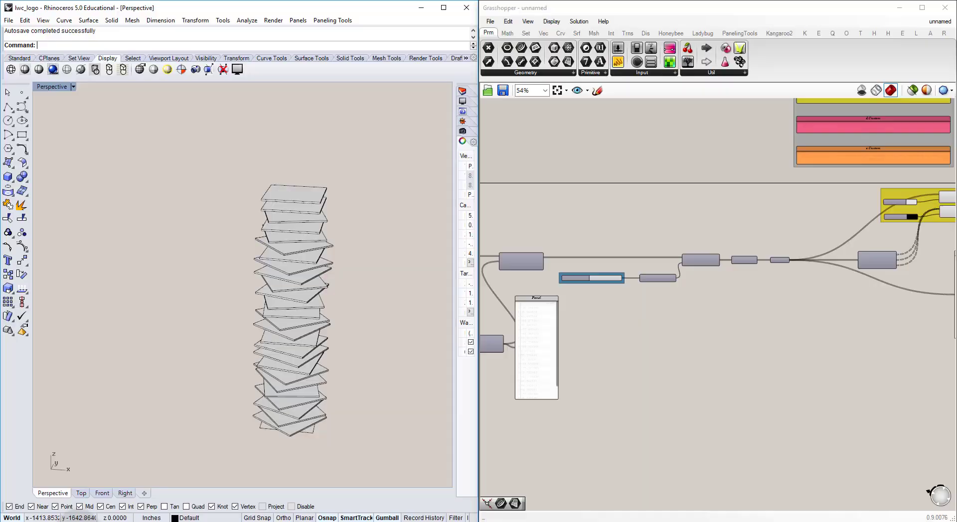
Step: Examine the slab rotation logic, the Random component's angle list, and the rotated tower from the side, comparing with the reference
right_click_drag(366, 293, 650, 210)
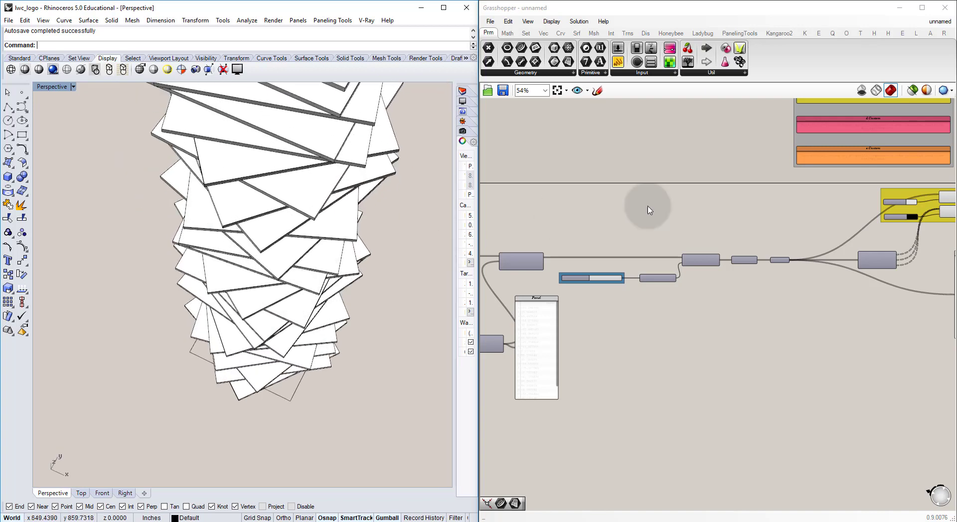
right_click_drag(748, 252, 671, 264)
scroll(667, 264, "down", 4)
right_click_drag(522, 292, 632, 267)
scroll(628, 269, "up", 4)
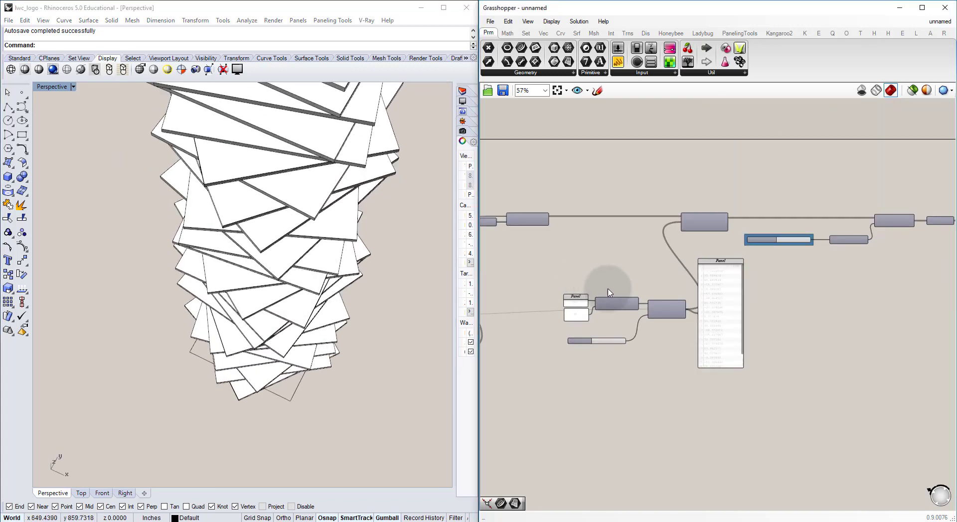
scroll(608, 293, "up", 2)
scroll(722, 299, "up", 4)
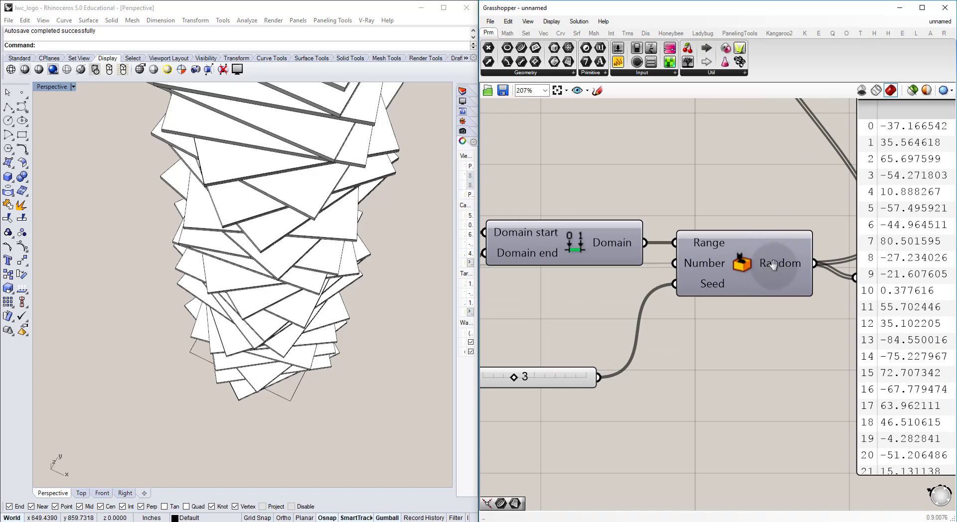
right_click_drag(773, 265, 679, 301)
right_click_drag(742, 295, 708, 331)
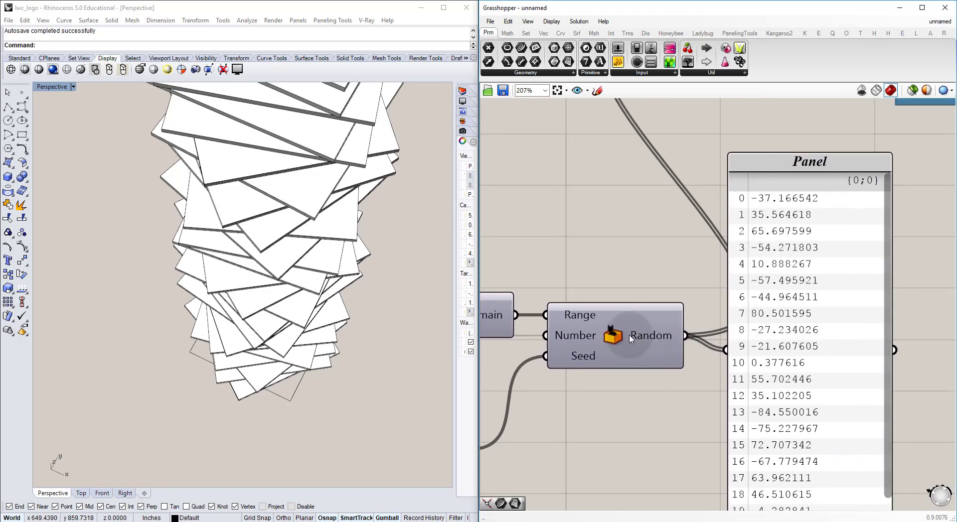
scroll(630, 339, "down", 4)
right_click_drag(630, 261, 588, 309)
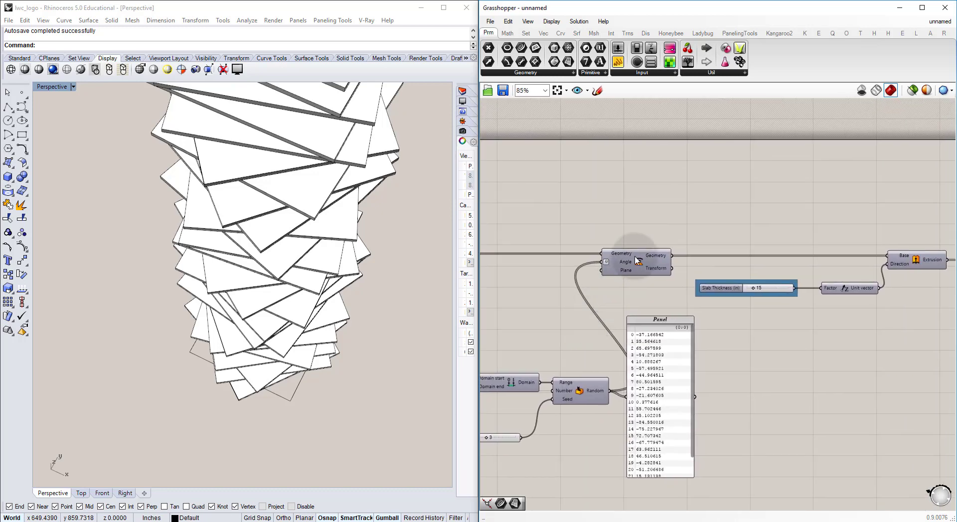
right_click_drag(292, 223, 301, 251)
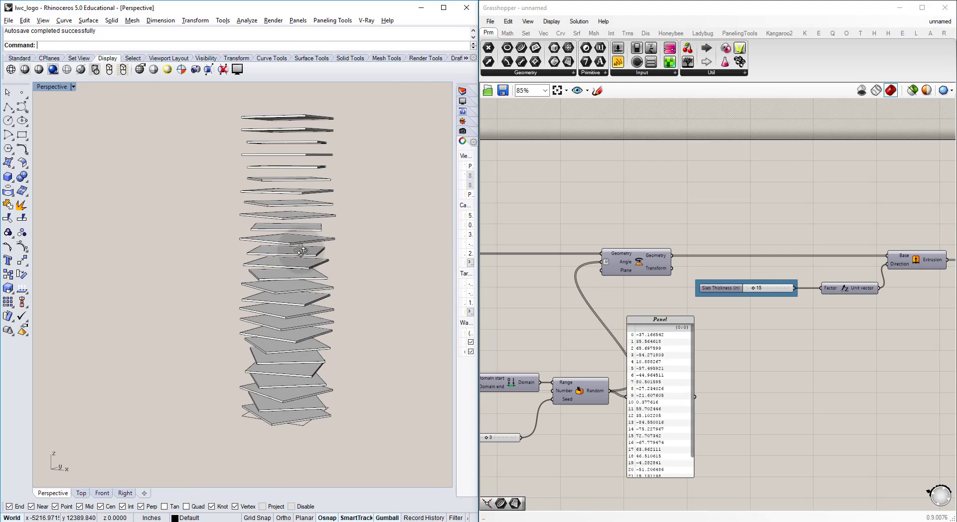
key("alt")
key("alt+Tab")
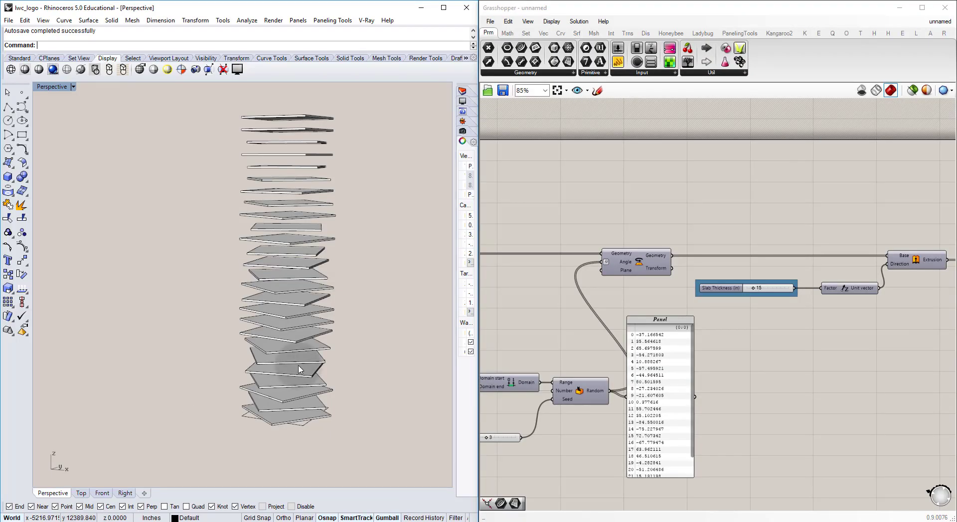
Step: Review the definition from its start through to the random angle list, domain limit panels and seed slider driving the slab rotation
scroll(681, 229, "down", 3)
scroll(678, 237, "down", 2)
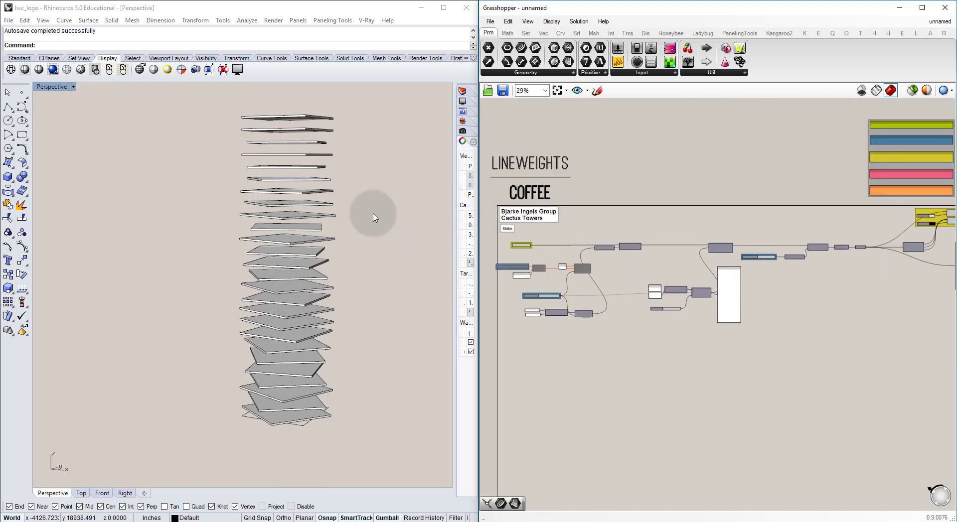
right_click_drag(576, 274, 608, 290)
scroll(538, 242, "up", 2)
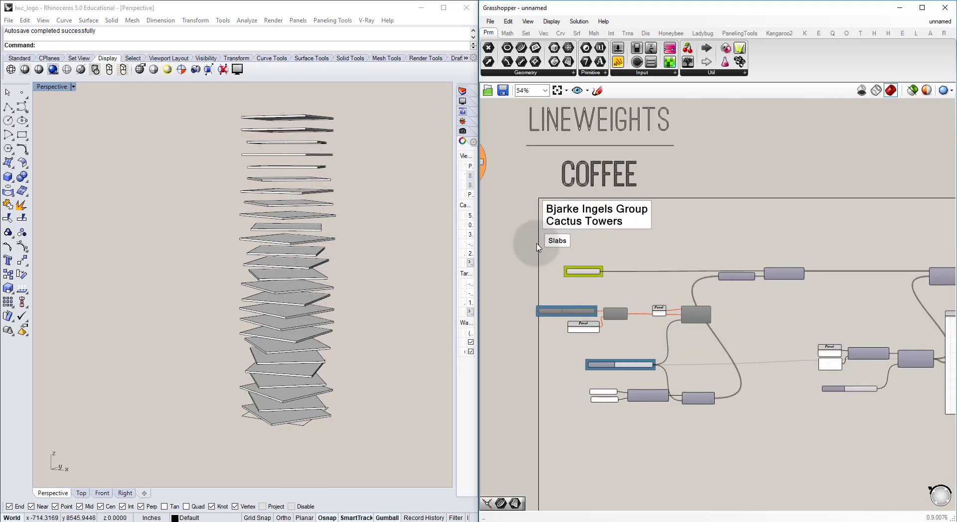
scroll(559, 269, "up", 2)
right_click_drag(902, 283, 741, 307)
scroll(537, 304, "up", 3)
scroll(649, 271, "up", 2)
right_click_drag(805, 305, 598, 327)
scroll(708, 300, "up", 2)
right_click_drag(703, 300, 688, 253)
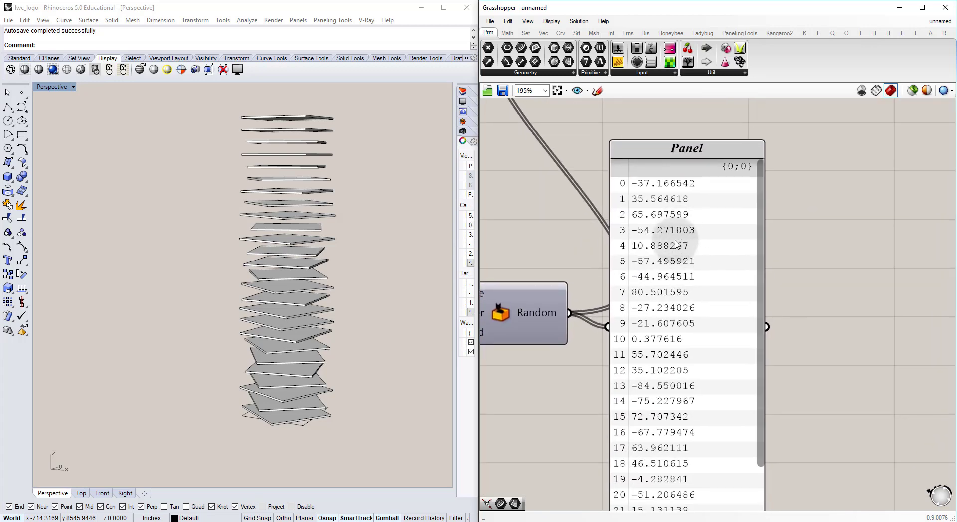
right_click_drag(628, 285, 755, 267)
right_click_drag(514, 286, 679, 296)
right_click_drag(594, 300, 736, 282)
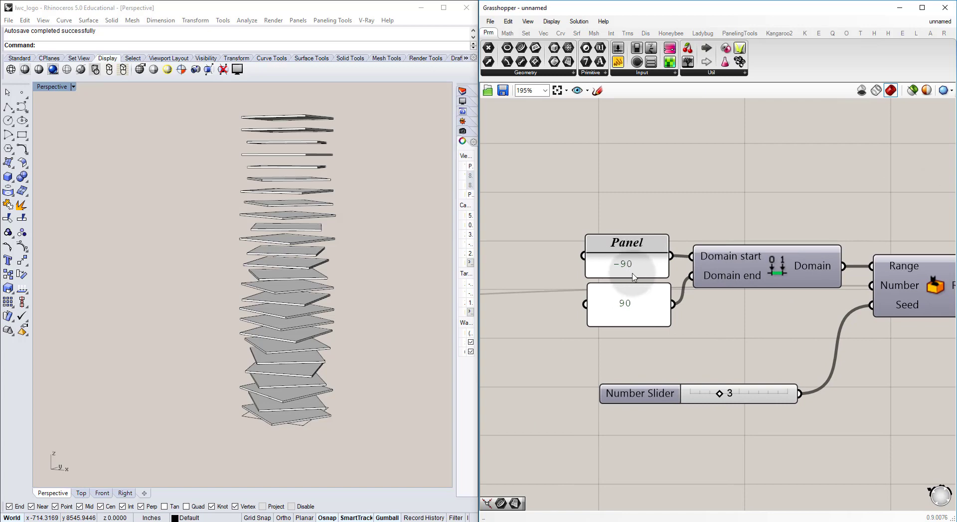
Step: Add a panel below the Random seed slider listing 0, 15, 30, 45, 60 and 75 on separate lines
scroll(648, 298, "down", 3)
right_click_drag(711, 312, 656, 289)
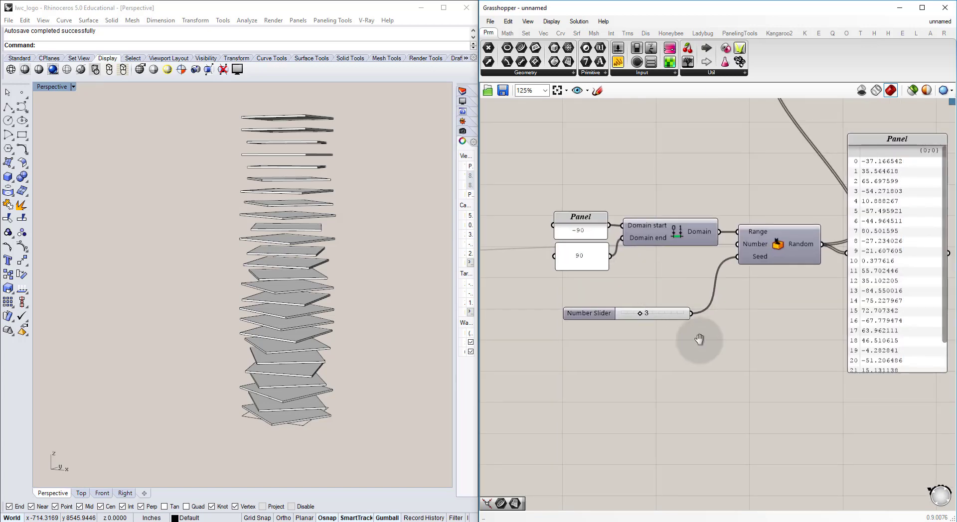
right_click_drag(699, 340, 685, 284)
double_click(606, 326)
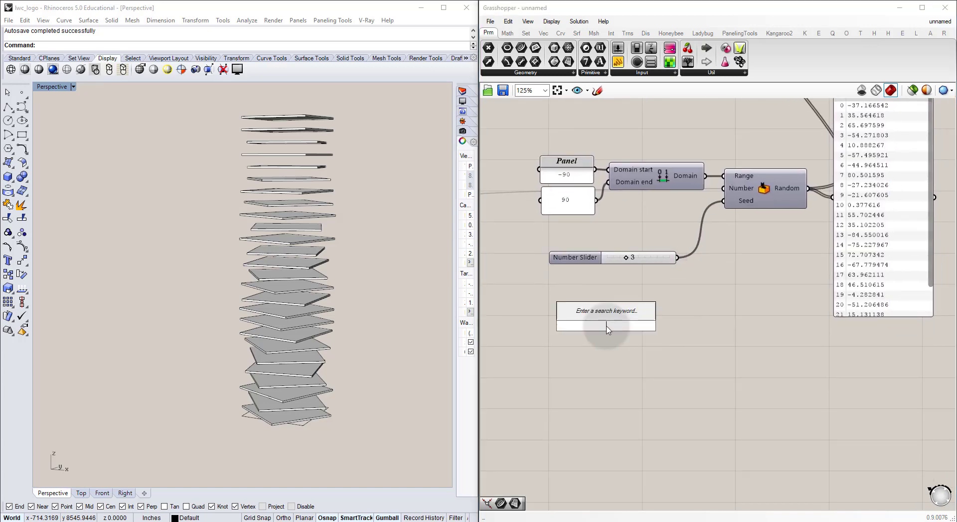
type("\"")
key("Return")
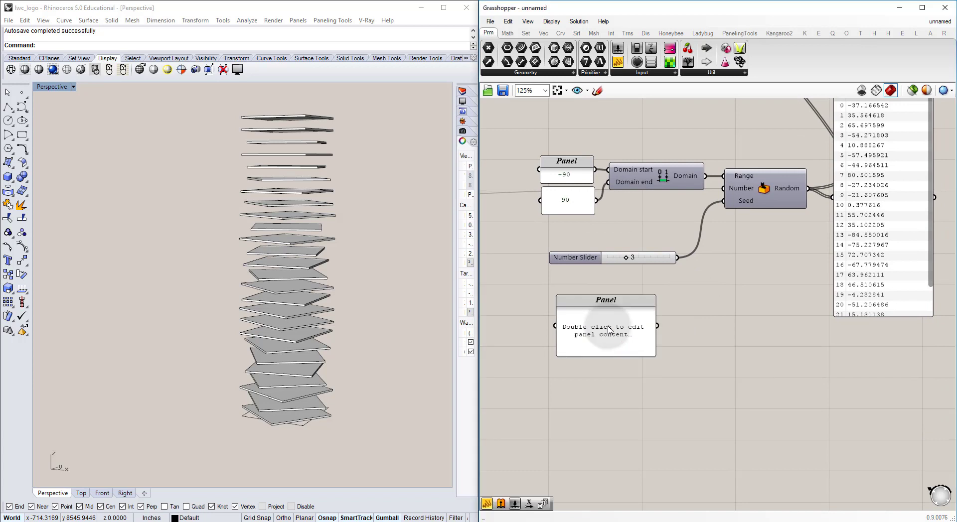
left_click(607, 329)
double_click(600, 325)
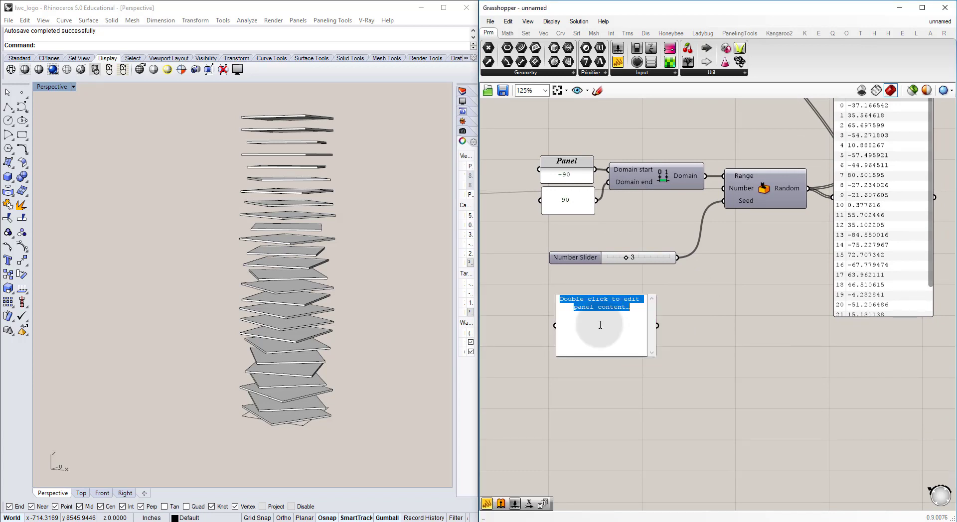
type("0")
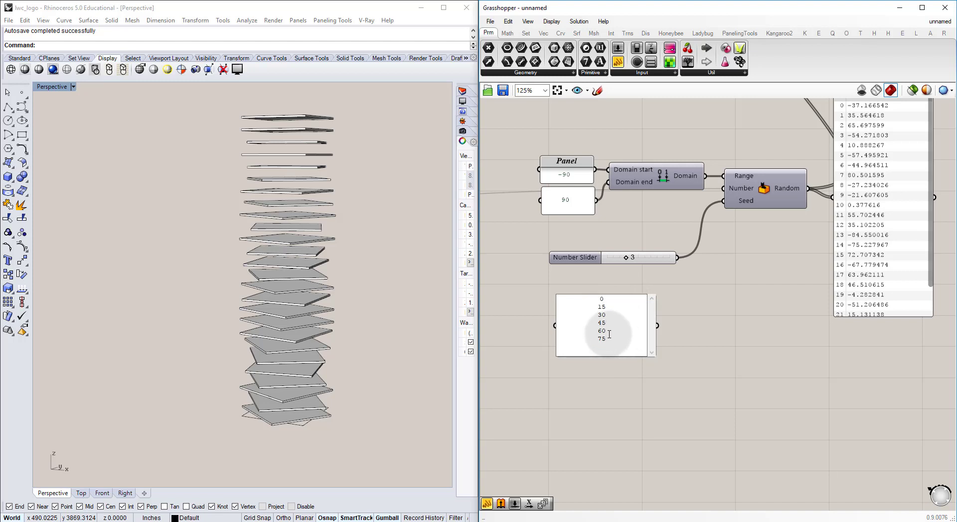
left_click(676, 334)
left_click(623, 313)
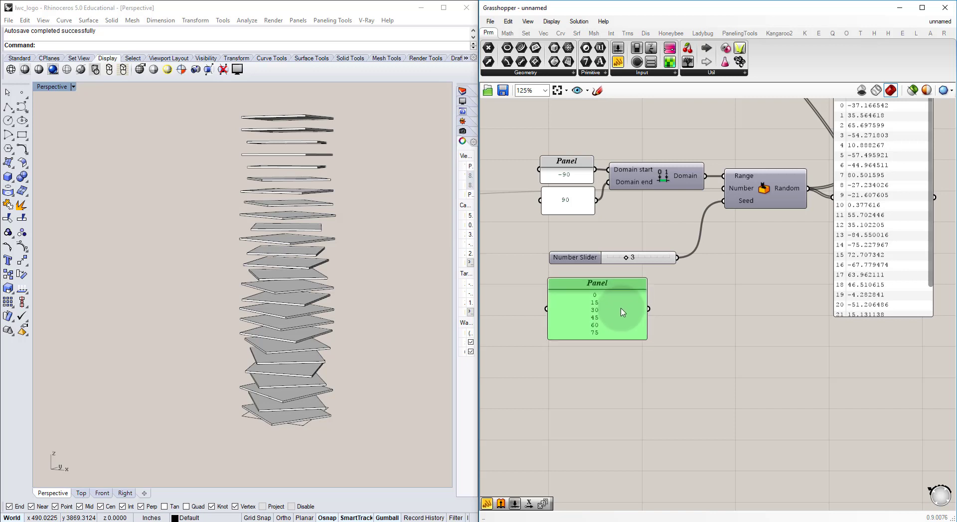
left_click_drag(623, 312, 638, 345)
Step: Disable Multiline Data on the new angle panel so each line becomes a separate list item
scroll(620, 358, "up", 5)
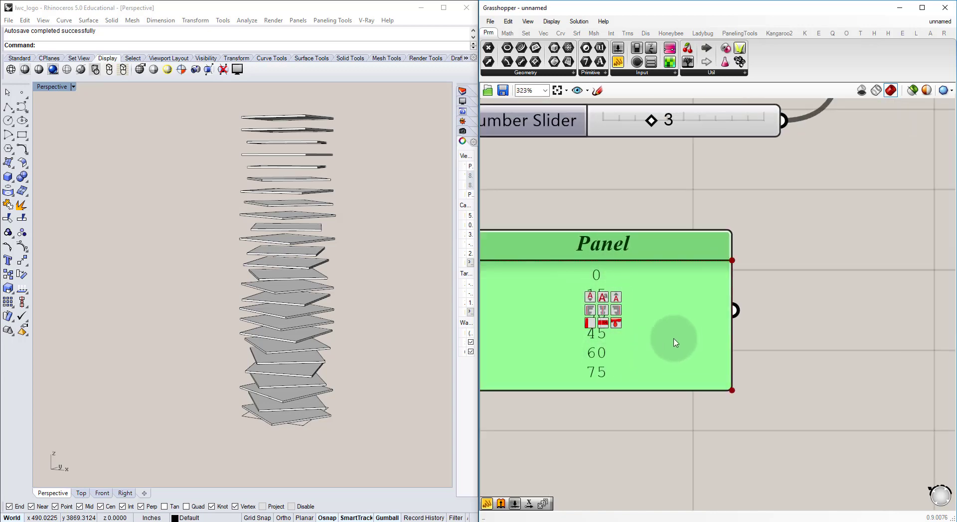
scroll(638, 344, "down", 4)
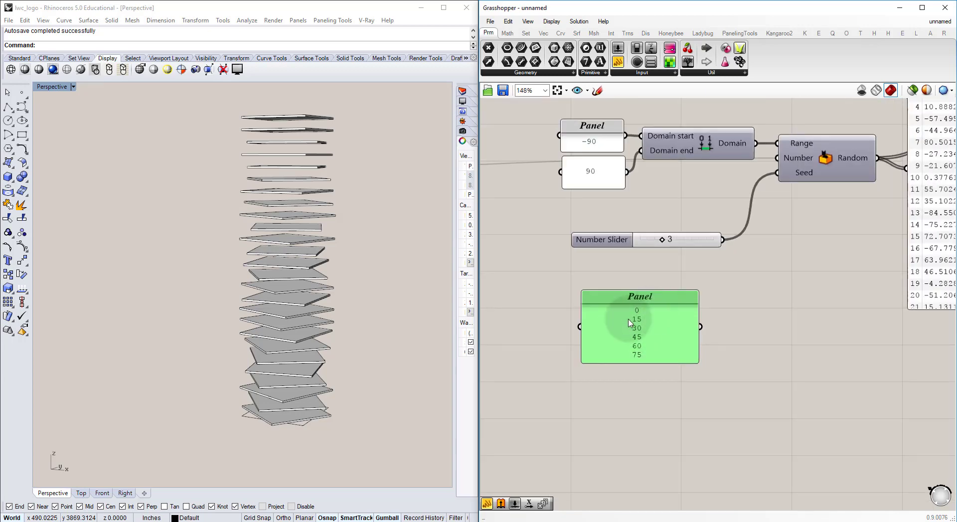
right_click_drag(740, 253, 706, 288)
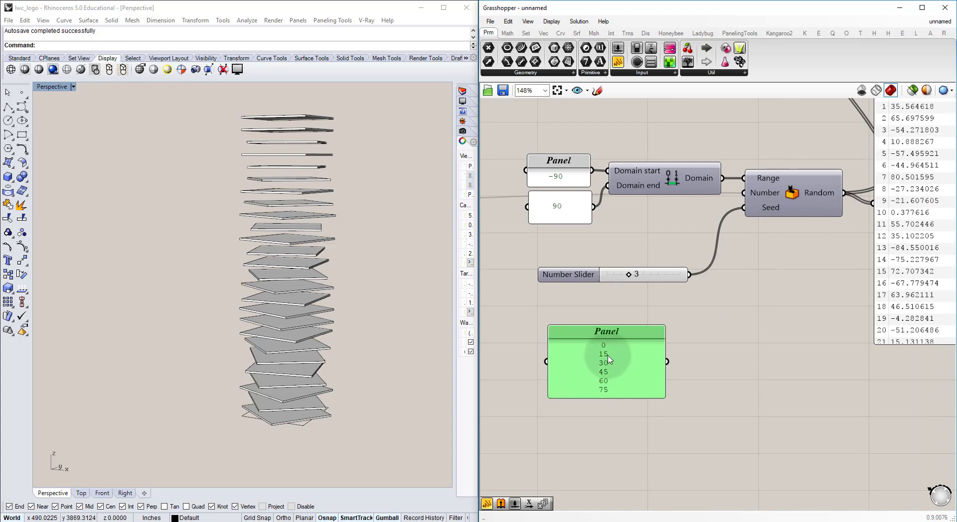
right_click(609, 372)
mouse_move(620, 353)
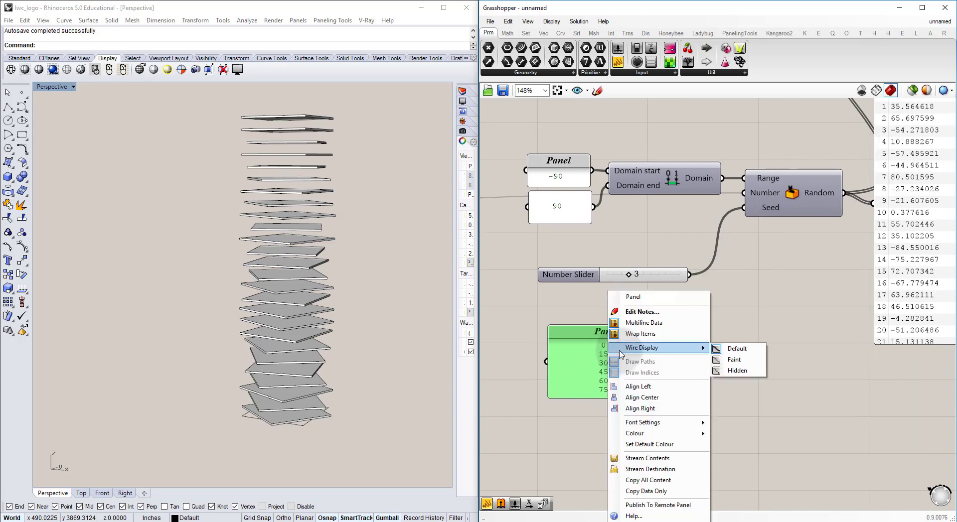
left_click(649, 324)
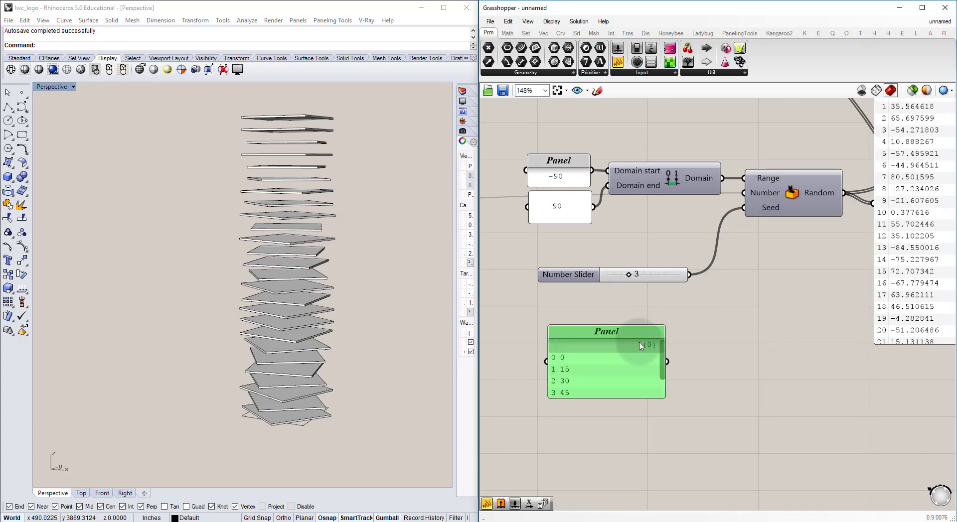
Step: Enlarge the angle panel to fit all six values and move it further below the seed slider
right_click_drag(602, 388, 593, 327)
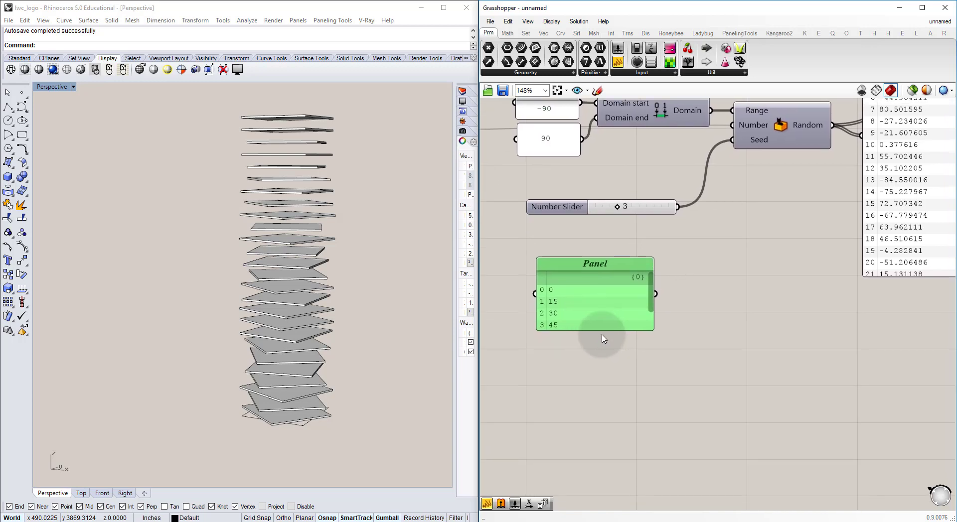
left_click_drag(598, 330, 602, 456)
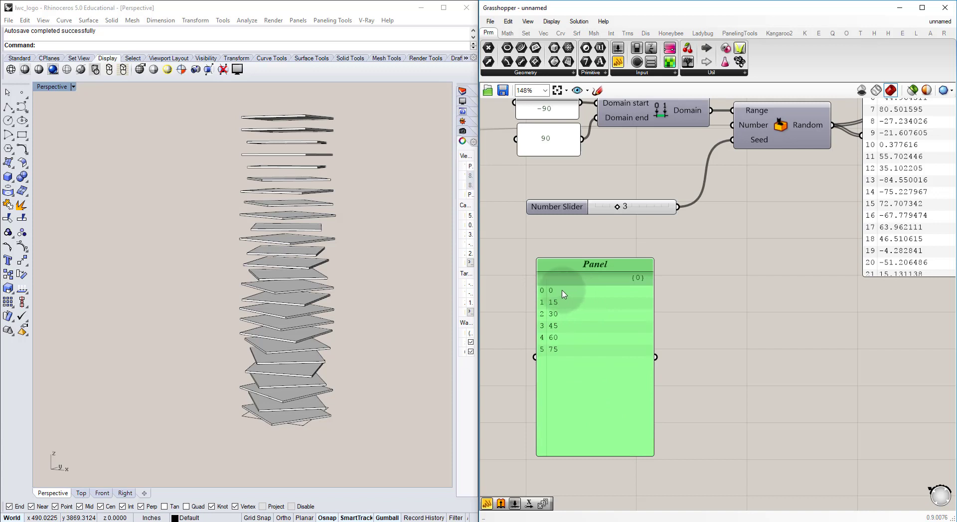
left_click_drag(554, 292, 656, 286)
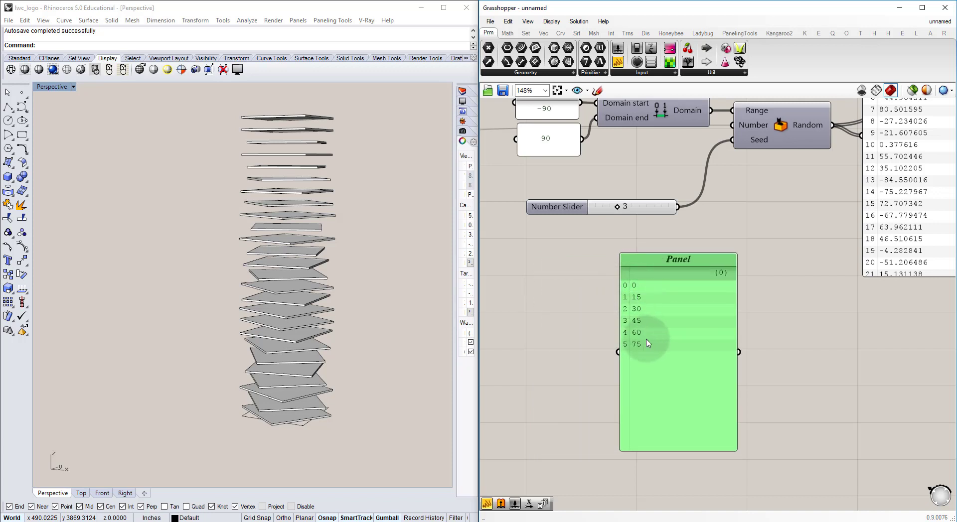
left_click_drag(640, 328, 581, 369)
Step: Name the angle panel Rotation Angles and hide its data path display
right_click(616, 293)
left_click(643, 297)
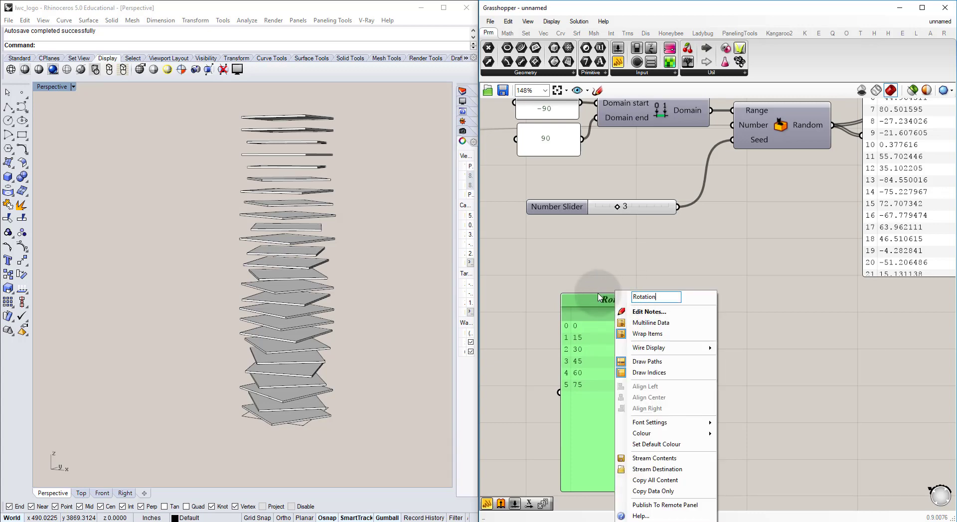
key("Return")
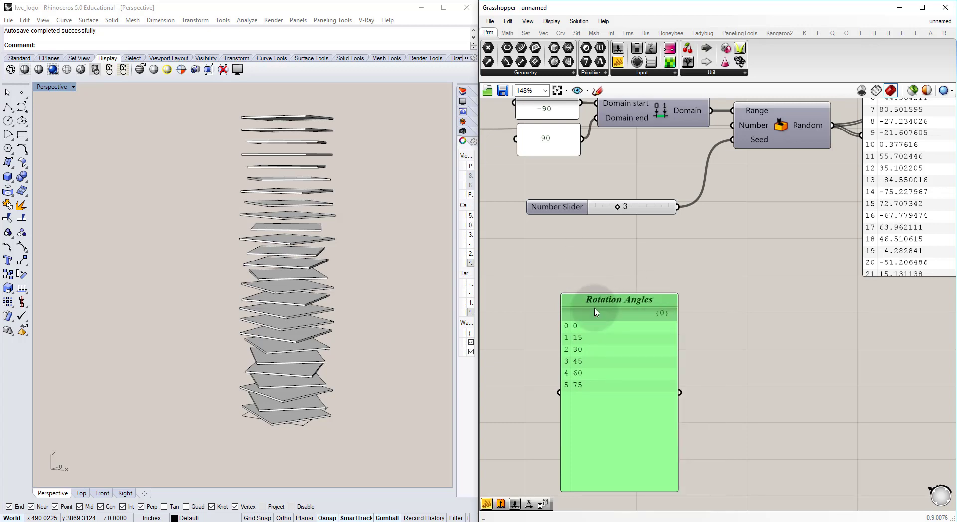
scroll(623, 349, "up", 6)
right_click_drag(661, 400, 630, 202)
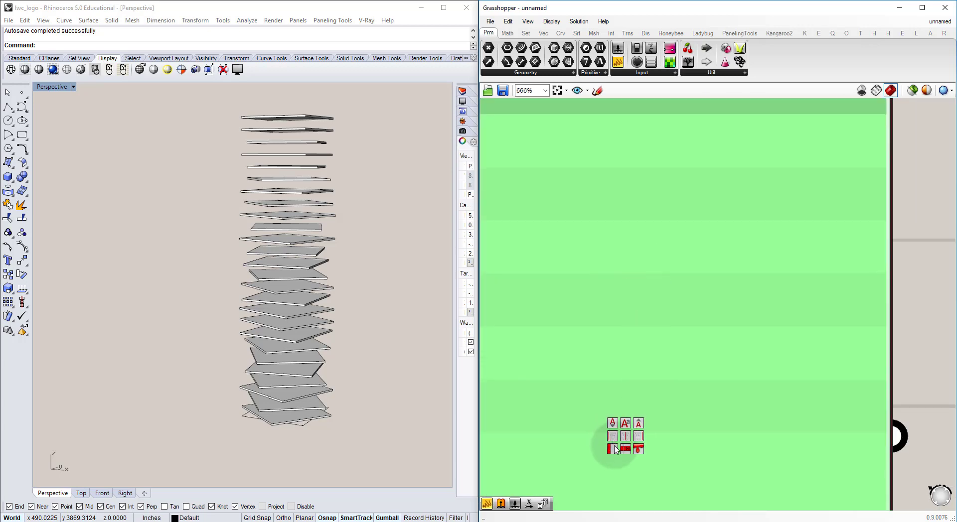
scroll(611, 425, "down", 5)
left_click(733, 337)
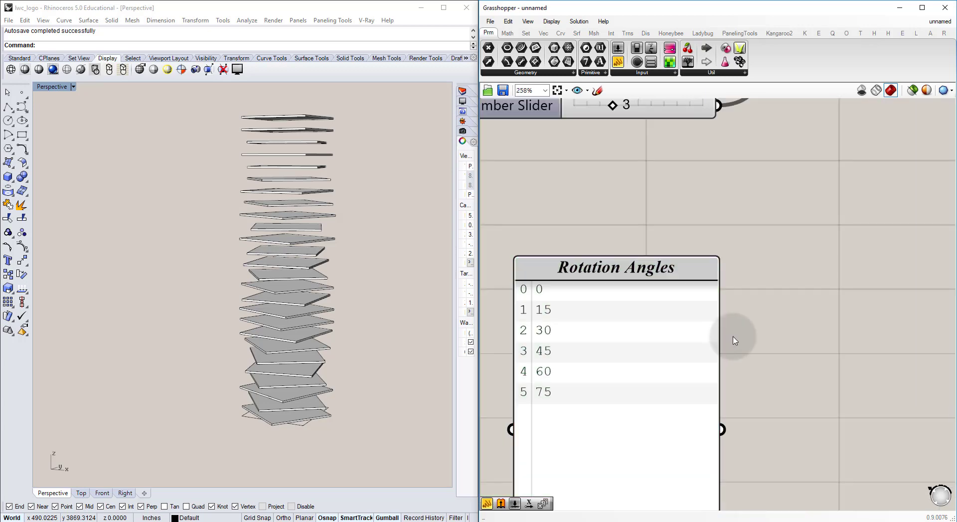
Step: Shrink the Rotation Angles panel to fit its six values and place it just below the seed slider
right_click_drag(704, 302, 681, 314)
scroll(683, 316, "down", 4)
left_click_drag(648, 488, 634, 371)
left_click_drag(629, 322, 602, 287)
left_click(689, 269)
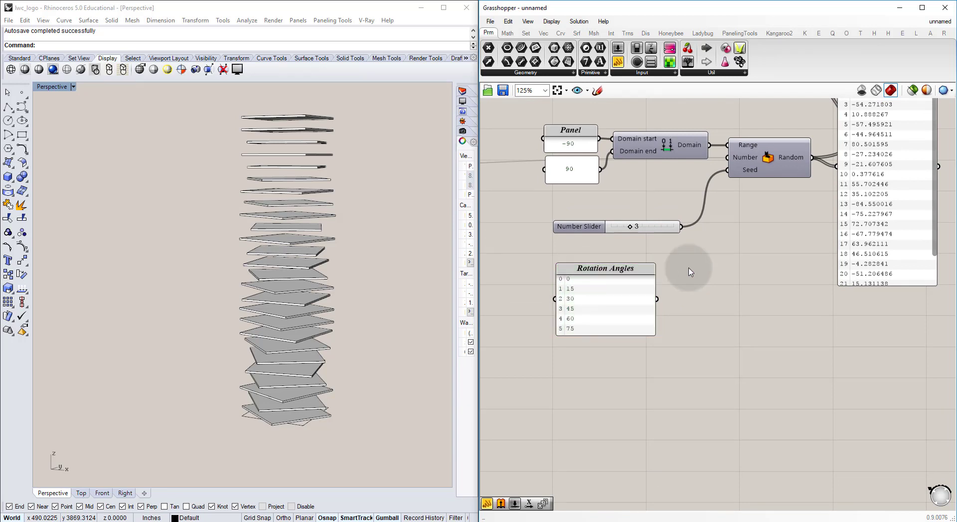
Step: Connect the Rotation Angles panel to the Random component's Range input in addition to the existing domain
right_click_drag(682, 270, 675, 297)
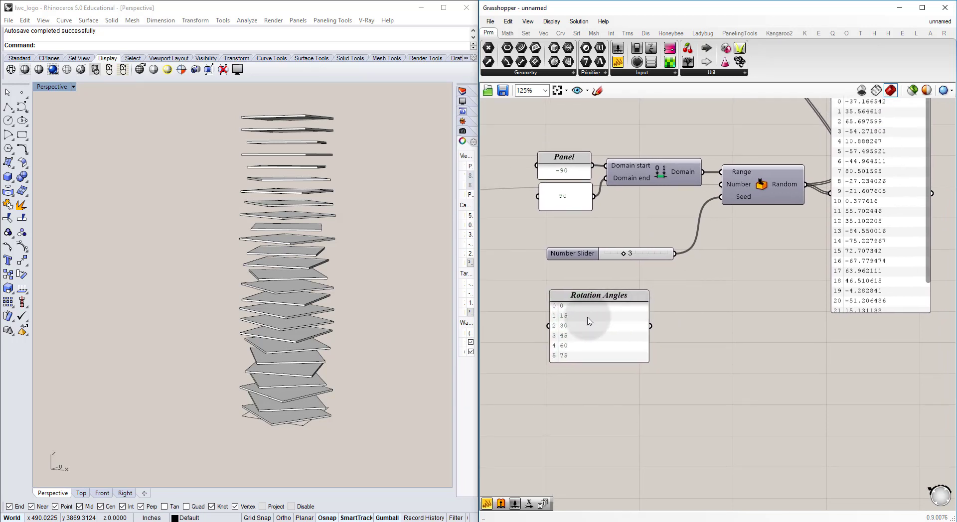
right_click_drag(594, 322, 620, 314)
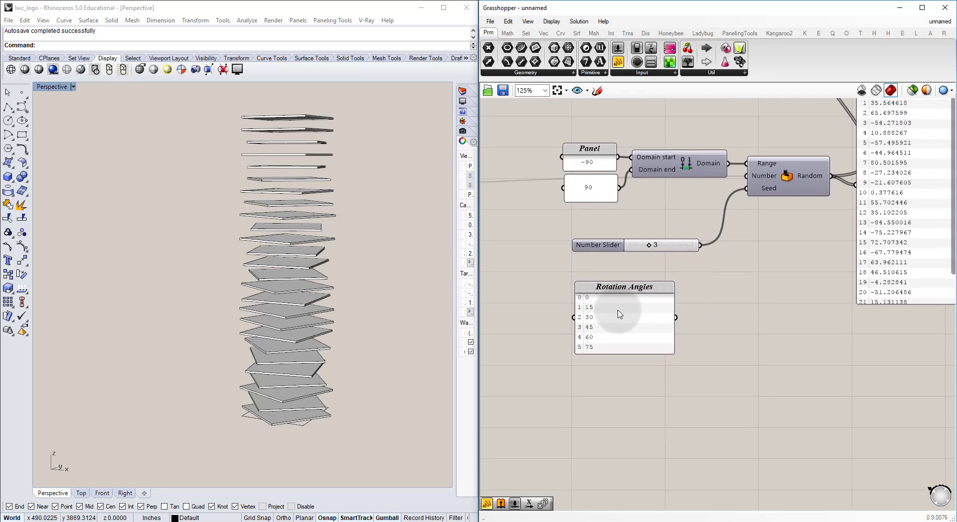
left_click(774, 173)
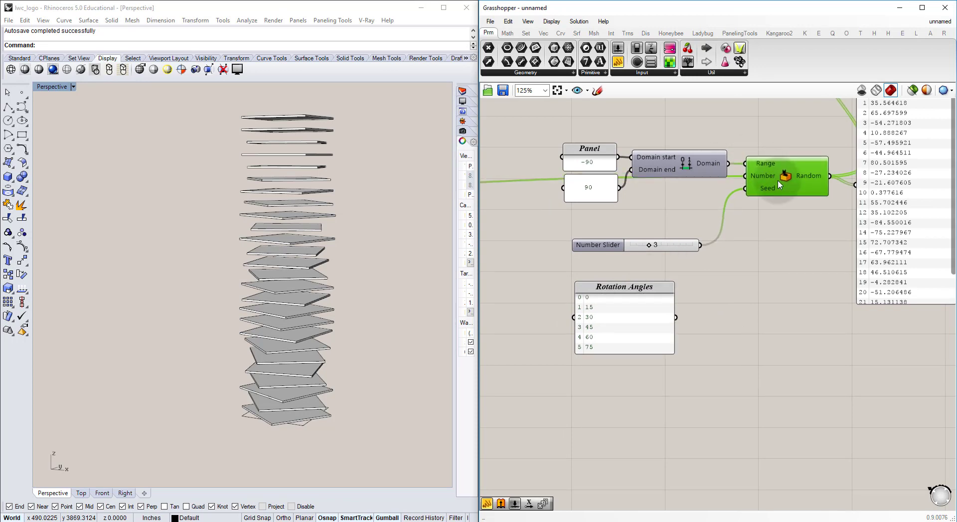
right_click_drag(787, 186, 758, 230)
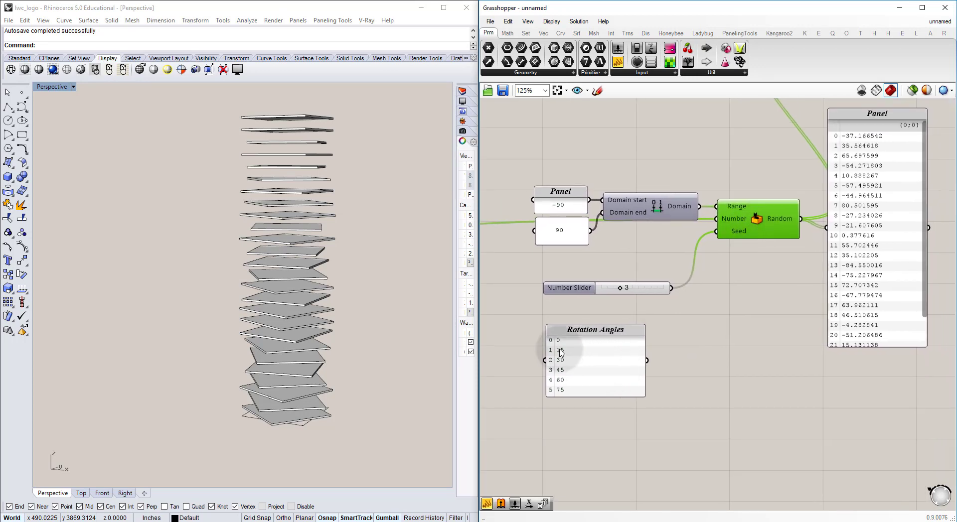
left_click(618, 367)
left_click_drag(647, 360, 718, 208)
left_click(725, 170)
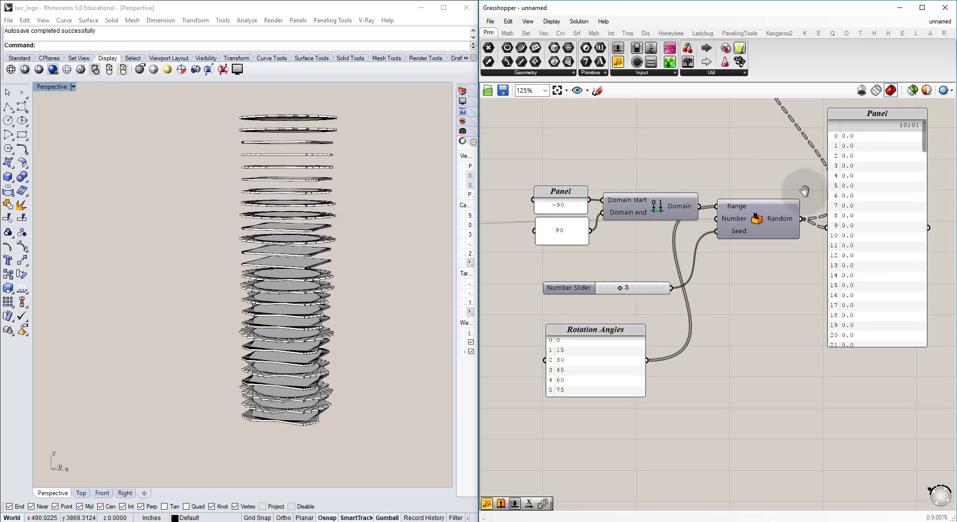
Step: Add a List Item component beside the Rotation Angles panel and connect the panel to its List input
right_click_drag(808, 191, 734, 211)
left_click(796, 193)
left_click_drag(846, 157, 833, 132)
left_click(580, 238)
right_click_drag(580, 235, 741, 230)
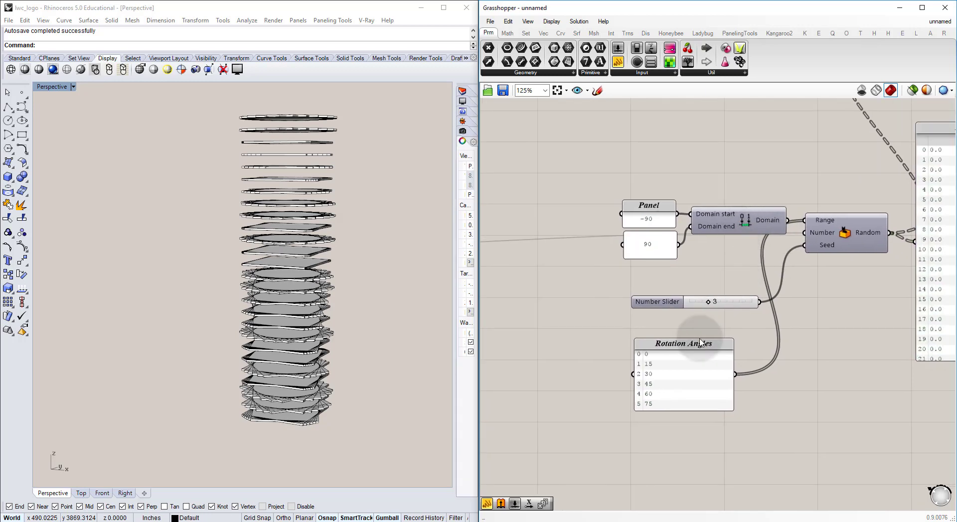
right_click_drag(679, 372, 620, 349)
double_click(727, 342)
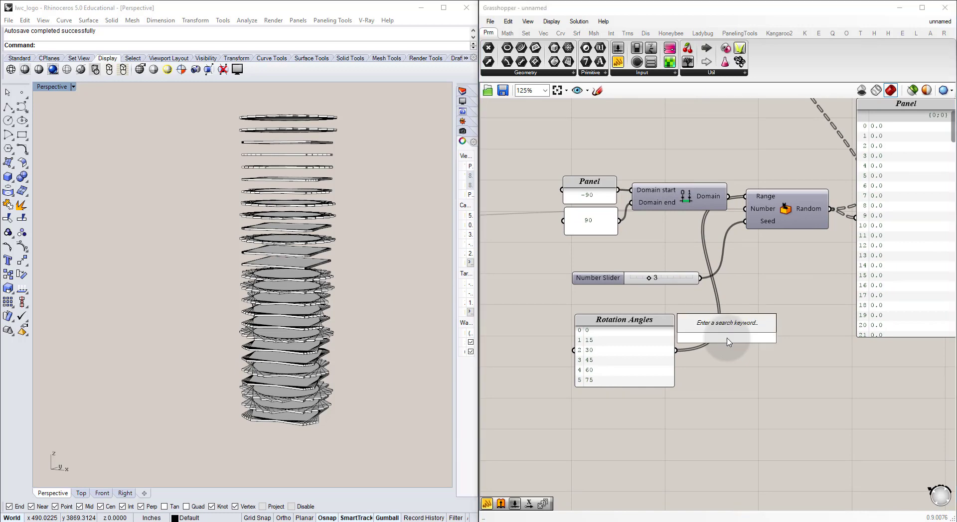
type("list")
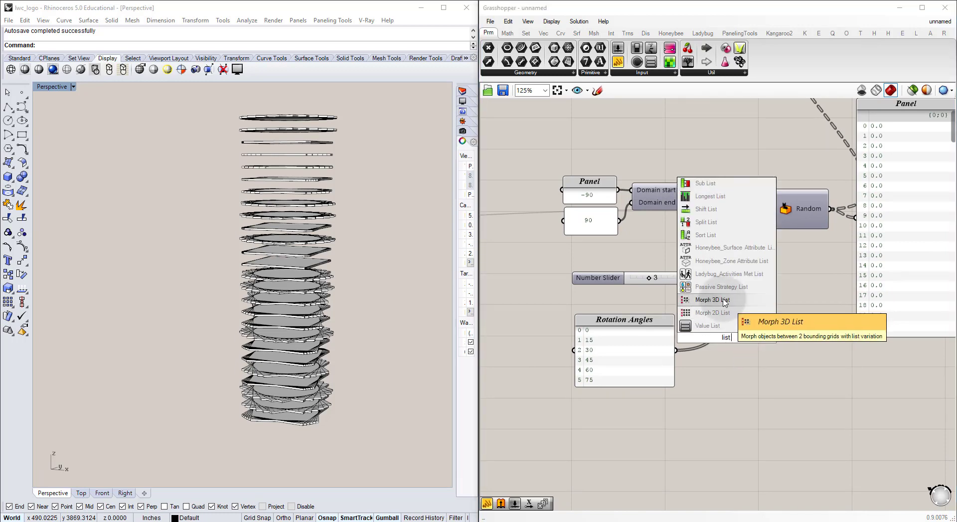
type(" item")
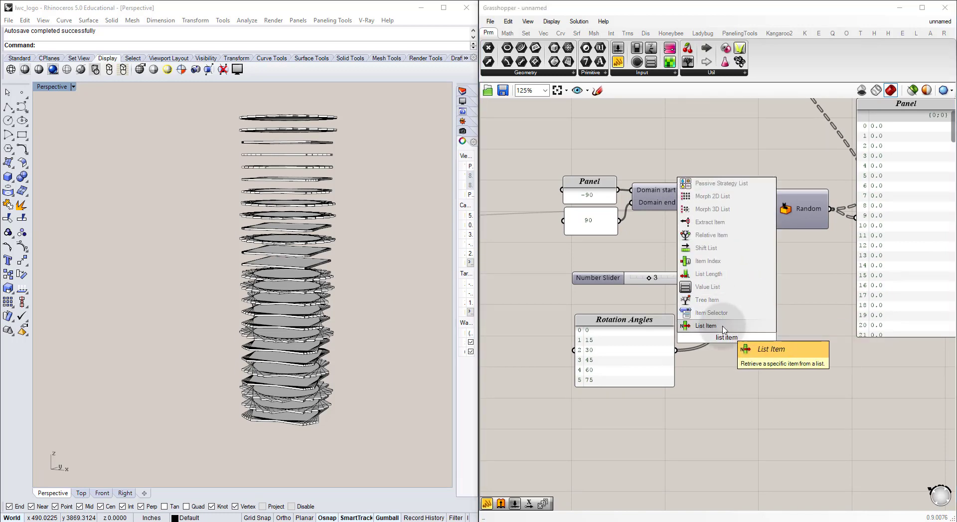
left_click(708, 325)
left_click_drag(677, 351, 750, 351)
Step: Add an empty panel next to the List Item component and connect the Item output to it
right_click_drag(800, 323, 711, 305)
double_click(712, 305)
type("//")
key("Return")
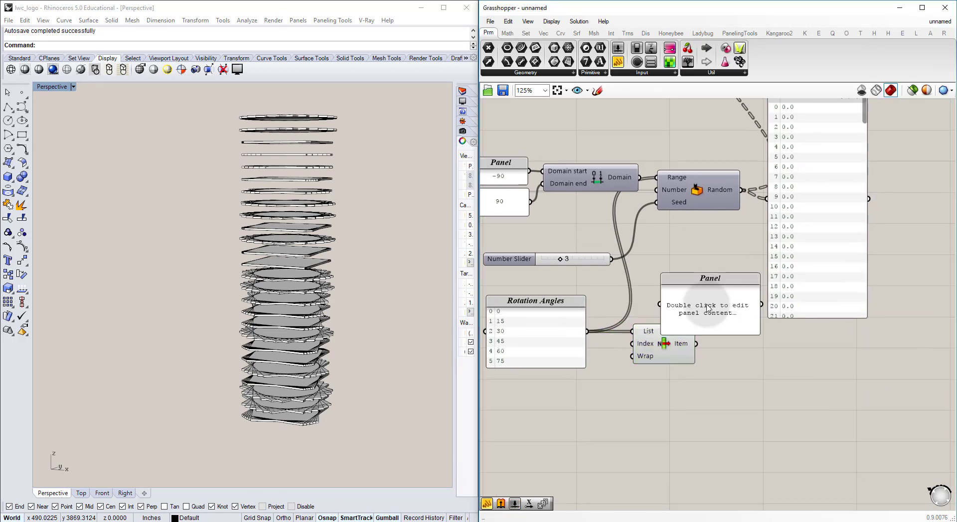
left_click_drag(677, 304, 705, 348)
left_click_drag(723, 348, 740, 344)
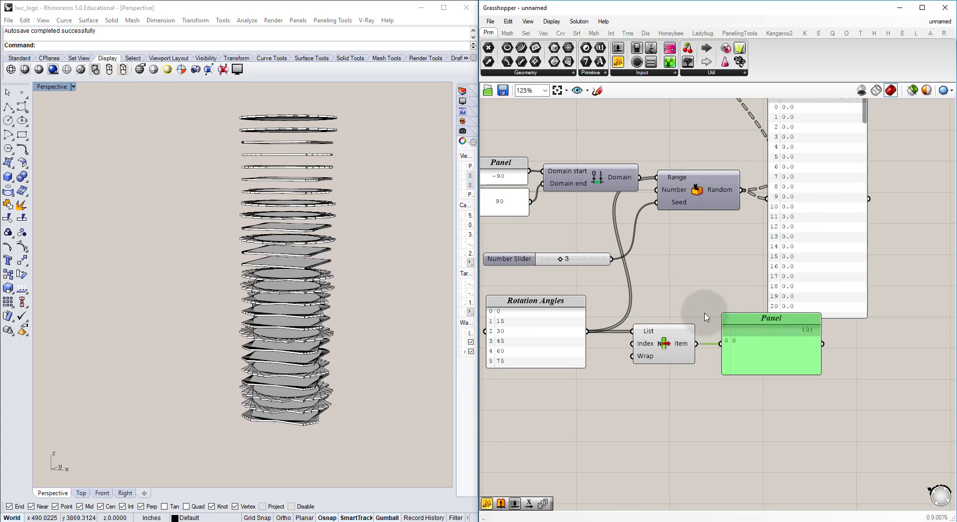
left_click(704, 316)
Step: Add a number slider set to 0 below the Rotation Angles panel and connect it to the List Item's Index input
right_click_drag(640, 374, 656, 344)
double_click(591, 360)
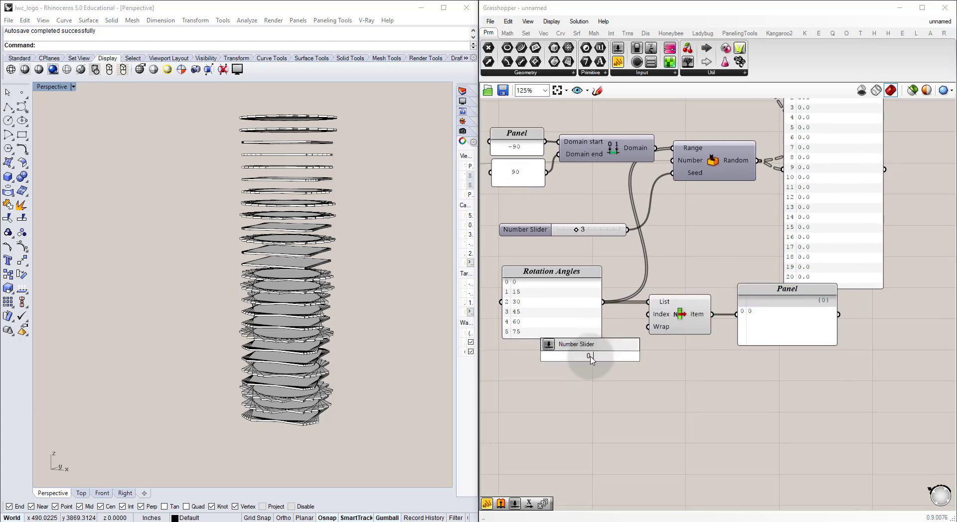
key("Return")
left_click(638, 366)
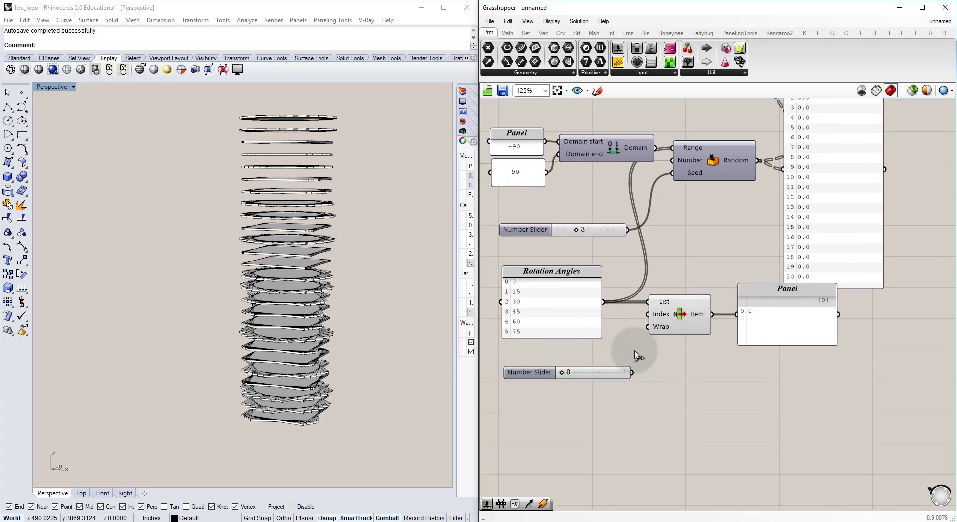
left_click_drag(631, 373, 650, 300)
right_click_drag(606, 358, 647, 329)
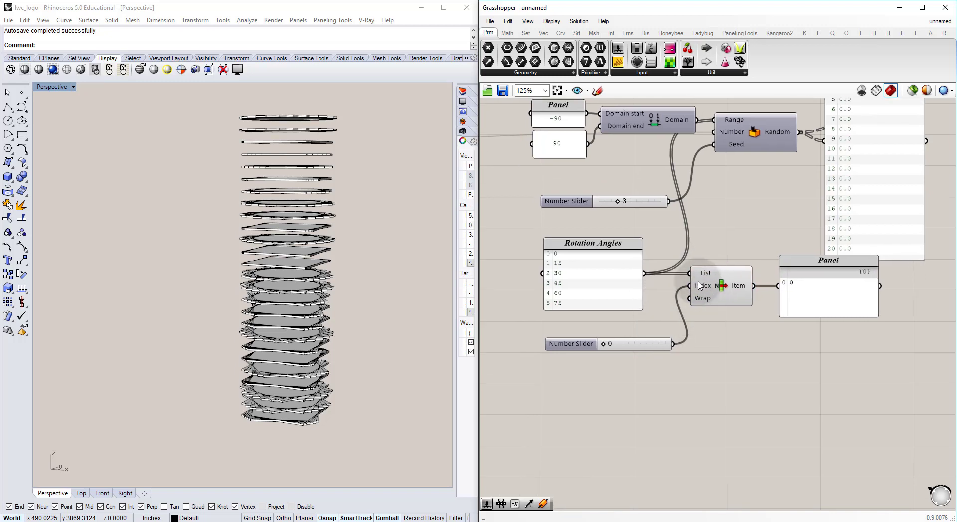
left_click_drag(607, 351, 589, 360)
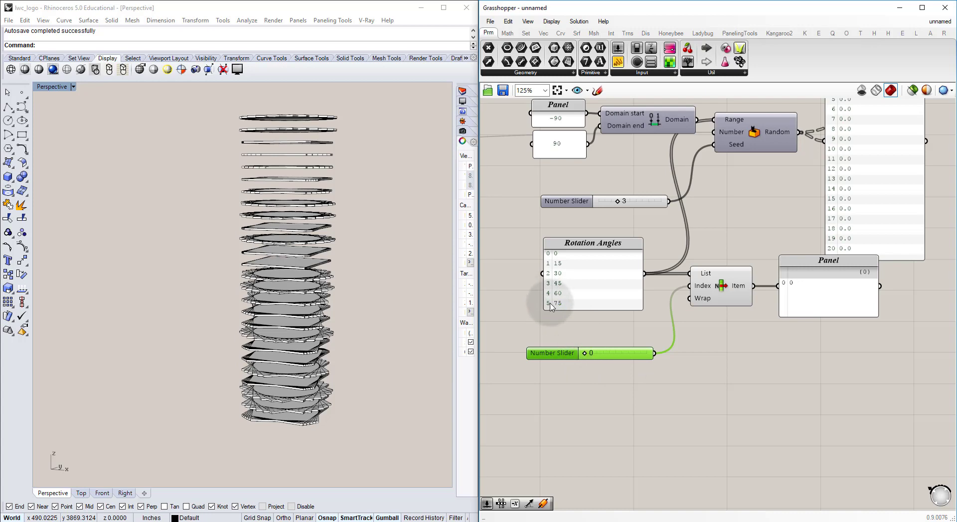
Step: Set the domain start to 0 and end to 5, and make this domain the only source of Random's Range input
right_click_drag(600, 236, 626, 304)
left_click(657, 217)
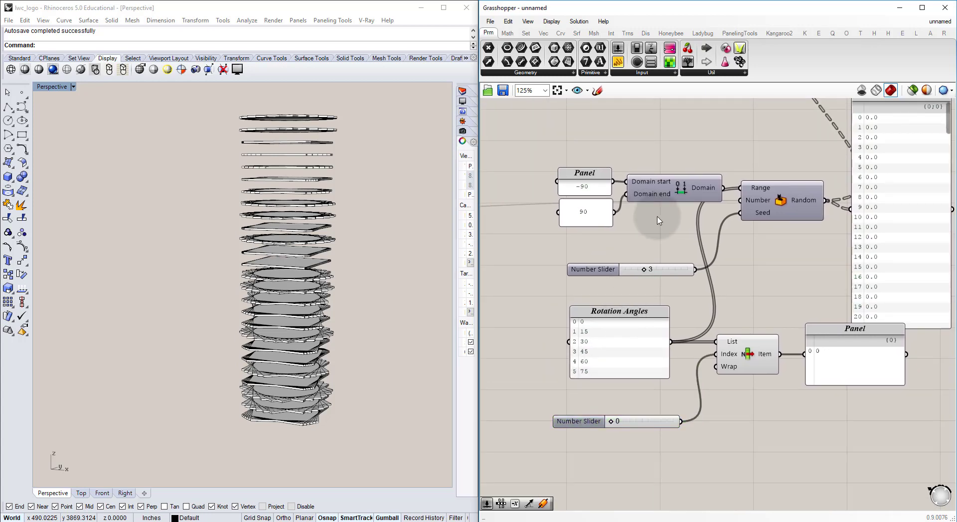
left_click_drag(662, 185, 665, 188)
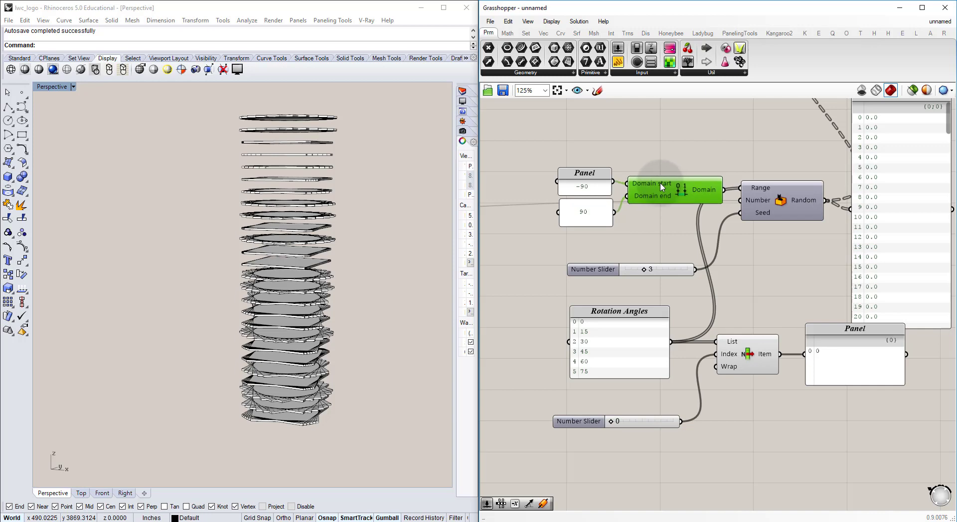
double_click(598, 187)
type("90")
left_click(623, 259)
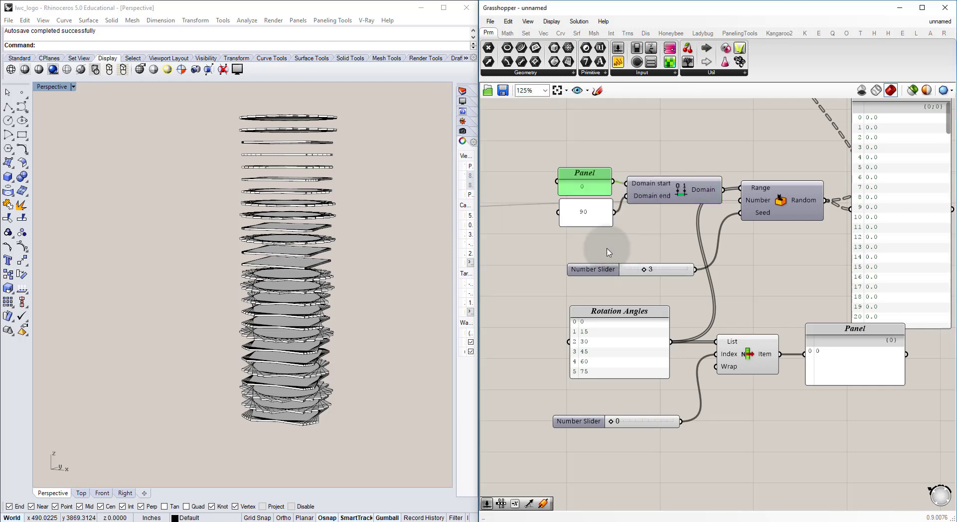
double_click(597, 211)
type("5")
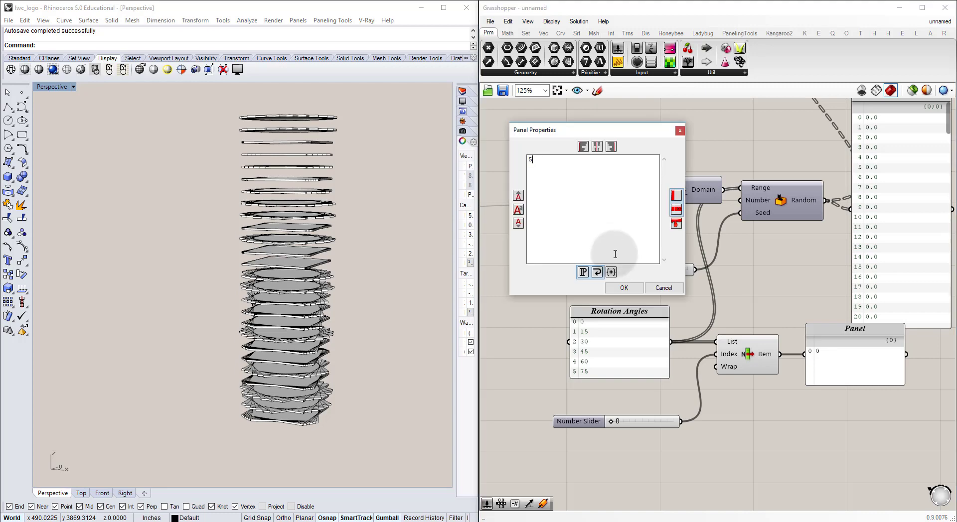
left_click(624, 287)
left_click_drag(731, 189, 746, 187)
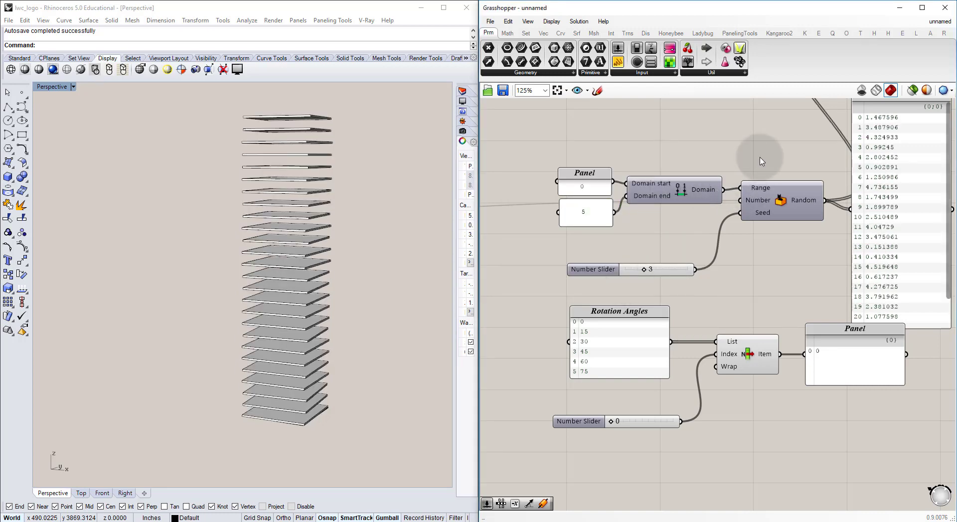
Step: Review the random values and move their panel farther away from the Random component
right_click_drag(796, 178, 709, 197)
left_click(810, 193)
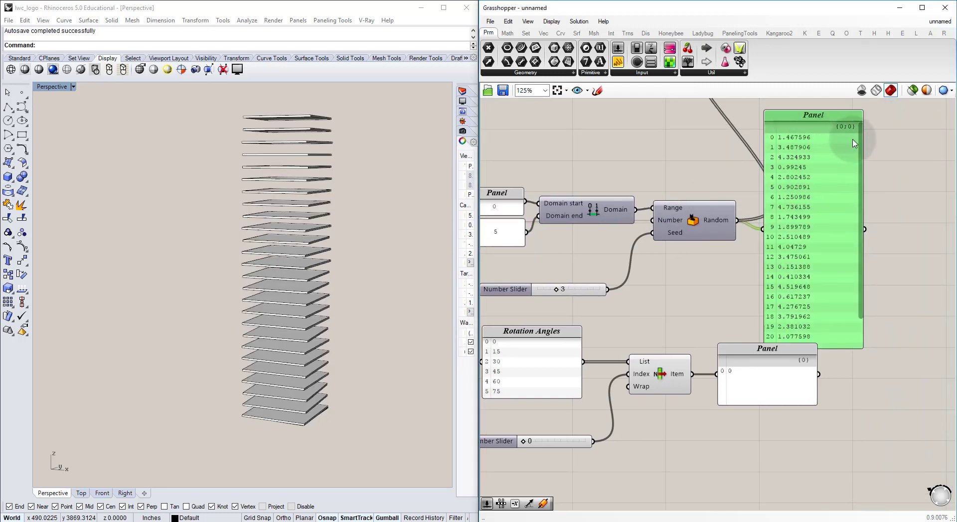
left_click_drag(861, 135, 868, 155)
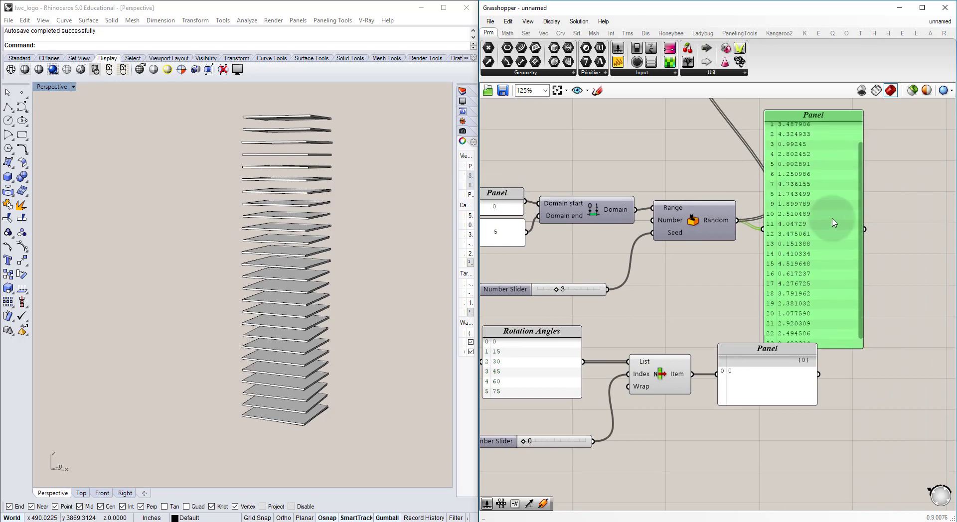
left_click_drag(832, 221, 915, 213)
left_click(810, 257)
right_click_drag(687, 380, 684, 354)
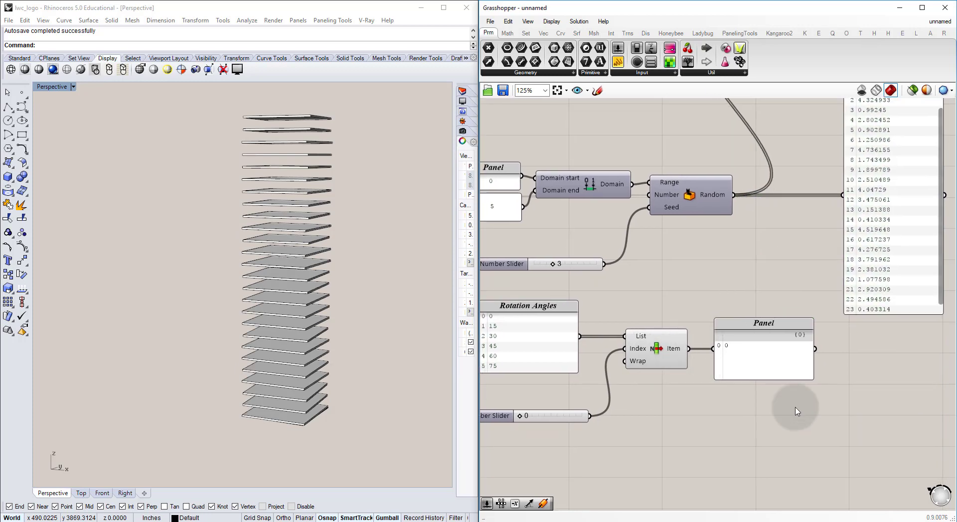
Step: Delete the List Item's output panel and its index slider
left_click_drag(800, 407, 754, 362)
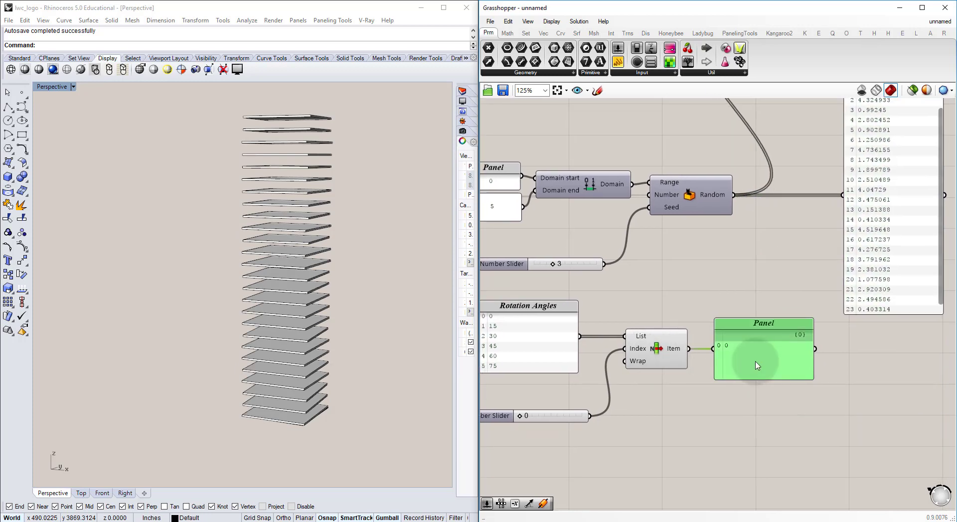
key("Delete")
left_click(553, 416)
key("Delete")
Step: Move the Rotation Angles panel and List Item component together to below the Random component
left_click_drag(675, 378, 542, 350)
left_click_drag(658, 352, 807, 347)
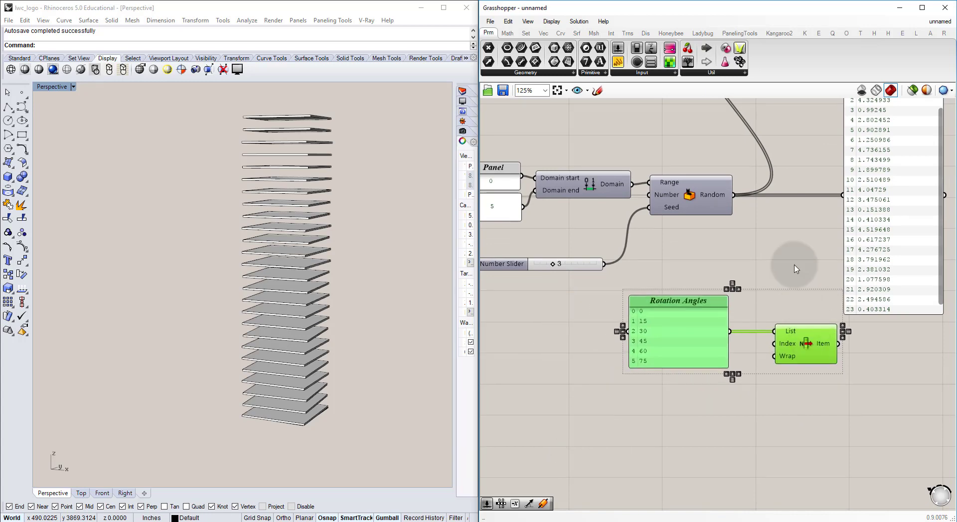
left_click(796, 267)
Step: Add an Integer parameter after the Random component, fed by its output, and connect it to the values panel in place of Random
right_click_drag(778, 249, 720, 284)
right_click_drag(689, 318, 660, 316)
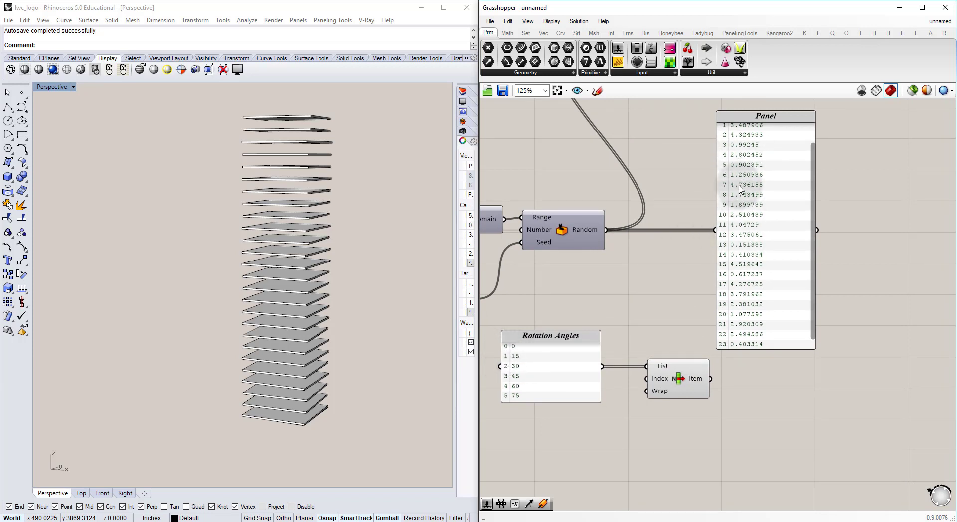
double_click(641, 251)
type("int")
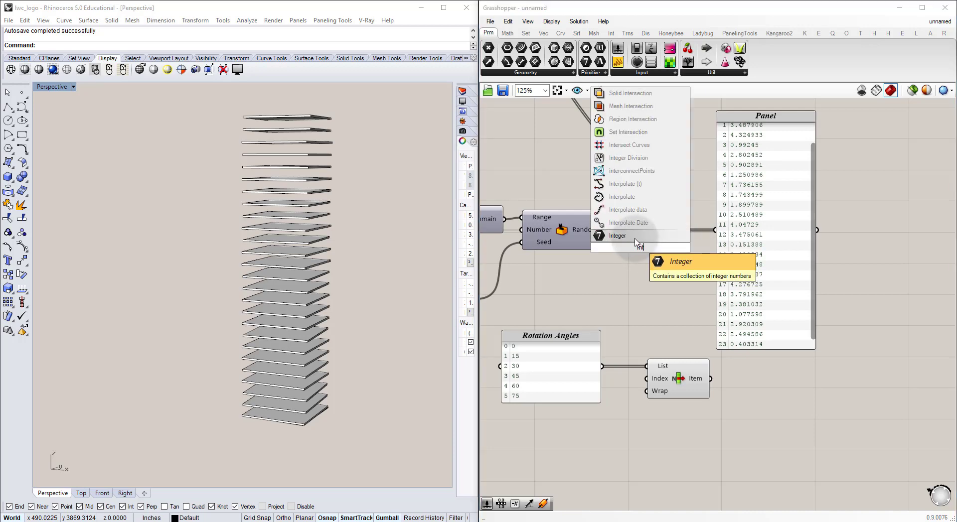
left_click(638, 239)
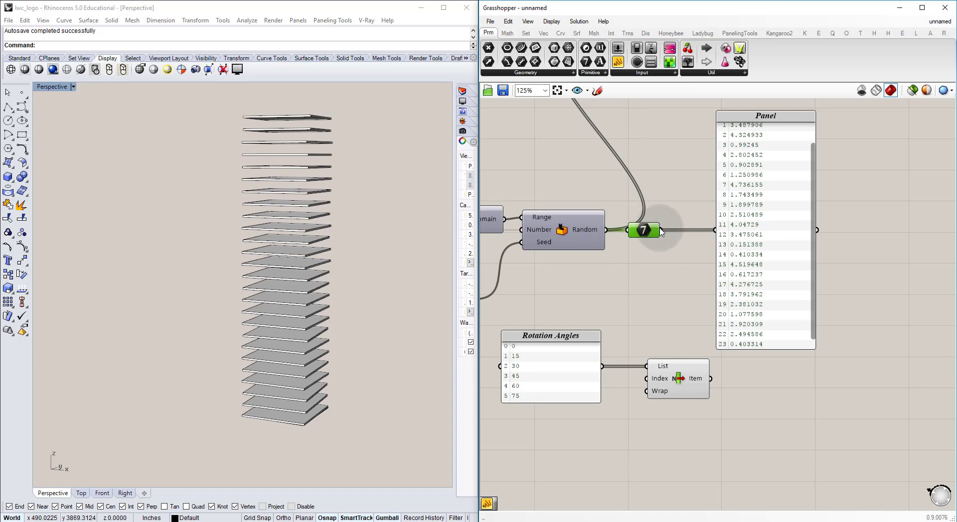
left_click_drag(661, 232, 715, 230)
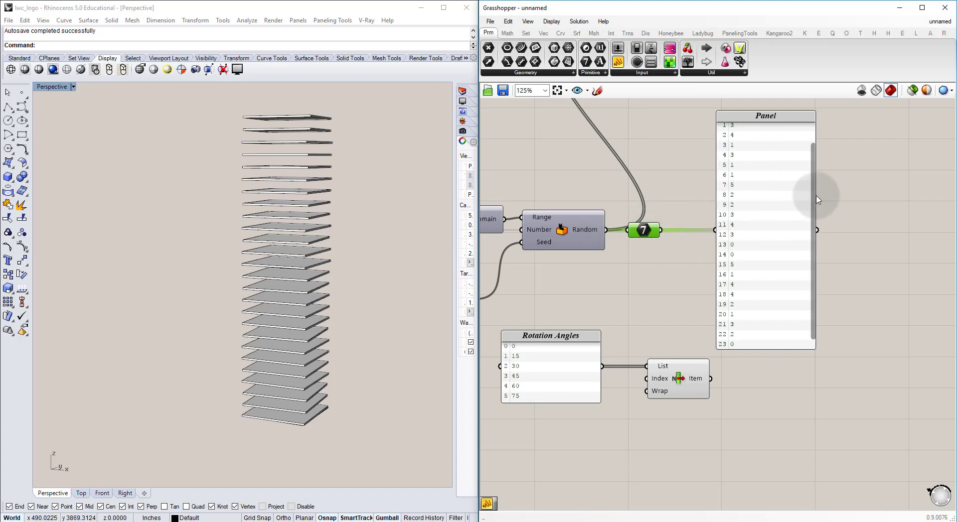
Step: Shift the integer values panel slightly outward and connect the Integer parameter to the List Item's Index input
mouse_move(812, 188)
left_mouse_down()
mouse_move(812, 150)
mouse_move(812, 221)
mouse_move(805, 185)
left_mouse_up()
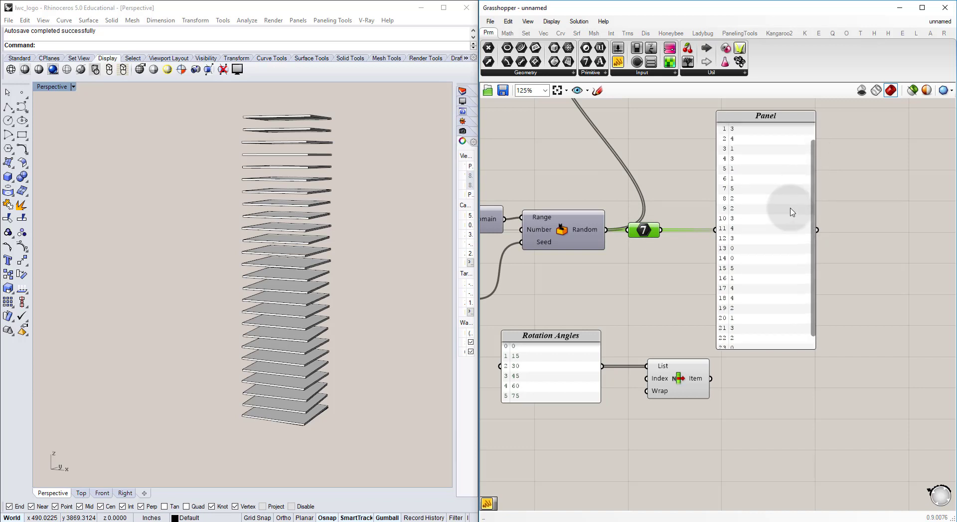
left_click_drag(778, 235, 797, 230)
left_click_drag(661, 230, 657, 379)
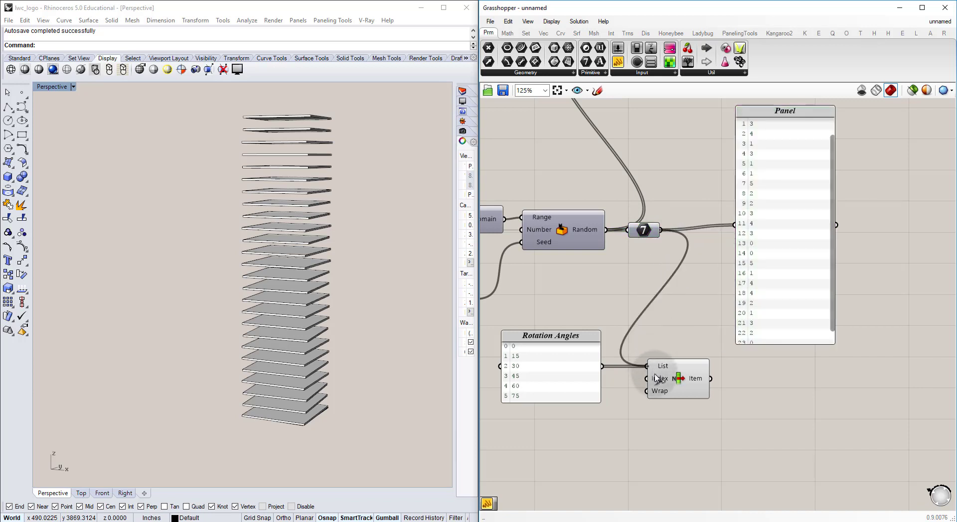
Step: Duplicate the integer values panel beside the original and connect the List Item's Item output to the copy to compare indices with angles
right_click_drag(748, 258, 662, 248)
left_click_drag(693, 199, 797, 265)
key("ctrl+c")
key("ctrl+v")
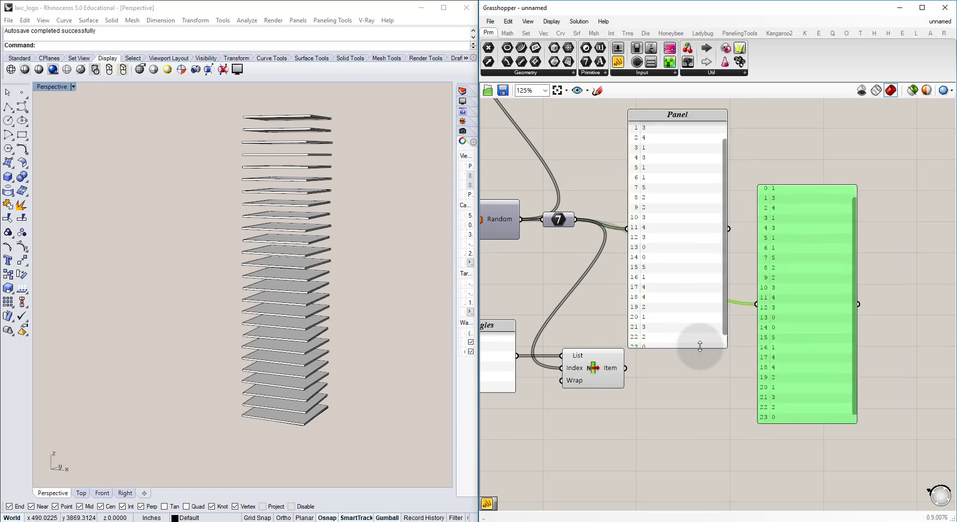
left_click(652, 370)
left_click_drag(625, 368, 774, 208)
right_click_drag(771, 214, 763, 265)
left_click(653, 205)
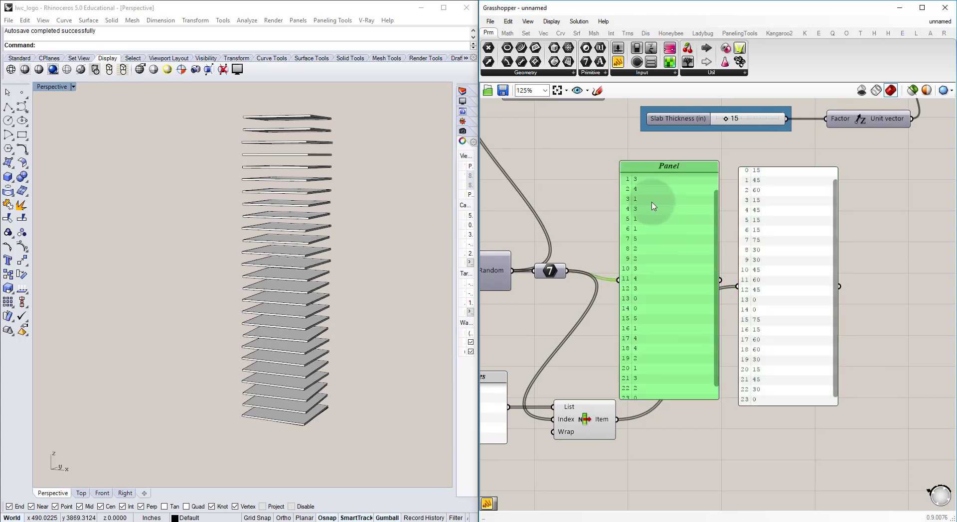
left_click(825, 194)
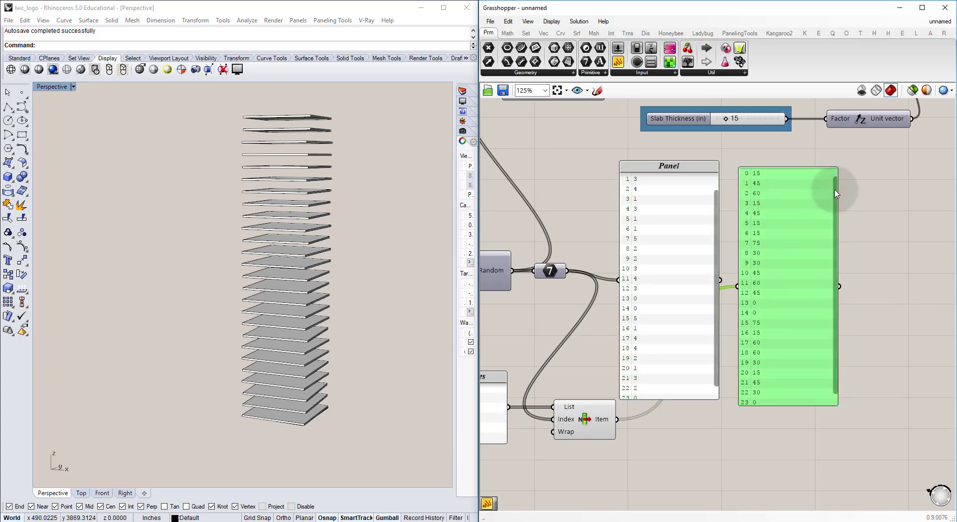
scroll(830, 196, "down", 1)
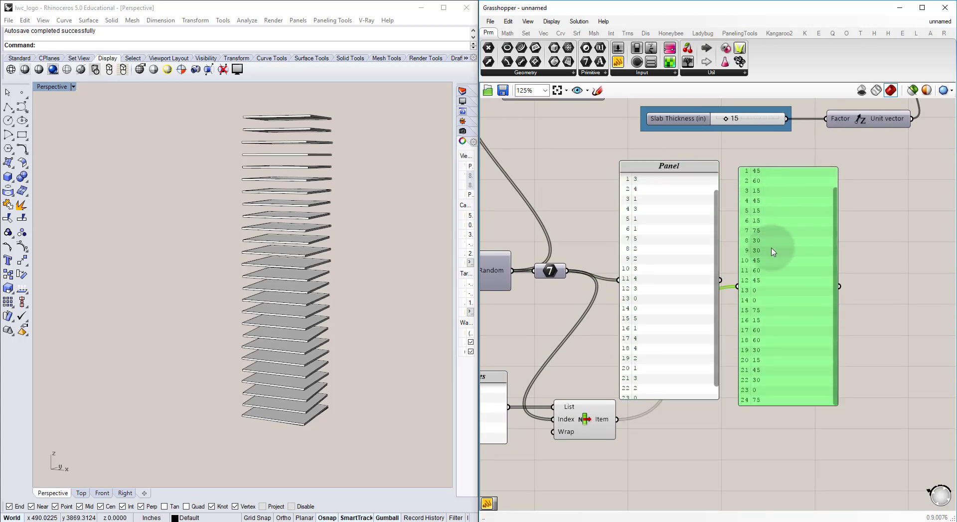
Step: Inspect the wiring up to the Rotate component's Angle input and move the List Item component closer to the Rotation Angles panel
right_click_drag(616, 309, 726, 299)
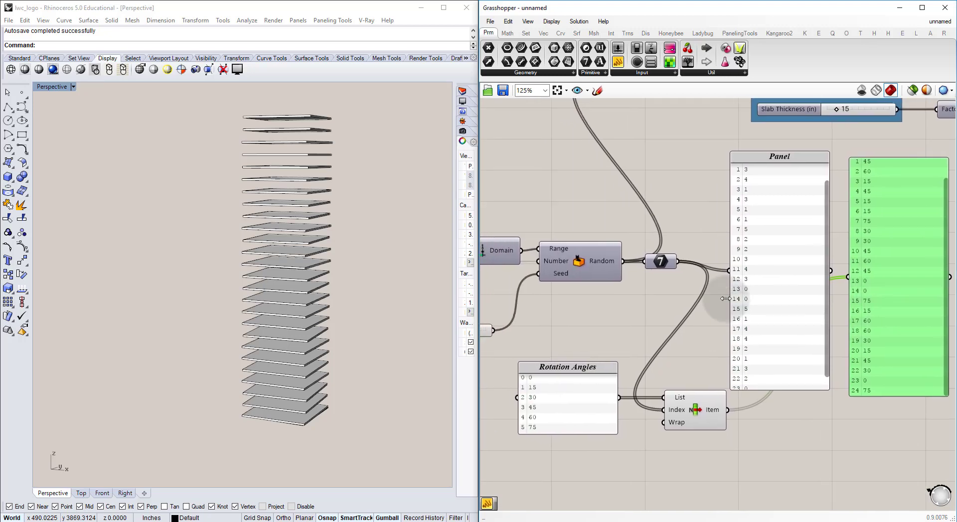
scroll(693, 299, "down", 2)
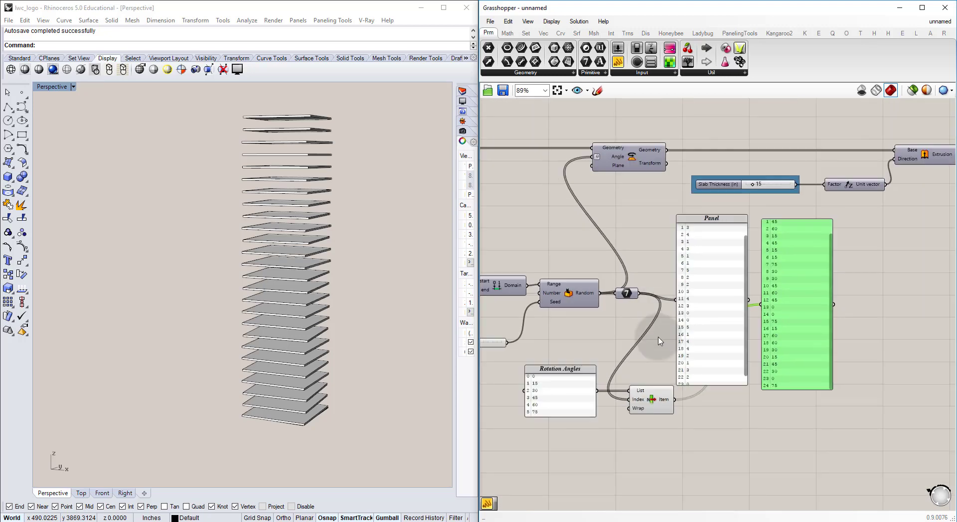
right_click_drag(610, 187, 616, 205)
mouse_move(623, 178)
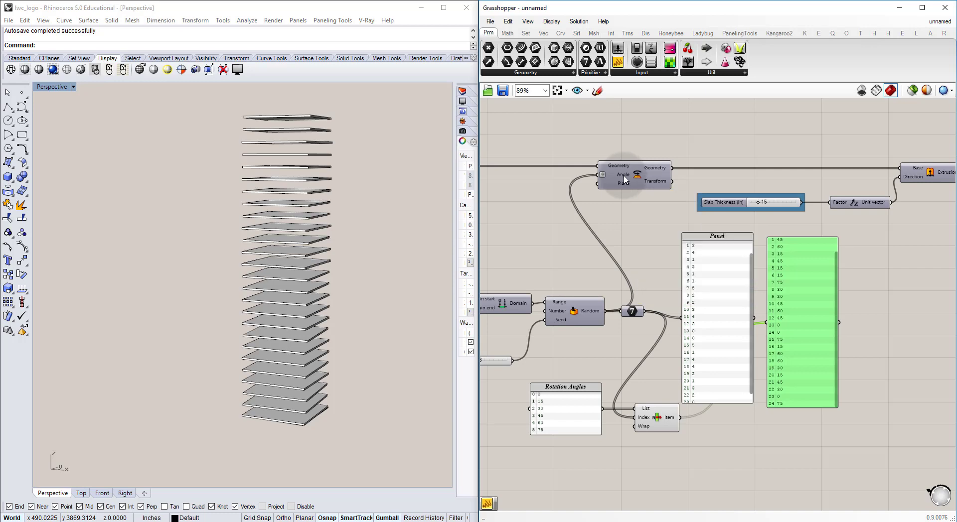
right_click_drag(585, 256, 628, 253)
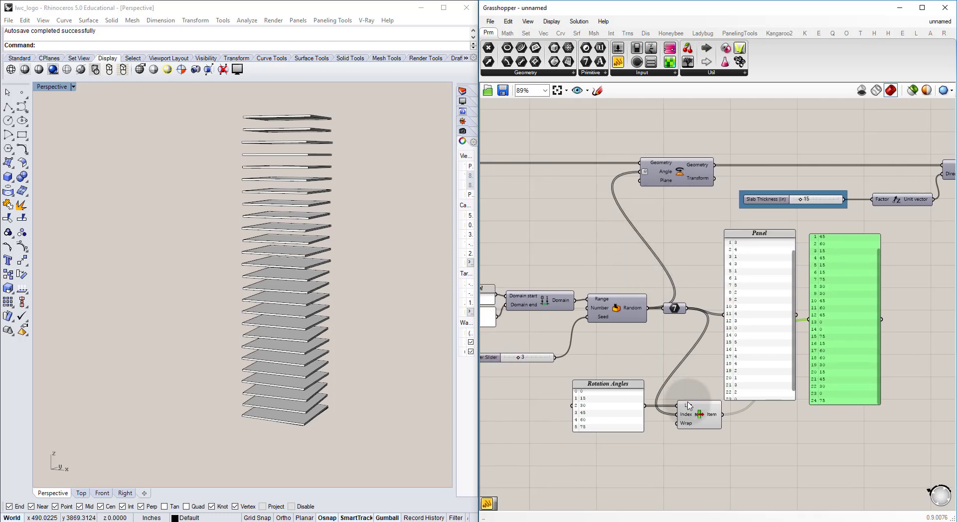
left_click_drag(687, 414, 671, 414)
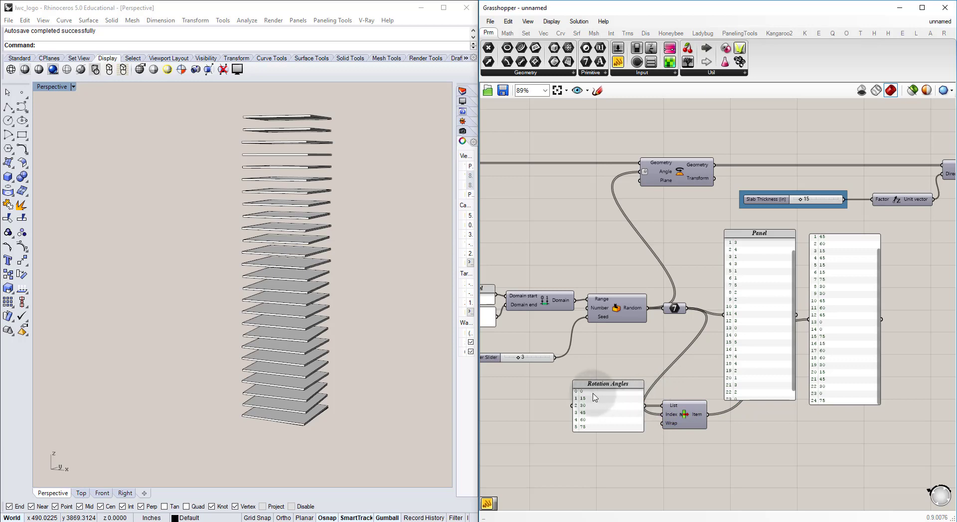
Step: Retitle the angle list panel "Rotation Angles (°)" and connect the List Item's Item output to Rotate's Angle input, replacing the Integer wire
right_click(632, 390)
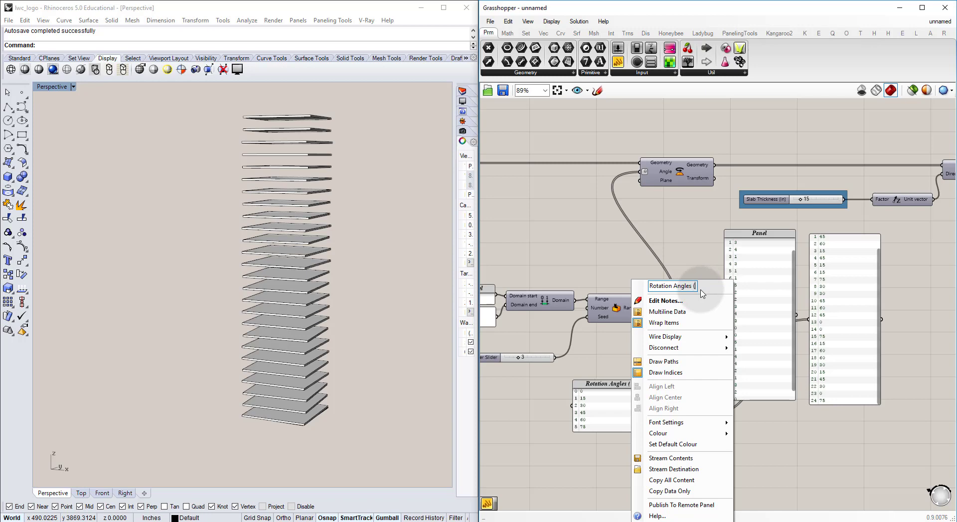
key("Escape")
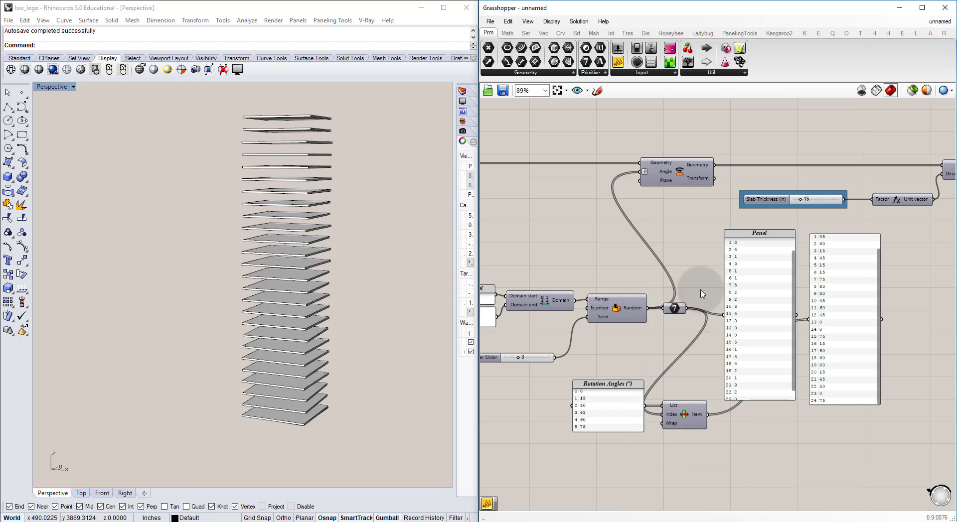
left_click_drag(707, 415, 643, 171)
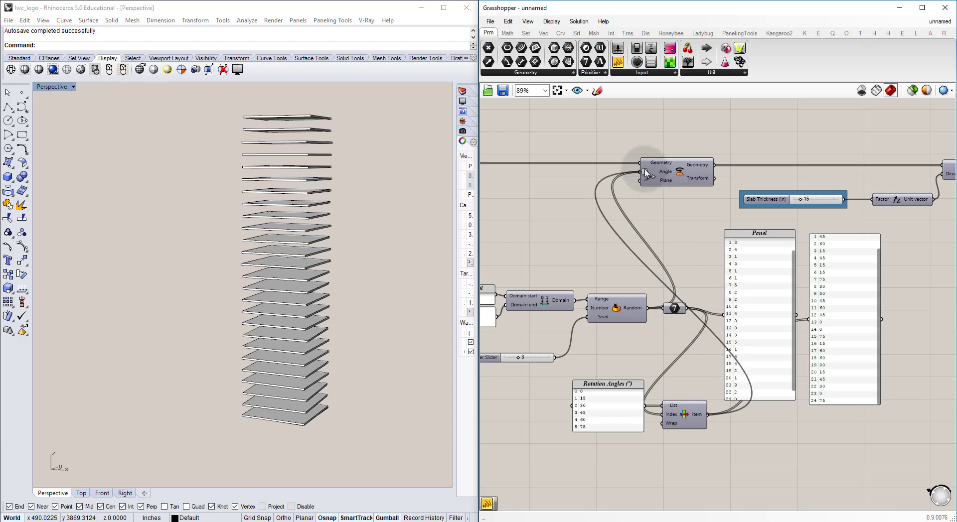
Step: Delete the two comparison panels of indices and angles and inspect the rotated slab tower in the perspective view
left_click(785, 327)
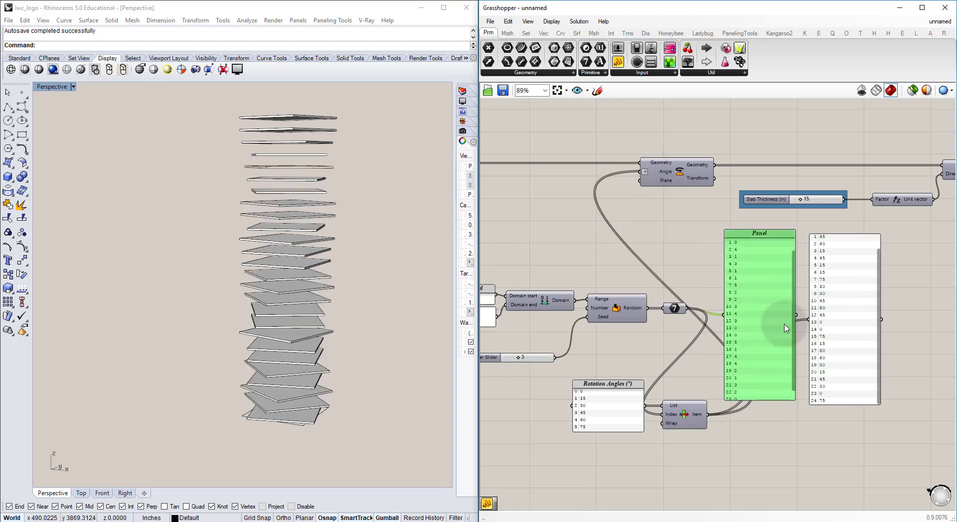
key("Delete")
left_click(854, 324)
key("Delete")
left_click(295, 244)
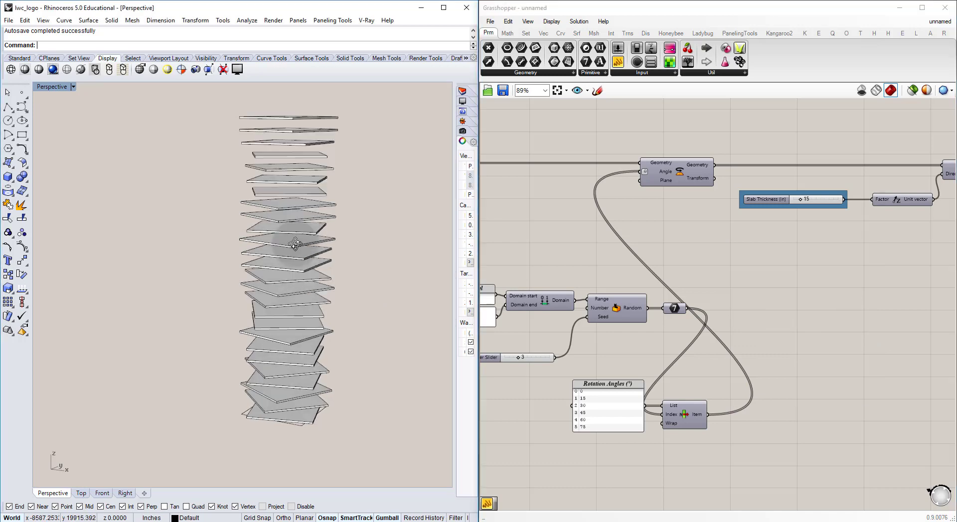
right_click_drag(295, 244, 305, 194)
scroll(257, 322, "up", 5)
scroll(306, 194, "down", 7)
mouse_move(275, 259)
right_mouse_down()
mouse_move(286, 248)
mouse_move(288, 273)
right_mouse_up()
Step: Set the Domain end panel feeding the slab height Range, below the Number of Floors slider, to 2000
right_click_drag(525, 265, 645, 262)
scroll(646, 262, "down", 3)
right_click_drag(524, 301, 730, 295)
right_click_drag(604, 292, 686, 283)
scroll(686, 283, "up", 4)
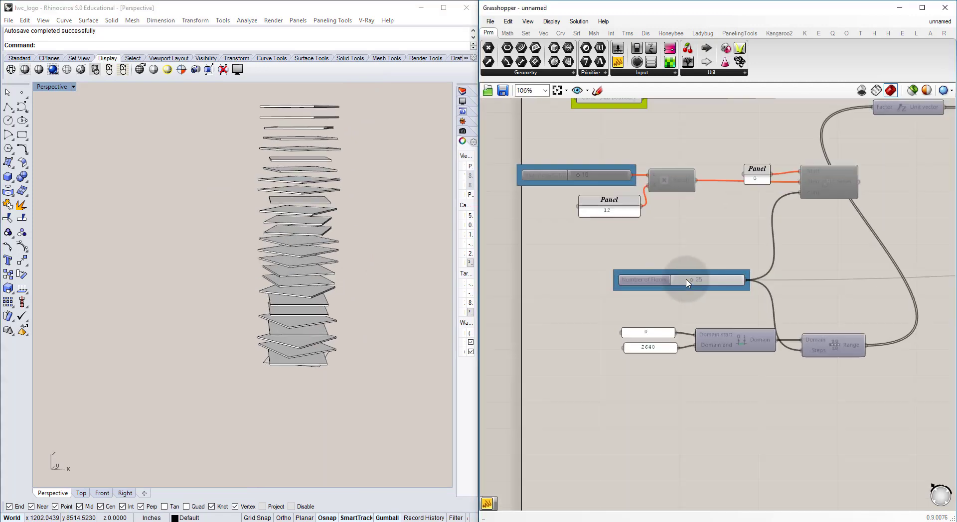
scroll(661, 349, "up", 4)
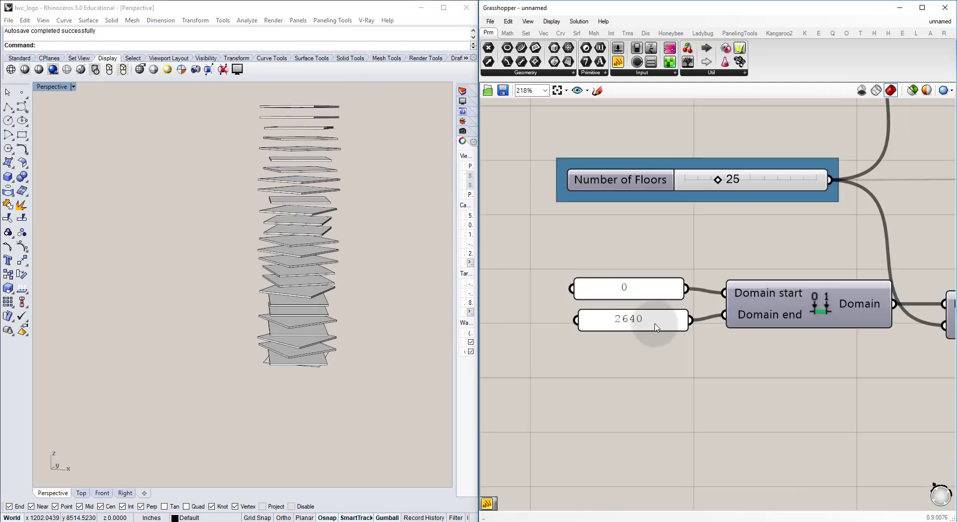
double_click(661, 349)
type("200")
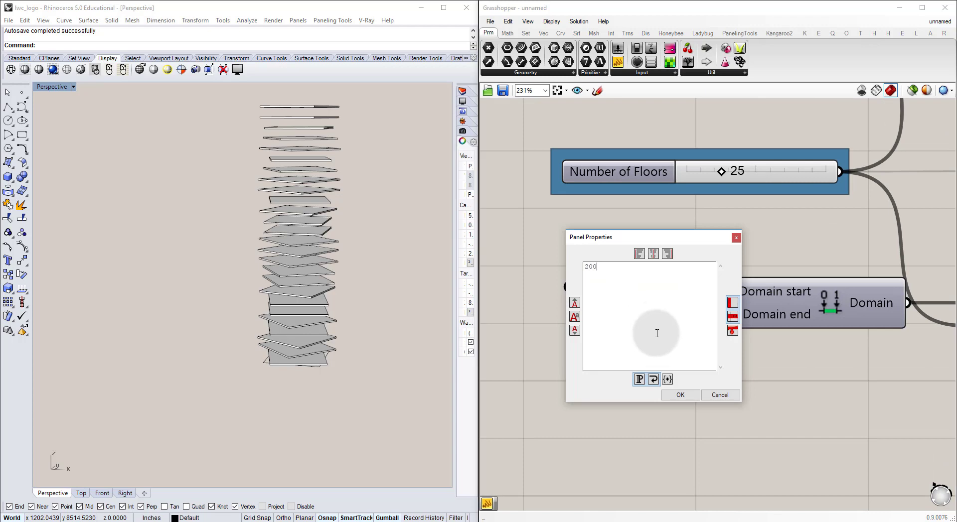
type("0")
left_click(681, 395)
left_click(685, 399)
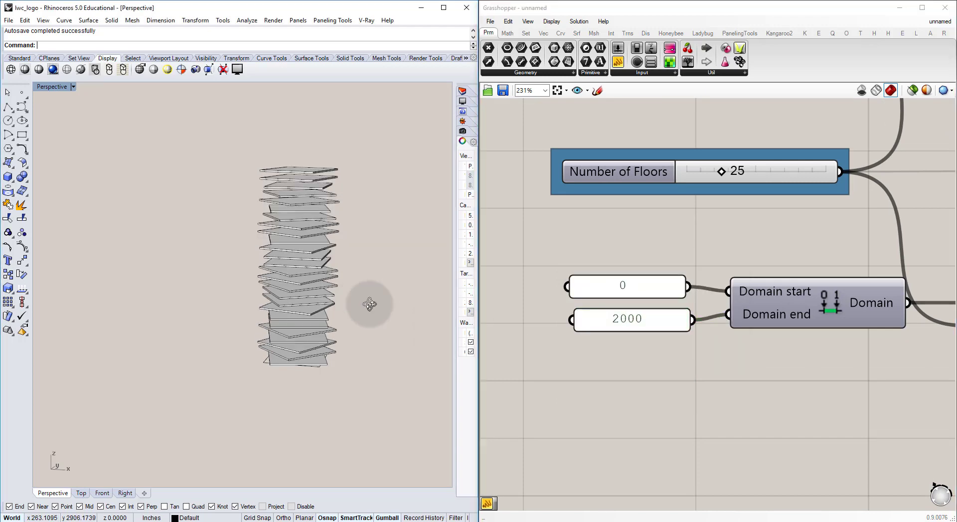
Step: Reduce the Rotation Angles list to 0, 30, 45 and 60
right_click_drag(367, 301, 324, 292)
scroll(324, 292, "up", 6)
scroll(319, 289, "down", 5)
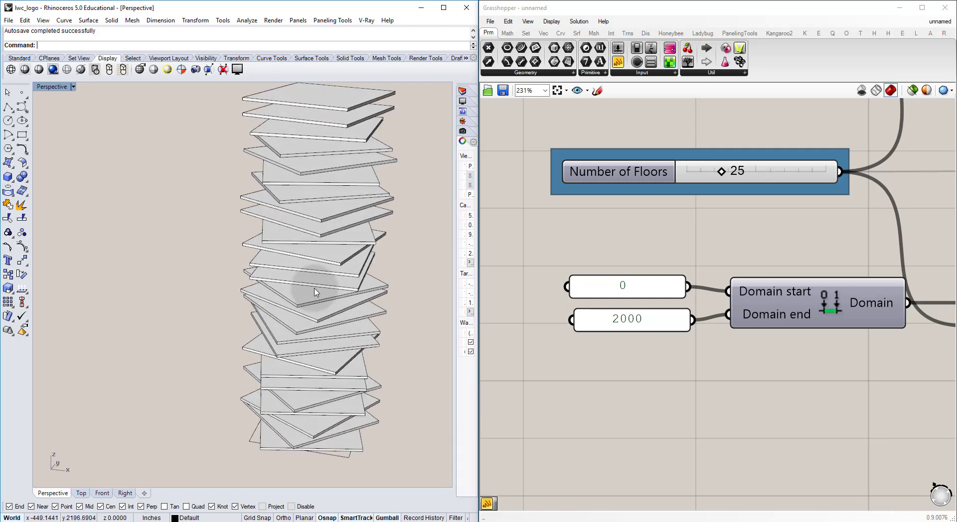
scroll(605, 258, "down", 3)
right_click_drag(892, 236, 627, 267)
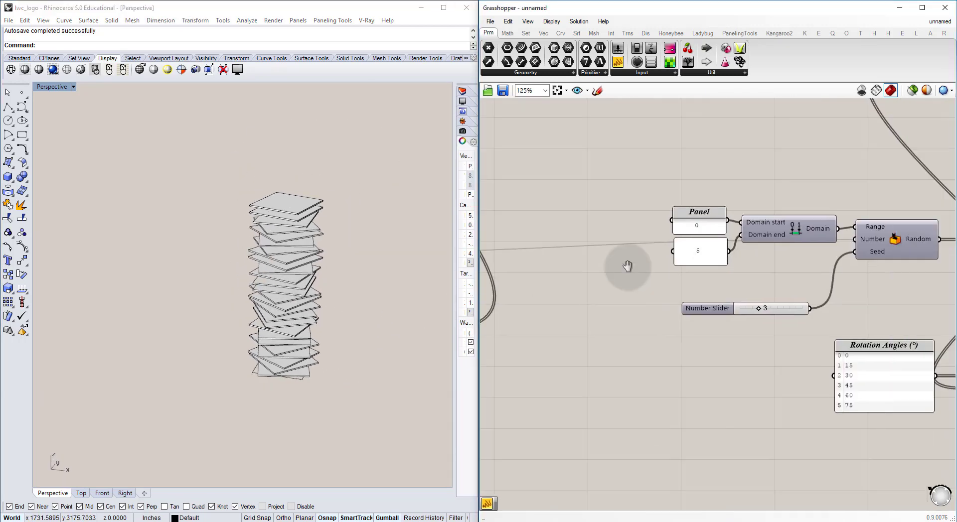
right_click_drag(830, 303, 623, 255)
right_click_drag(673, 327, 627, 265)
scroll(606, 257, "up", 3)
double_click(607, 253)
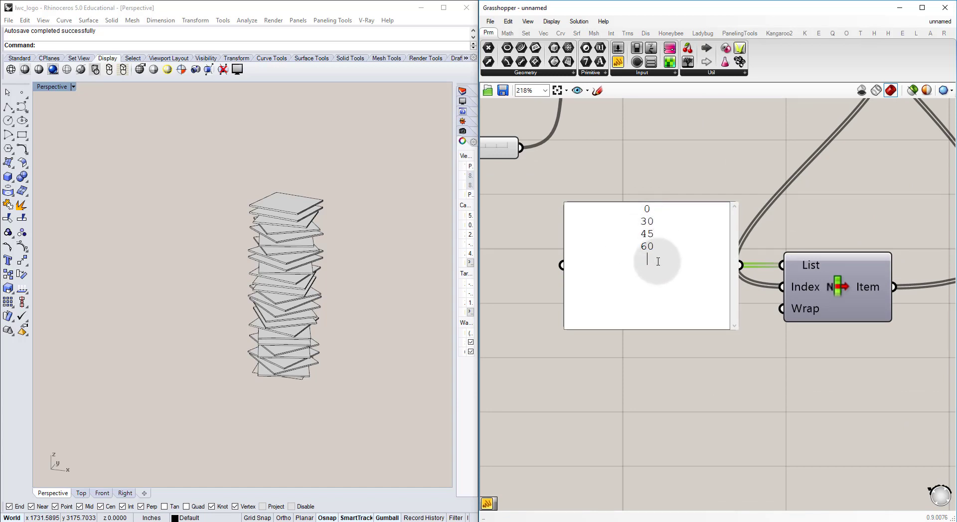
key("BackSpace")
left_click(521, 263)
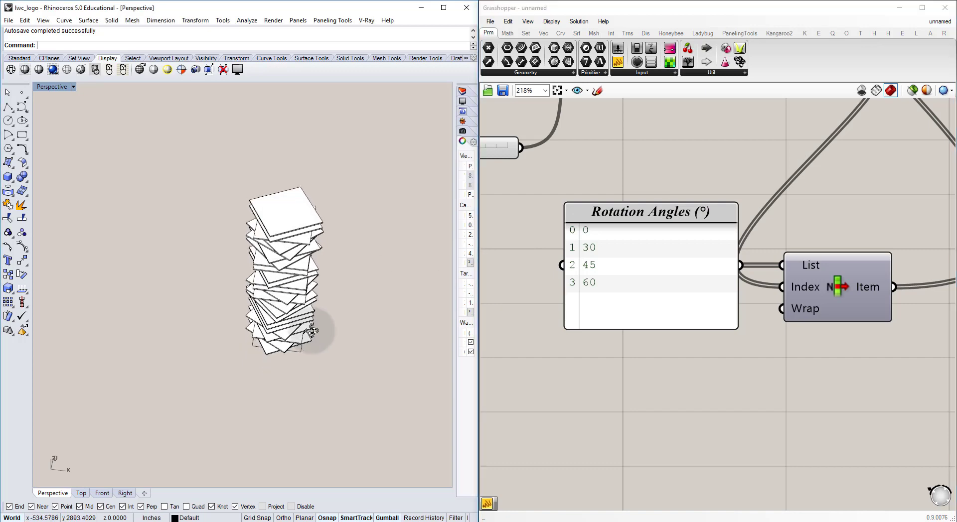
Step: Examine the tower with the new rotation angles and toggle the preview of the Slabs Brep parameter off and on
right_click_drag(312, 331, 305, 279)
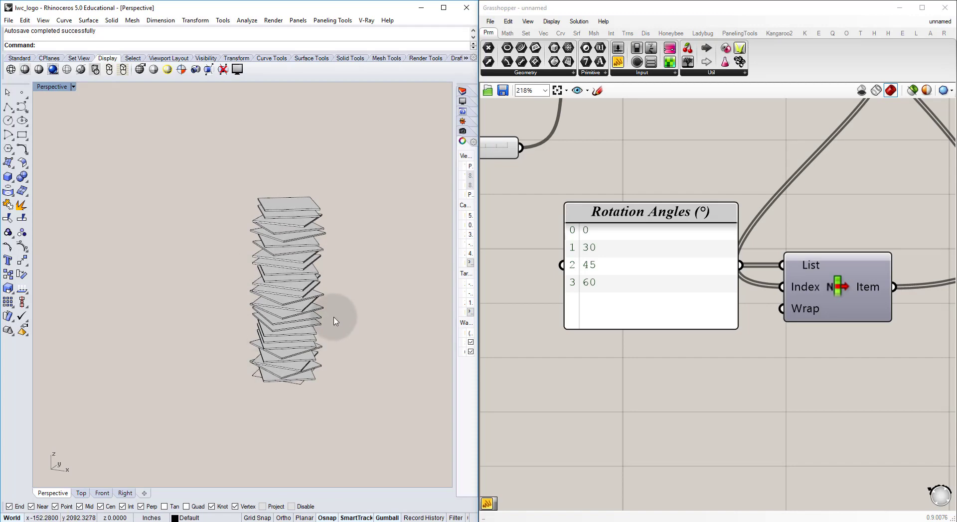
right_click_drag(333, 319, 319, 339)
scroll(561, 199, "down", 10)
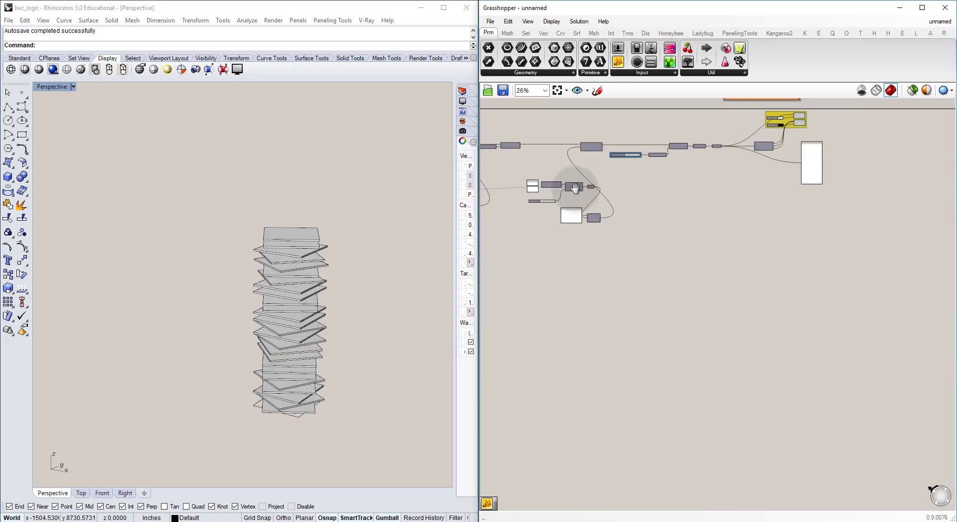
right_click_drag(575, 187, 569, 230)
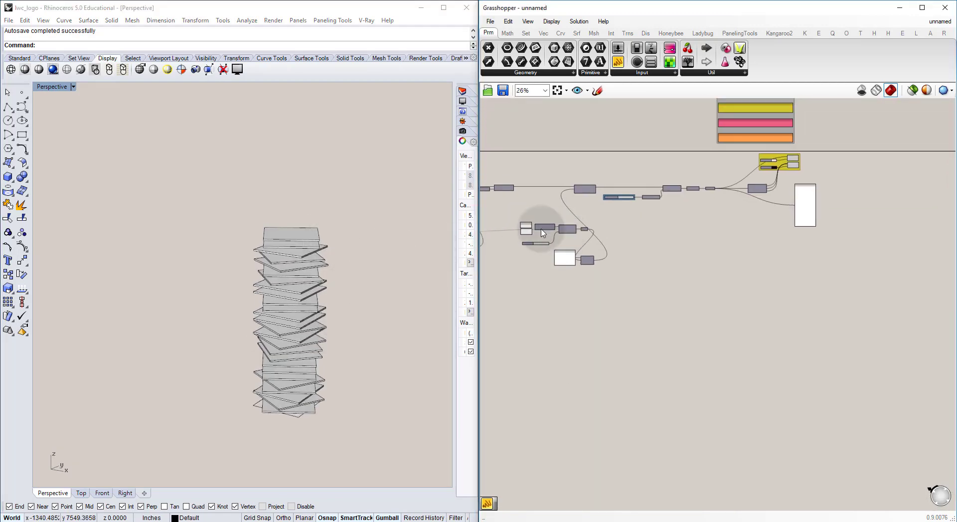
scroll(697, 194, "up", 8)
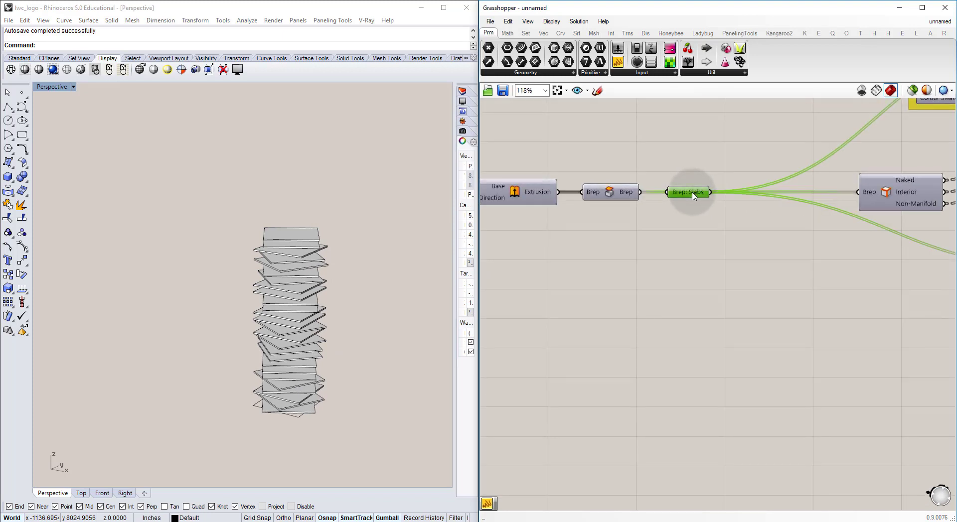
key("ctrl+q")
key("ctrl+q")
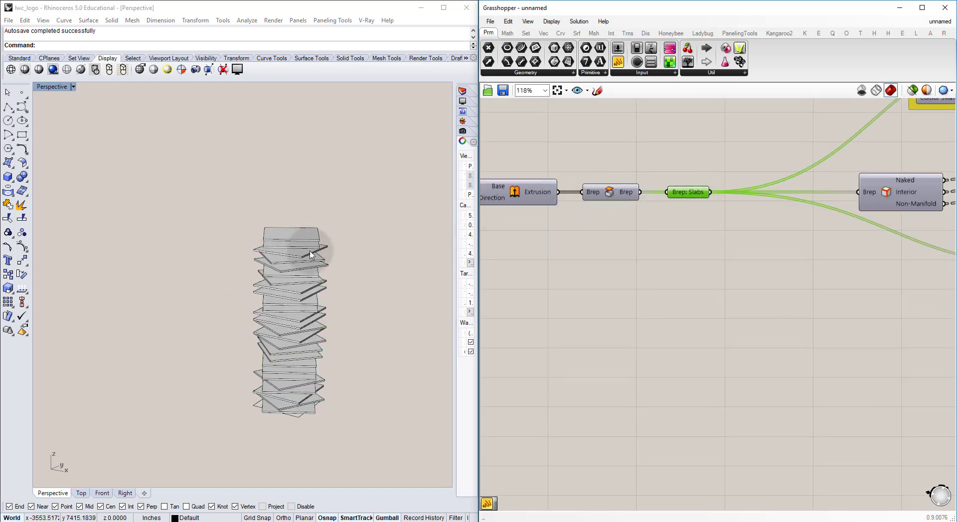
left_click(125, 465)
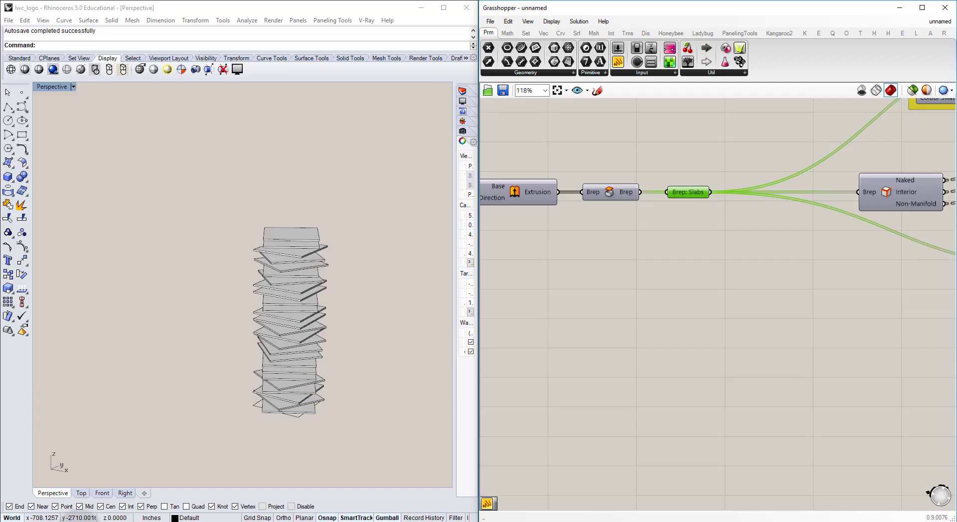
Step: Restrict the preview to selected objects and inspect the slab outlines produced by the Rotate component
left_click(609, 235)
right_click_drag(609, 234, 764, 239)
right_click_drag(607, 204, 710, 205)
right_click_drag(621, 199, 636, 203)
left_click(663, 192)
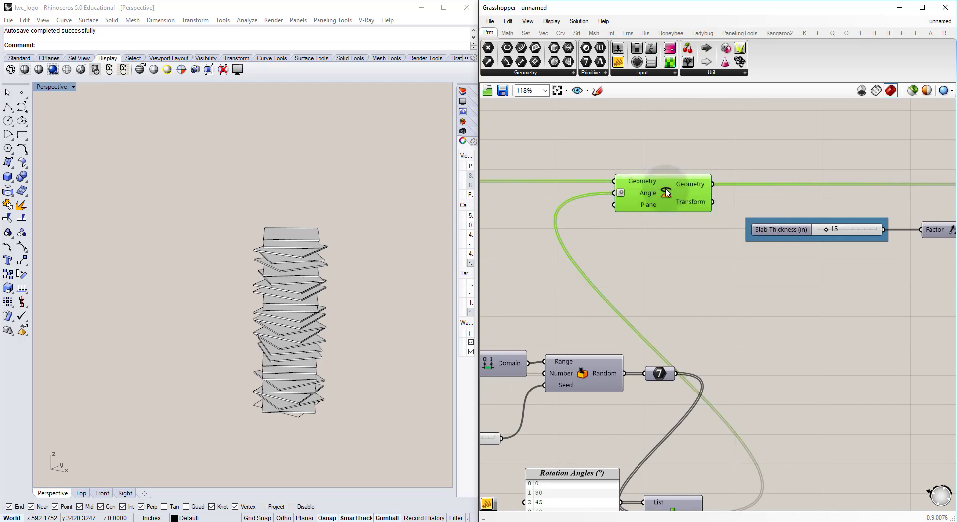
left_click(912, 90)
right_click_drag(312, 351, 307, 307)
scroll(307, 308, "up", 10)
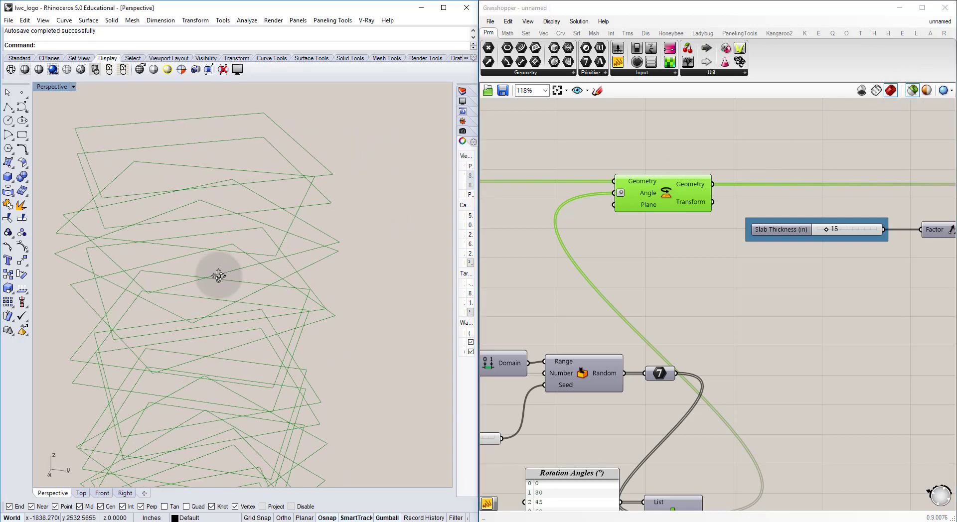
right_click_drag(270, 278, 270, 337)
left_click(641, 139)
Step: Add a Curve parameter named "Curve: Rotated Slab Boundaries" and wire it between Rotate's Geometry output and the Extrude component's Base input
right_click_drag(698, 149, 626, 167)
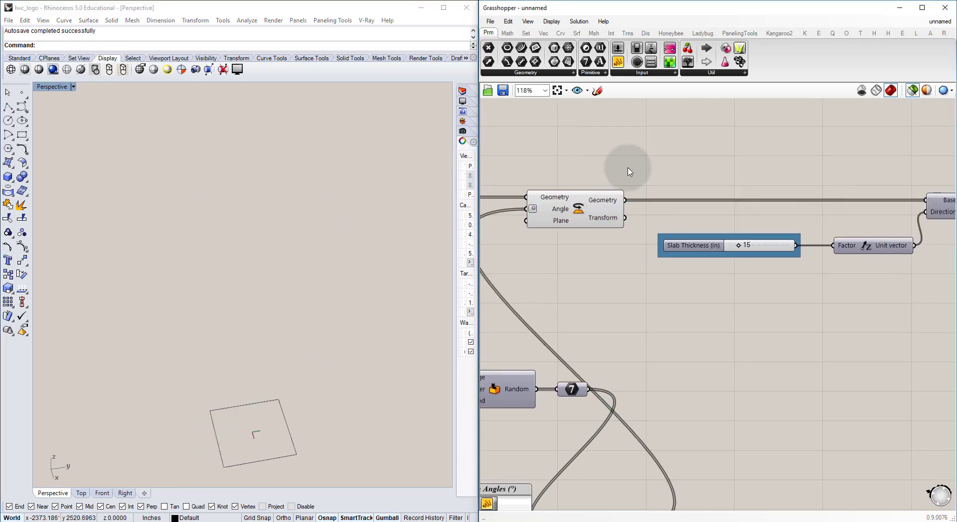
double_click(697, 155)
type("crv")
left_click(678, 134)
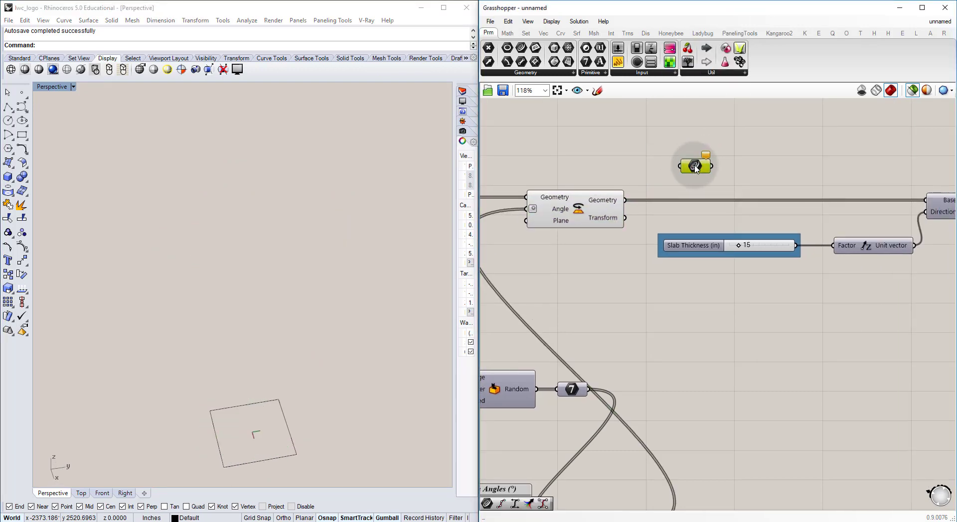
right_click(695, 168)
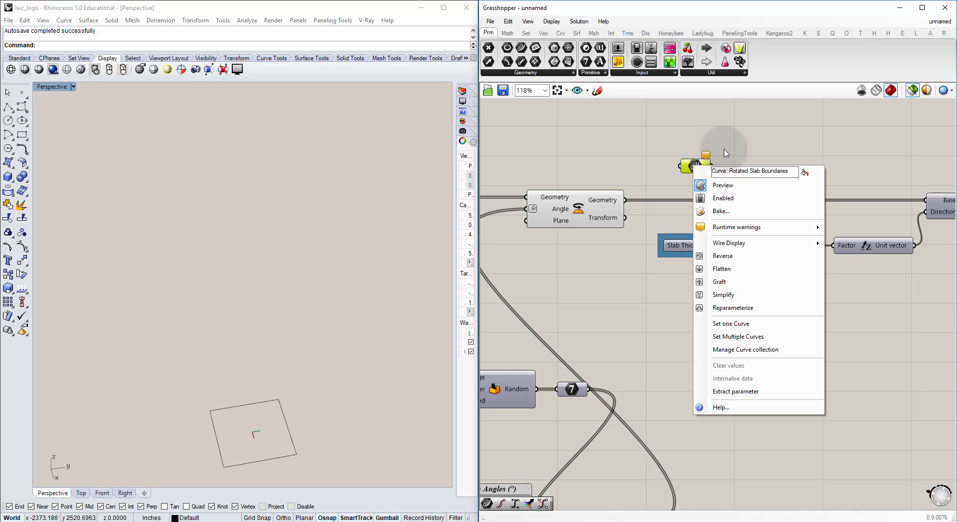
key("Return")
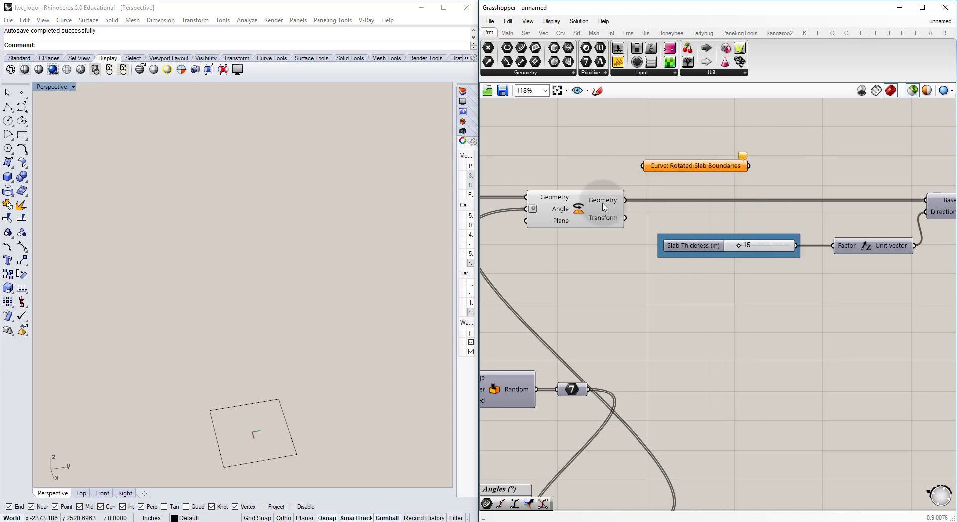
left_click_drag(625, 200, 695, 197)
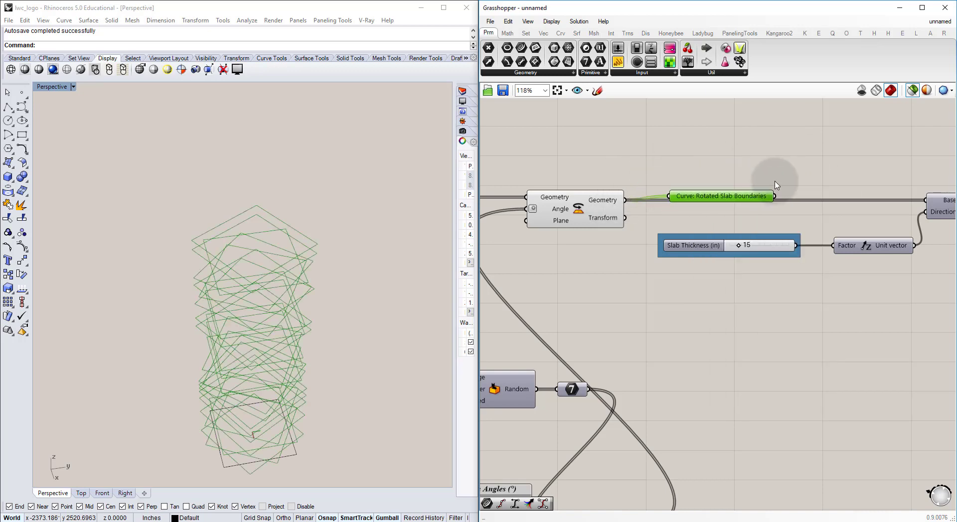
left_click_drag(783, 192, 927, 200)
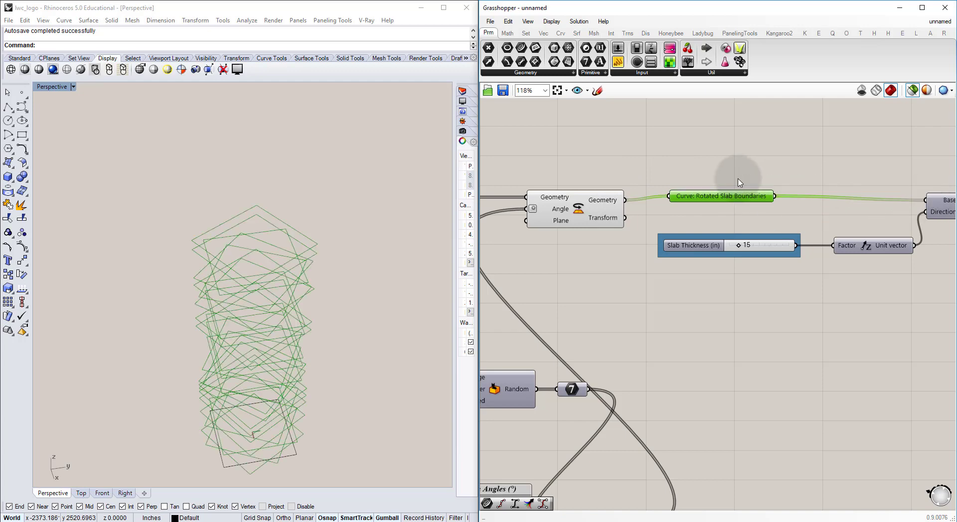
Step: Highlight the Rotated Slab Boundaries parameter with a yellow-green group and turn off the Rotate component's preview
key("ctrl+q")
left_click(716, 162)
left_click(590, 207)
key("ctrl+q")
Step: Duplicate the grouped Rotated Slab Boundaries parameter and place the copy in the empty canvas area below the slab definition
left_click(636, 163)
right_click_drag(637, 164, 742, 193)
scroll(731, 196, "down", 5)
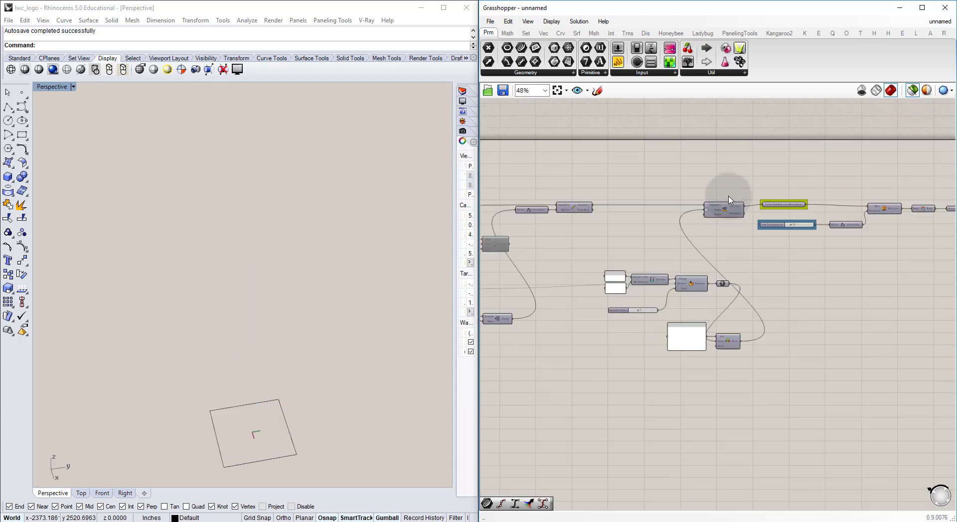
scroll(796, 217, "up", 4)
left_click(784, 185)
key("ctrl+c")
key("ctrl+v")
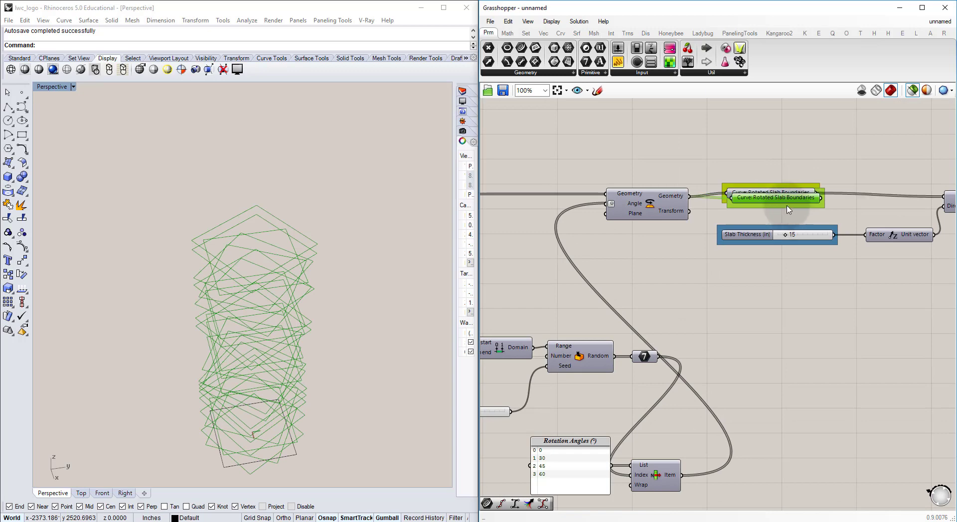
left_click_drag(780, 197, 803, 257)
left_click_drag(816, 193, 760, 257)
scroll(598, 310, "down", 9)
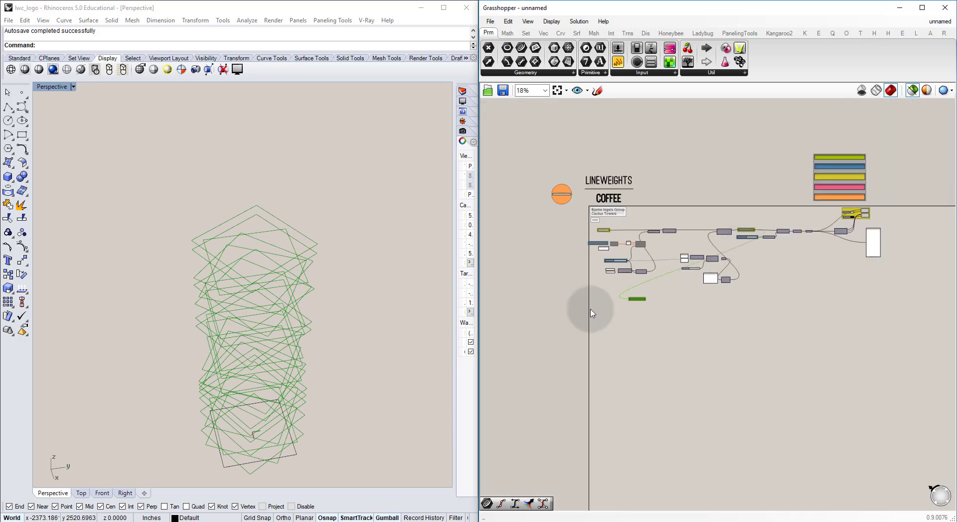
Step: Copy the "Slabs" text label above the duplicated curve parameter and change its text to "Vertical Connections"
scroll(592, 313, "up", 5)
left_click_drag(601, 177, 622, 420)
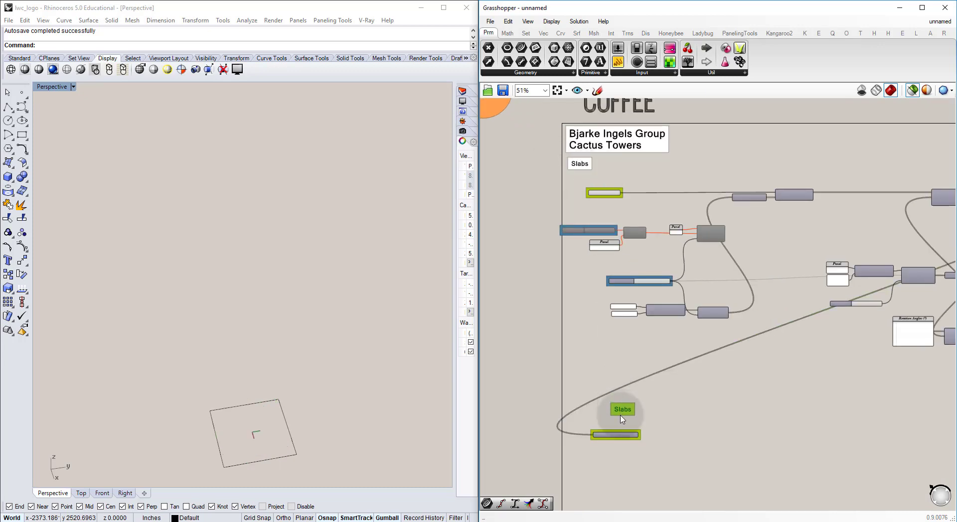
scroll(623, 420, "up", 4)
scroll(617, 360, "up", 2)
double_click(617, 358)
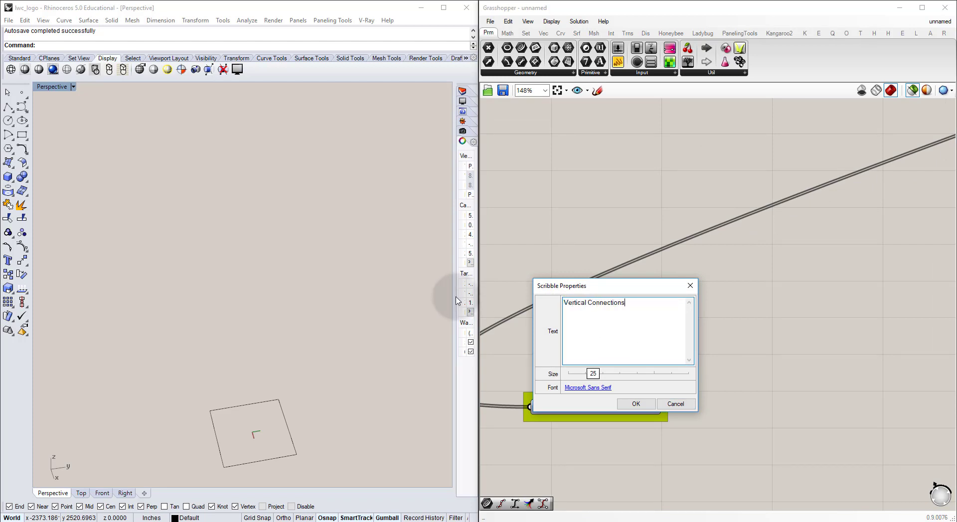
left_click(633, 404)
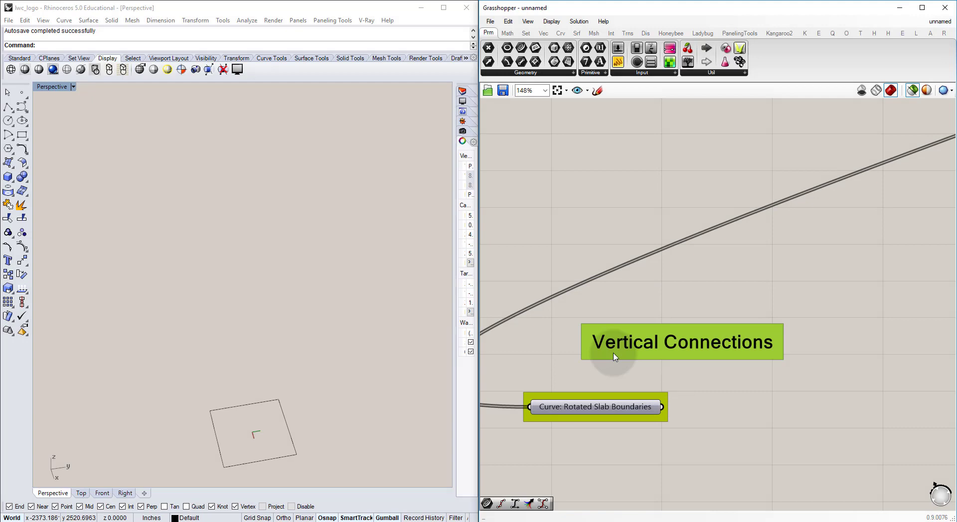
Step: Set the wire display of the duplicated Rotated Slab Boundaries parameter to hidden
left_click(598, 410)
right_click(598, 410)
mouse_move(638, 335)
left_click(748, 362)
left_click(560, 363)
Step: Reposition the Vertical Connections label and the duplicated curve parameter inside the frame, and select the parameter to preview its outlines
right_click_drag(588, 344, 647, 298)
left_click_drag(650, 361, 645, 383)
left_click(721, 320)
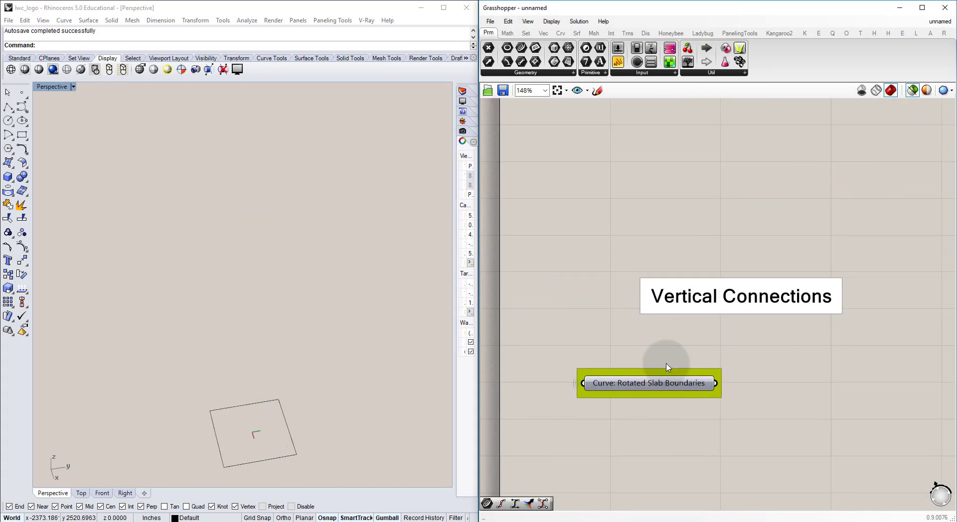
left_click(671, 385)
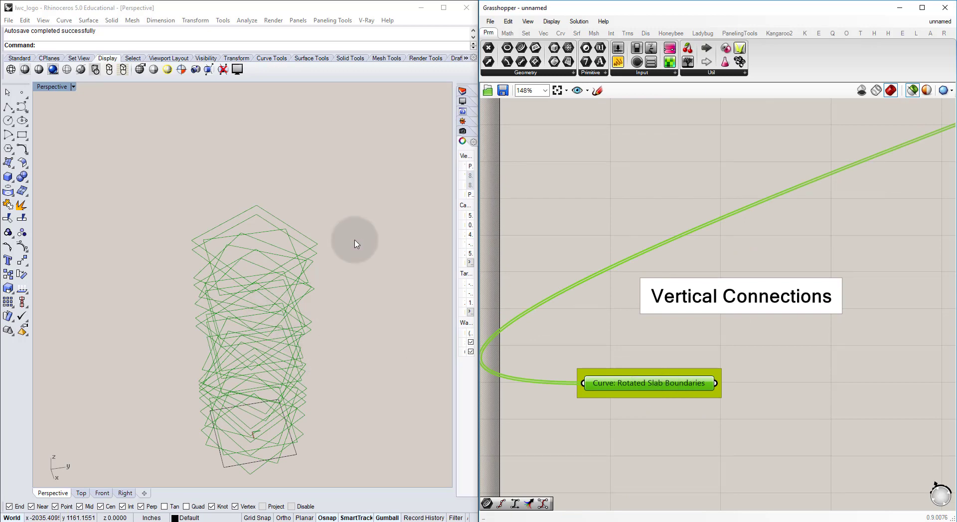
Step: Turn off the selected-only preview so the whole tower definition displays in the viewport
left_click(912, 91)
left_click(705, 196)
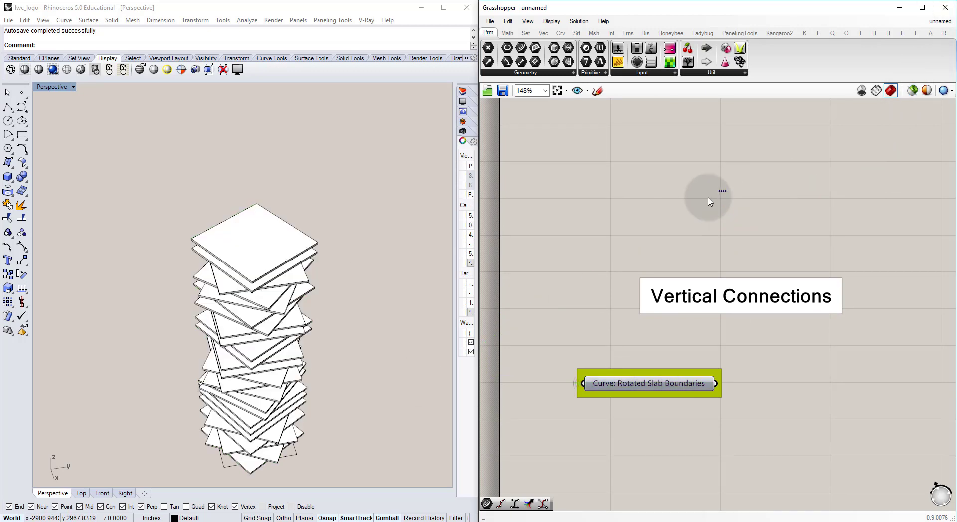
mouse_move(136, 359)
right_mouse_down()
mouse_move(209, 325)
mouse_move(248, 262)
right_mouse_up()
Step: Hide the preview of the two custom preview components with the white and black colour swatches in the slab definition
right_click_drag(721, 254, 598, 299)
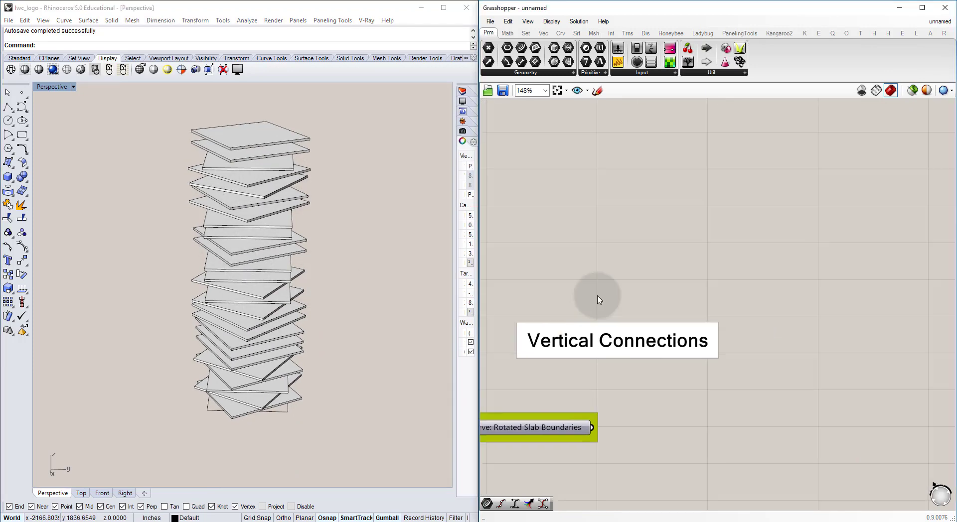
scroll(604, 297, "down", 7)
right_click_drag(865, 163, 583, 250)
scroll(748, 223, "up", 4)
scroll(764, 232, "up", 1)
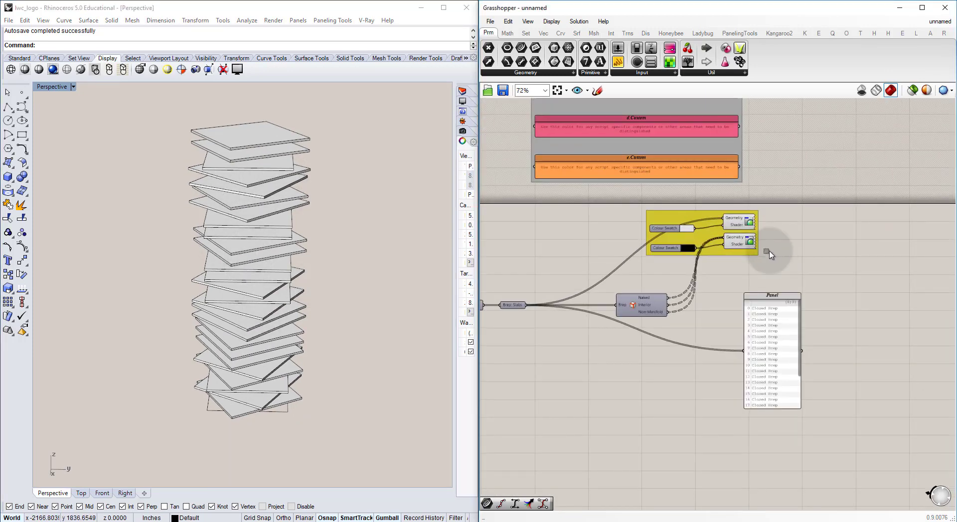
left_click_drag(757, 235, 740, 222)
key("ctrl+q")
left_click(811, 241)
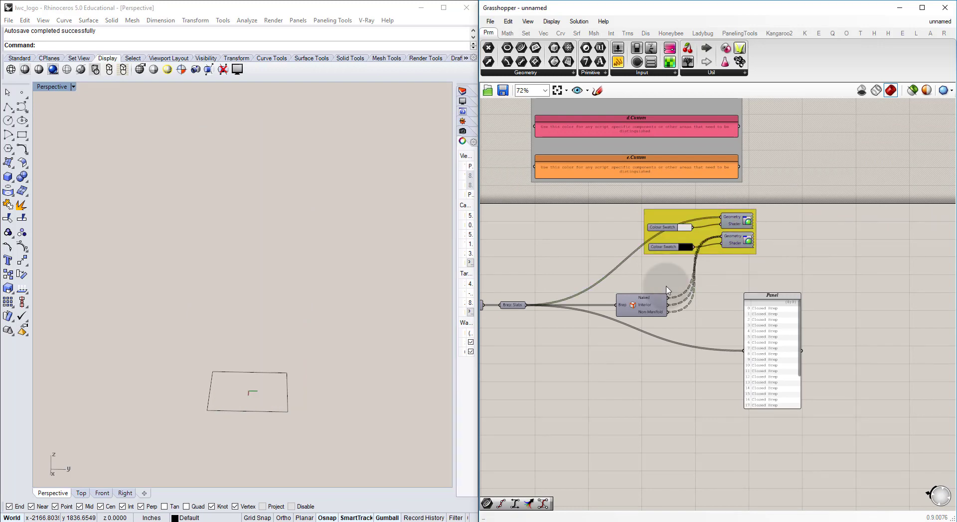
Step: Turn on the preview of the duplicated Rotated Slab Boundaries parameter under the Vertical Connections label
right_click_drag(548, 324, 753, 233)
scroll(697, 233, "down", 8)
right_click_drag(588, 289, 655, 277)
right_click_drag(513, 302, 707, 299)
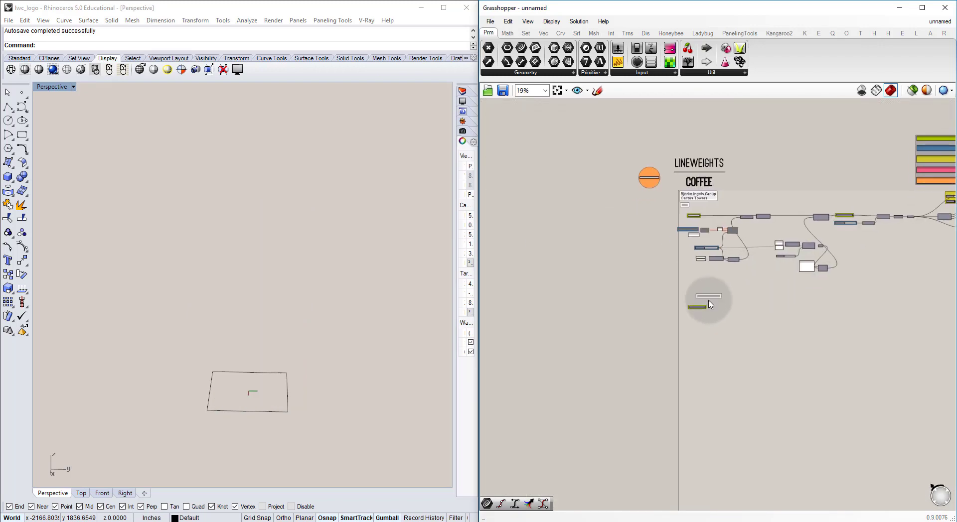
scroll(707, 327, "up", 4)
left_click(719, 308)
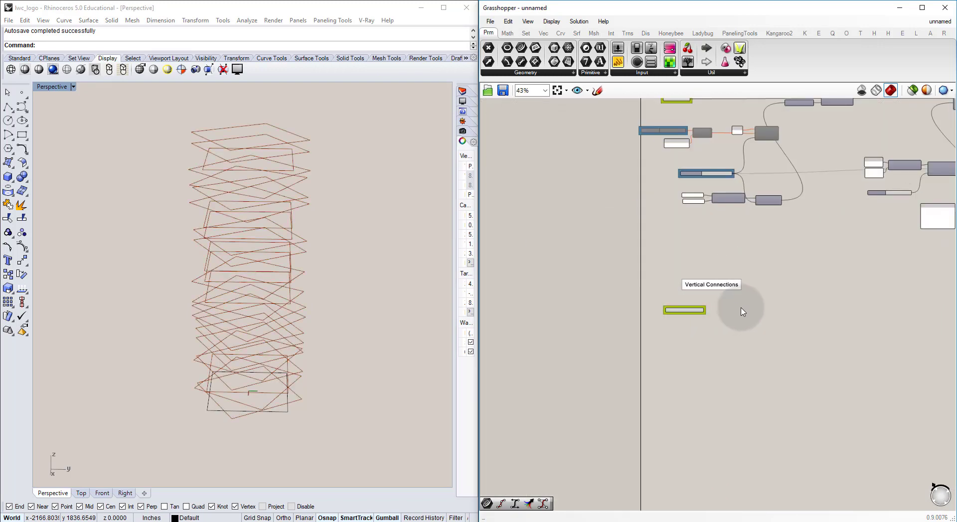
Step: Compare the rotated slab outlines with the Cactus Towers reference image and examine their overlapping corners in the Top view
right_click_drag(359, 211, 315, 276)
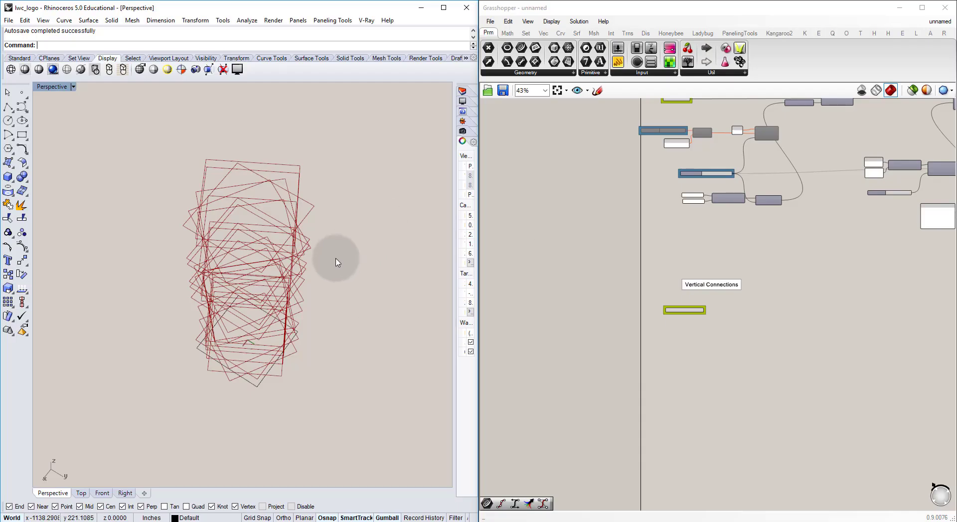
right_click_drag(335, 261, 324, 298)
scroll(220, 341, "up", 4)
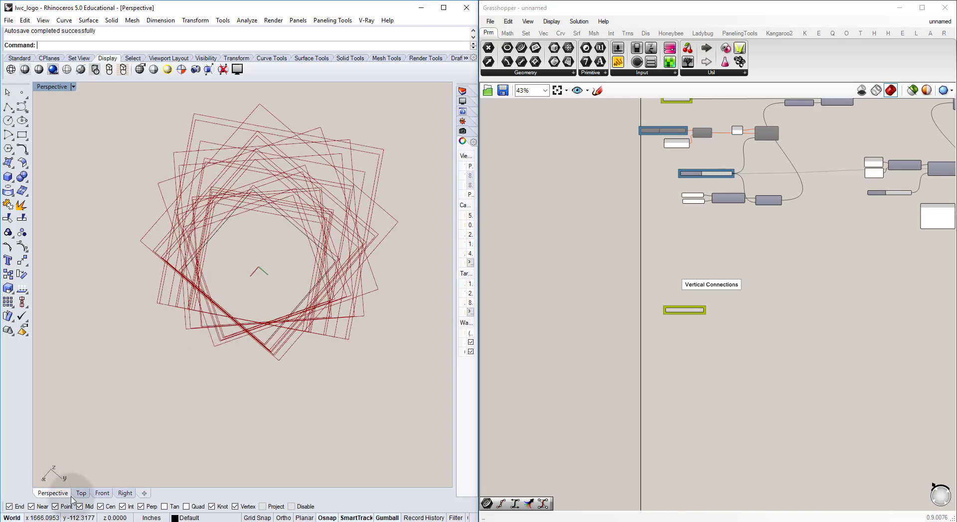
left_click(81, 493)
scroll(282, 284, "up", 5)
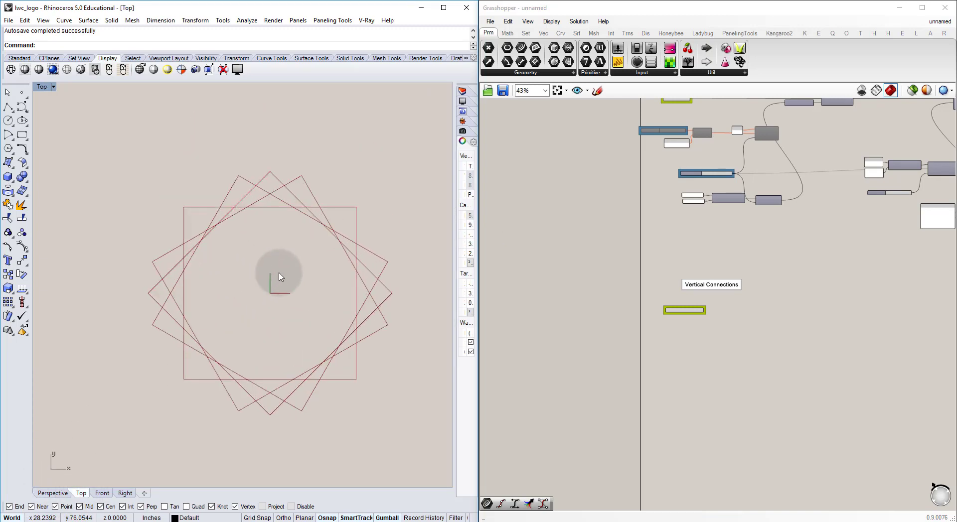
scroll(280, 274, "up", 2)
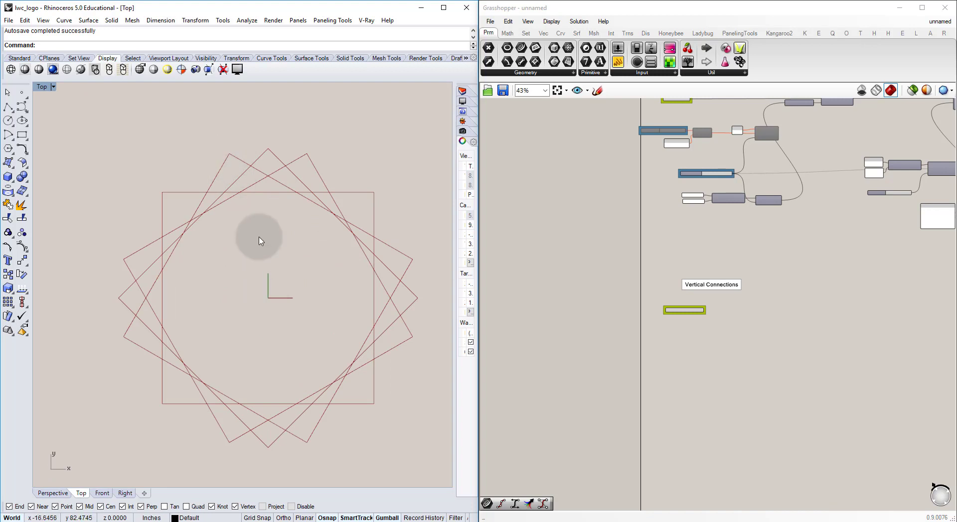
right_click_drag(253, 219, 229, 200)
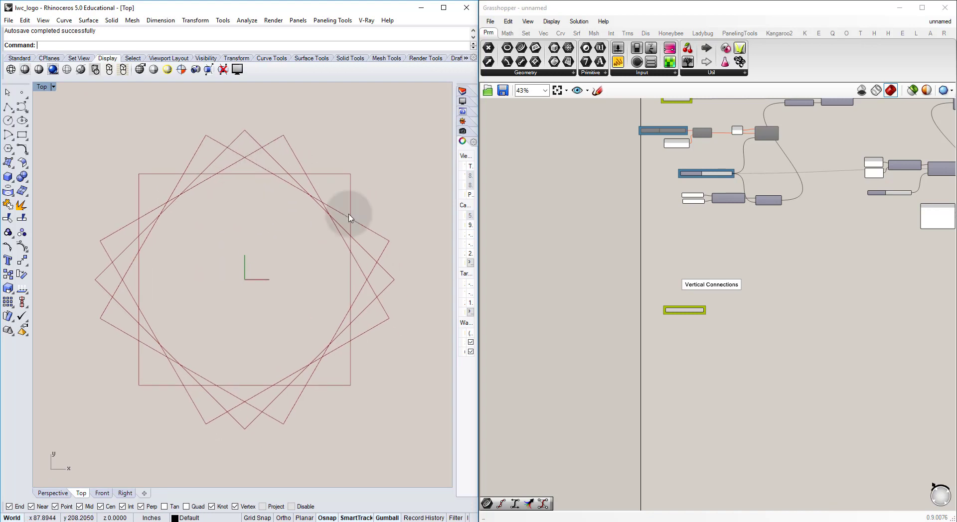
Step: Add a Control Points component and connect the duplicated Rotated Slab Boundaries parameter to its Curve input
right_click_drag(707, 303, 697, 297)
scroll(764, 330, "up", 4)
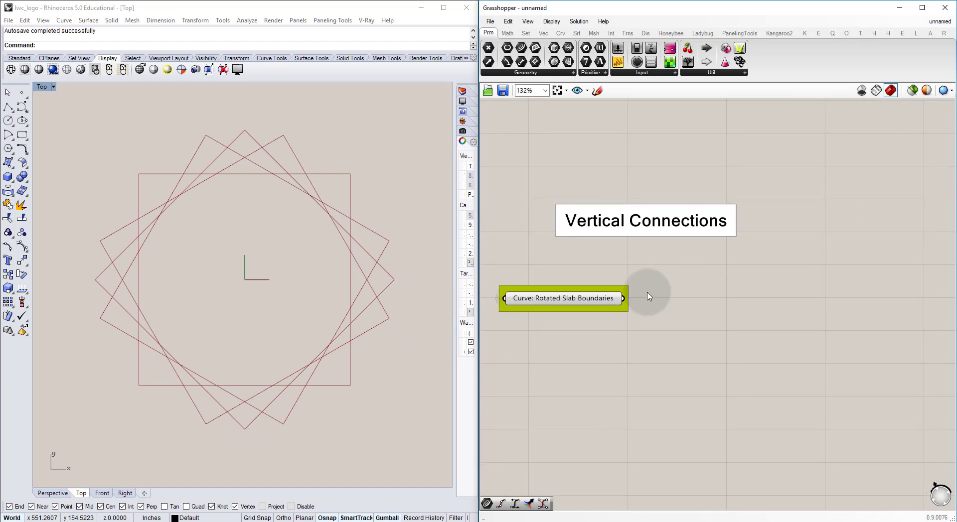
double_click(690, 288)
type("control")
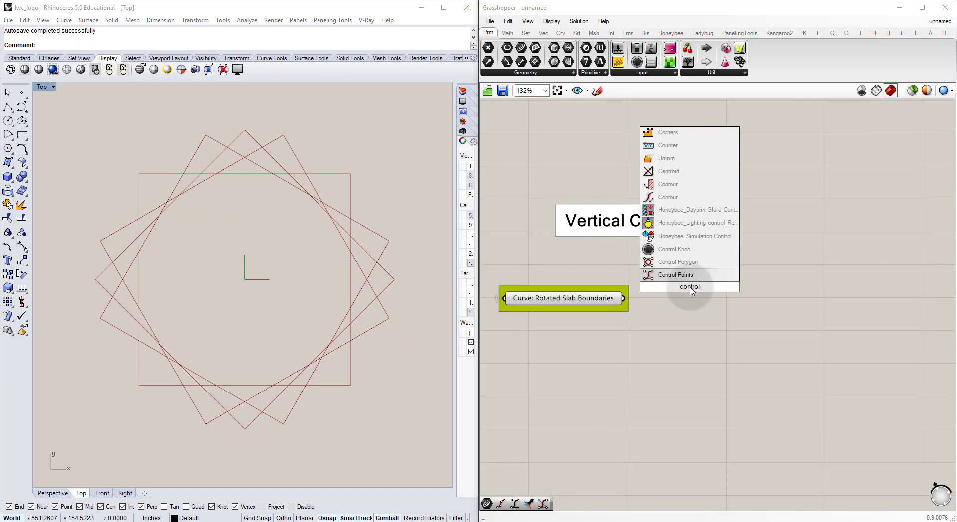
key("Return")
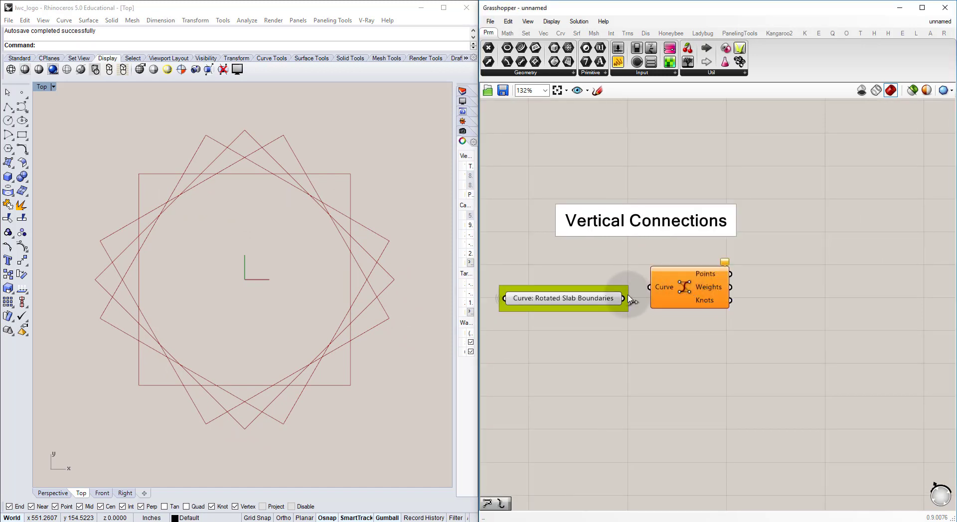
left_click_drag(642, 290, 686, 290)
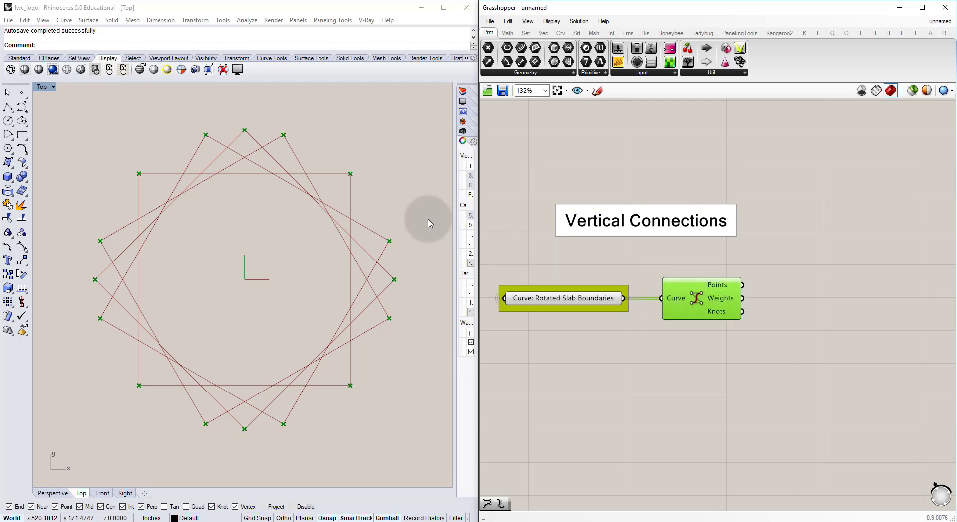
left_click(594, 275)
right_click_drag(695, 311, 692, 264)
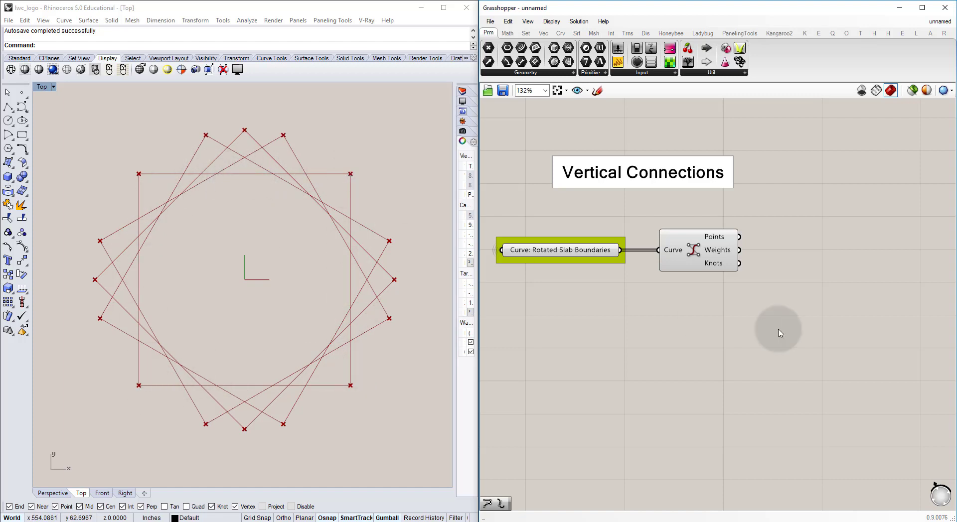
Step: Add a Discontinuity component below Control Points and connect the Rotated Slab Boundaries parameter to its Curve input
right_click_drag(723, 316, 695, 300)
double_click(672, 276)
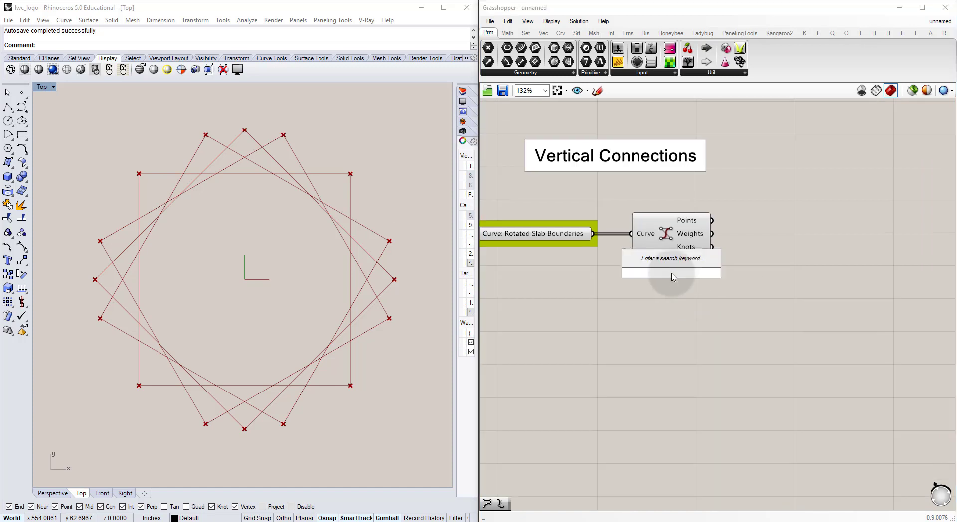
type("discon")
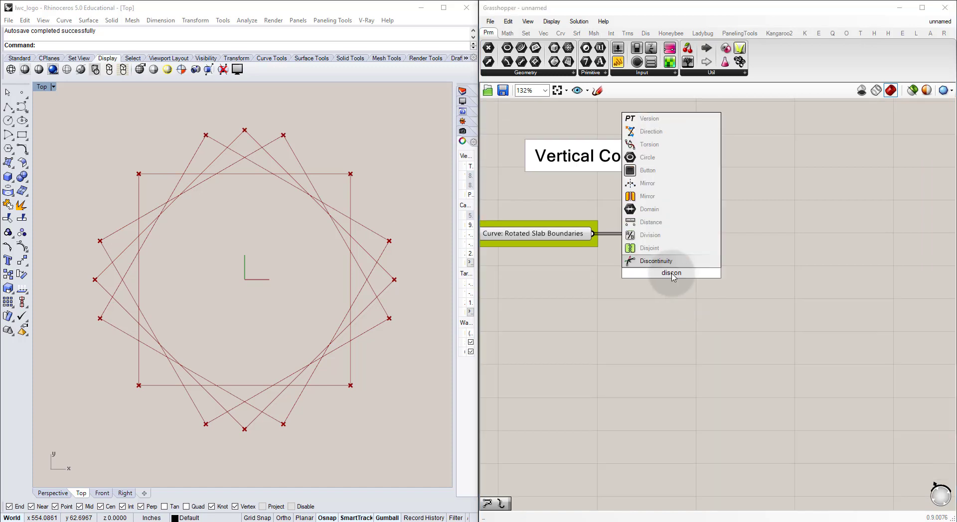
key("Return")
left_click_drag(673, 277, 679, 280)
left_click(618, 249)
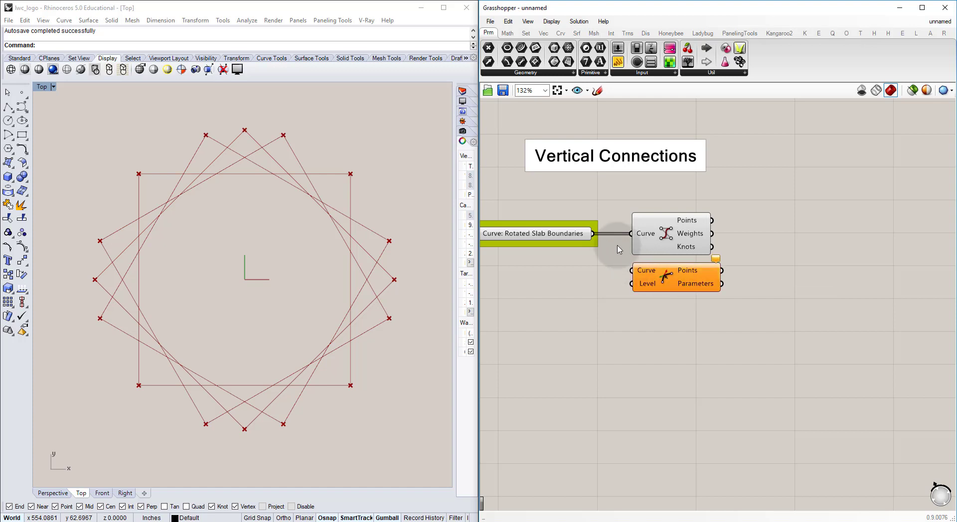
left_click_drag(593, 233, 631, 270)
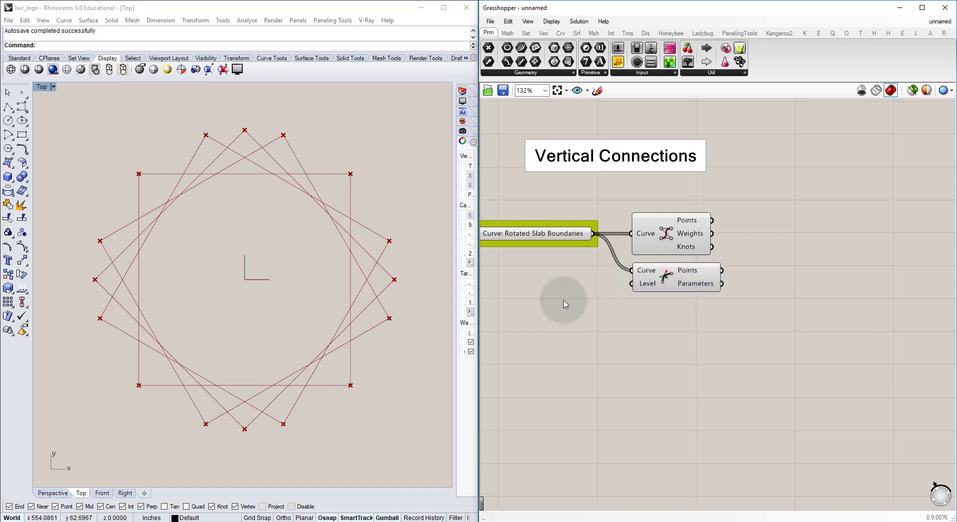
Step: Hide the preview of the Control Points component, leaving the Discontinuity component's preview on
left_click(666, 238)
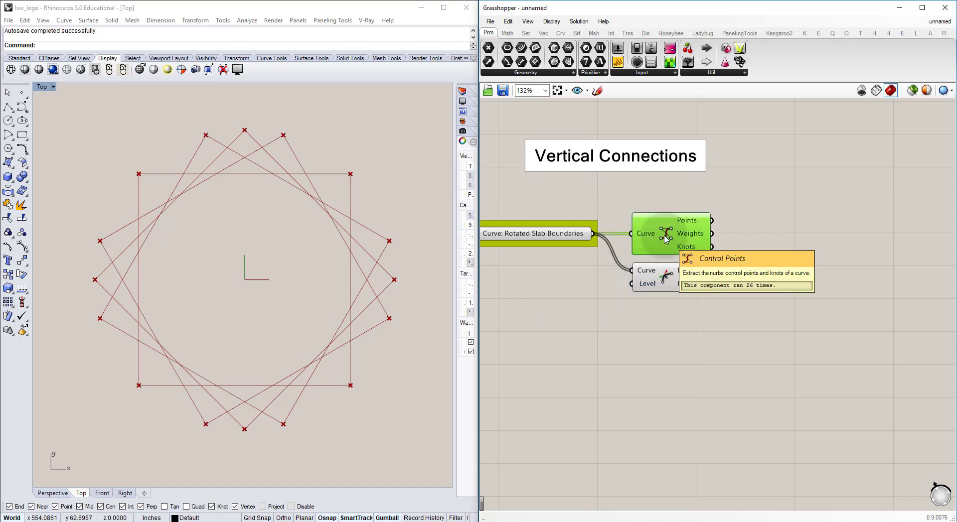
left_click(667, 178)
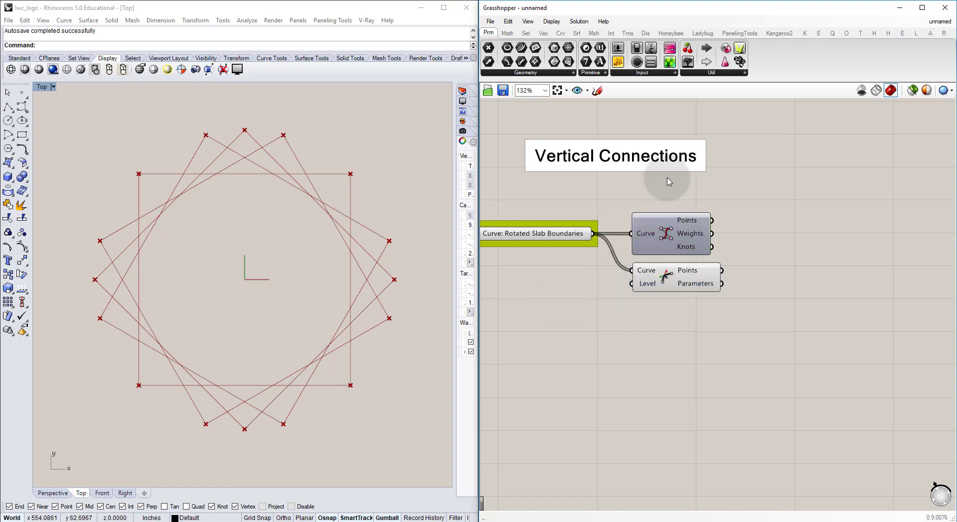
left_click(682, 280)
left_click(674, 303)
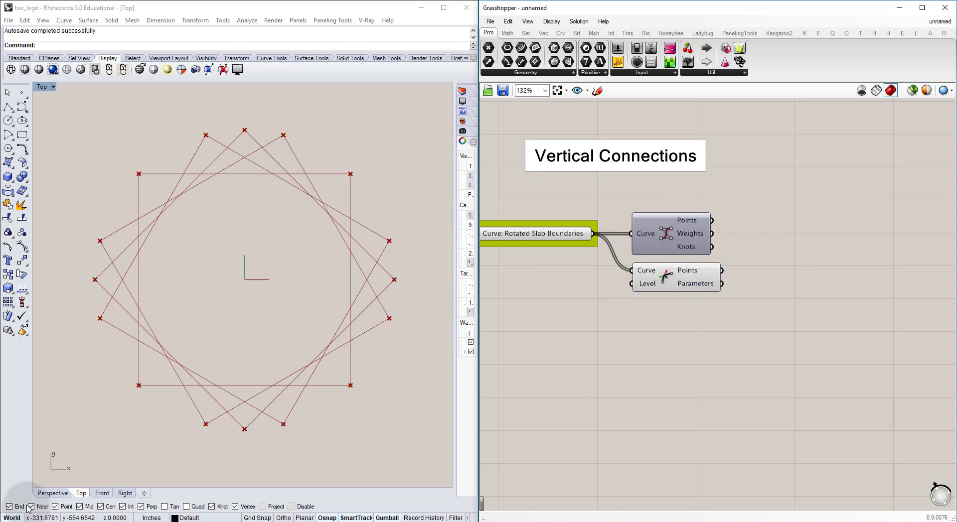
Step: Examine the slab corner points along the tower's height in the Perspective view, and return to the Top view
left_click(48, 494)
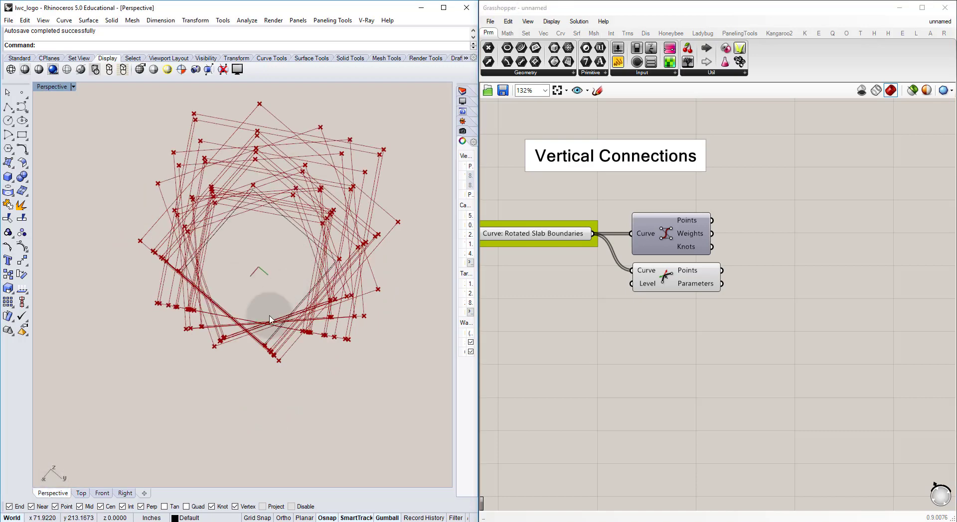
right_click_drag(226, 377, 276, 383)
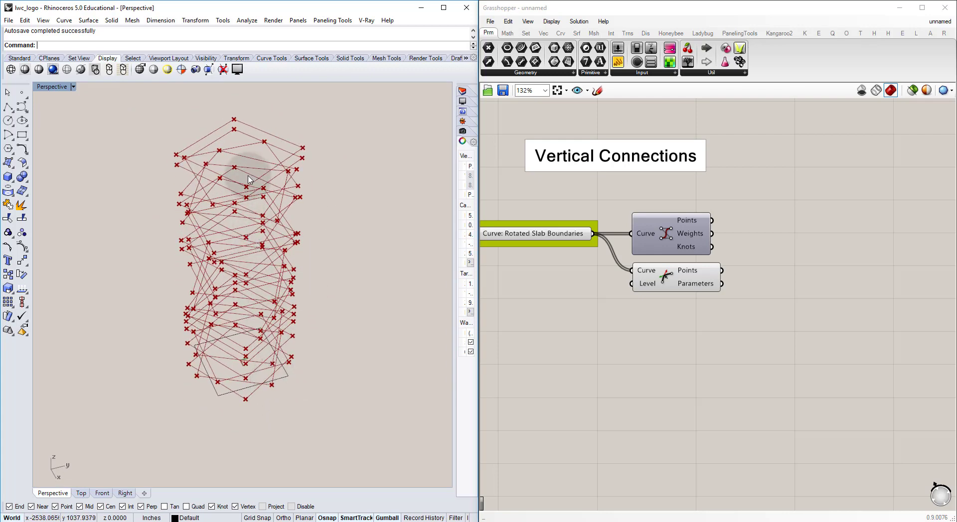
left_click(85, 494)
Step: Add a Project component that projects objects onto a plane and connect the Discontinuity Points output to its Geometry input
right_click_drag(767, 263, 701, 277)
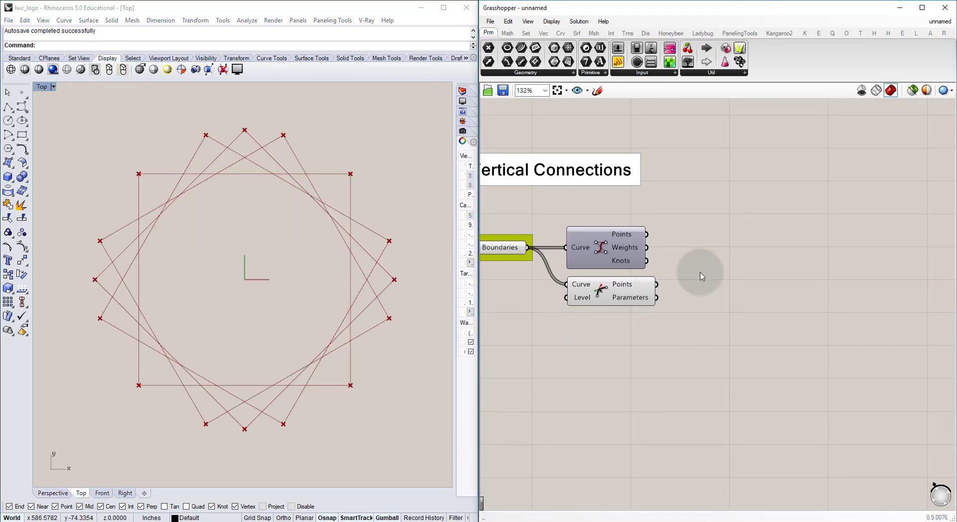
double_click(751, 257)
type("pro")
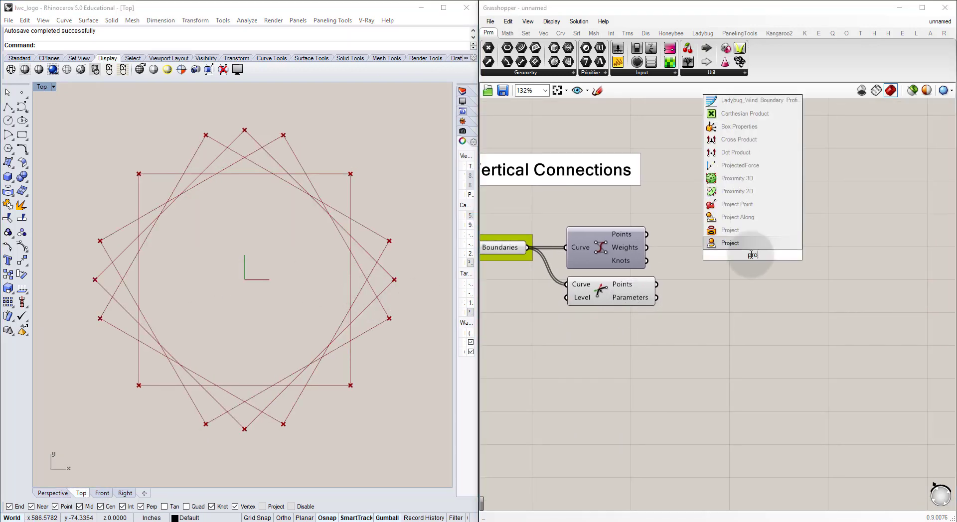
type("j")
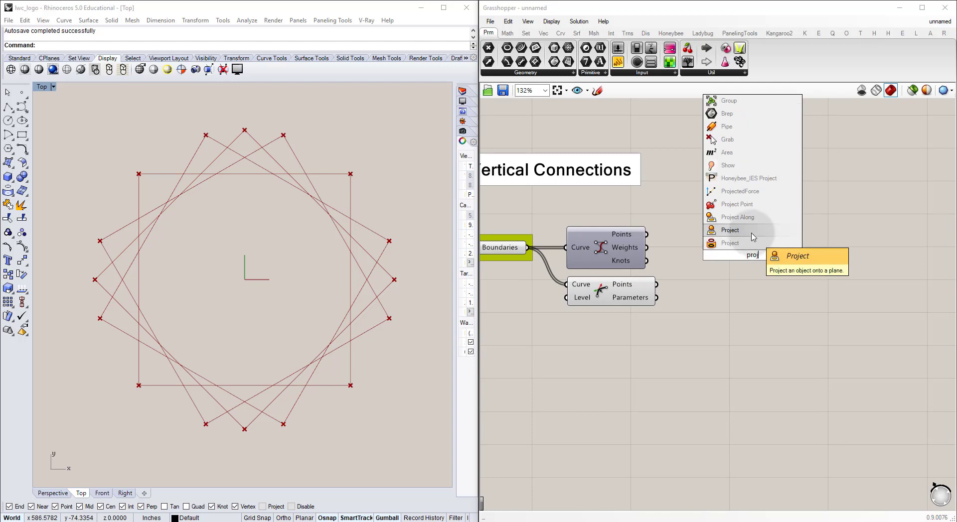
left_click(750, 231)
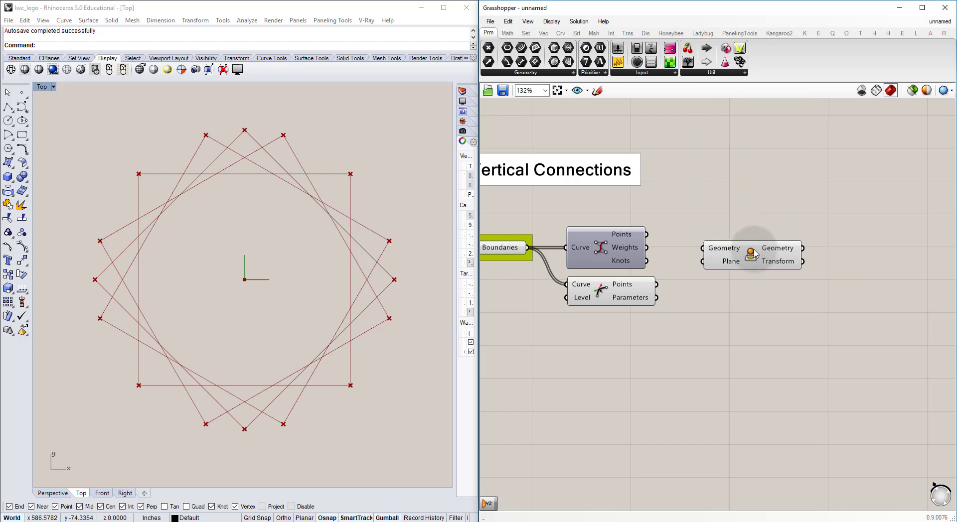
left_click_drag(751, 253, 746, 269)
left_click_drag(657, 284, 745, 293)
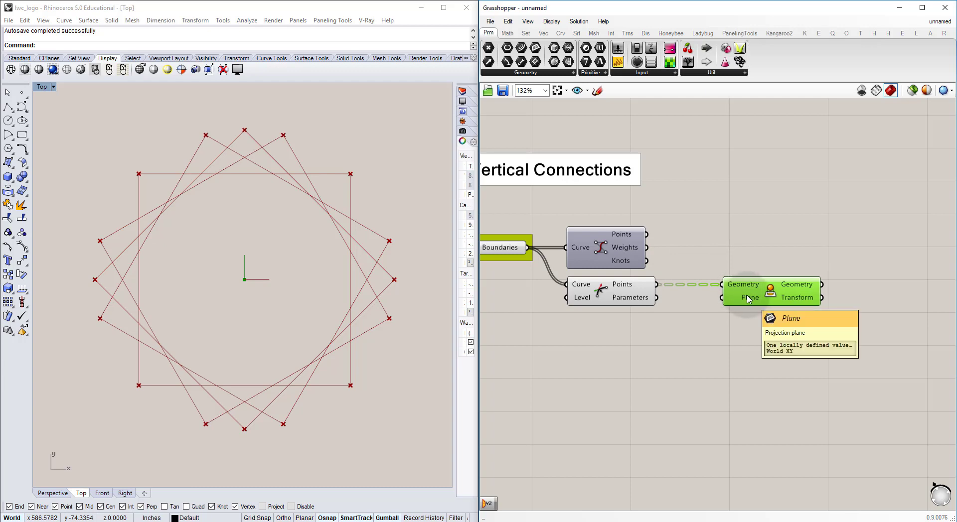
Step: Examine the projected corner points at the tower's base in the Perspective view
left_click(53, 493)
right_click_drag(201, 377, 222, 354)
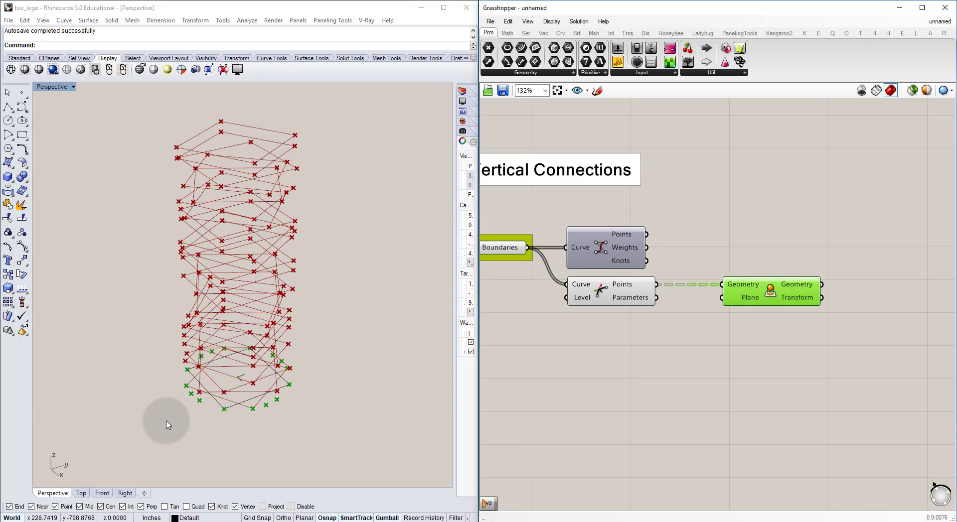
right_click_drag(167, 420, 223, 415)
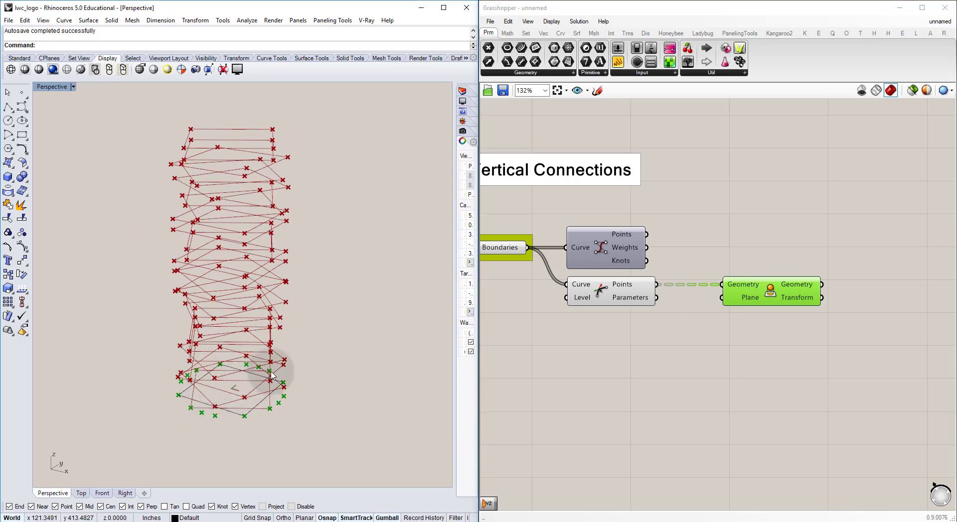
Step: Hide the preview of the Discontinuity component to isolate the projected points at the tower's base
left_click(607, 293)
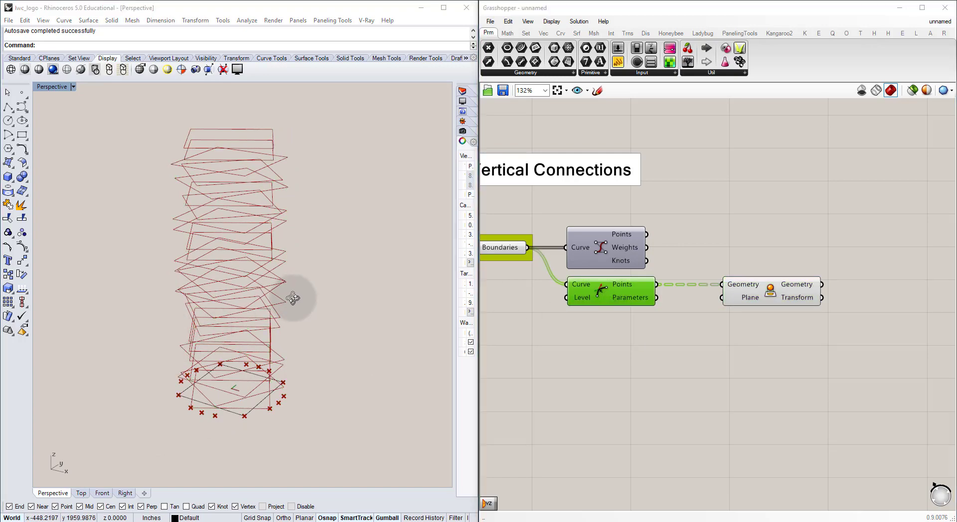
right_click_drag(293, 298, 283, 323)
scroll(192, 412, "up", 8)
right_click_drag(254, 388, 284, 390)
right_click_drag(284, 390, 238, 347, "shift")
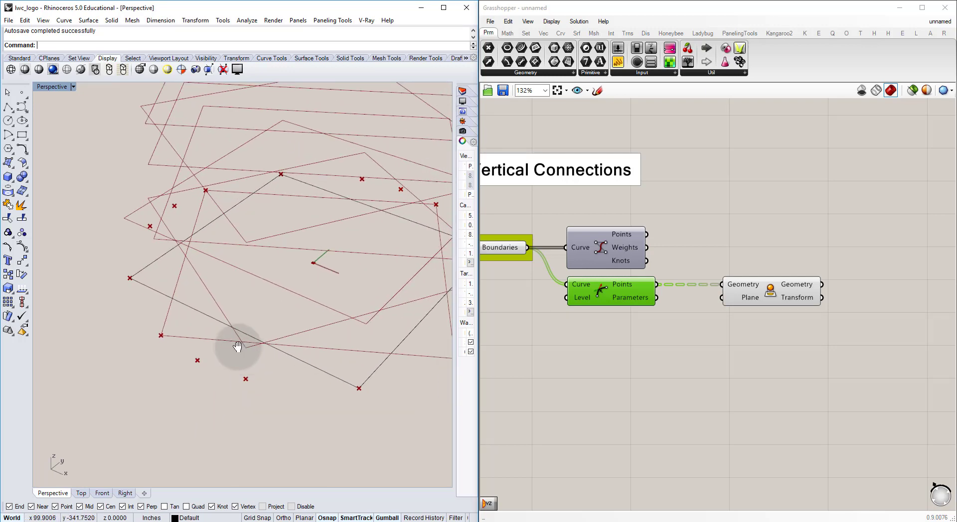
scroll(316, 301, "down", 5)
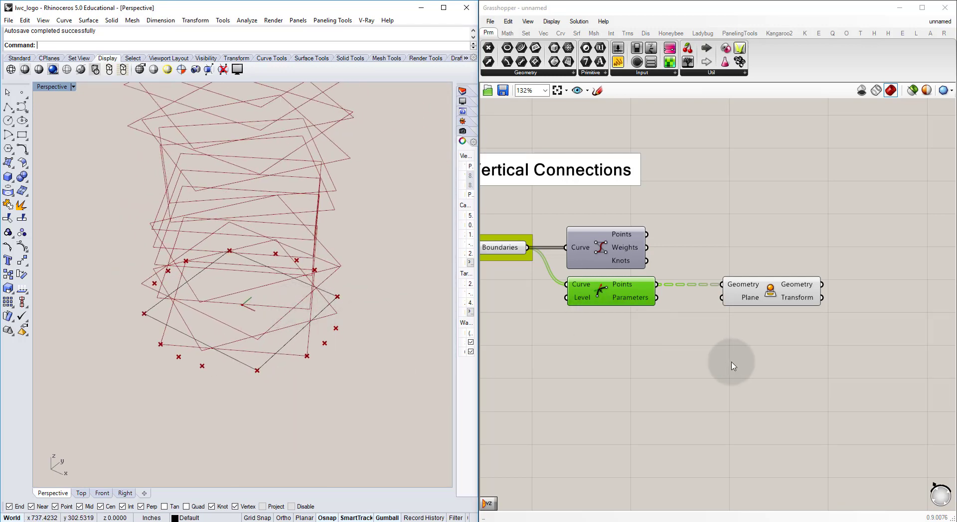
Step: Add a Point List component, connect the Project component's Geometry output to its Points input, and hide the Project preview
right_click_drag(822, 266, 732, 279)
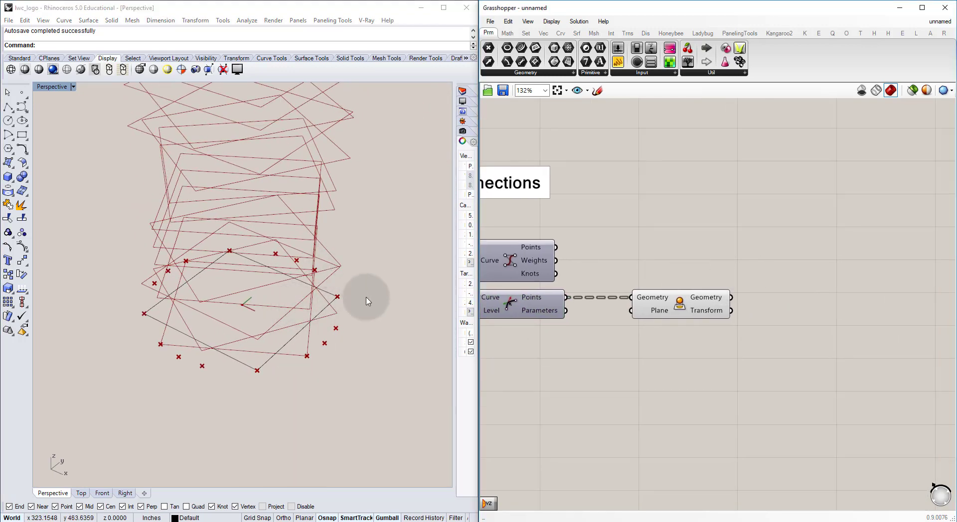
double_click(813, 282)
type("pp")
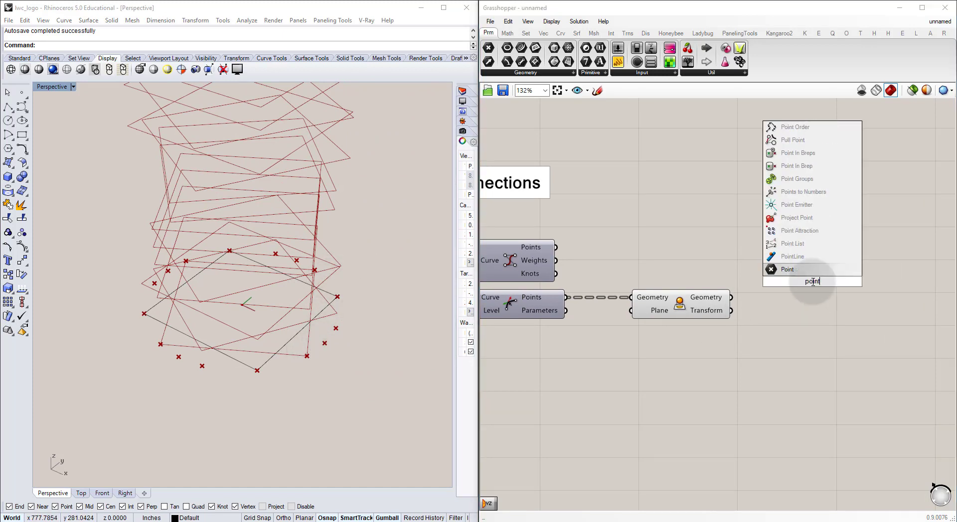
key("Up")
key("Up")
key("Return")
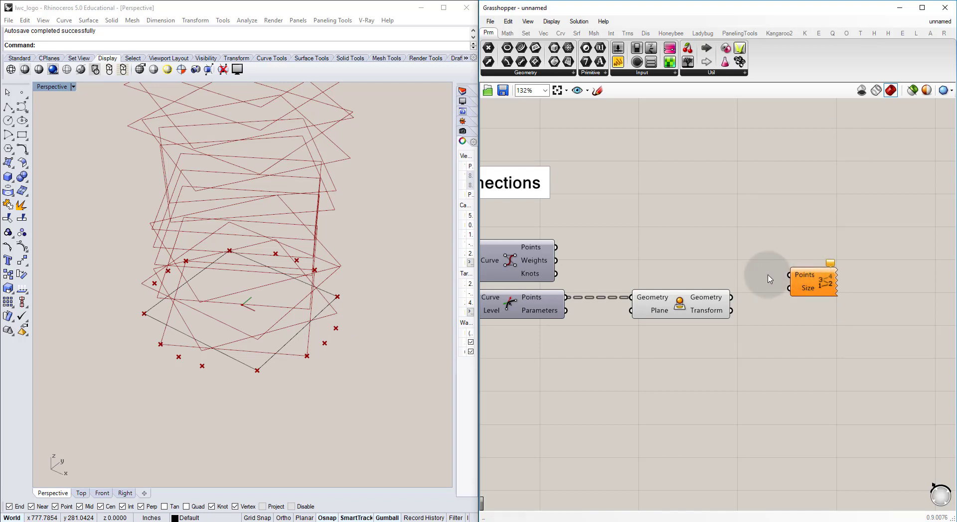
left_click_drag(730, 297, 812, 299)
left_click(680, 301)
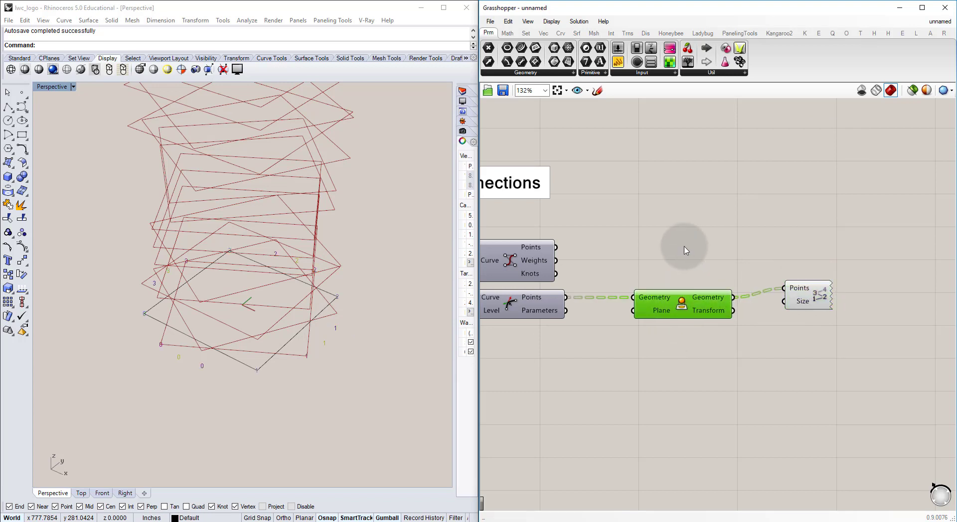
Step: Examine the index numbers of the projected points around the tower's base in the Perspective view for overlapping points
right_click_drag(381, 316, 342, 294)
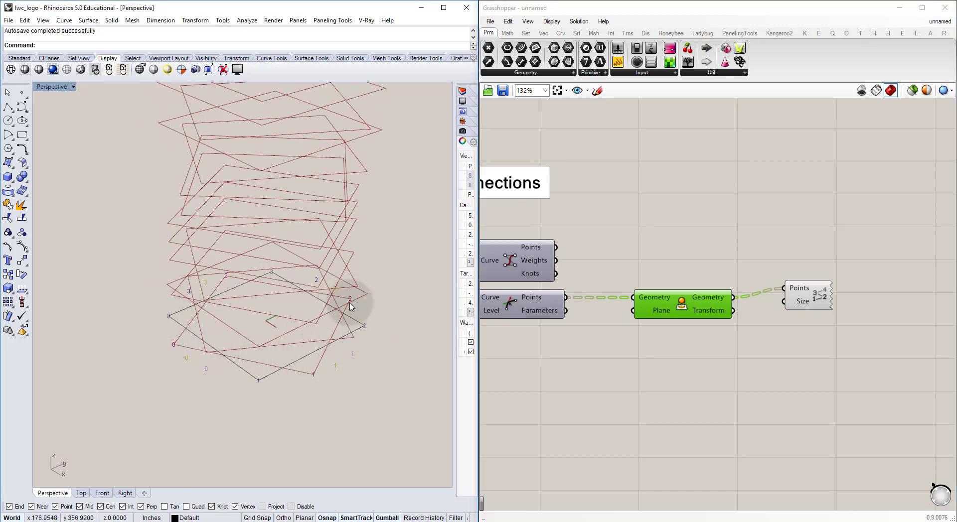
right_click_drag(162, 335, 214, 335)
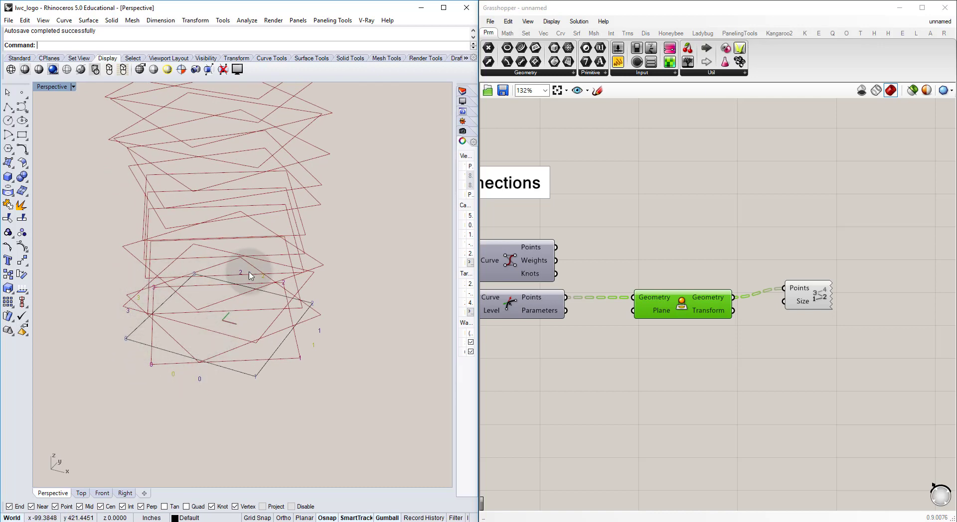
right_click_drag(320, 320, 278, 344)
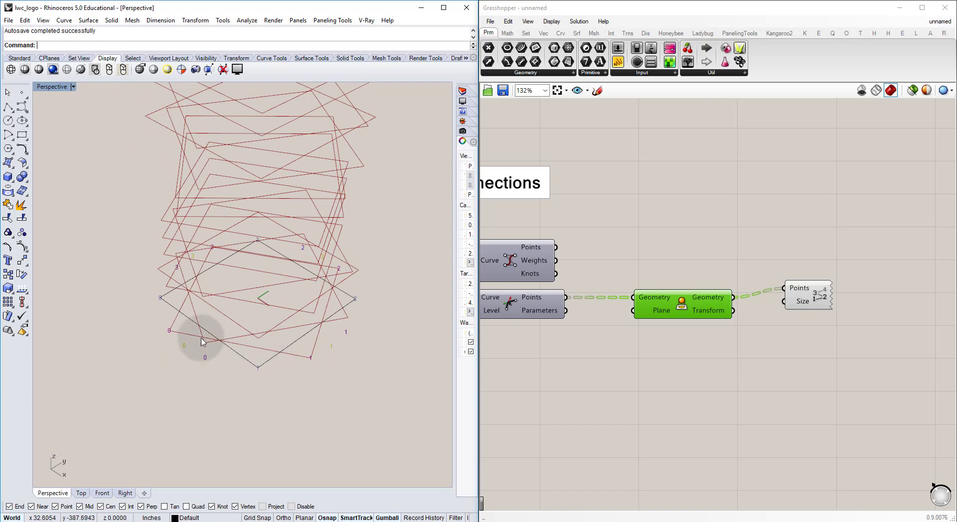
scroll(212, 337, "down", 5)
scroll(242, 362, "down", 1)
right_click_drag(225, 309, 231, 355)
scroll(225, 349, "up", 6)
scroll(232, 355, "up", 8)
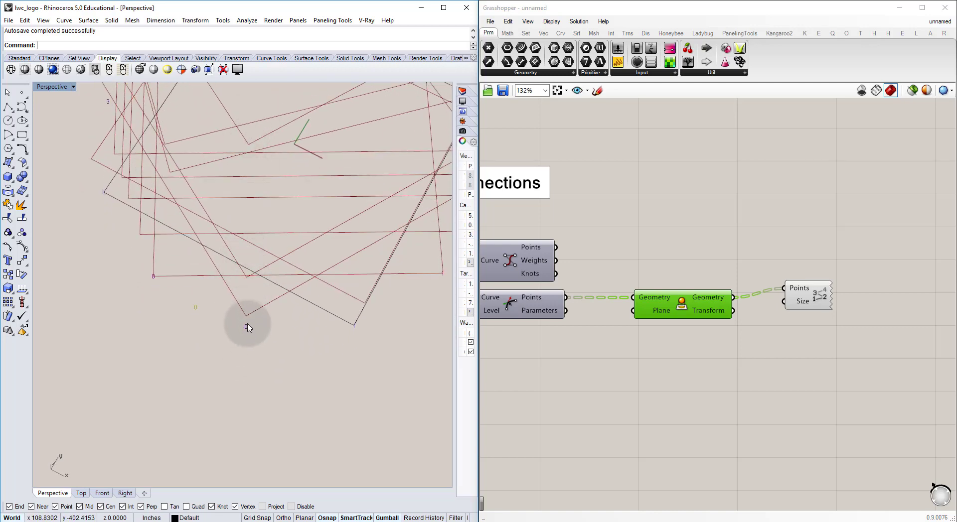
scroll(248, 317, "up", 2)
scroll(247, 313, "down", 10)
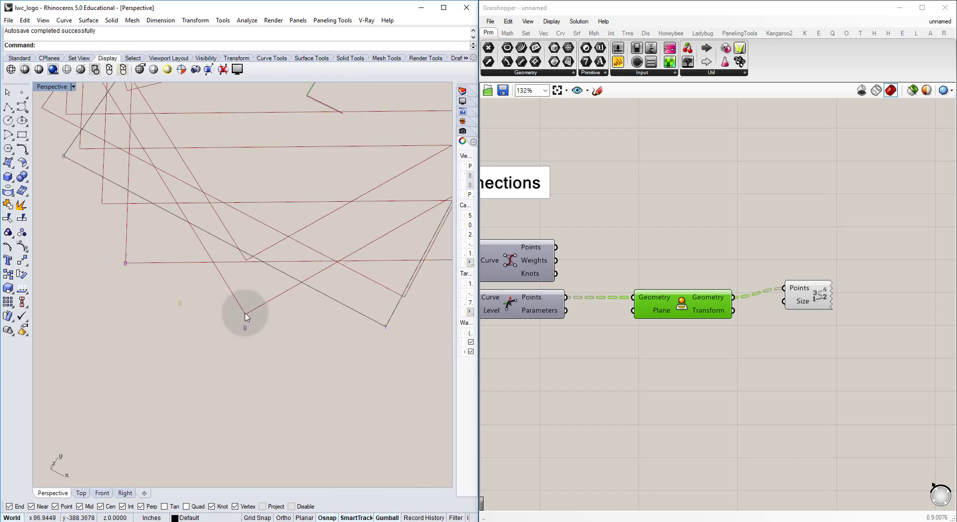
mouse_move(247, 316)
right_mouse_down()
mouse_move(265, 325)
mouse_move(247, 289)
mouse_move(294, 324)
mouse_move(263, 285)
mouse_move(237, 326)
right_mouse_up()
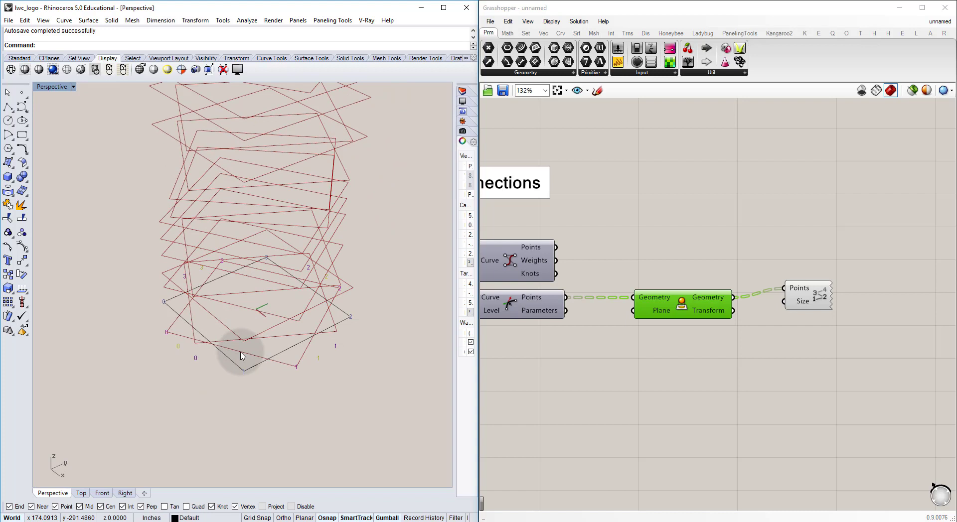
Step: Add Kangaroo's removeDuplicatePts component below the Project component
left_click(732, 336)
right_click_drag(739, 331, 722, 345)
double_click(719, 342)
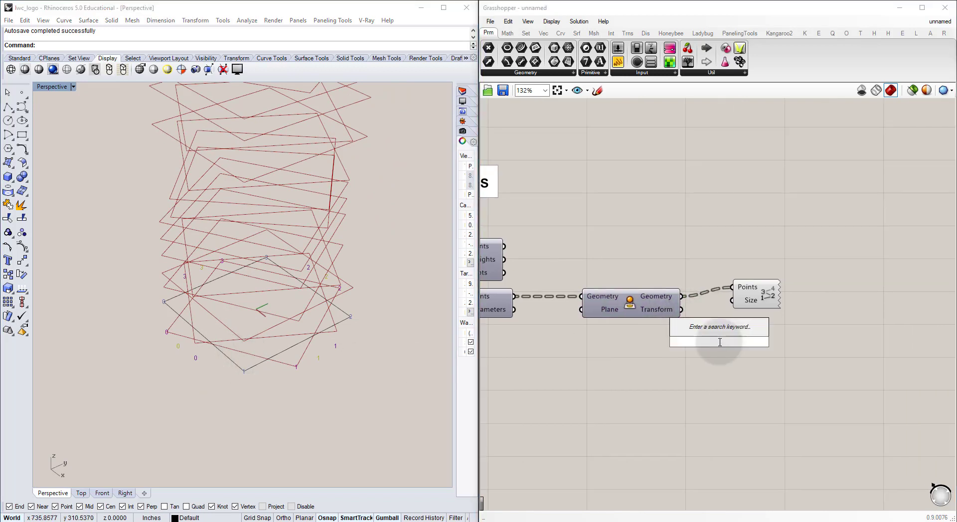
type("remove")
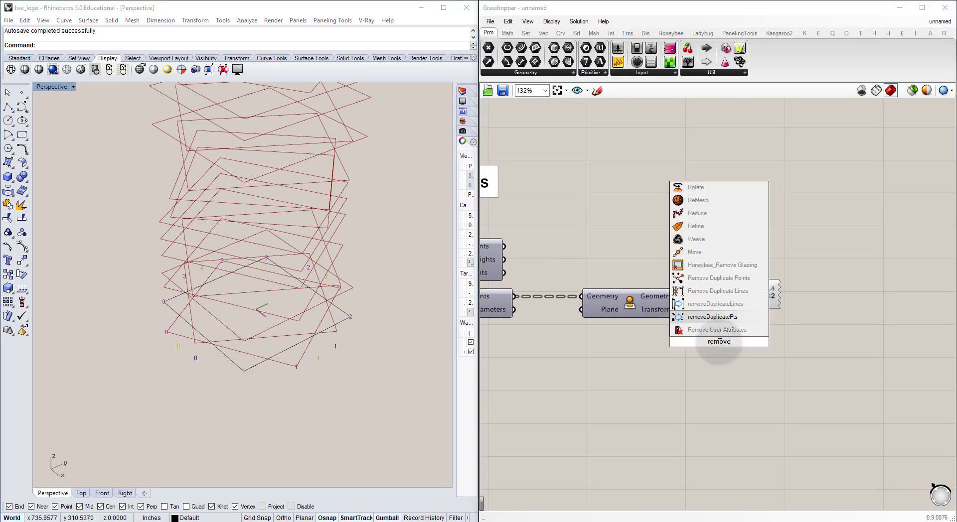
left_click(713, 317)
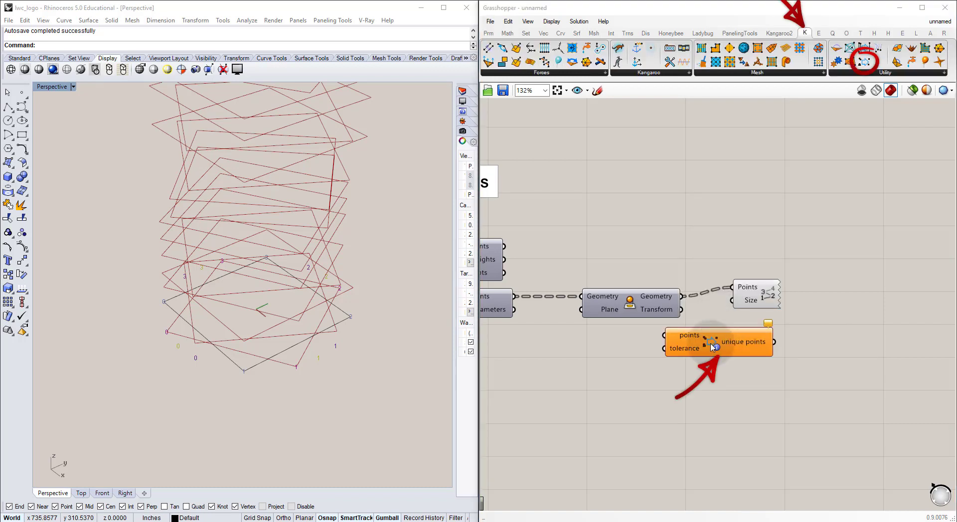
Step: Add the TT Tools Remove Duplicate Points component as an alternative and place it below removeDuplicatePts
double_click(710, 369)
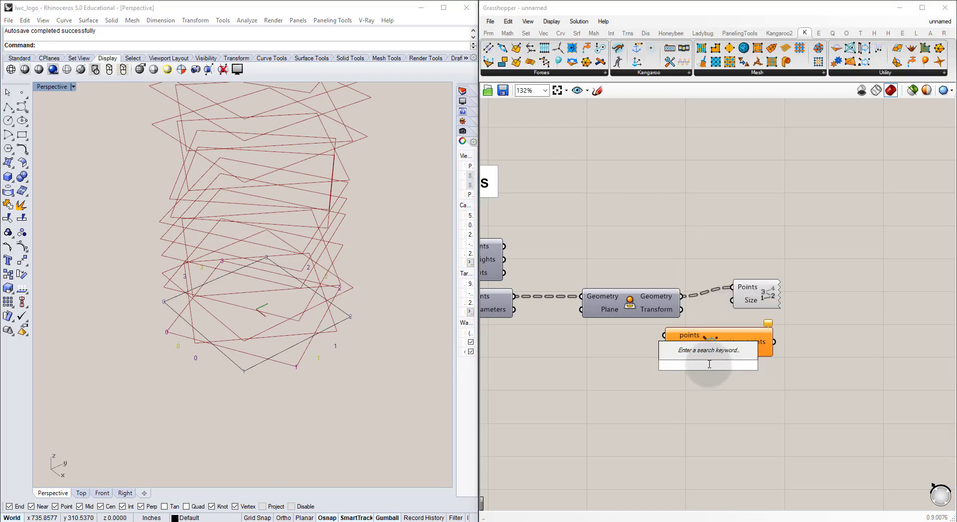
type("remove")
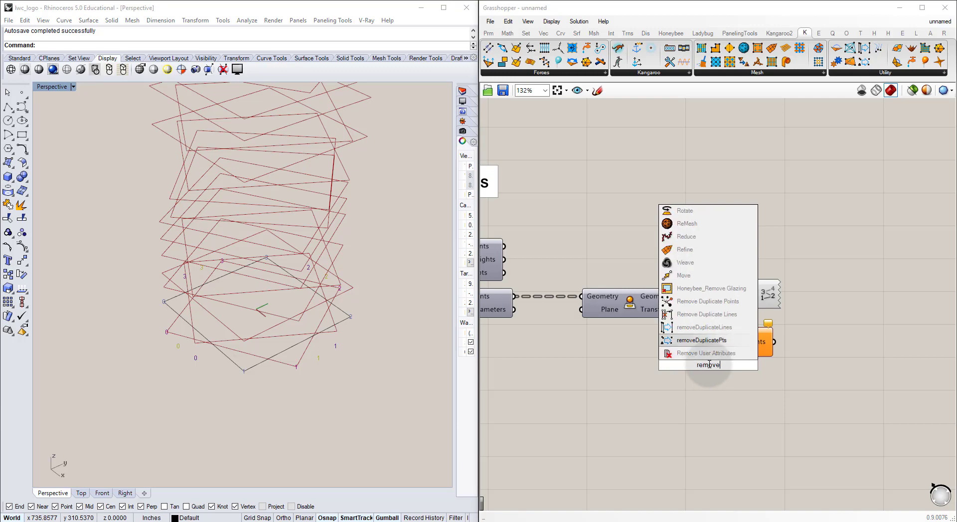
key("Return")
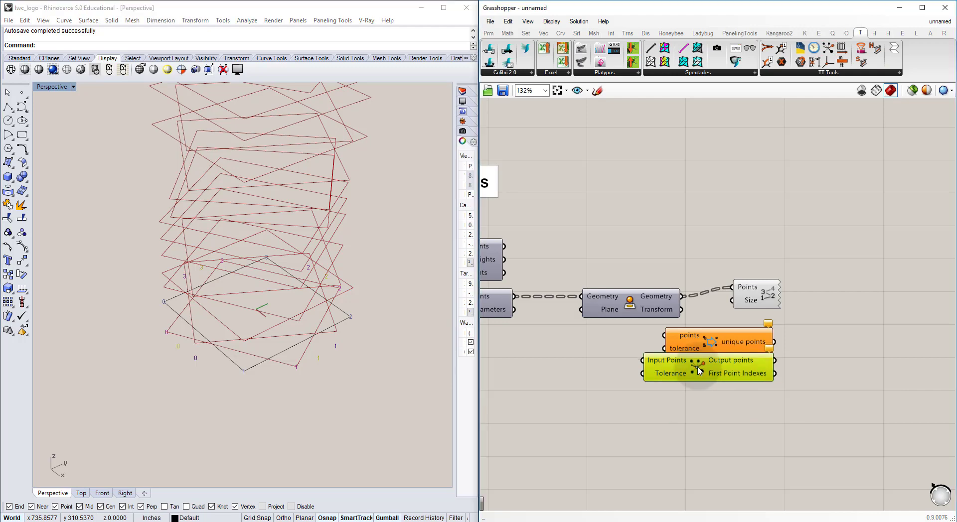
left_click_drag(701, 369, 721, 391)
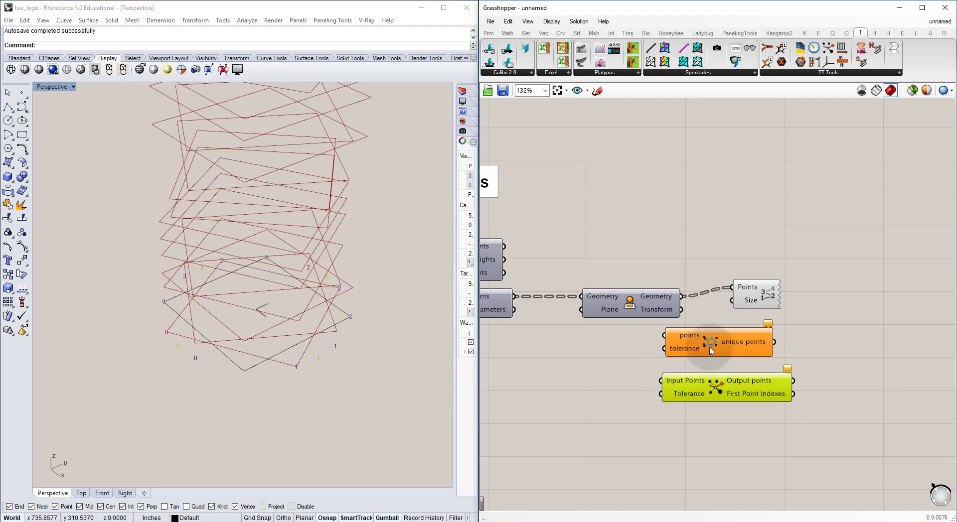
Step: Connect the projected Geometry output to the points input of removeDuplicatePts, aligning it beside Project and moving Point List above
left_click_drag(710, 349, 750, 345)
left_click(701, 305)
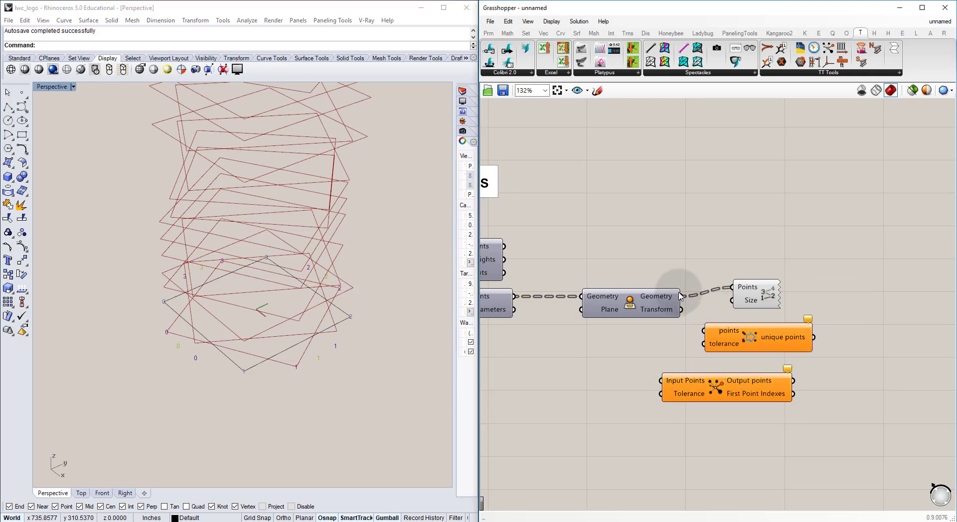
left_click_drag(705, 332, 705, 331)
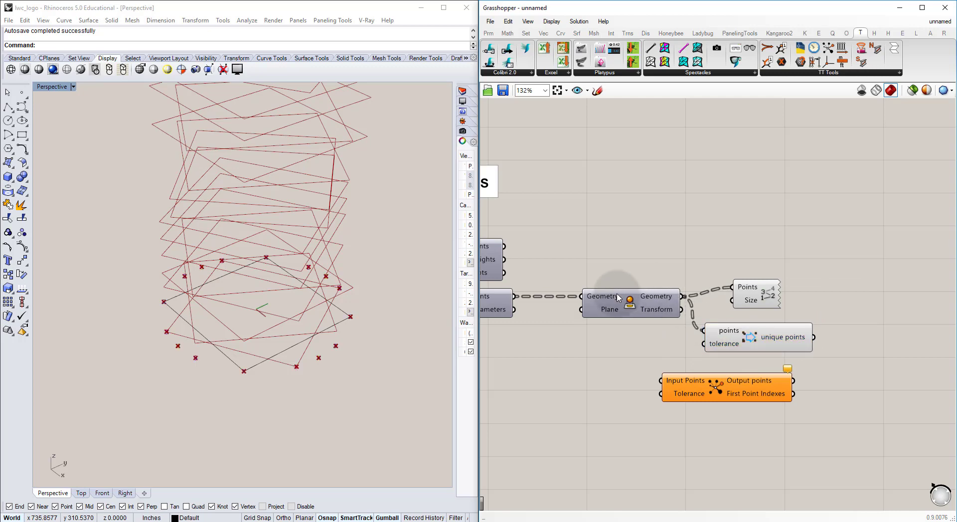
left_click_drag(758, 295, 754, 221)
left_click_drag(753, 341, 781, 308)
scroll(719, 305, "up", 3)
scroll(719, 307, "up", 6)
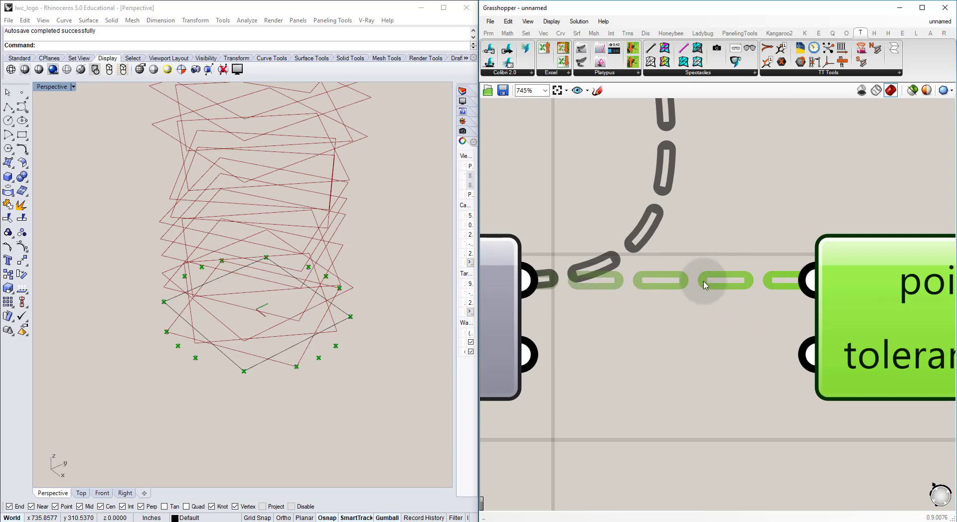
scroll(648, 286, "down", 7)
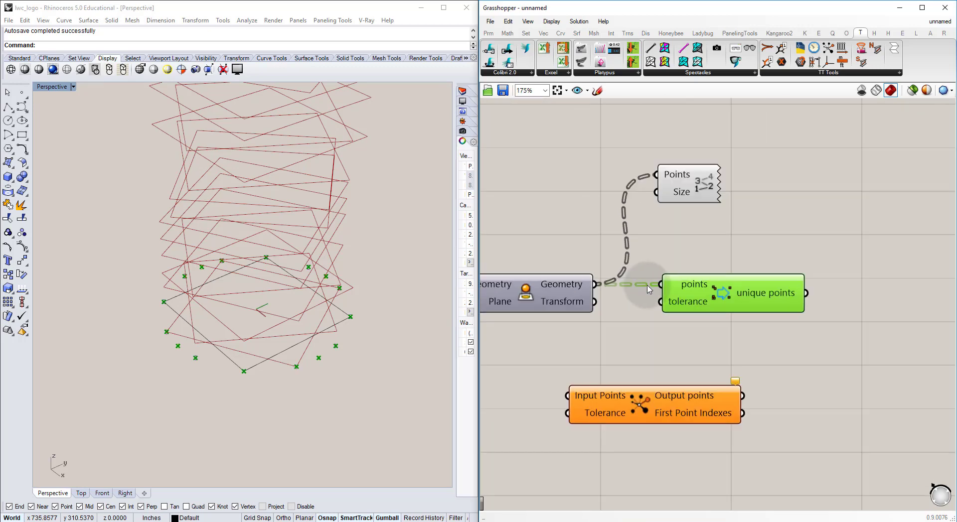
Step: Make room before removeDuplicatePts, add a Flatten Tree component there, and connect the projected Geometry to its Tree input
mouse_move(687, 284)
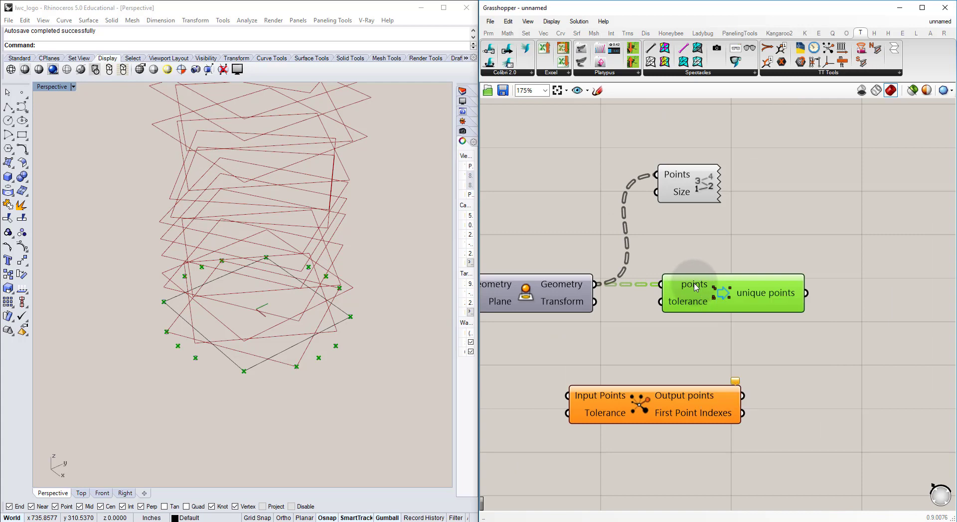
left_click_drag(687, 285, 835, 284)
left_click(756, 261)
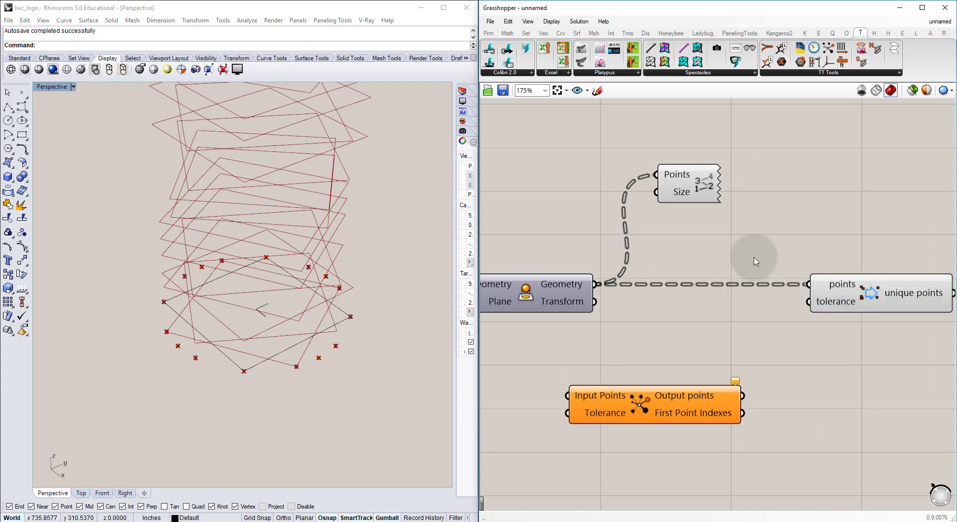
double_click(675, 280)
type("flatte")
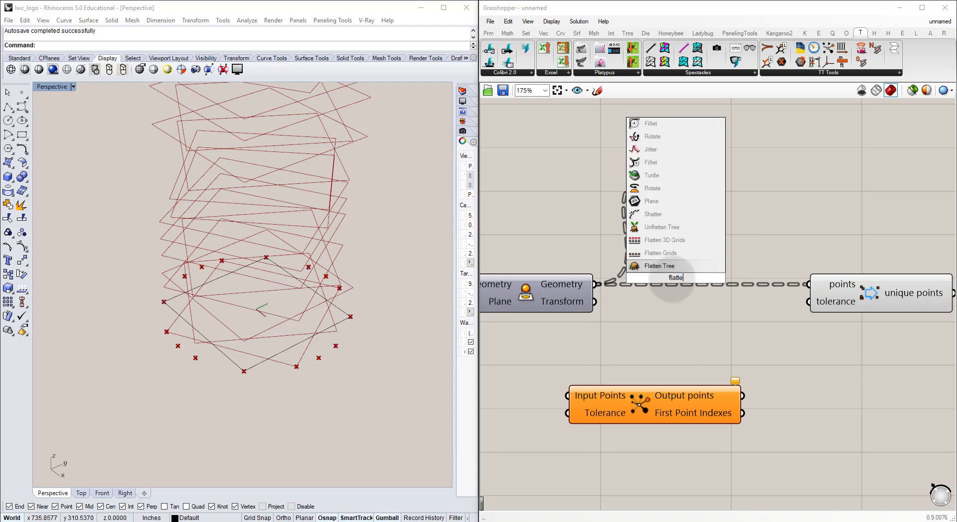
type("n")
left_click(667, 266)
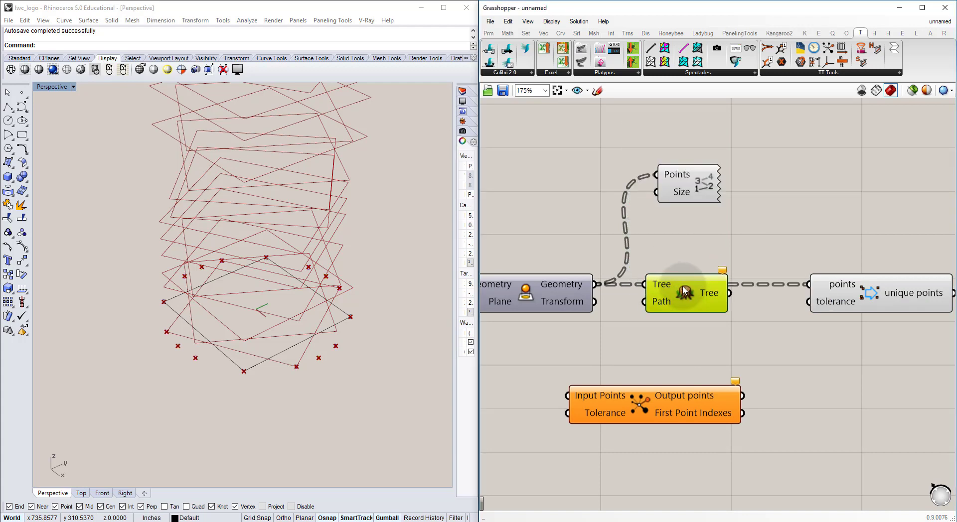
left_click_drag(577, 285, 639, 288)
mouse_move(659, 290)
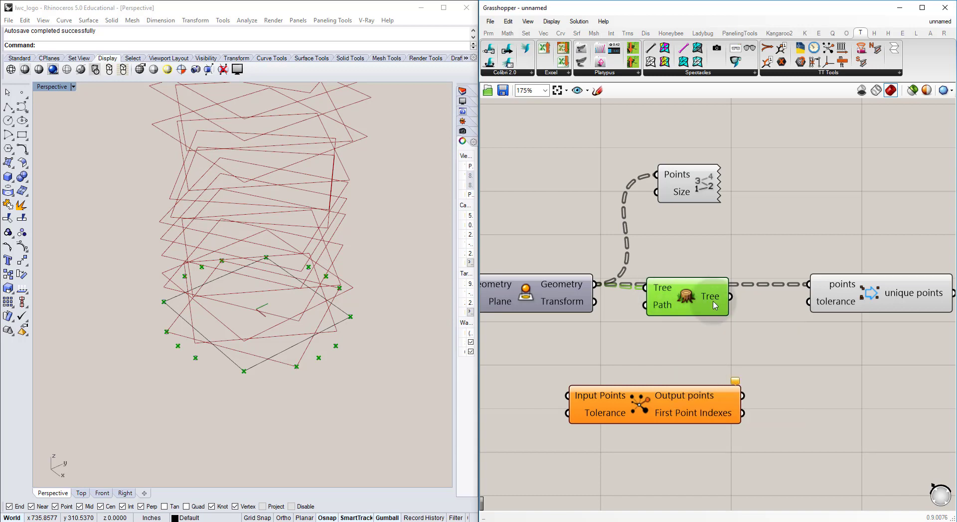
Step: Connect the flattened Tree output to the points input of removeDuplicatePts and inspect its unique points output
mouse_move(715, 301)
left_click_drag(714, 301, 808, 288)
right_click_drag(833, 285, 587, 298)
left_click_drag(606, 292, 599, 304)
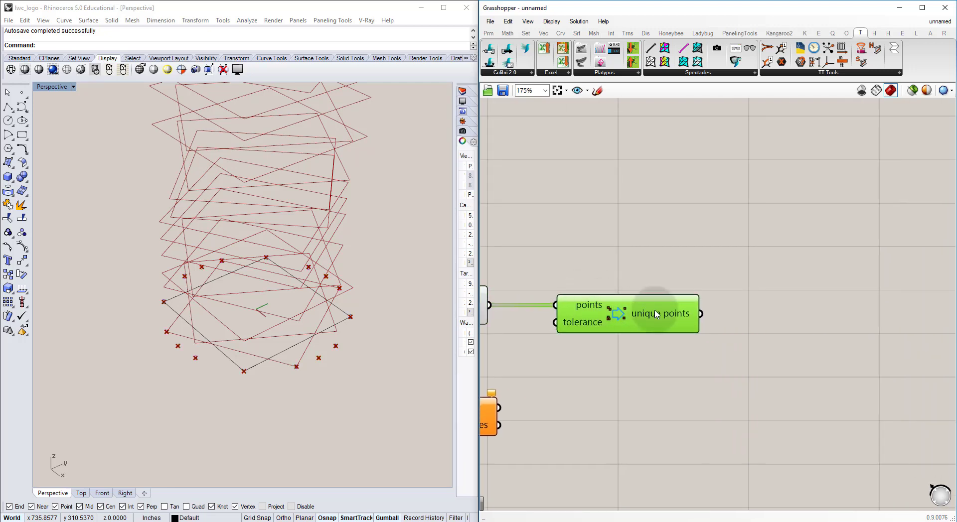
mouse_move(658, 316)
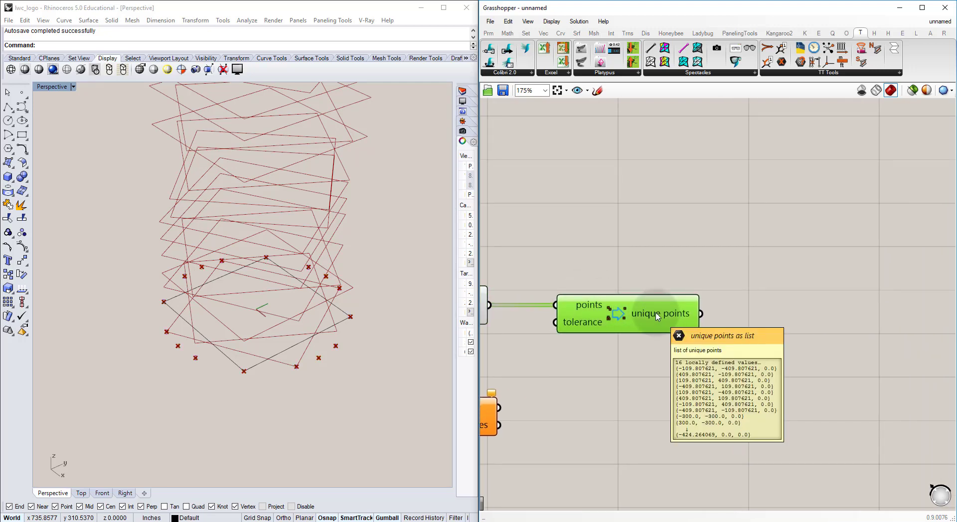
scroll(549, 307, "down", 2)
right_click_drag(549, 306, 695, 289)
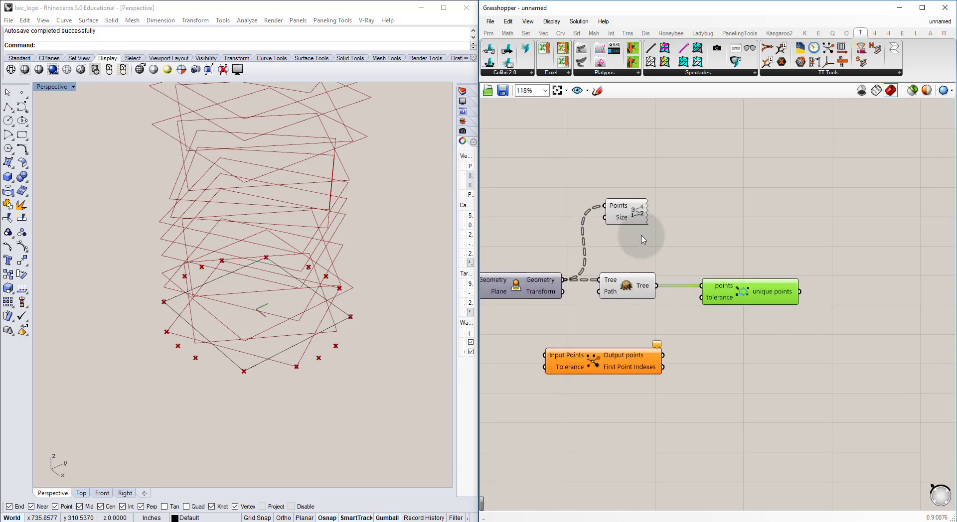
Step: Move Point List after removeDuplicatePts, feed it the unique points, and hide the previews of Flatten Tree and removeDuplicatePts
left_click(635, 206)
left_click_drag(636, 208, 850, 305)
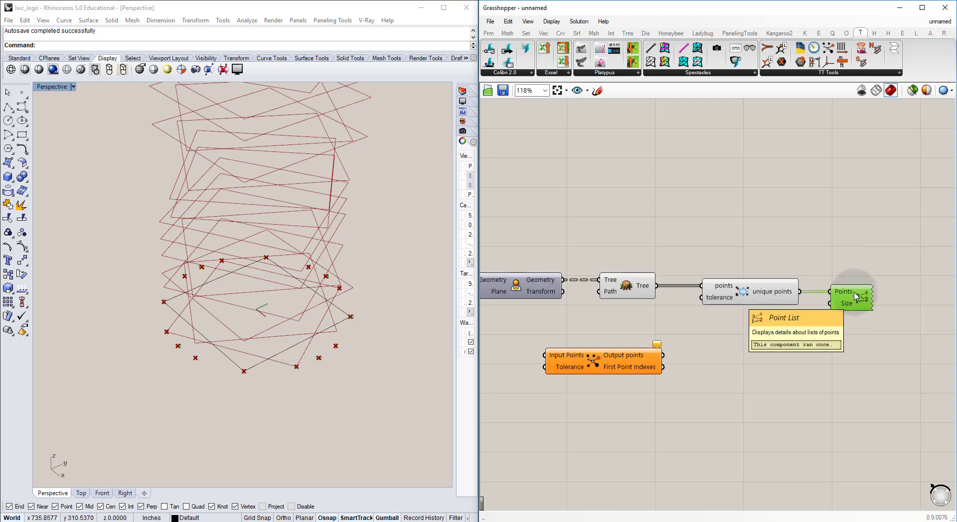
left_click(751, 322)
left_click_drag(759, 322, 625, 258)
key("ctrl+q")
left_click(702, 234)
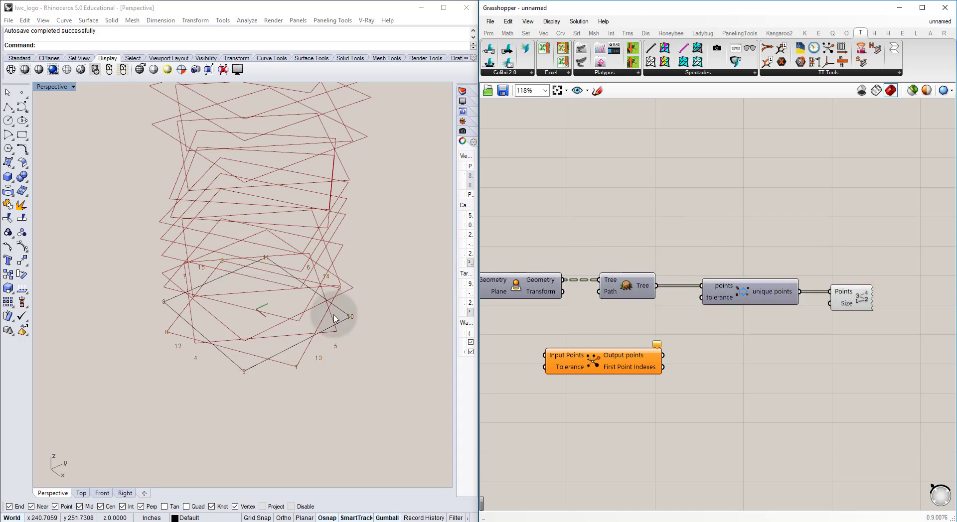
Step: Examine the numbering order of the unique base points from several angles in the Perspective view
right_click_drag(335, 318, 221, 320)
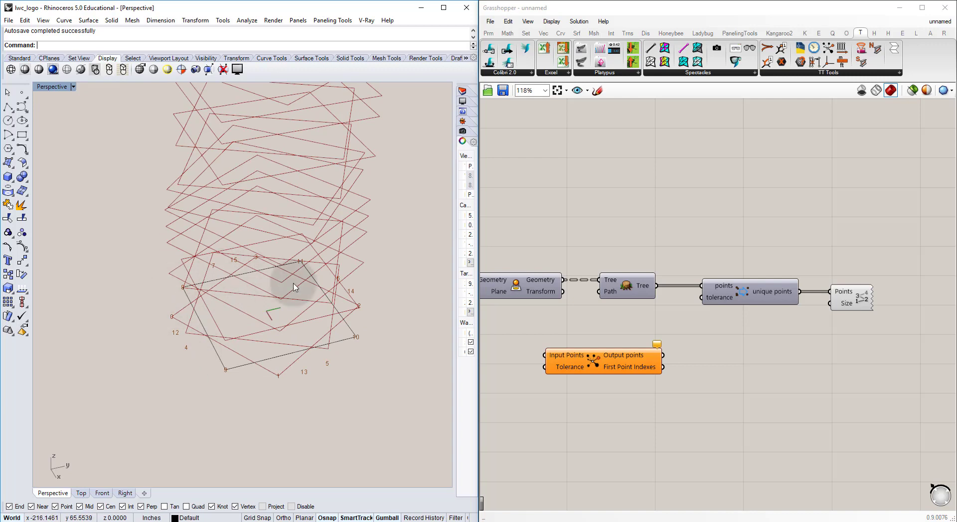
right_click_drag(327, 359, 301, 371)
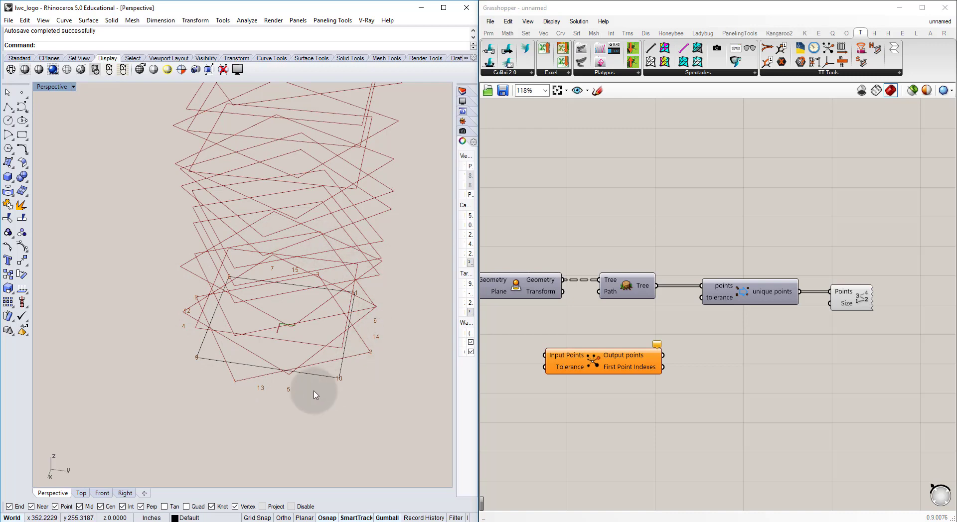
right_click_drag(257, 357, 335, 349)
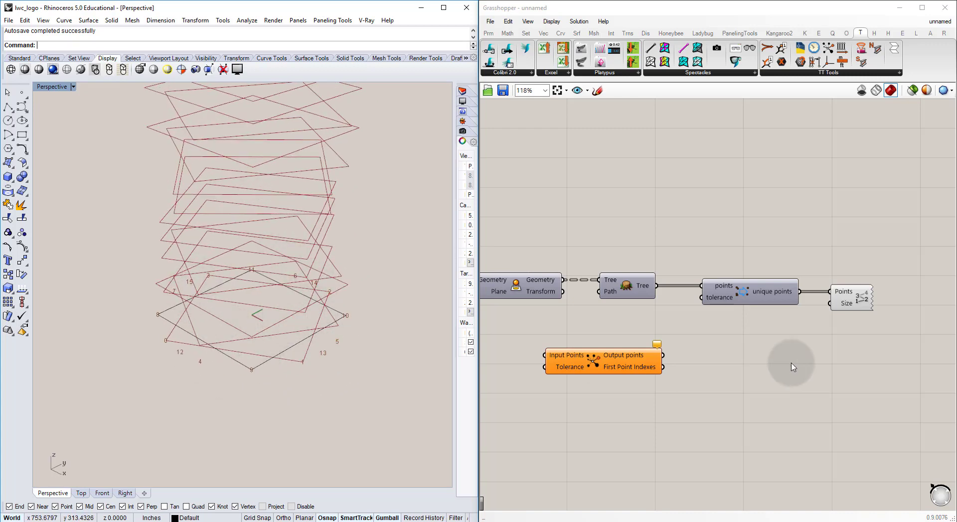
right_click_drag(831, 290, 792, 323)
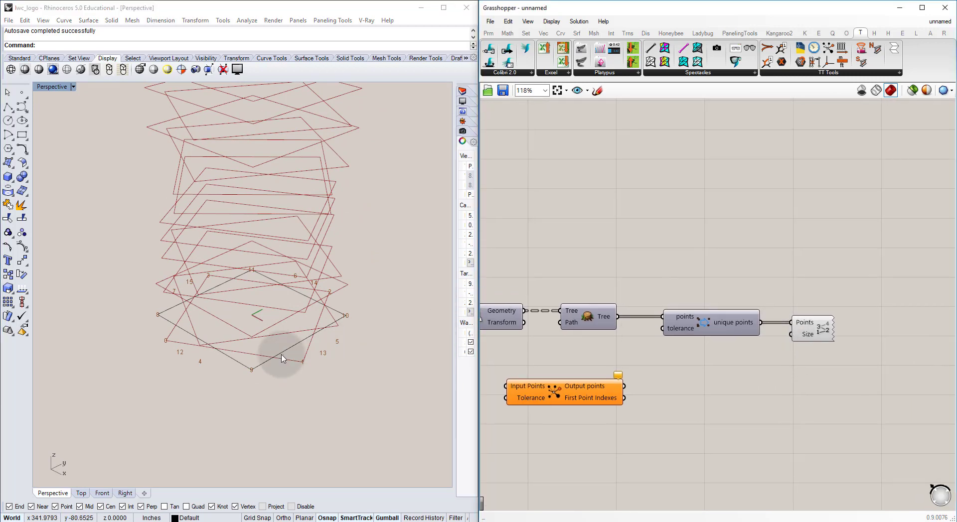
double_click(734, 250)
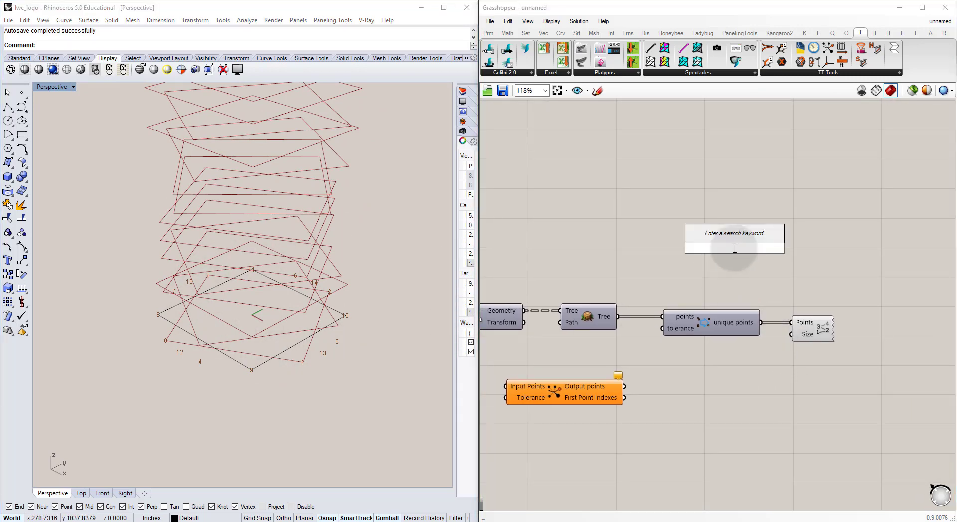
type("sort")
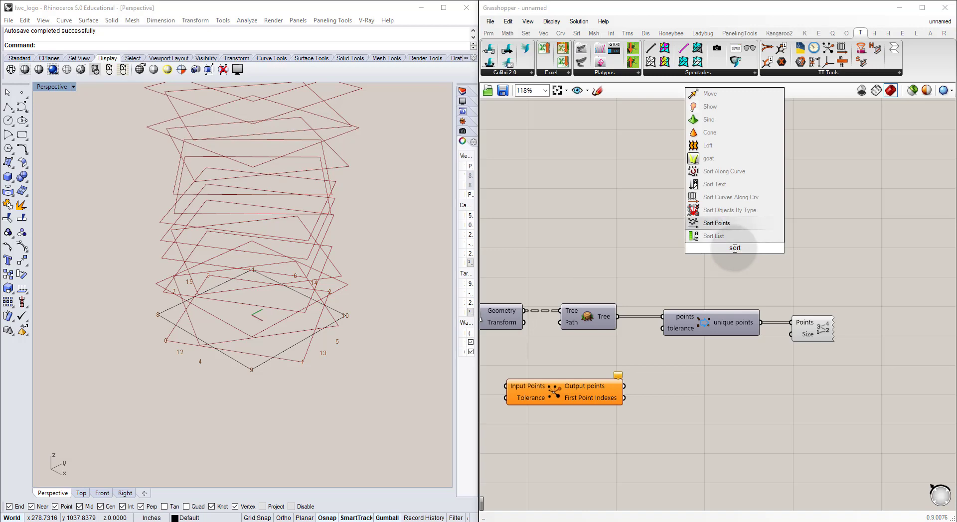
left_click(739, 226)
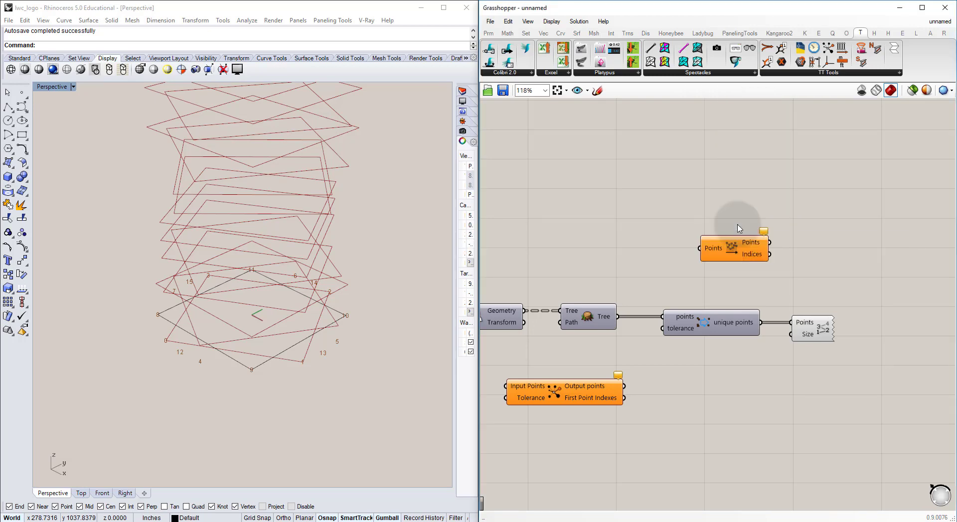
left_click_drag(731, 251, 752, 251)
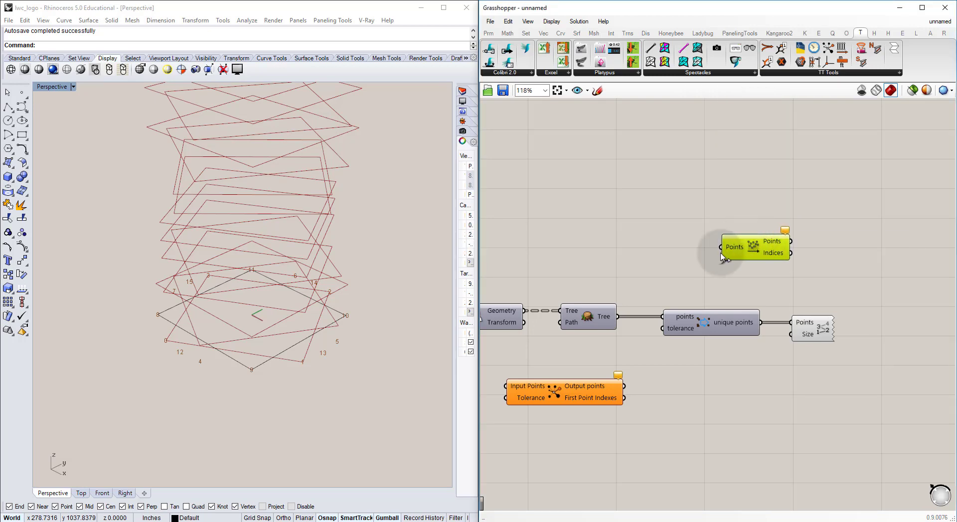
right_click_drag(191, 299, 276, 351)
scroll(234, 305, "down", 5)
left_click(759, 279)
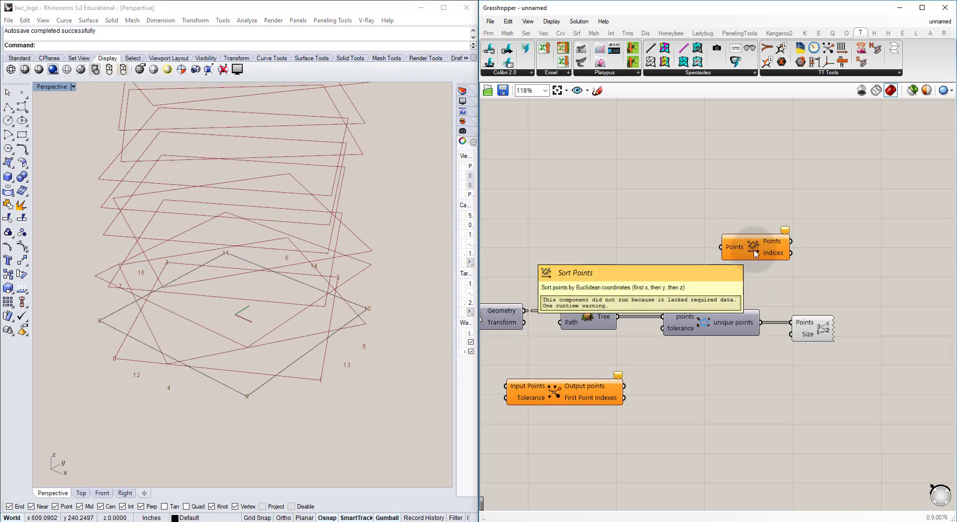
left_click(754, 251)
key("Delete")
Step: Add a Sort Along Curve component beyond removeDuplicatePts and connect the unique points to its Points input
double_click(754, 251)
type("sort")
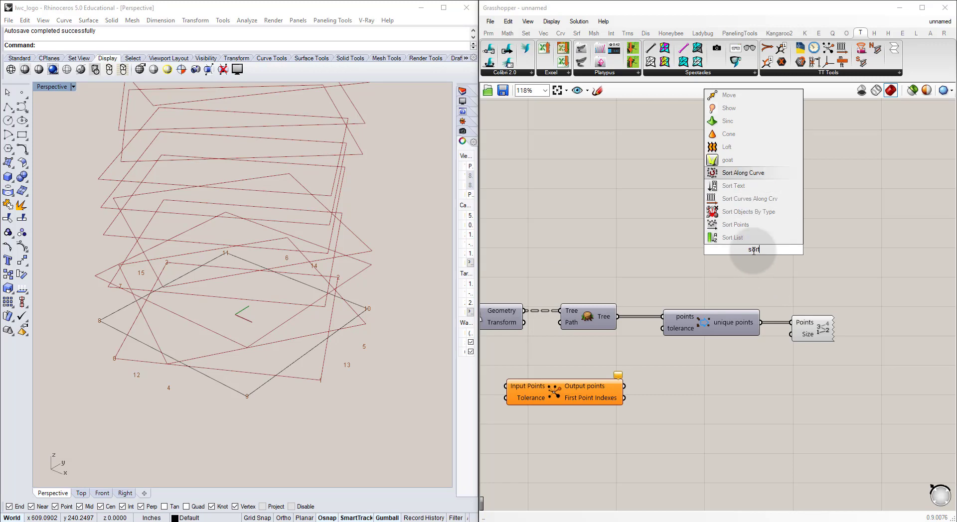
key("Return")
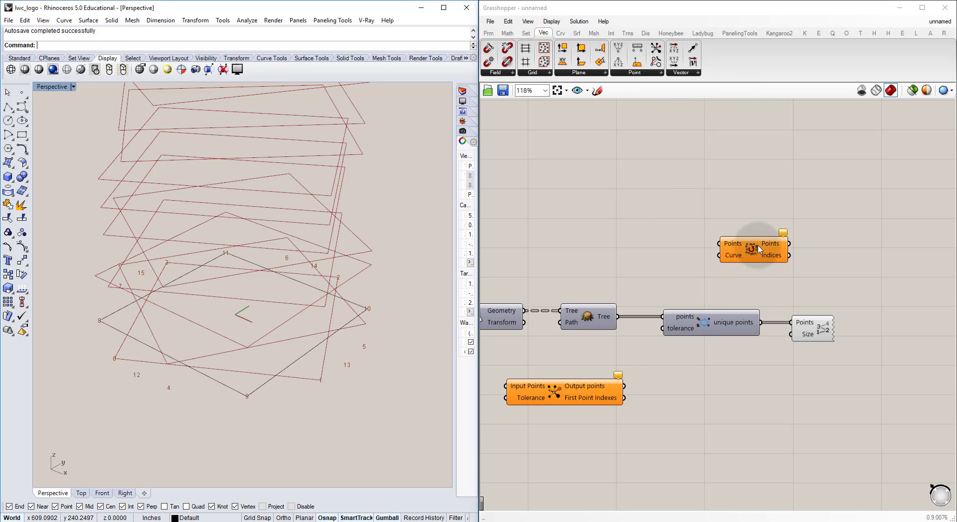
left_click_drag(752, 254, 838, 275)
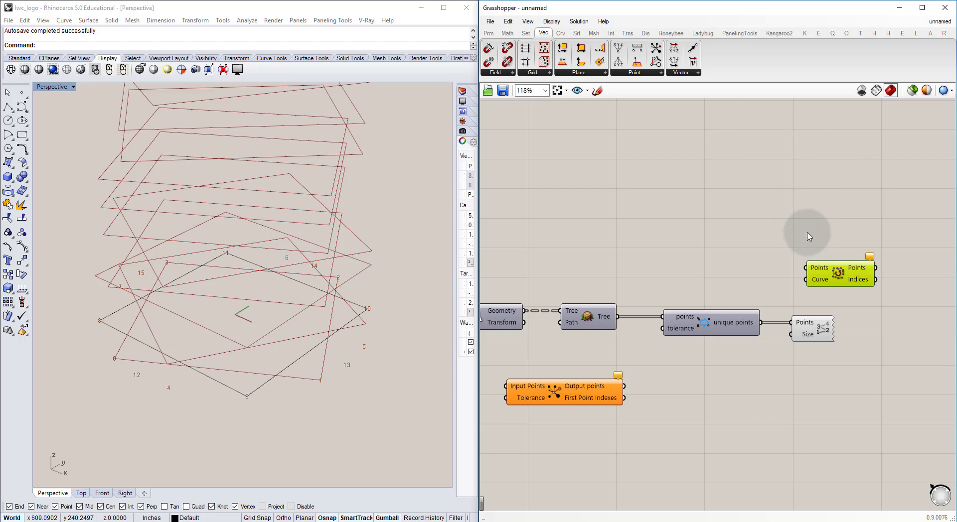
left_click_drag(838, 273, 836, 262)
left_click(741, 277)
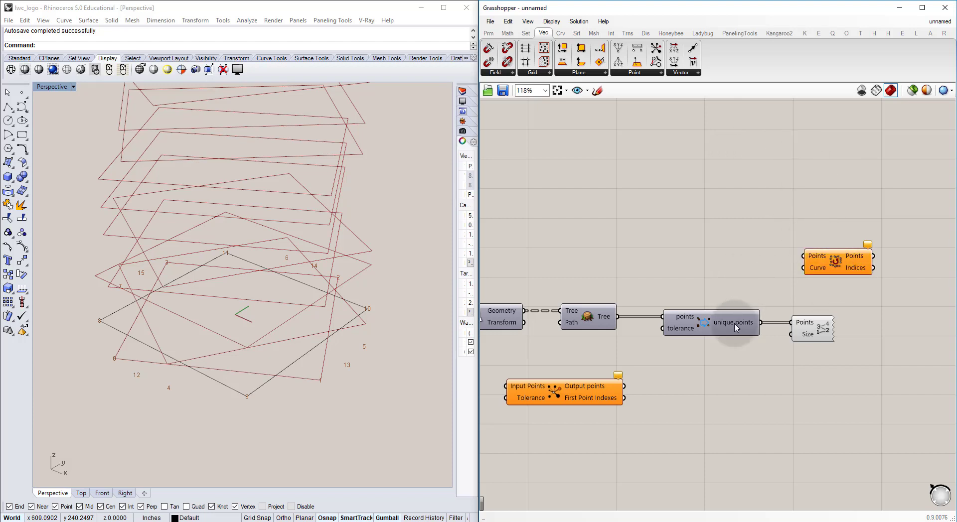
left_click_drag(760, 323, 841, 266)
left_click(851, 298)
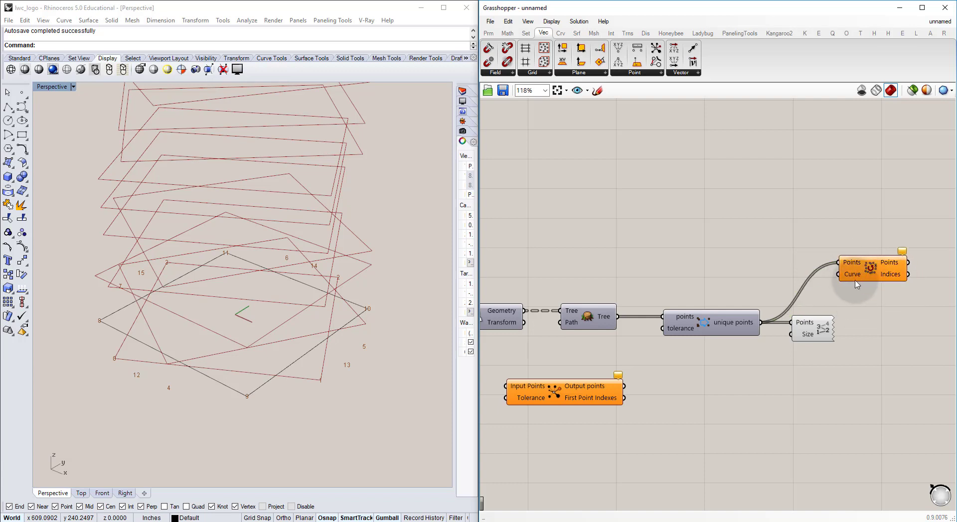
Step: Add a Circle component above removeDuplicatePts and examine its default circle at the origin in the Perspective view
double_click(737, 243)
type("circle")
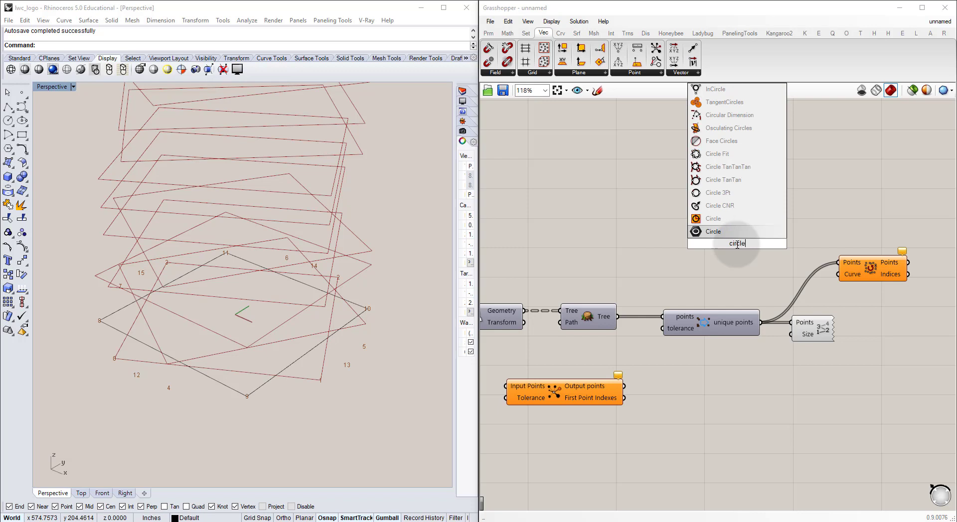
key("Return")
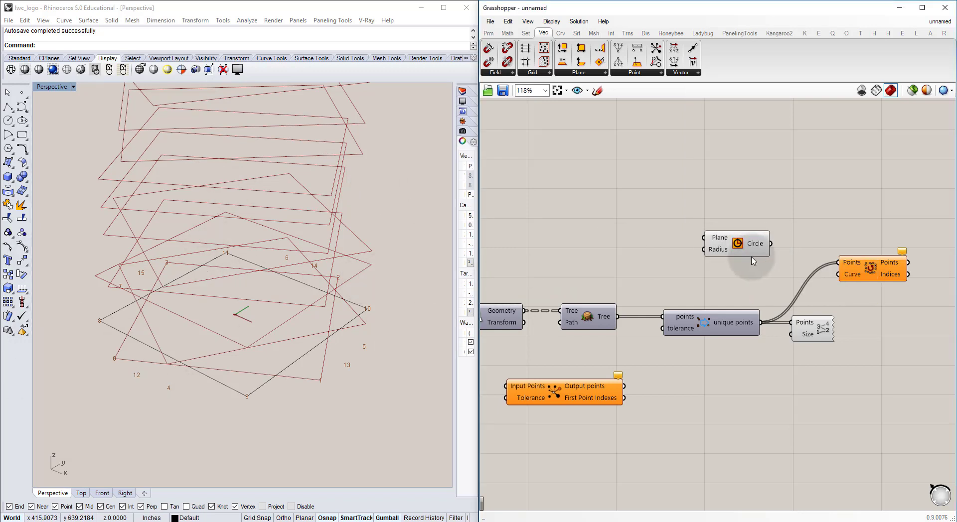
left_click_drag(746, 257, 727, 256)
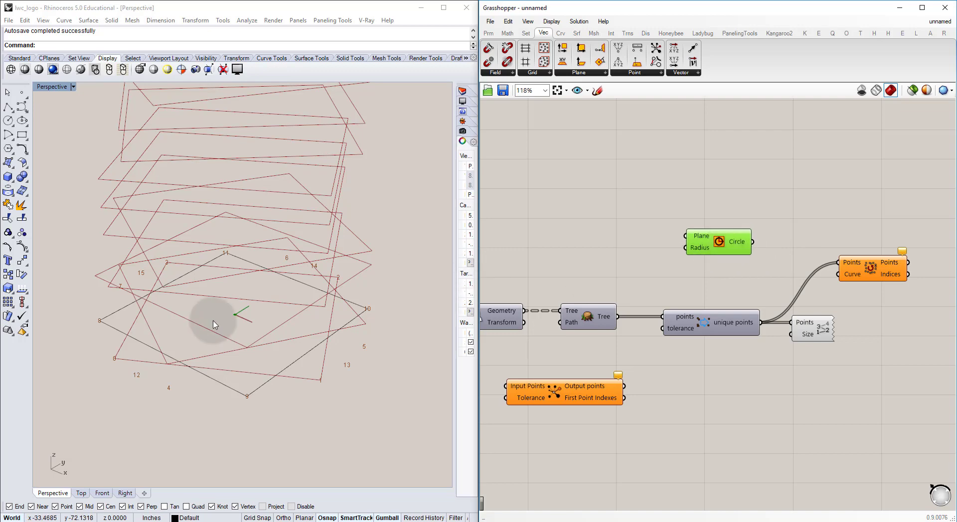
right_click_drag(213, 316, 231, 307)
scroll(233, 307, "up", 8)
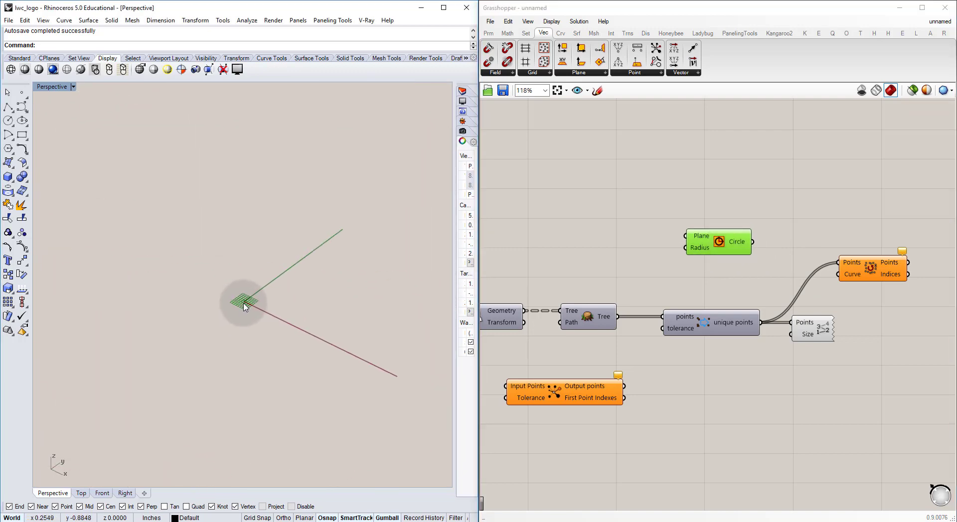
scroll(245, 306, "down", 10)
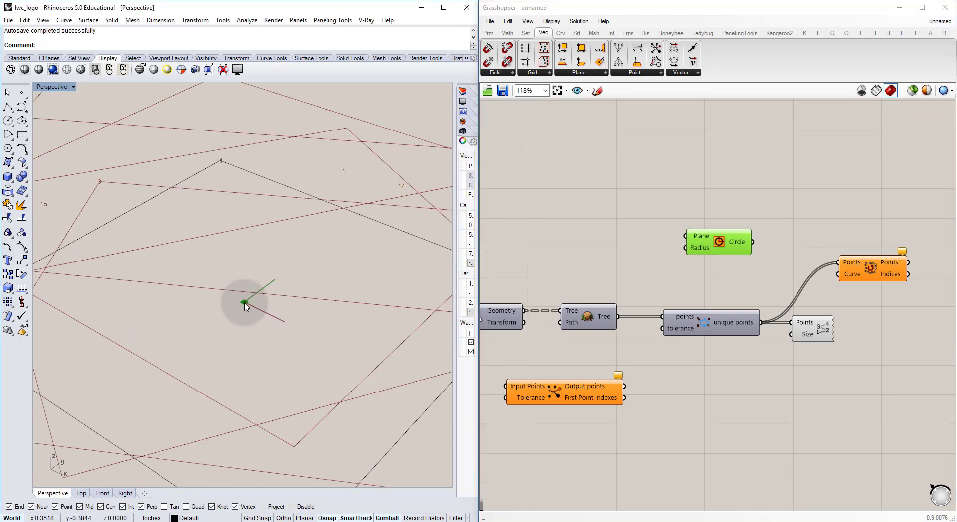
left_click(613, 215)
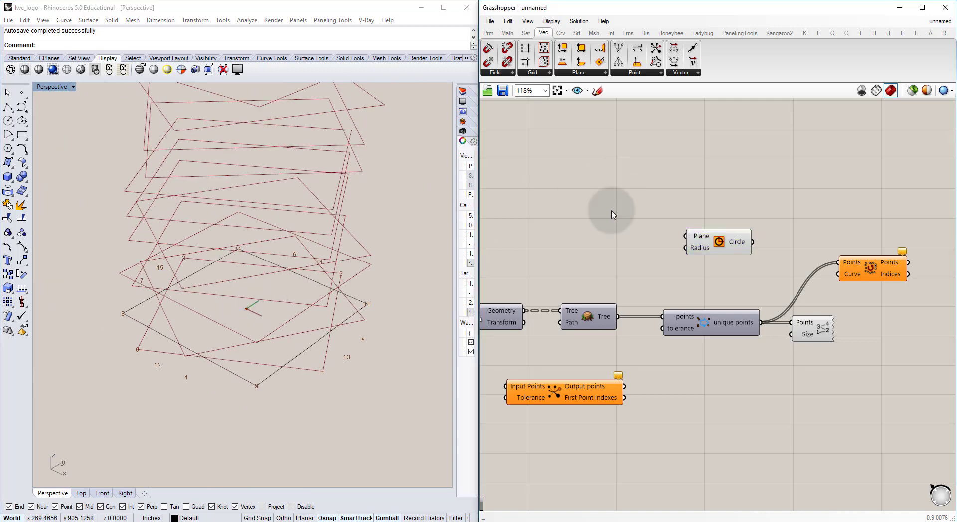
Step: Add a number slider with the value 1500 and connect it to the Circle's Radius input
double_click(576, 248)
type("150")
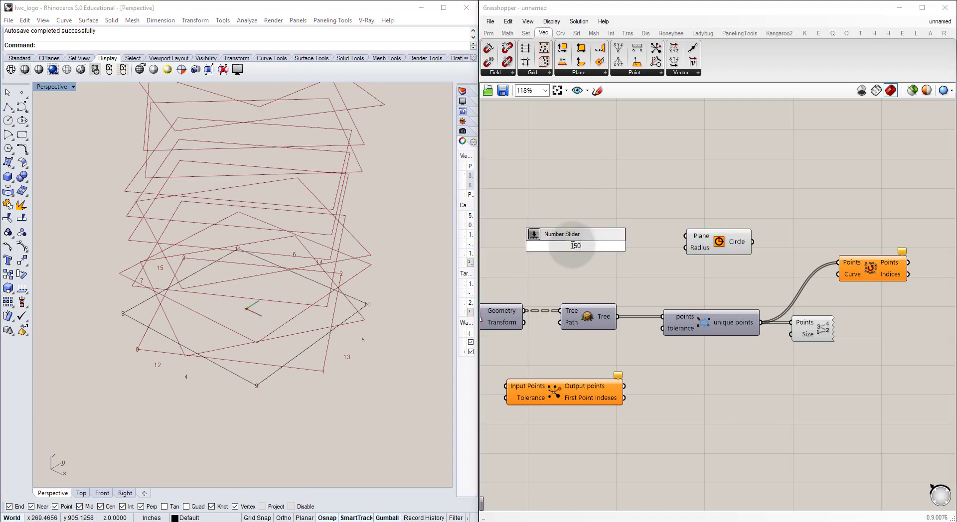
type("0")
key("Return")
left_click_drag(637, 246, 687, 248)
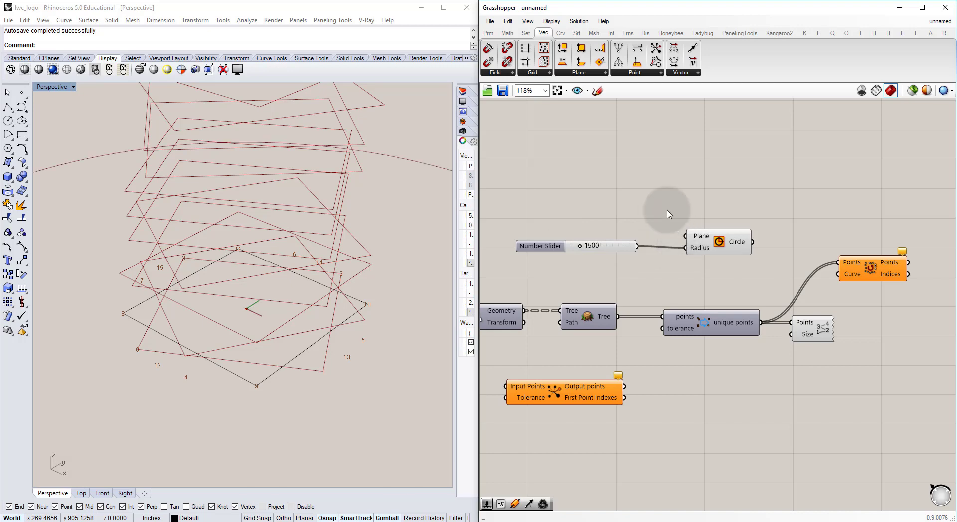
Step: Reduce the Circle's radius slider to 213 so the circle fits inside the tower's base
right_click_drag(567, 252, 632, 248)
scroll(632, 249, "up", 4)
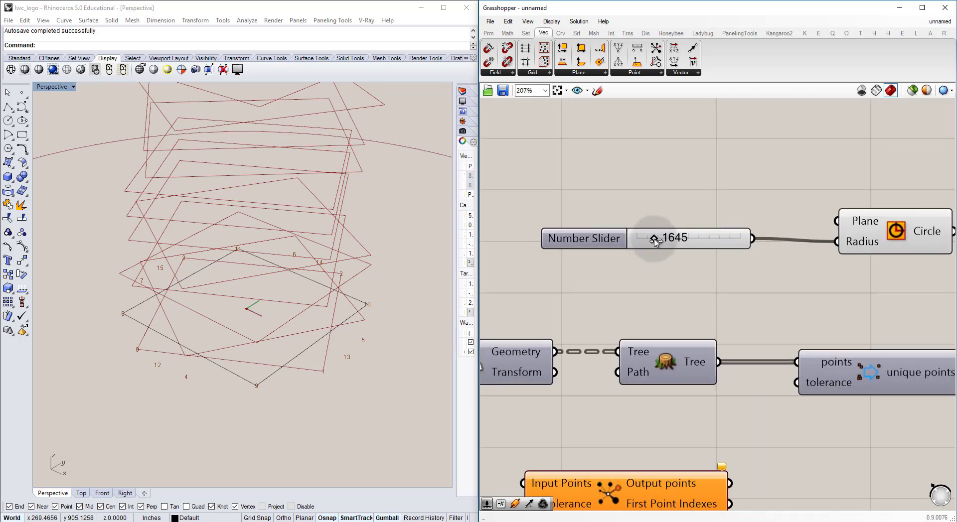
left_click_drag(654, 242, 640, 244)
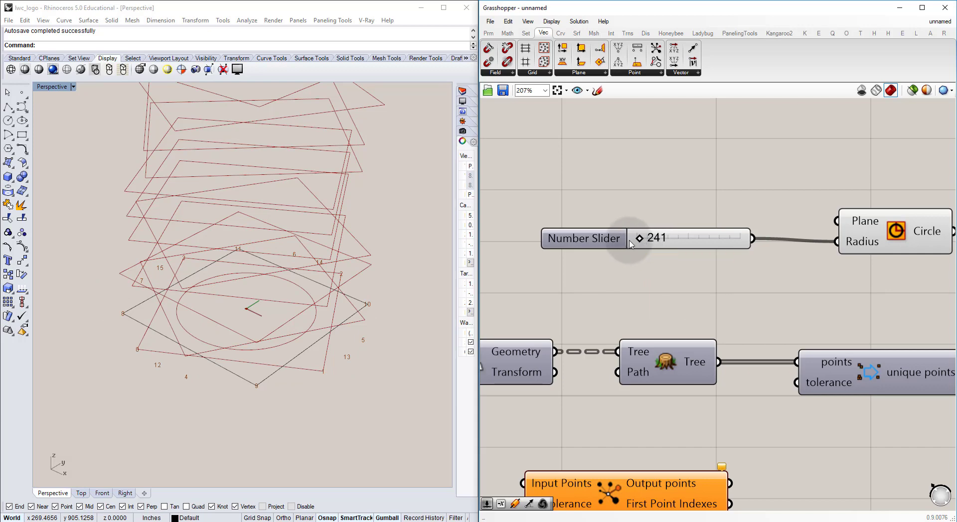
scroll(633, 222, "up", 8)
left_click_drag(642, 236, 647, 235)
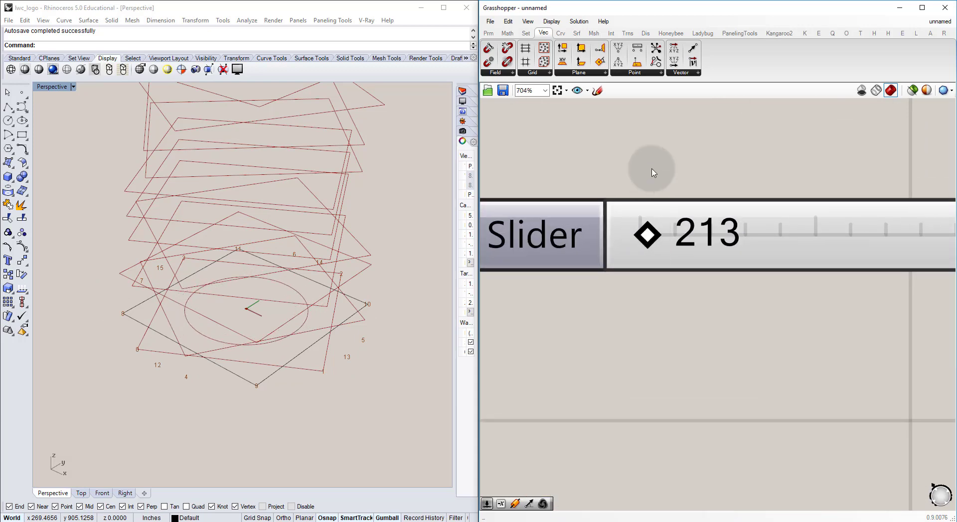
right_click_drag(651, 168, 620, 243)
scroll(621, 243, "down", 12)
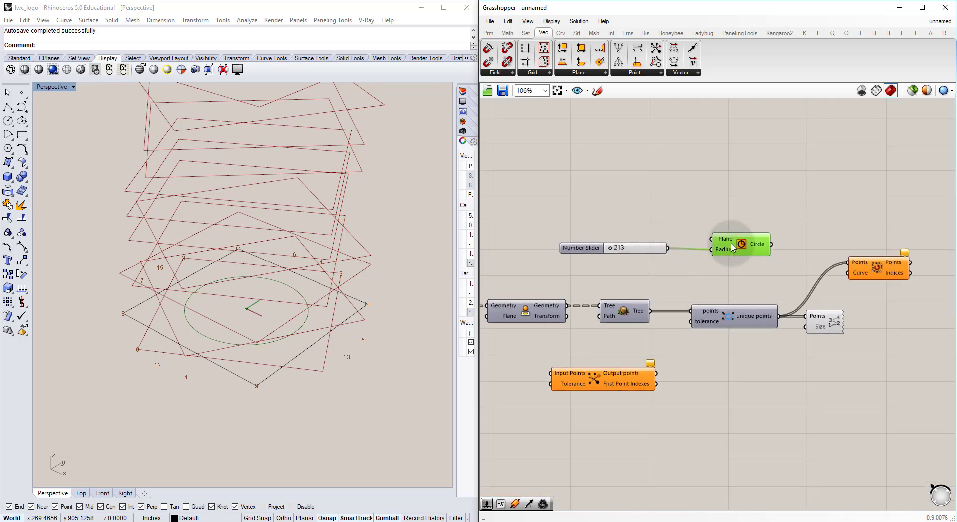
Step: Align the Circle component with its slider and connect its Circle output to the Curve input of Sort Along Curve
left_click_drag(733, 280, 627, 227)
left_click(764, 212)
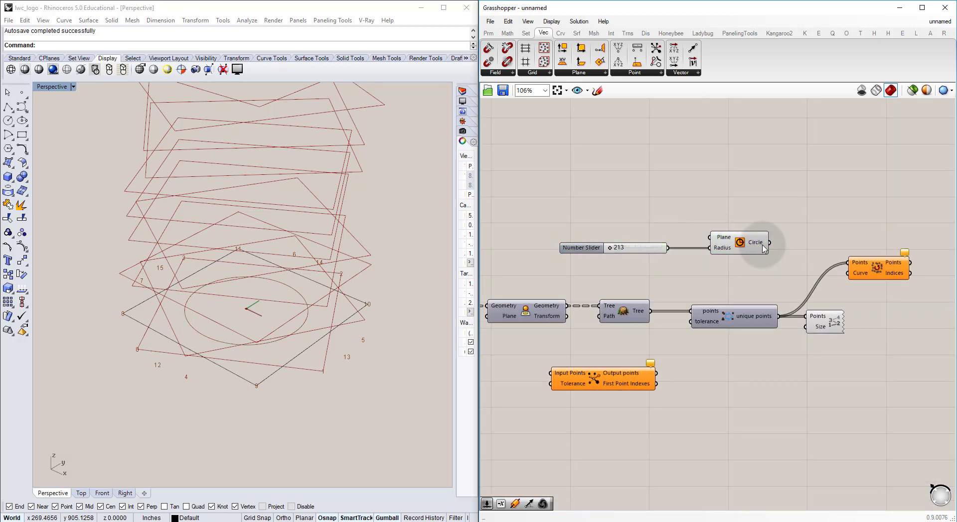
left_click_drag(770, 244, 857, 234)
left_click(854, 268)
right_click_drag(837, 270, 729, 292)
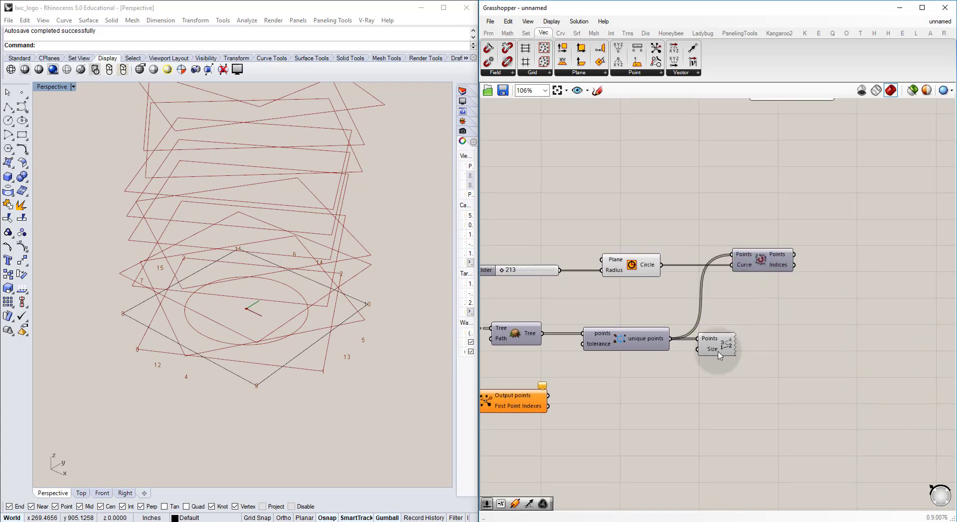
Step: Move Point List after Sort Along Curve, feed it the sorted Points instead, and inspect the numbering around the base
right_click_drag(722, 341, 682, 355)
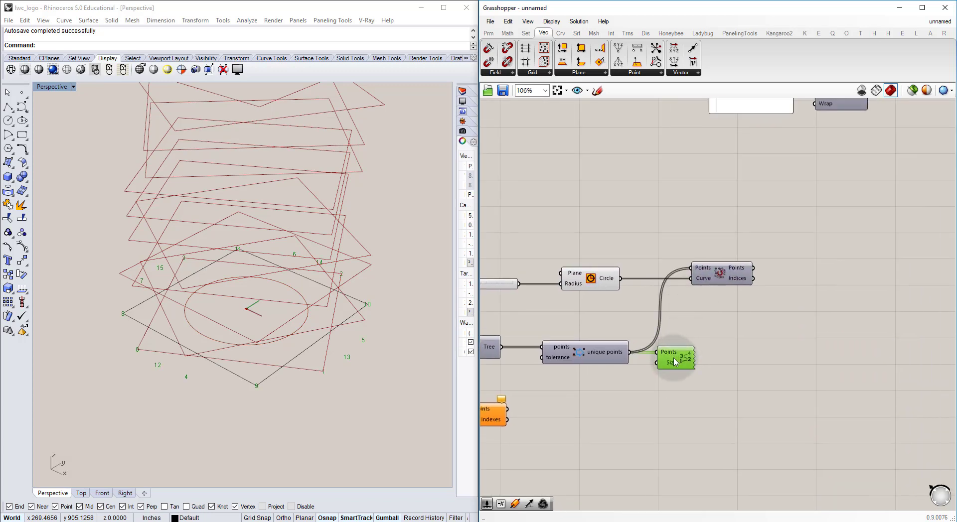
left_click_drag(676, 361, 792, 278)
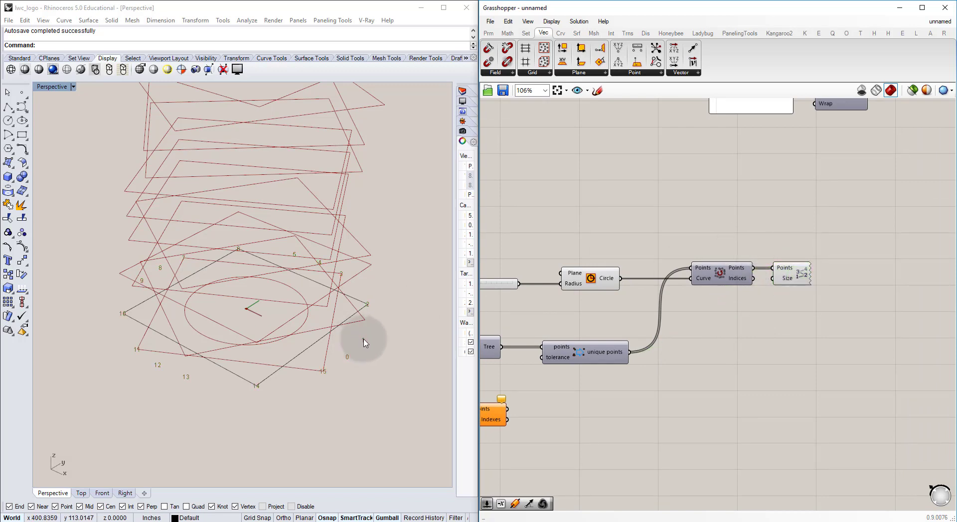
right_click_drag(363, 341, 319, 314)
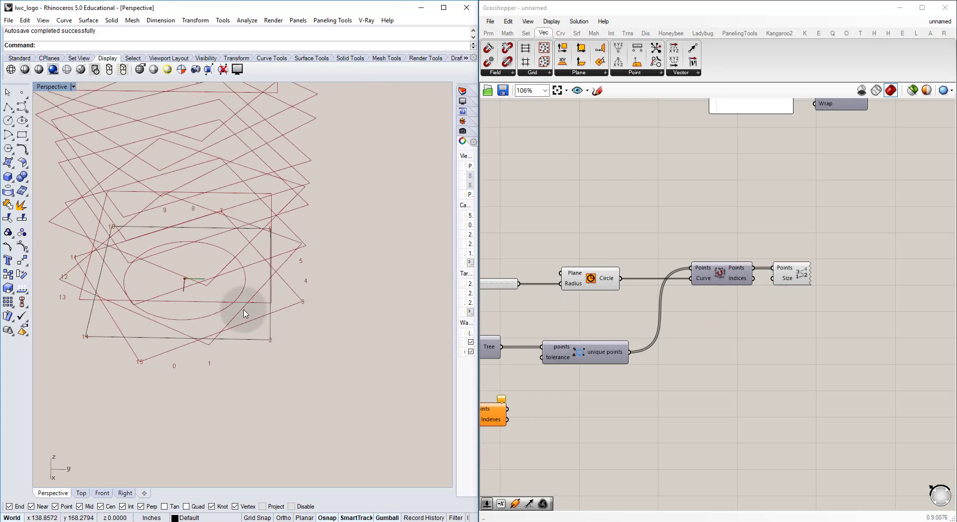
right_click_drag(244, 310, 286, 328, "shift")
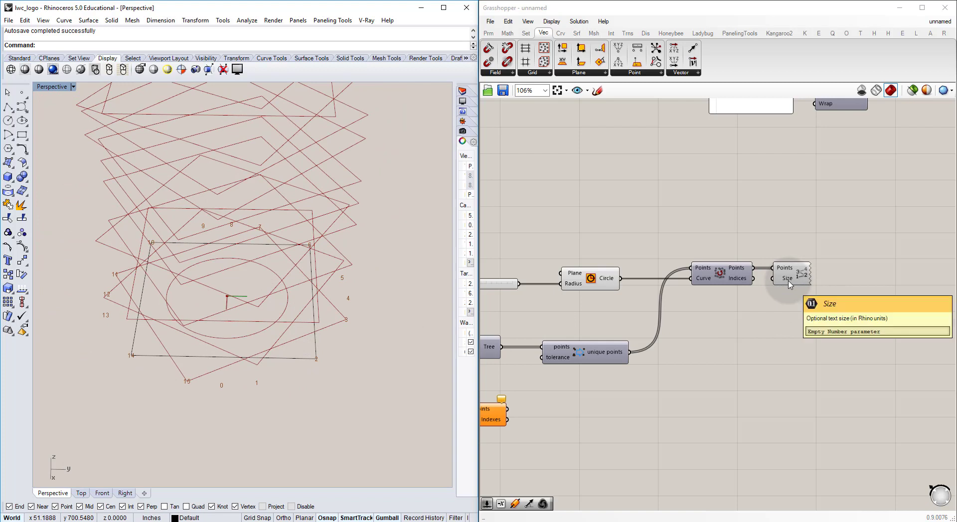
Step: Add a number slider, connect it to Point List's Size input, and set the text size to 48
double_click(722, 331)
key("Return")
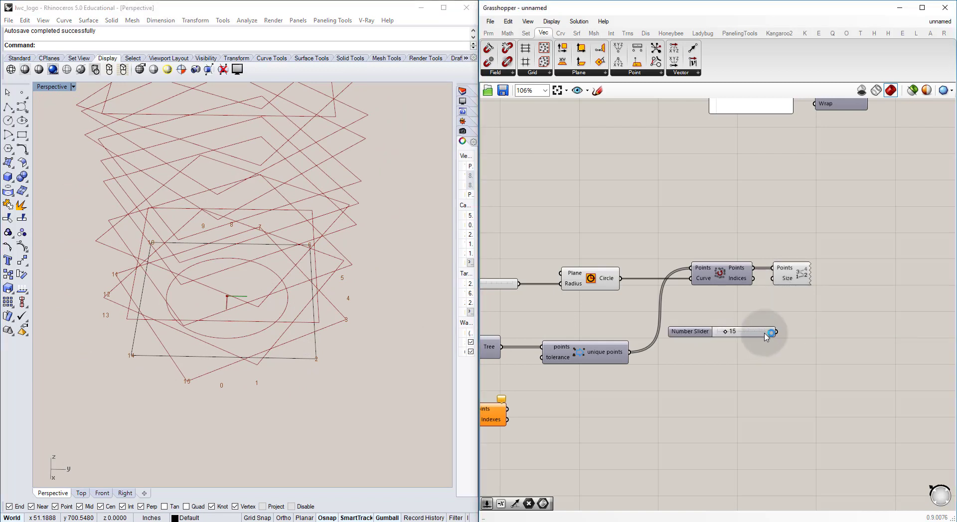
left_click_drag(776, 331, 772, 278)
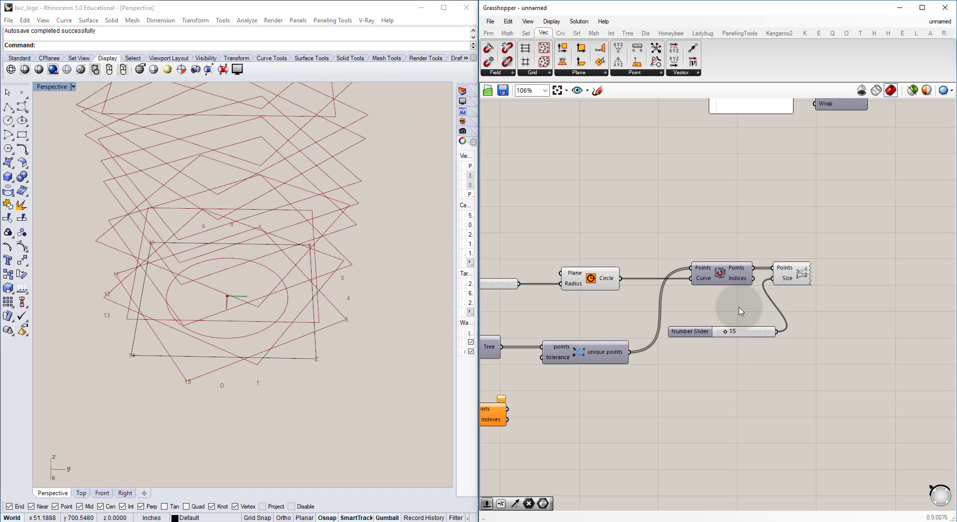
left_click_drag(725, 334, 742, 331)
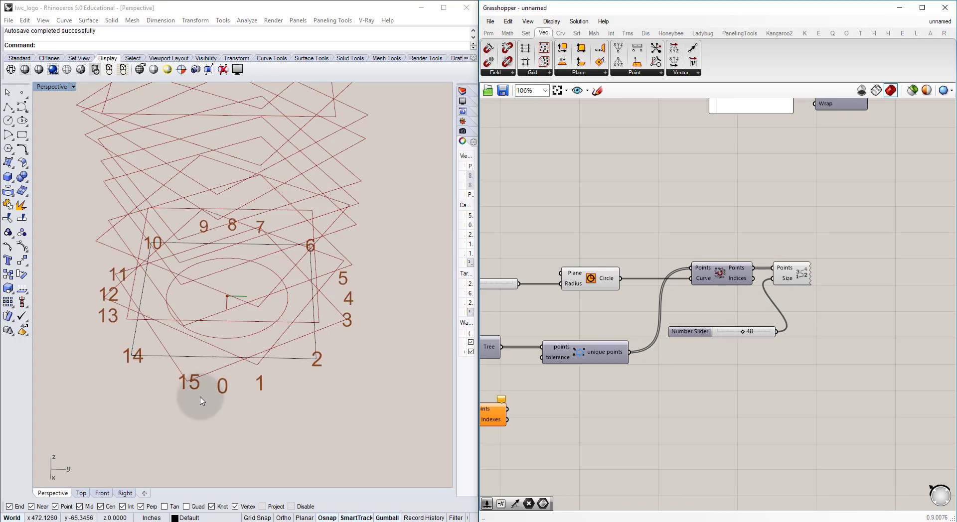
right_click_drag(310, 358, 294, 371)
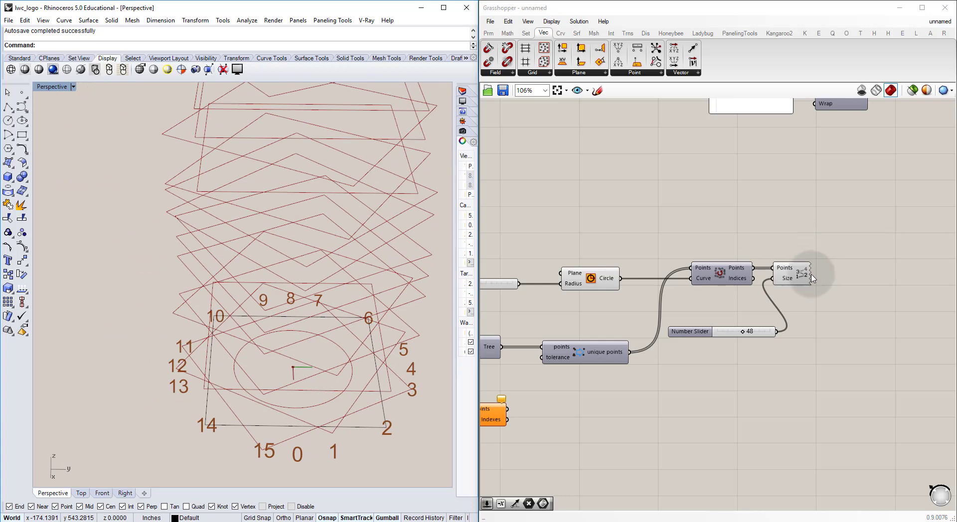
Step: Move Point List farther from Sort Along Curve to free space between them, and review the sorted points against the tower
left_click(774, 265)
left_click_drag(774, 266, 858, 267)
left_click(412, 333)
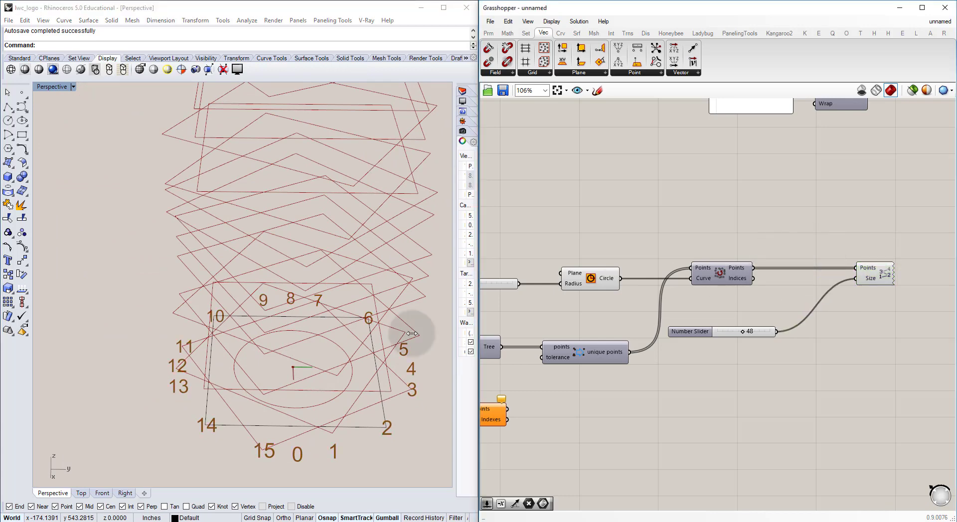
right_click_drag(340, 379, 304, 361, "shift")
scroll(303, 361, "down", 10)
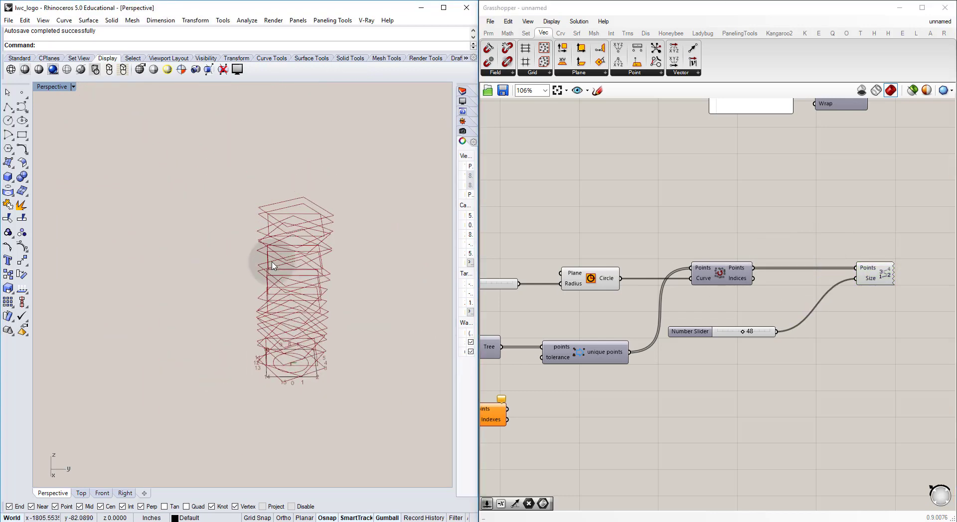
scroll(291, 394, "up", 6)
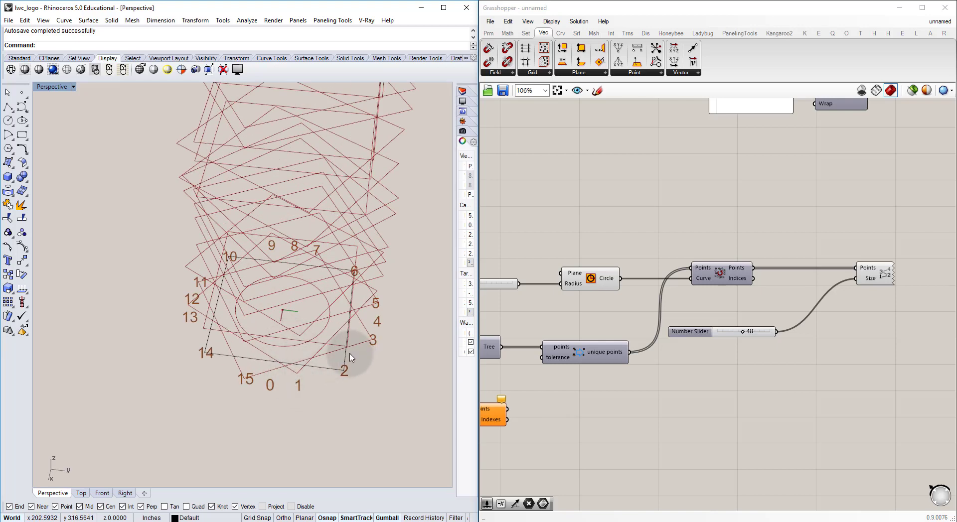
Step: Examine the numbered base points around the tower in perspective, and switch the Rhino viewport to the Top view
right_click_drag(351, 358, 288, 378)
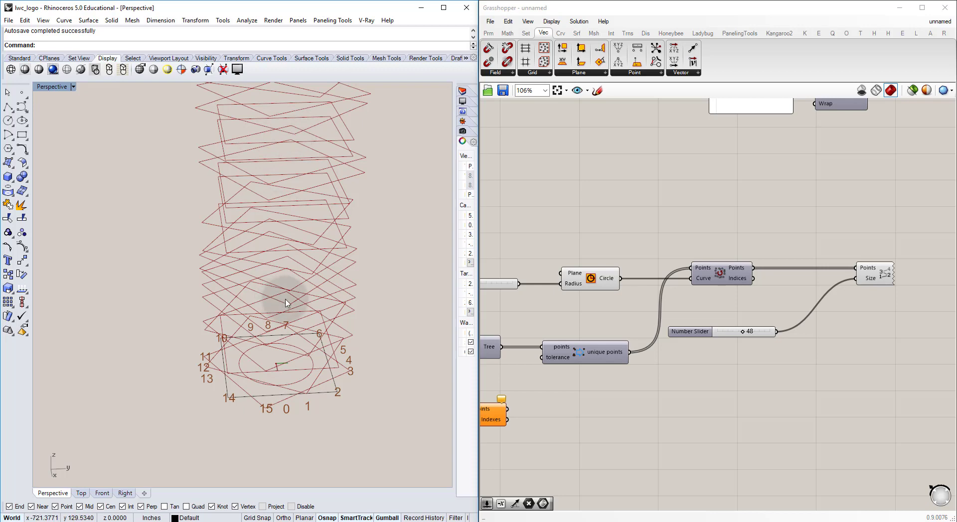
right_click_drag(299, 279, 356, 330)
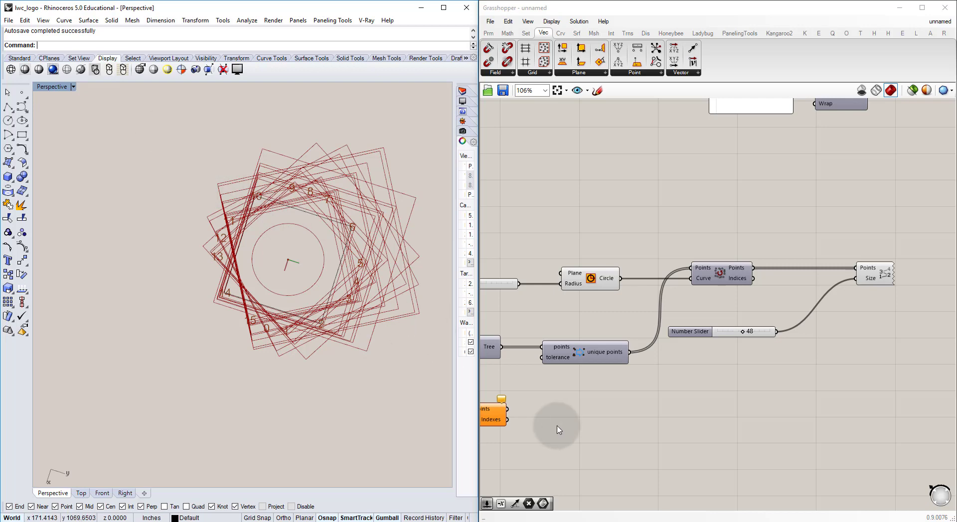
left_click(79, 494)
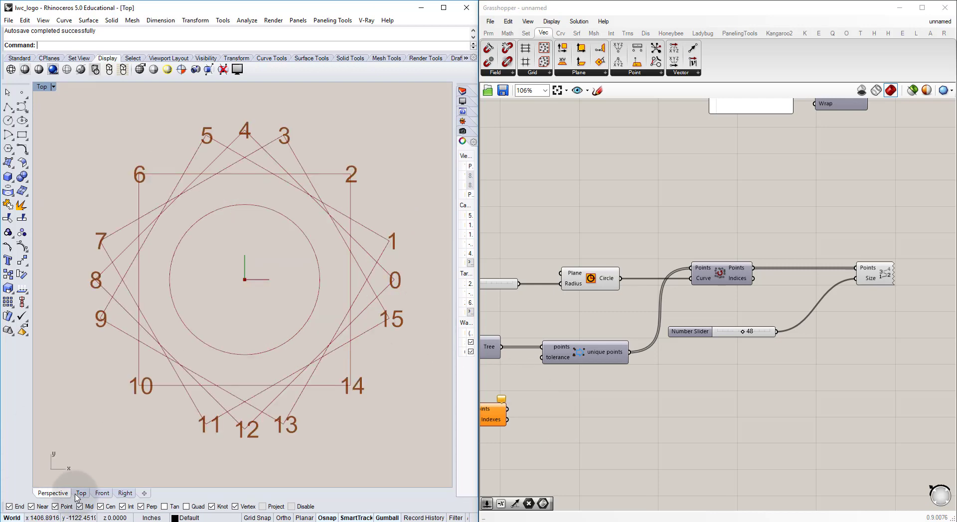
right_click_drag(270, 251, 289, 260)
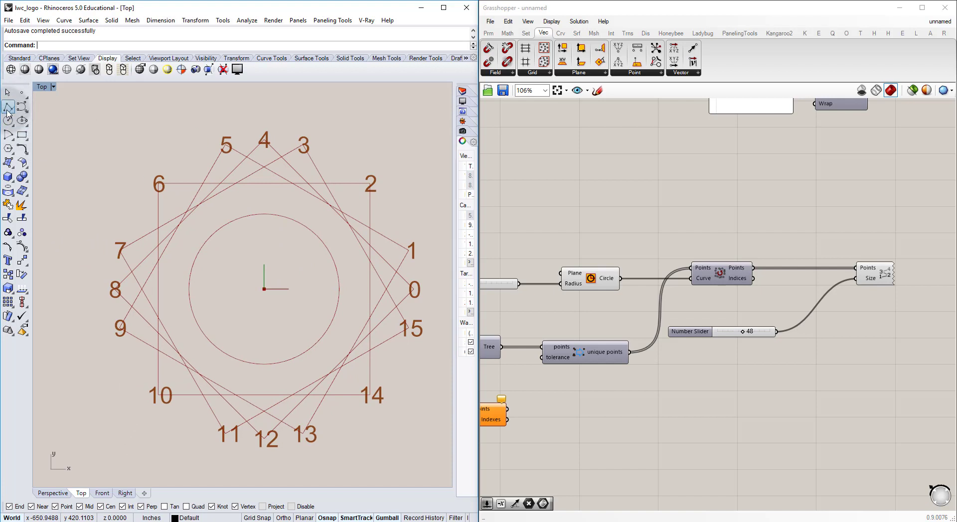
Step: Draw four lines in Rhino from the origin outward through the base points numbered 0, 1, 2 and 3
left_click(264, 290)
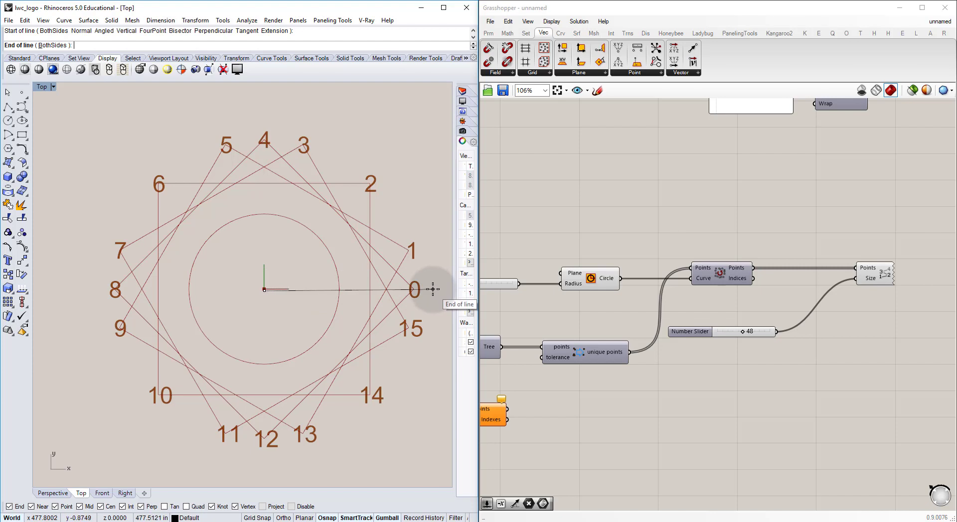
left_click(433, 289)
key("Return")
left_click(264, 290)
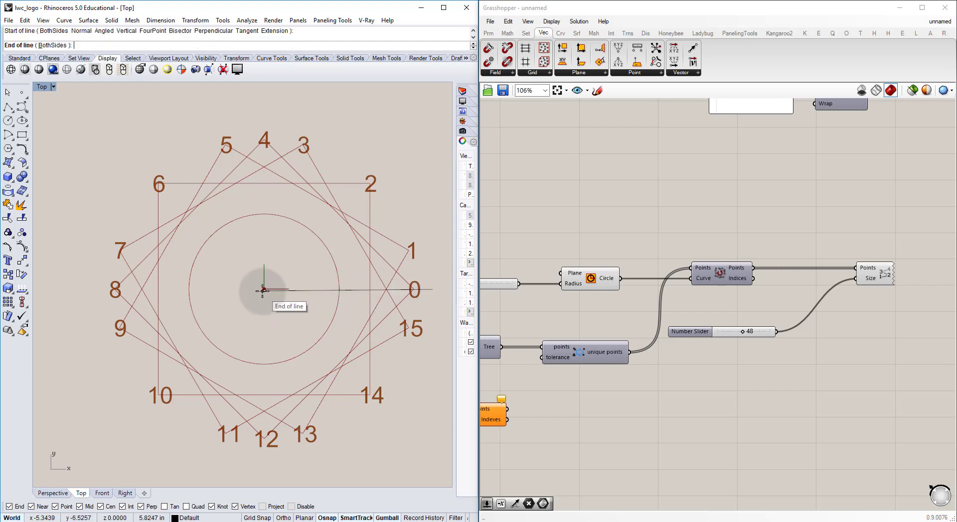
left_click(424, 245)
key("Return")
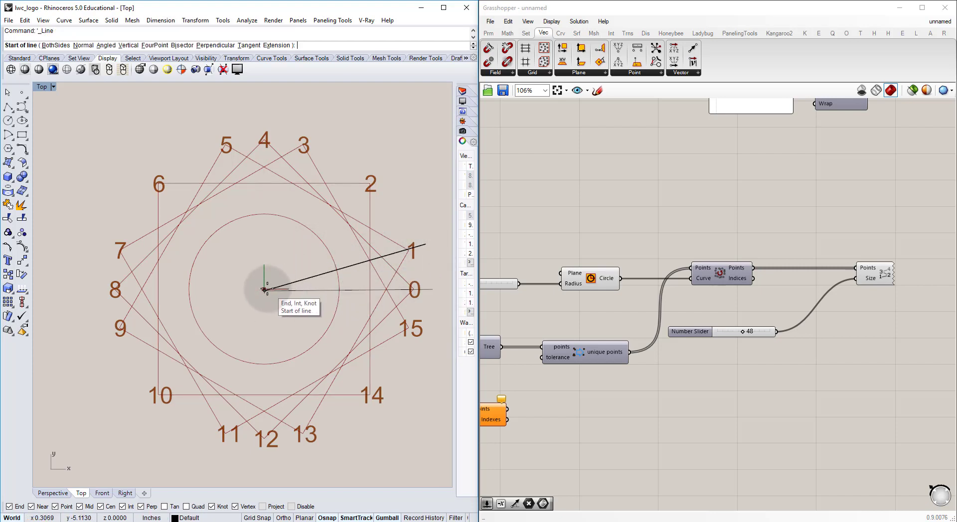
left_click(264, 290)
left_click(388, 163)
key("Return")
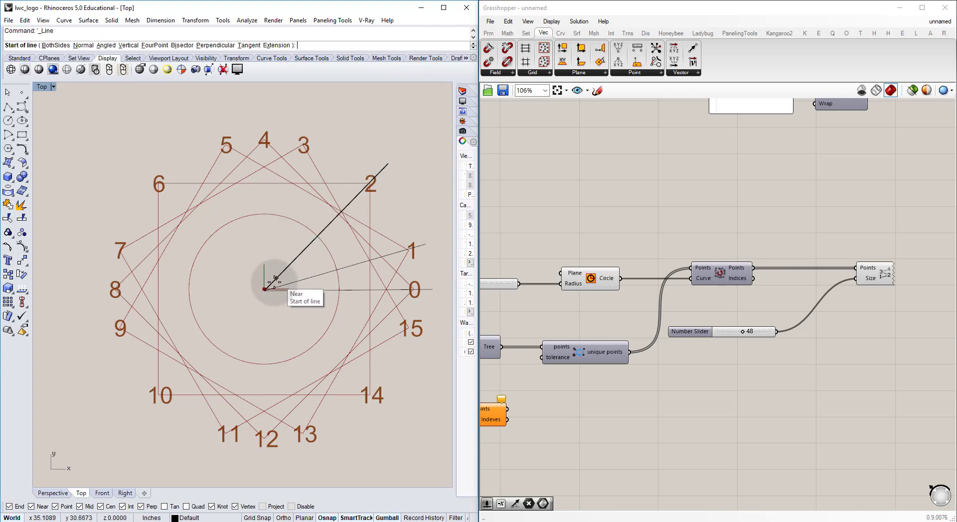
left_click(264, 290)
left_click(309, 119)
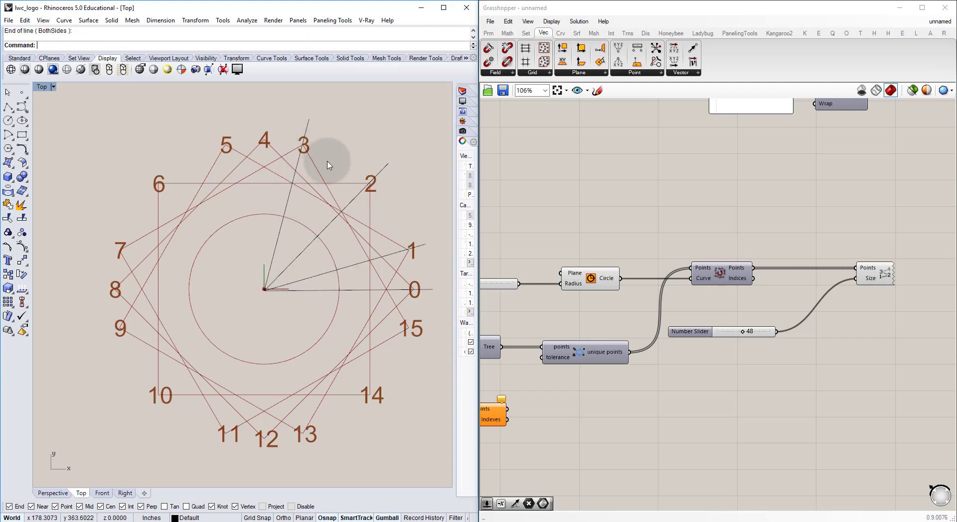
Step: Check the line crossing at point 3, and delete the four lines drawn from the origin
scroll(306, 131, "up", 5)
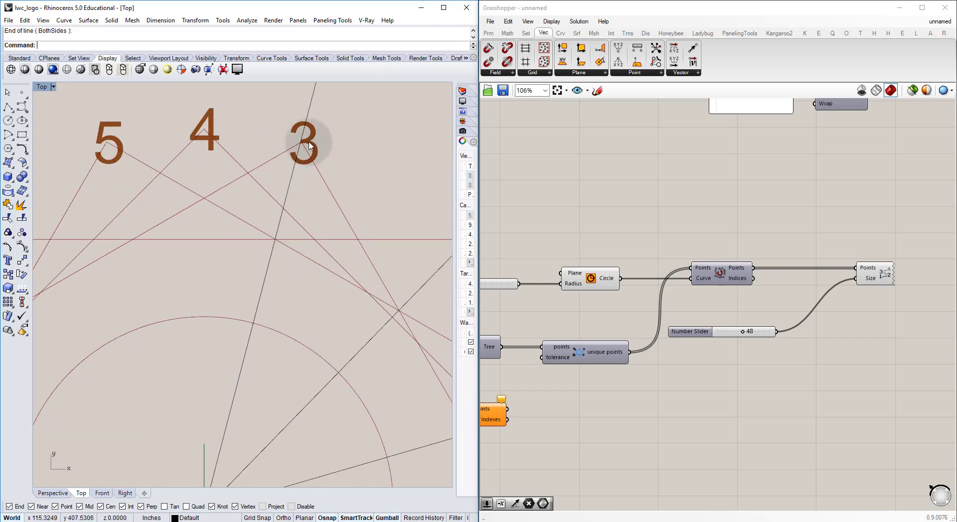
scroll(305, 134, "up", 4)
scroll(282, 160, "down", 1)
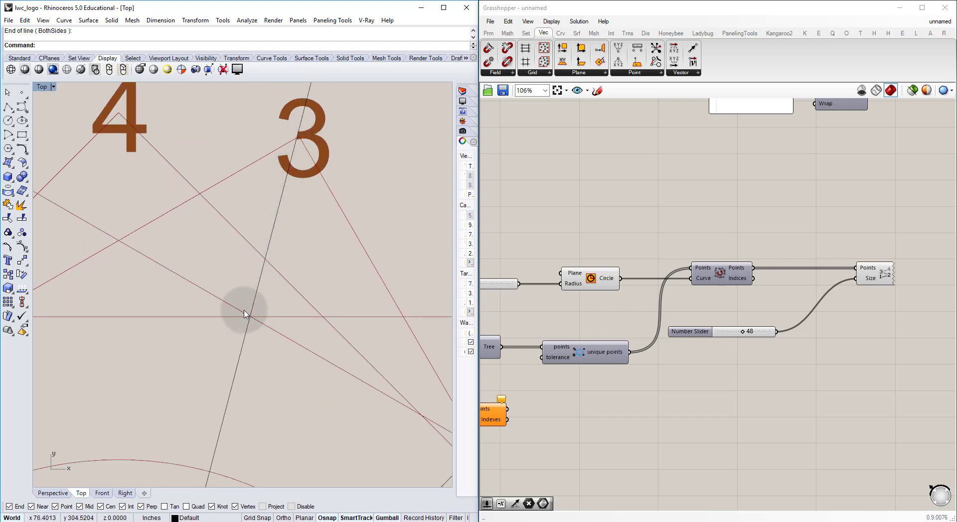
scroll(249, 317, "down", 4)
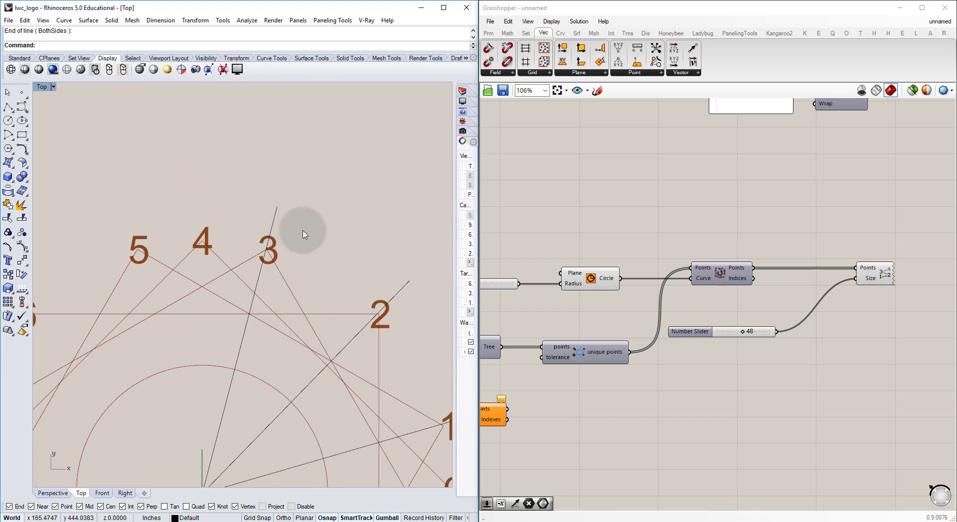
scroll(304, 237, "down", 5)
scroll(310, 289, "up", 4)
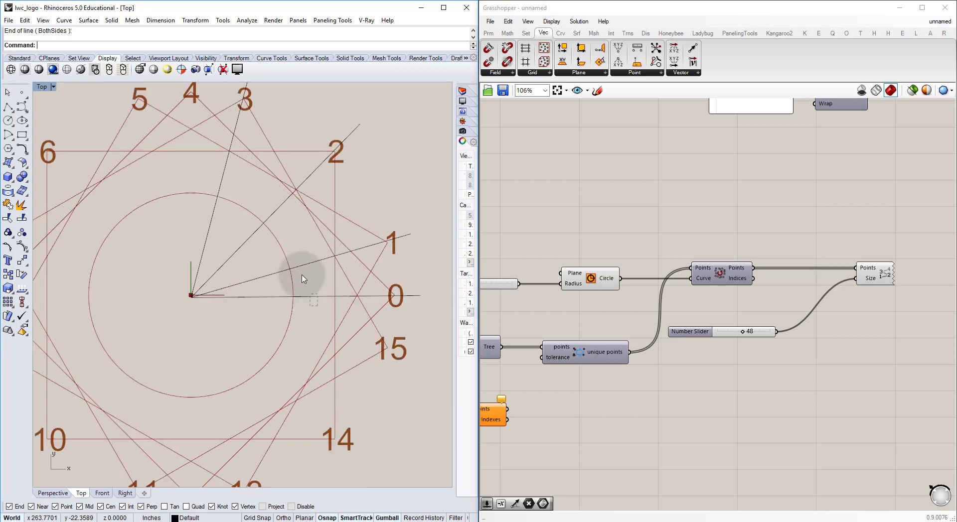
left_click(302, 265)
left_click(219, 178, "shift")
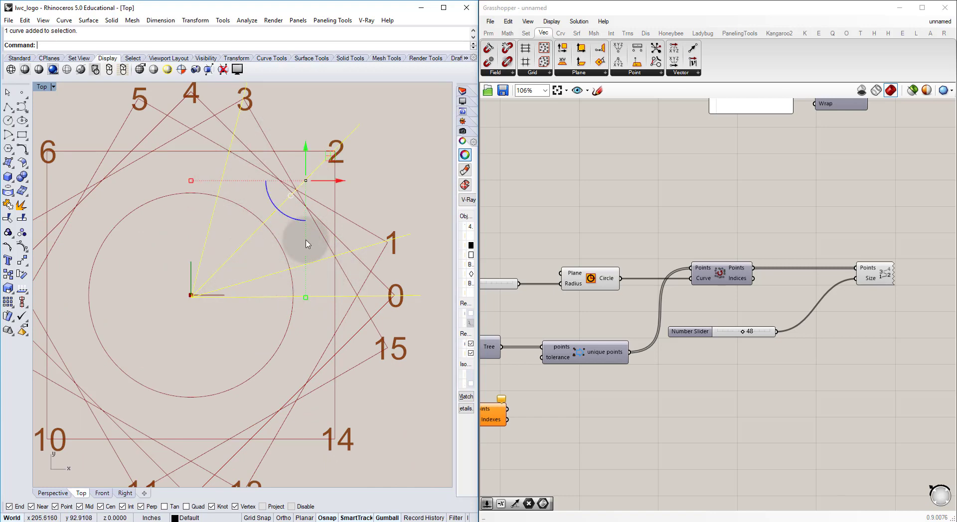
key("Delete")
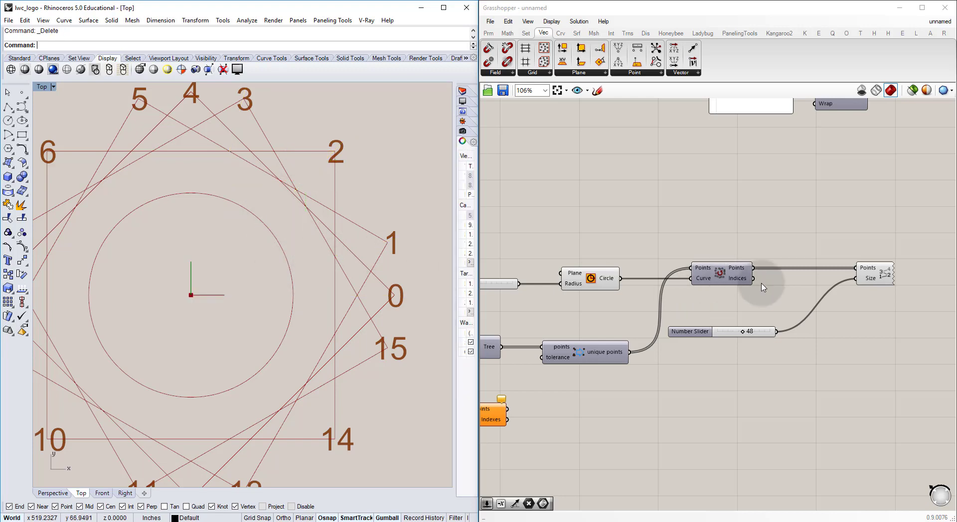
Step: Add a Line SDL component to the Grasshopper canvas below the text-size Number Slider
right_click_drag(807, 273, 761, 221)
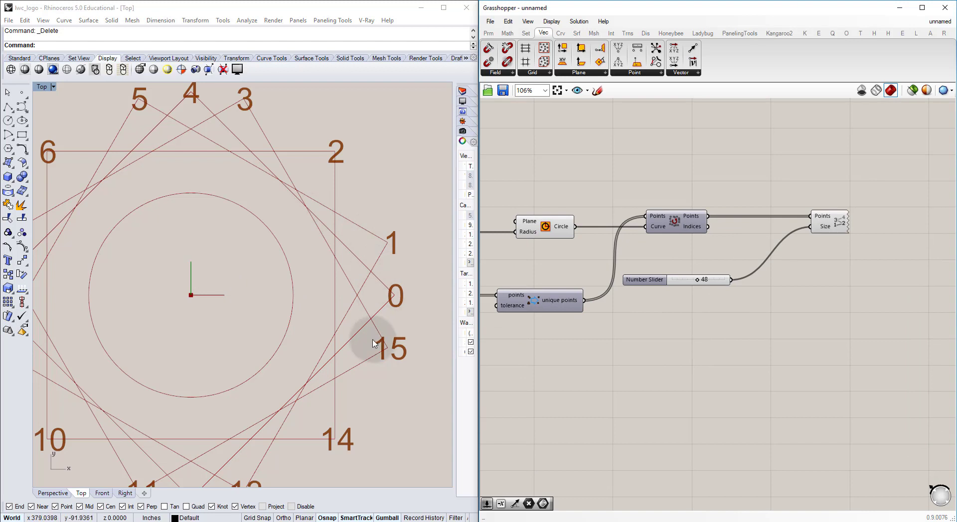
double_click(686, 370)
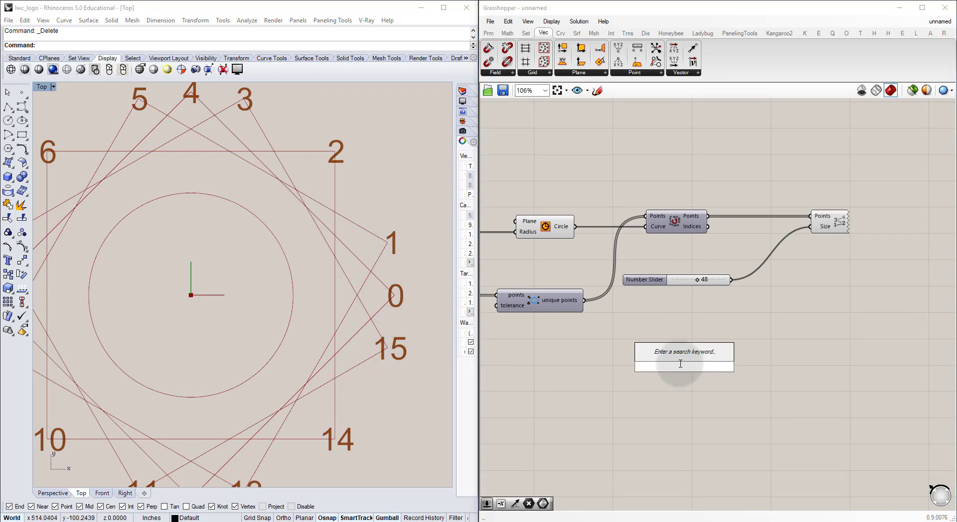
type("sdl")
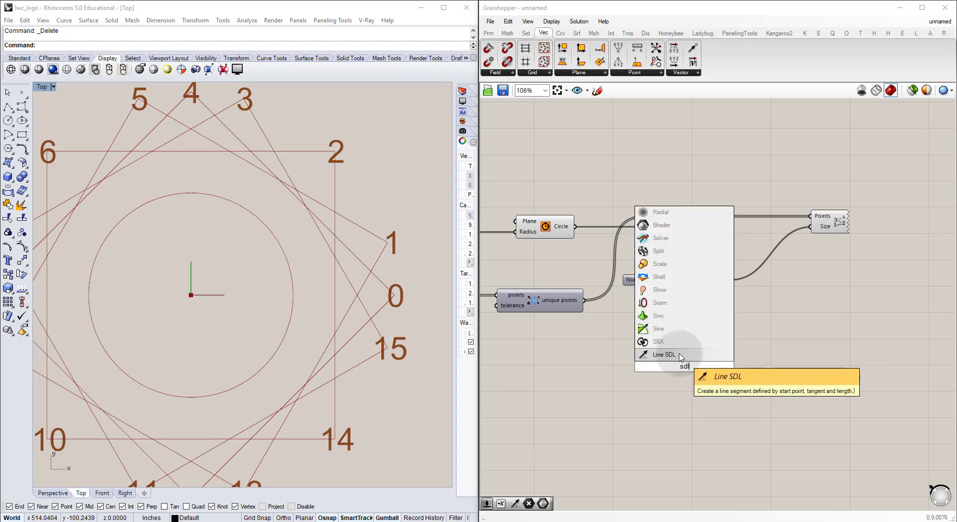
left_click(663, 354)
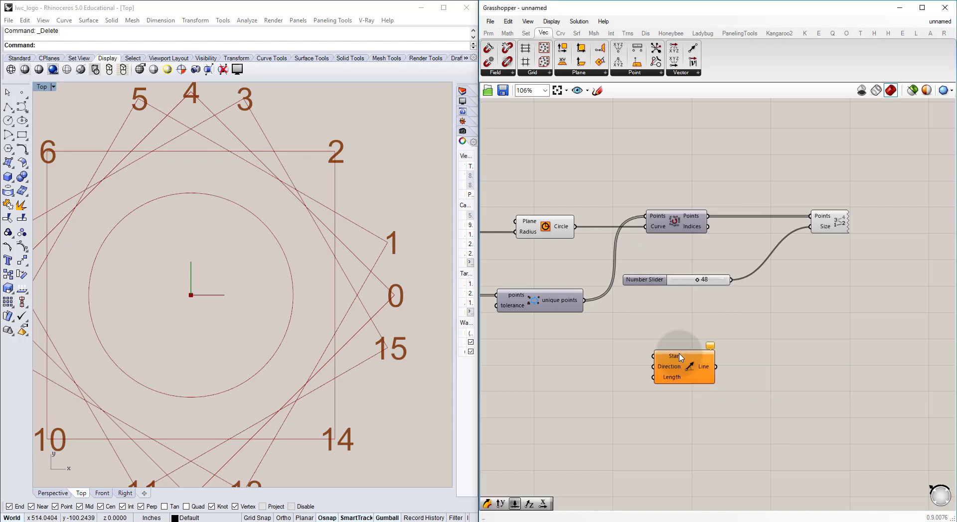
left_click_drag(683, 361, 653, 364)
left_click(662, 283)
left_click(663, 291)
left_click(620, 360)
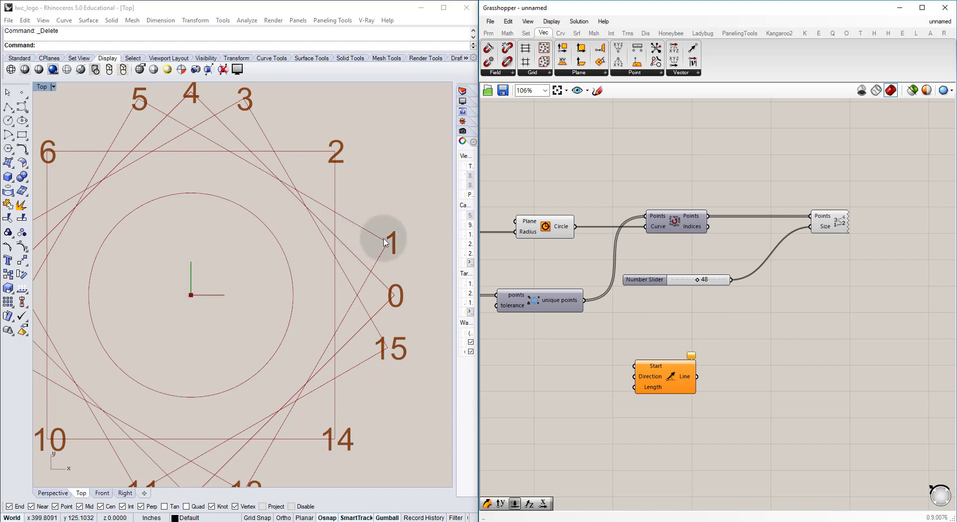
Step: Set the Start input of Line SDL to one point at the origin by entering coordinate 0
double_click(581, 355)
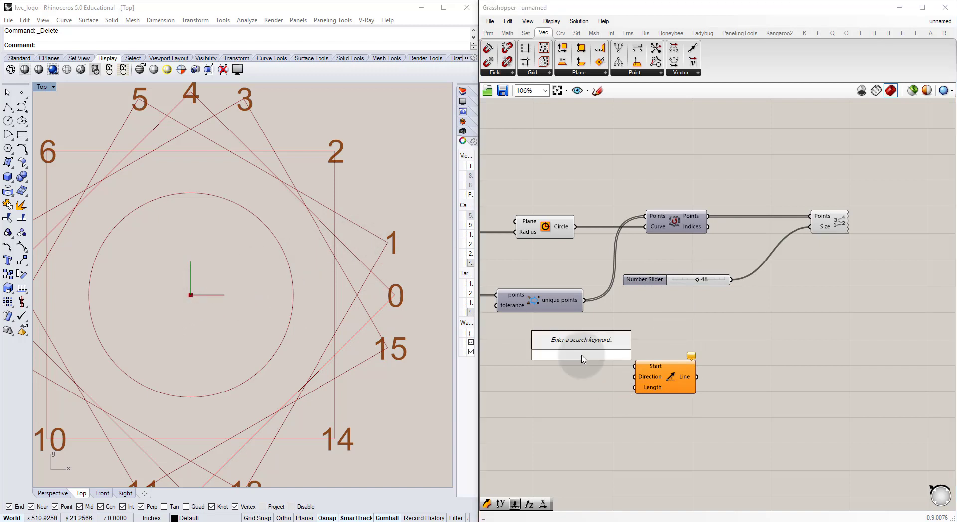
type("x")
key("Escape")
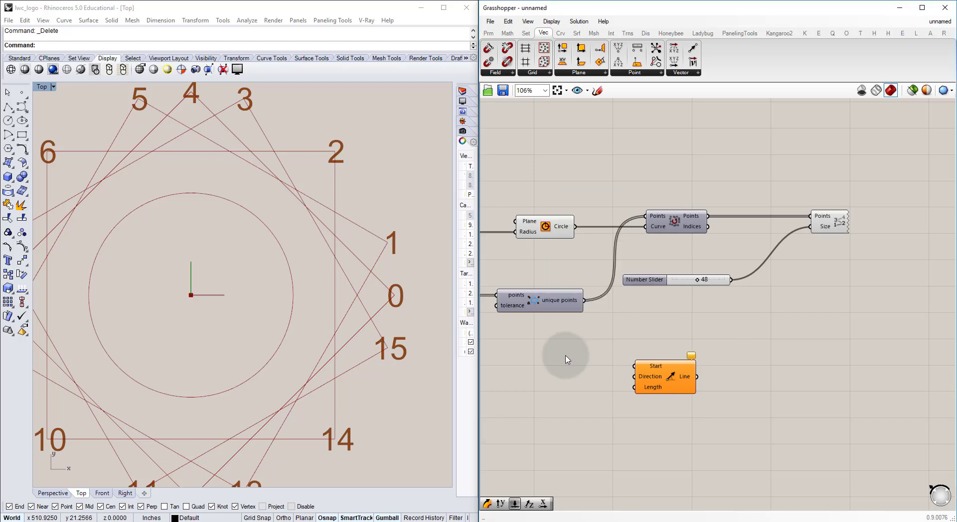
double_click(565, 357)
left_click(655, 370)
right_click(655, 371)
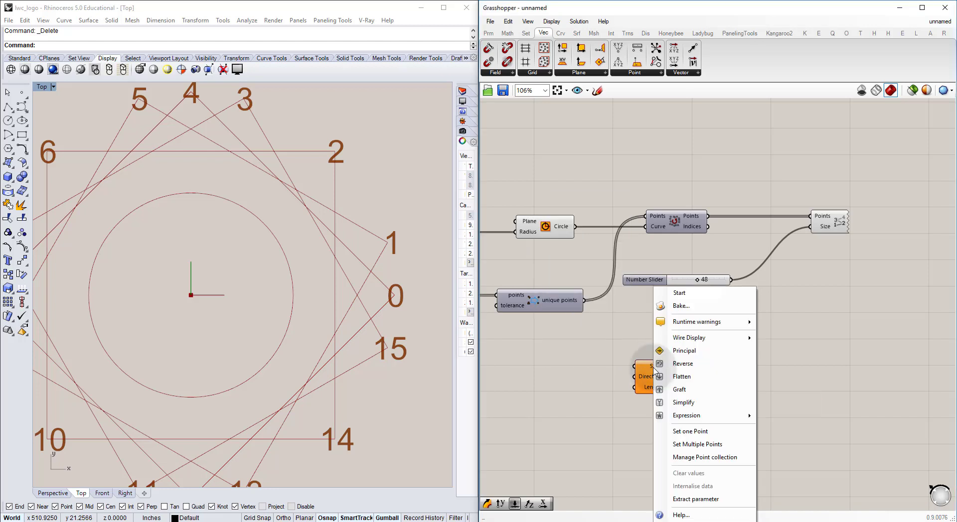
left_click(693, 435)
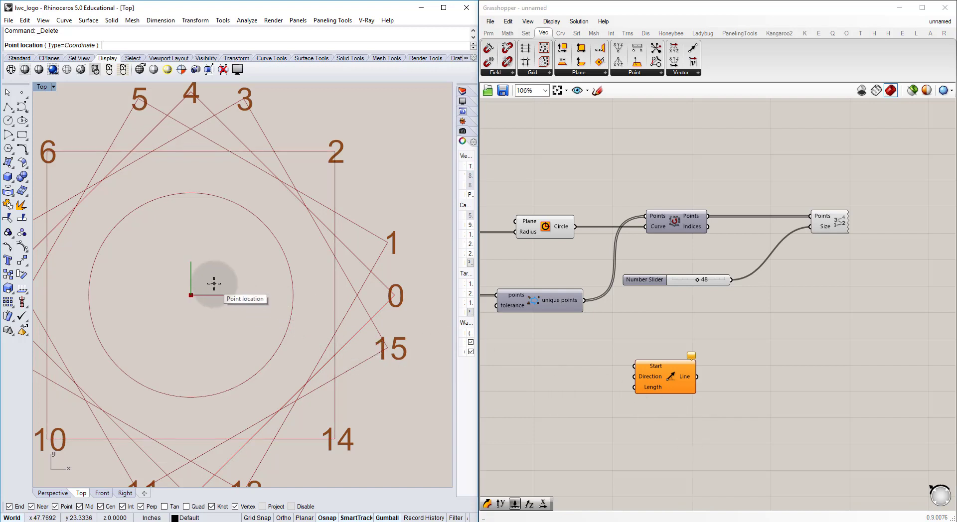
type("0")
key("Return")
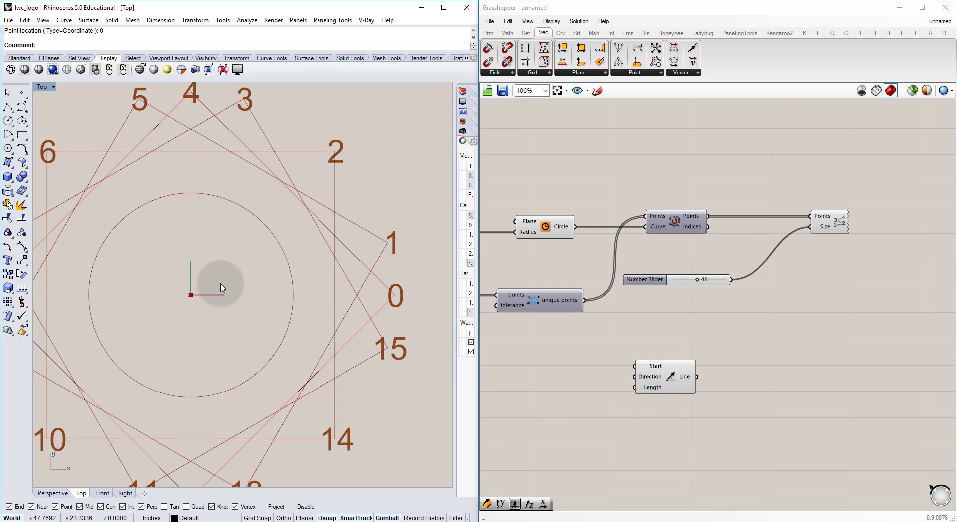
Step: Set Line SDL's Start point again, changing the point type to Point and back to Coordinate, with location 0
right_click(656, 367)
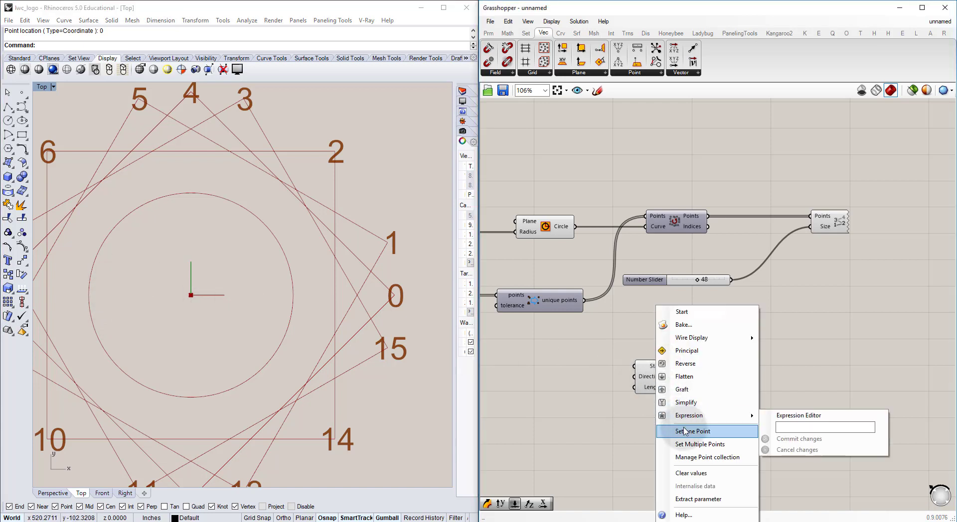
left_click(665, 428)
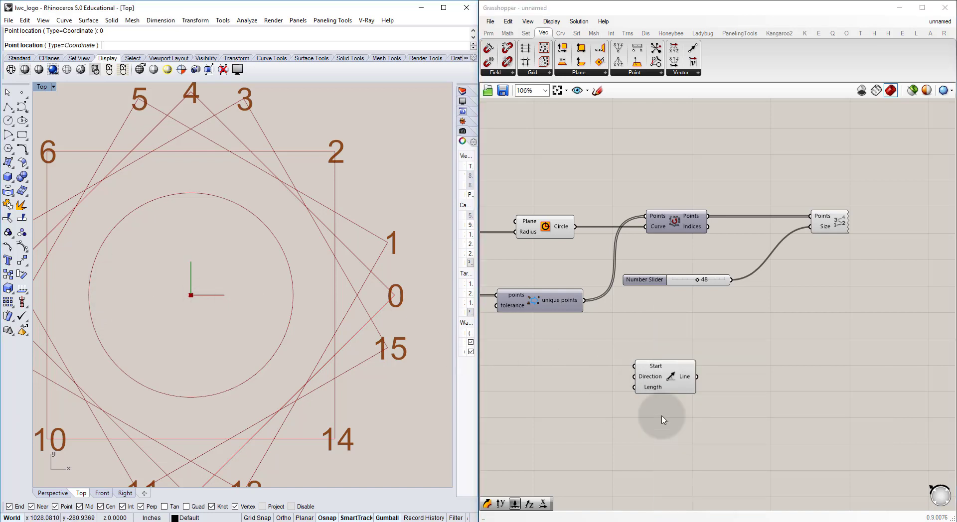
left_click(58, 46)
left_click(155, 46)
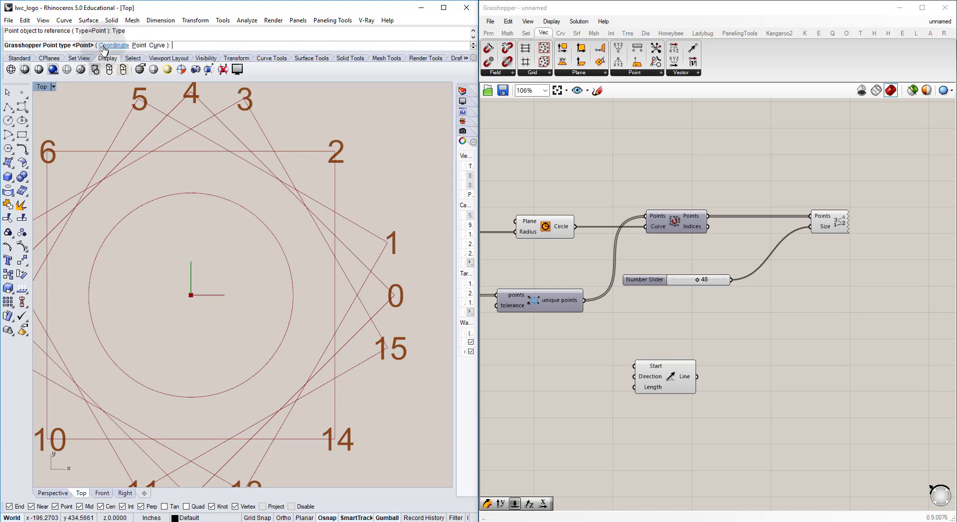
left_click(113, 45)
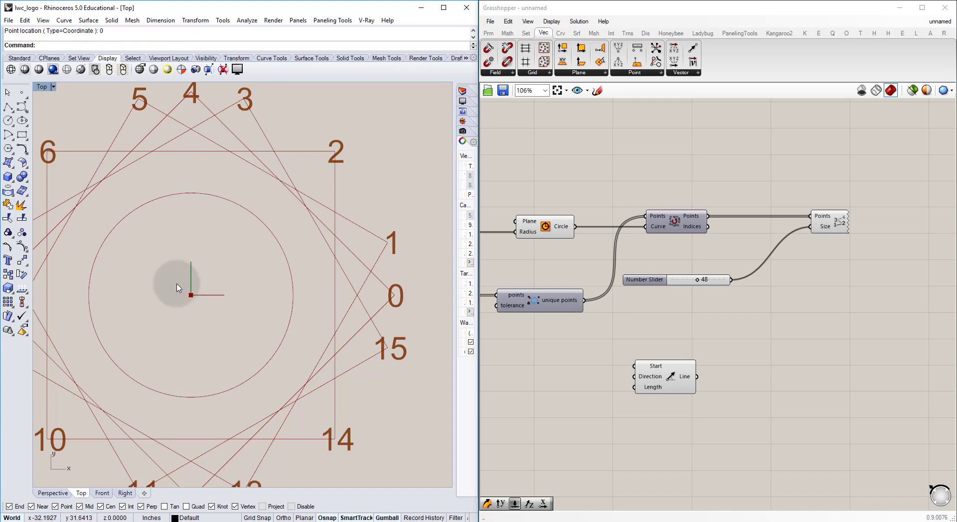
Step: Move the Line SDL component below Point List to free space in front of its inputs
left_click(705, 359)
left_click_drag(672, 382, 691, 383)
left_click(659, 334)
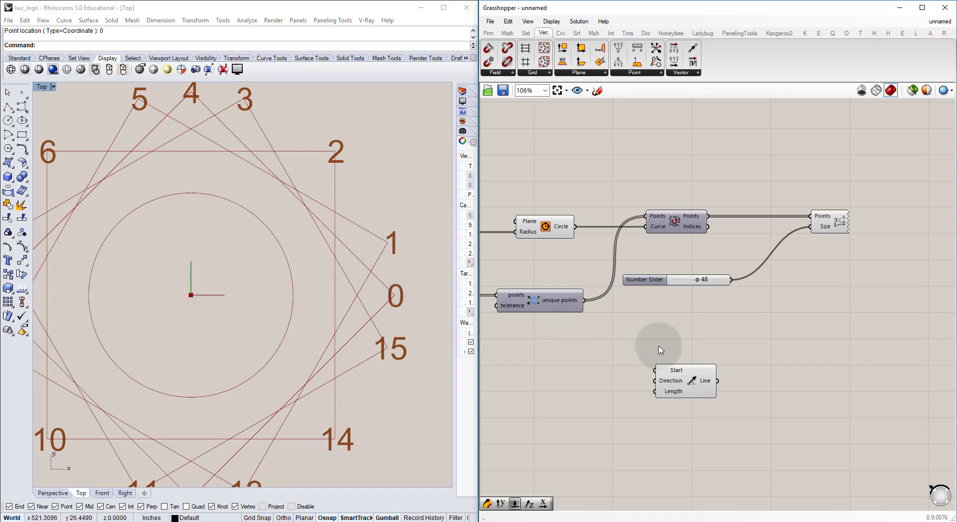
left_click_drag(686, 373, 808, 318)
left_click(743, 327)
right_click_drag(743, 327, 689, 333)
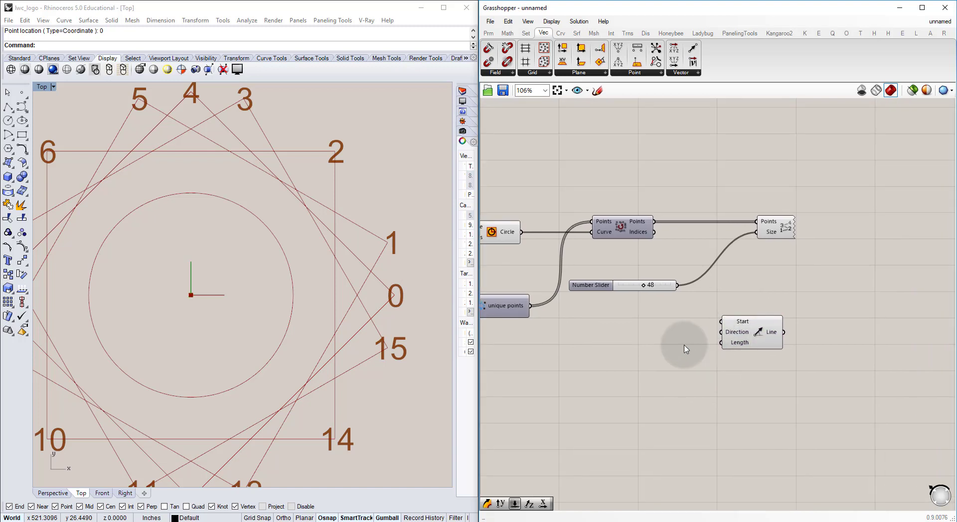
Step: Add a Vector 2Pt component and place it just before the Line SDL component
double_click(684, 348)
type("vect")
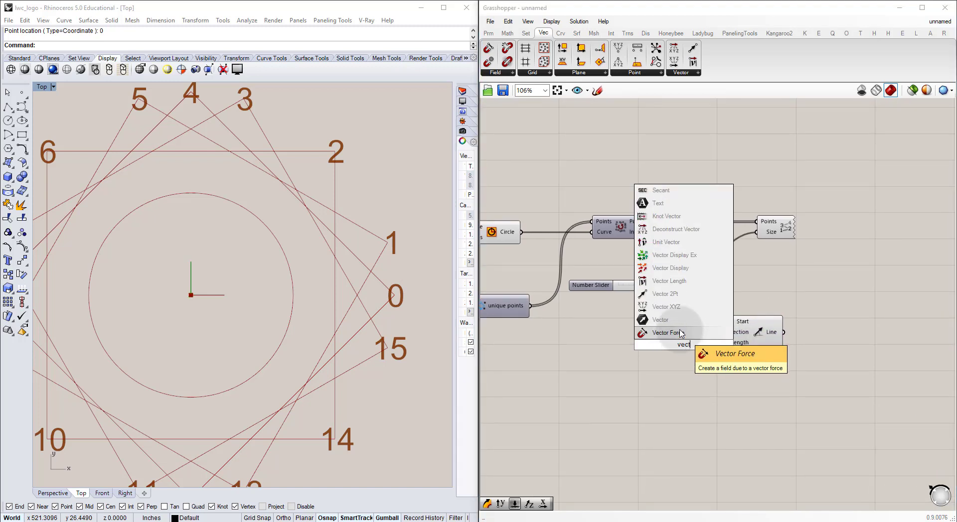
left_click(670, 296)
left_click_drag(673, 333, 649, 351)
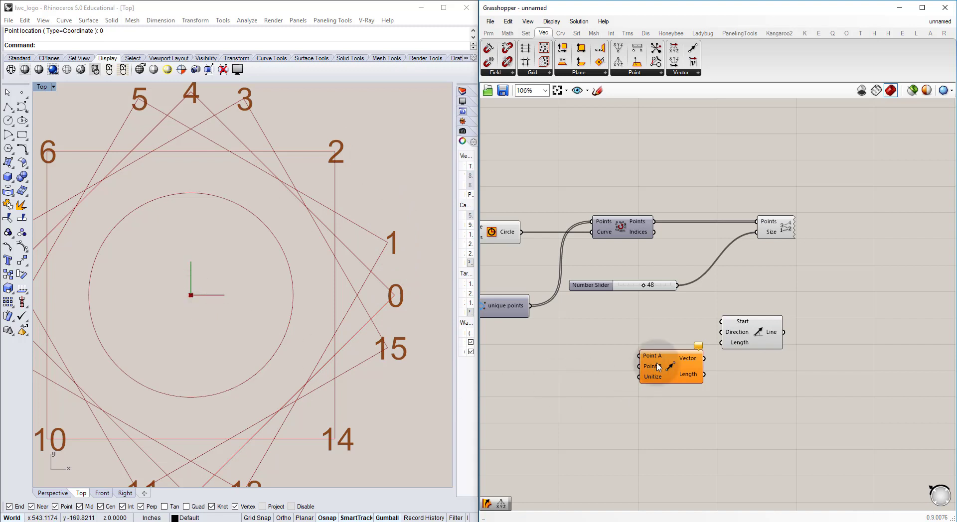
Step: Extract Line SDL's Start input as a separate point parameter, place it ahead of Vector 2Pt and name it Start: Origin
scroll(658, 367, "up", 2)
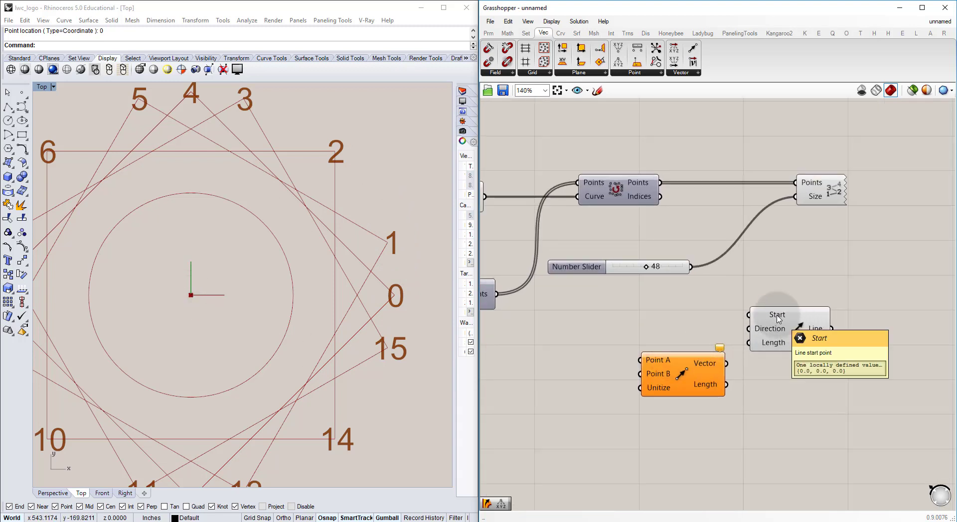
right_click(654, 359)
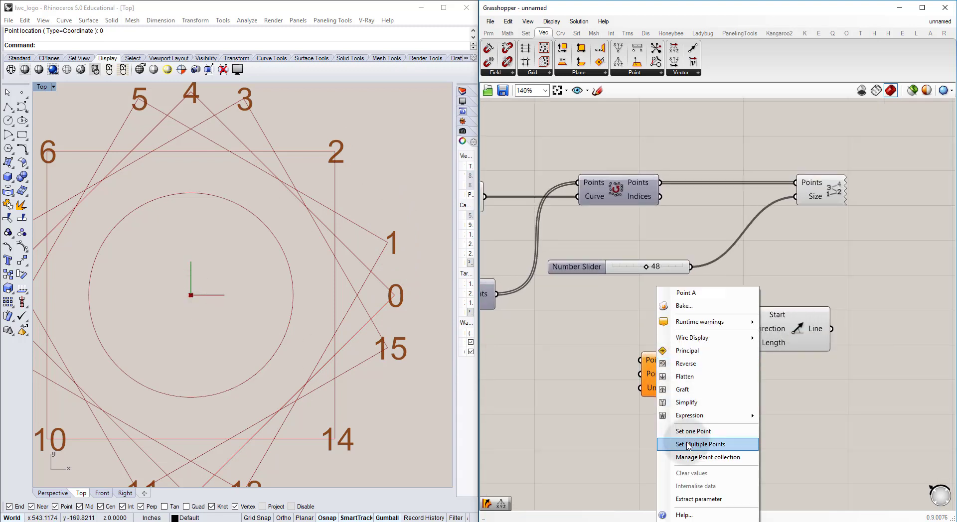
left_click(626, 430)
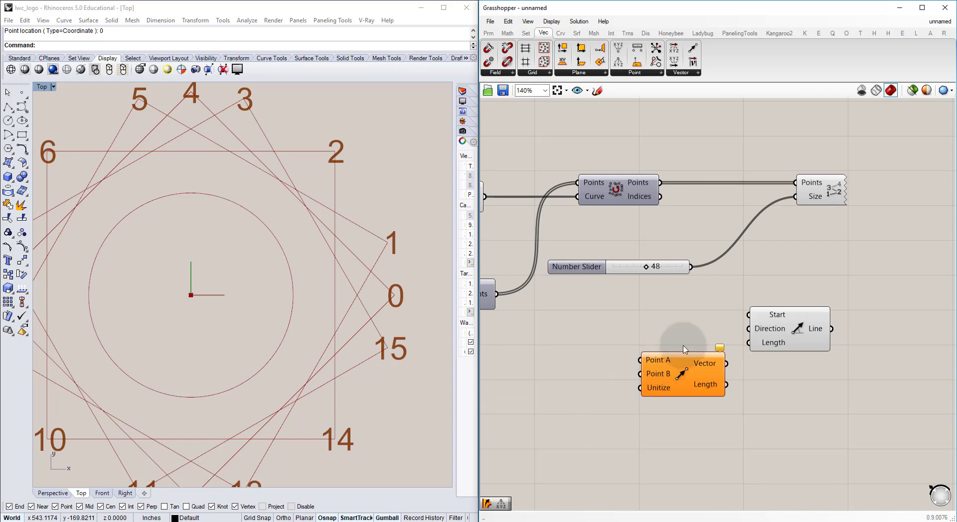
right_click(776, 317)
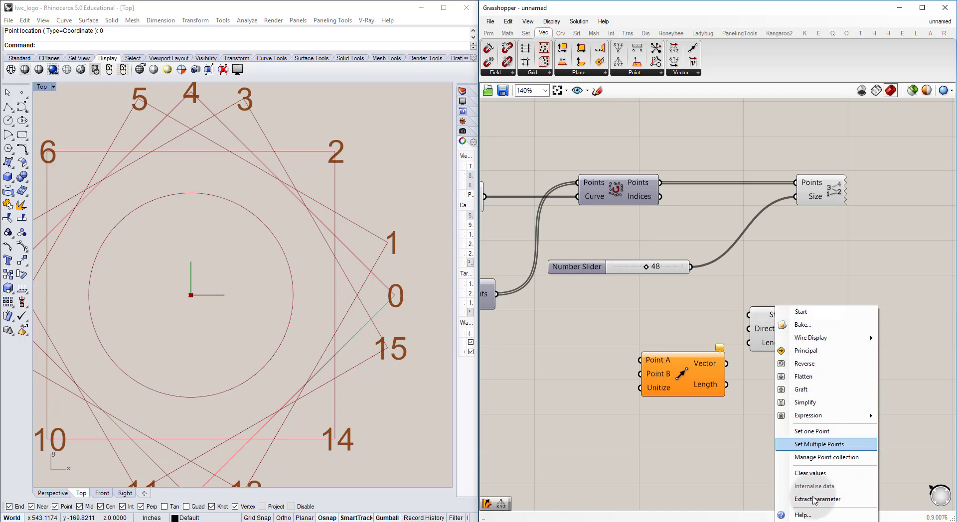
left_click(829, 500)
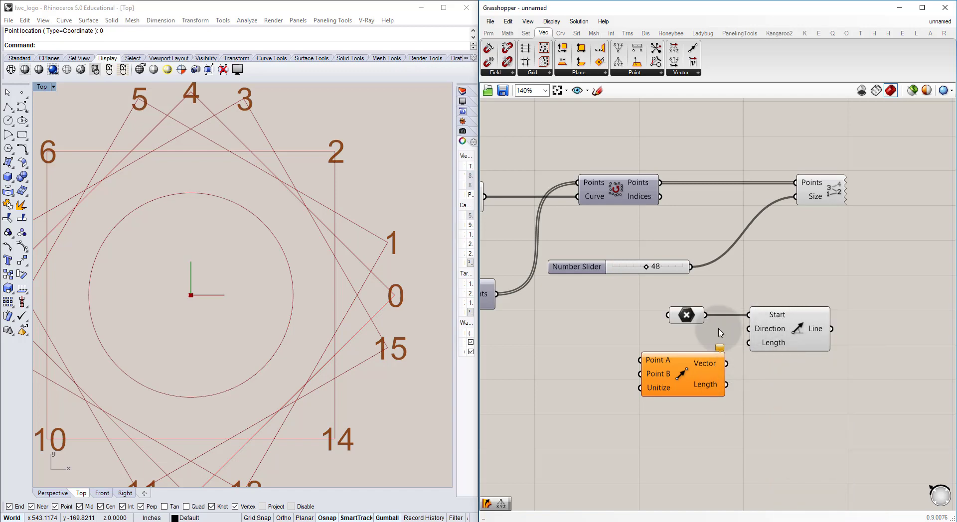
left_click(686, 316)
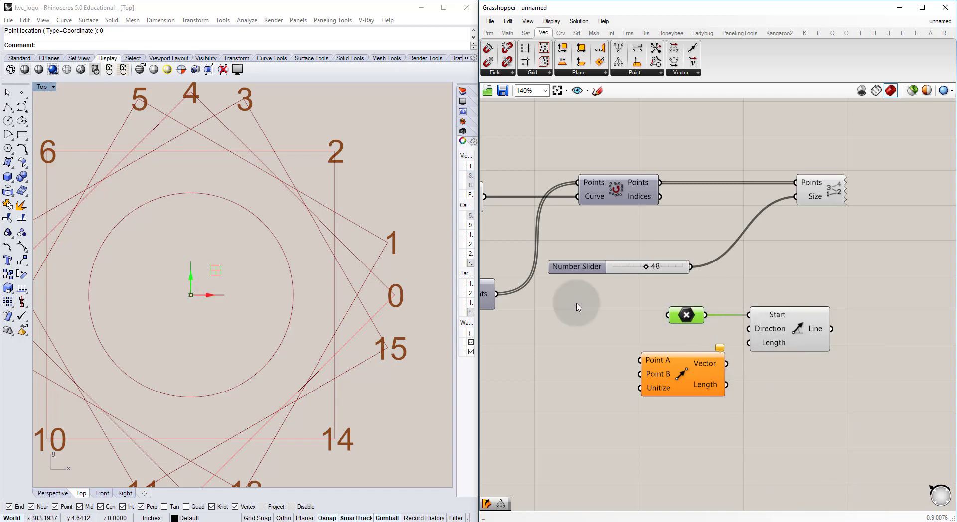
left_click_drag(684, 318, 593, 317)
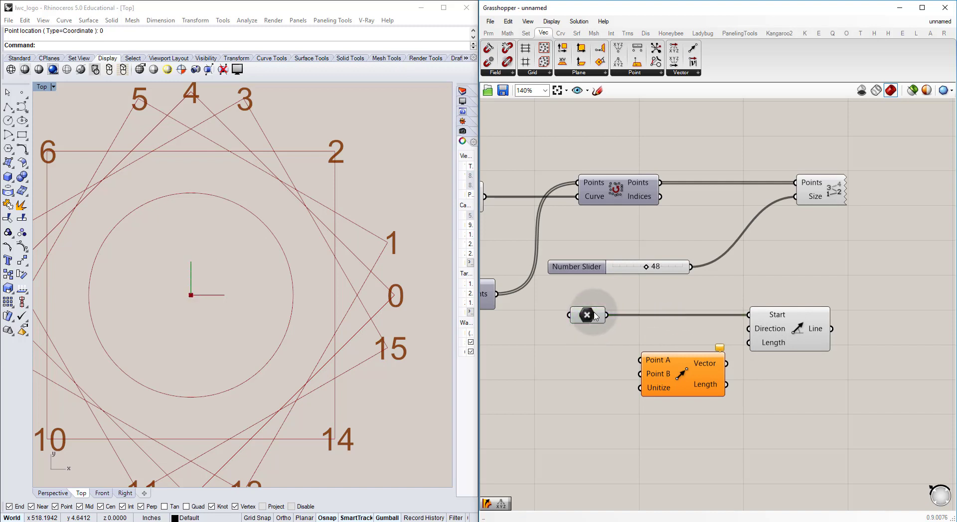
right_click(598, 319)
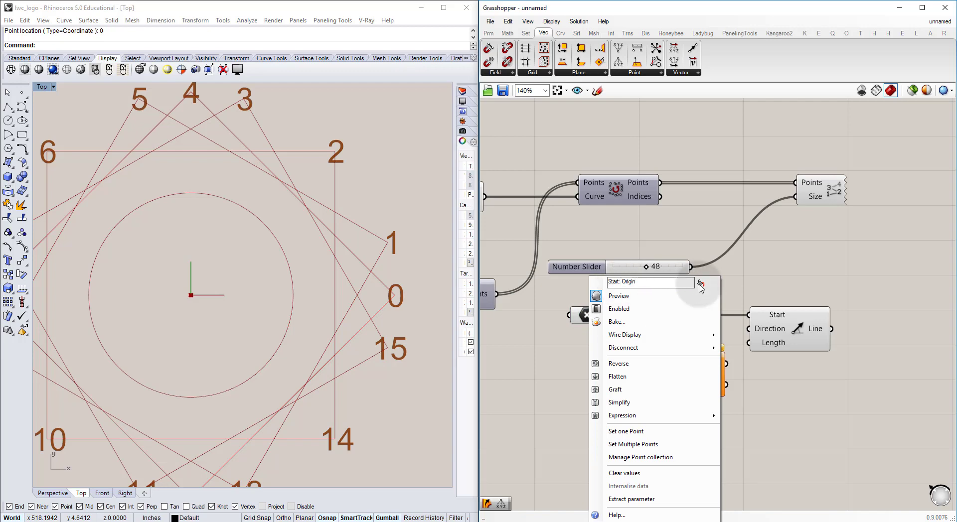
key("Return")
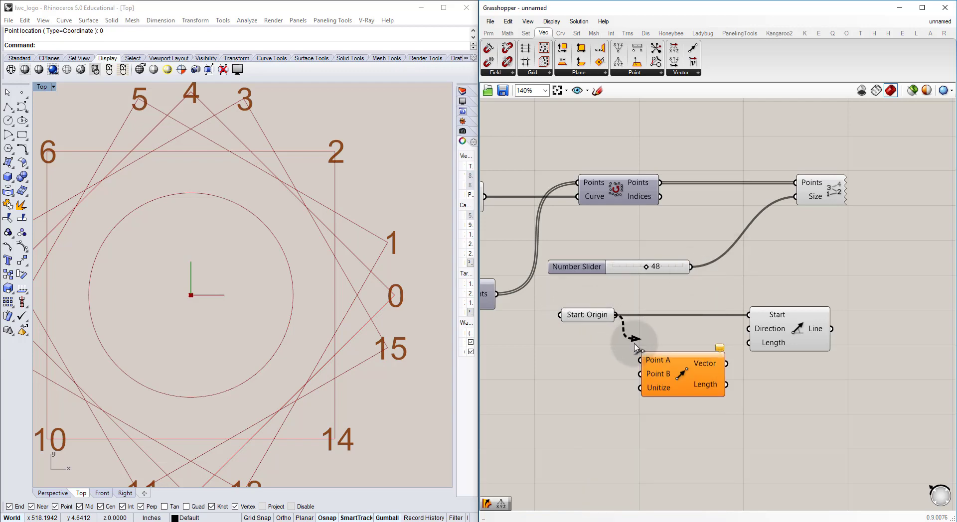
Step: Wire Start: Origin to Vector 2Pt's Point A, the sorted Points to Point B, and Vector to Line SDL's Direction
left_click_drag(818, 394, 782, 422)
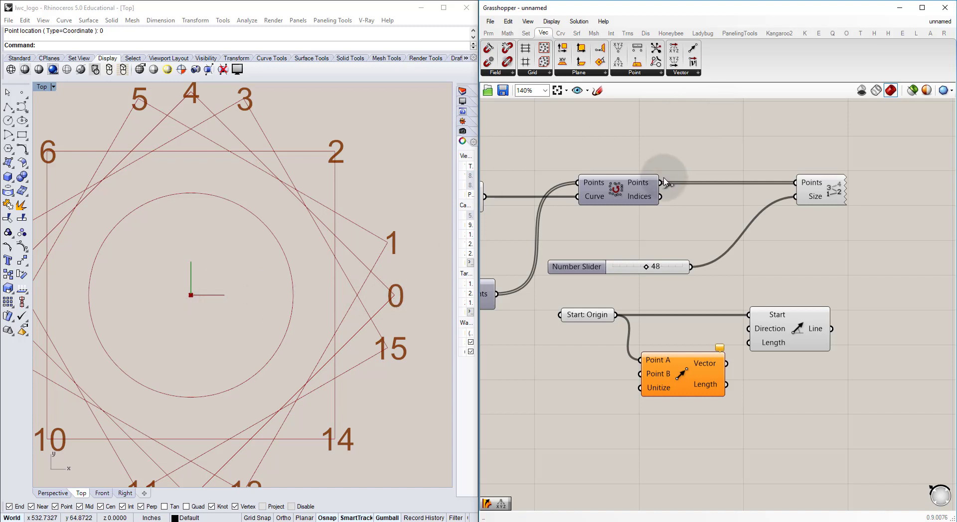
left_click_drag(660, 183, 649, 374)
left_click_drag(726, 363, 919, 331)
Step: Add a number slider with value 500 and connect it to Line SDL's Length input
right_click_drag(811, 365, 716, 350)
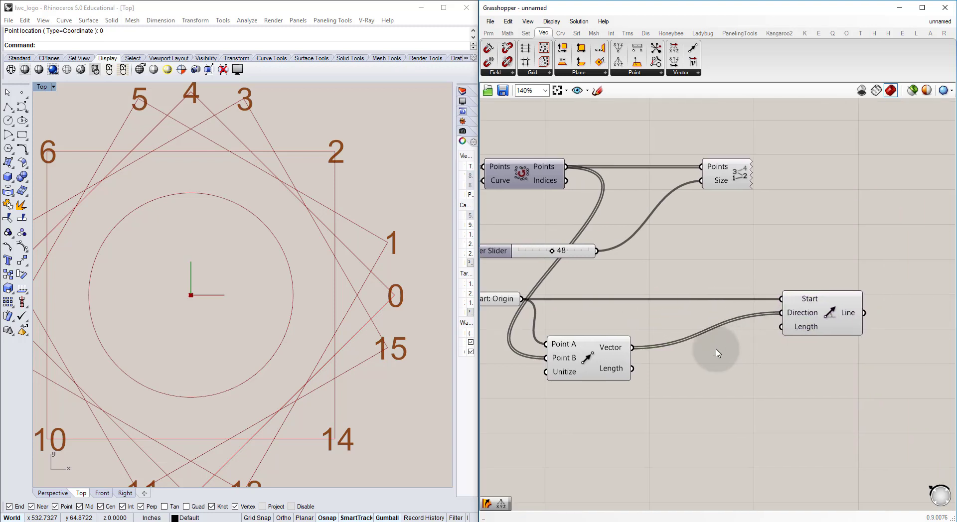
double_click(716, 353)
key("Return")
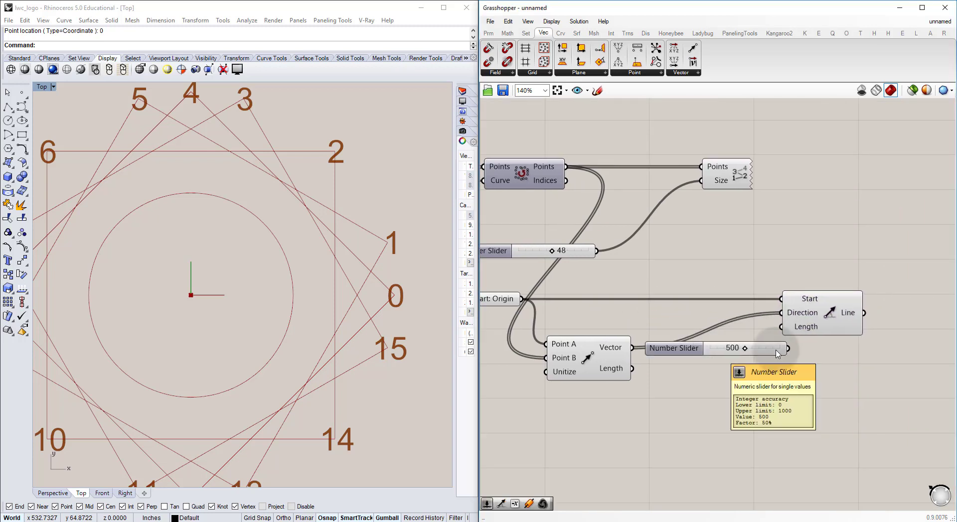
left_click_drag(788, 349, 781, 328)
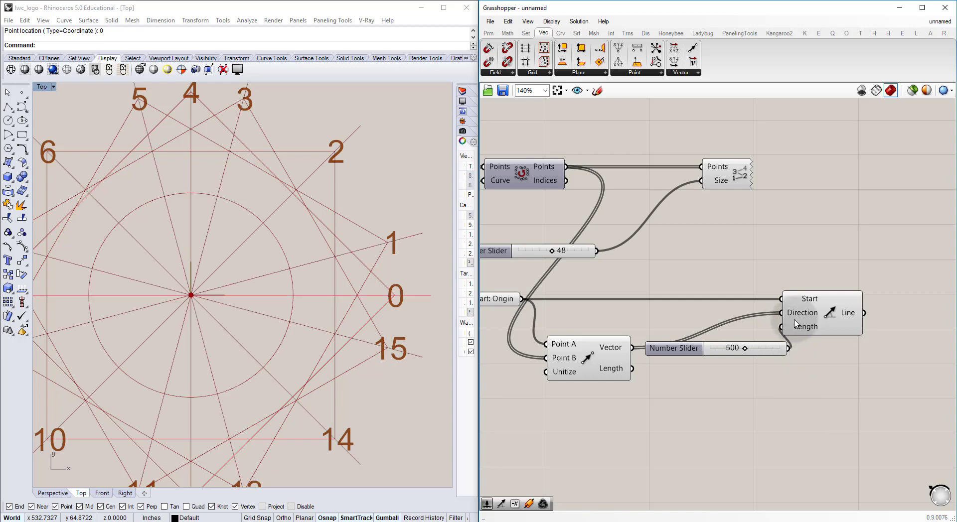
Step: Set the line length slider to 572 and view the tower in Perspective
scroll(237, 272, "down", 5)
right_click_drag(246, 301, 284, 293)
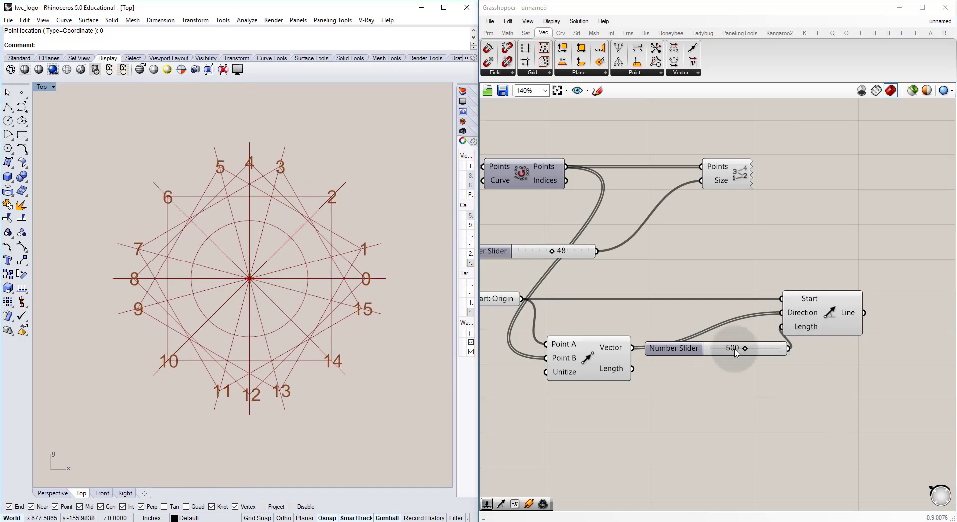
left_click_drag(746, 350, 754, 349)
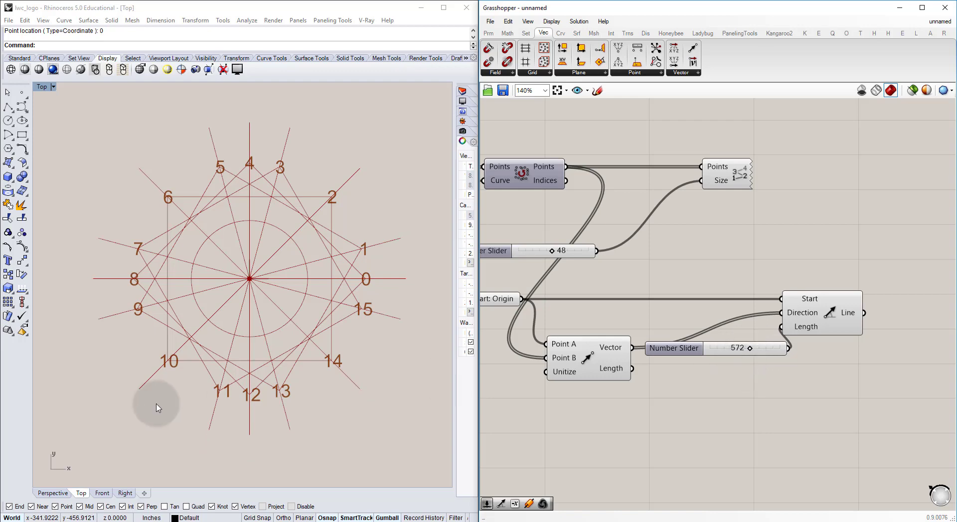
left_click(44, 493)
right_click_drag(273, 381, 246, 349)
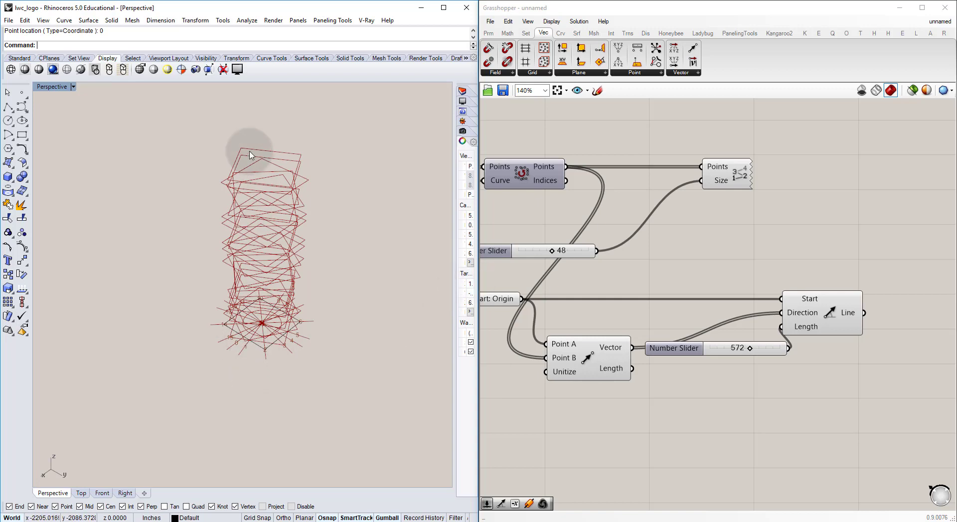
Step: Add an Extrude component after Line SDL and connect the Line output to its Base input
right_click_drag(811, 291, 647, 292)
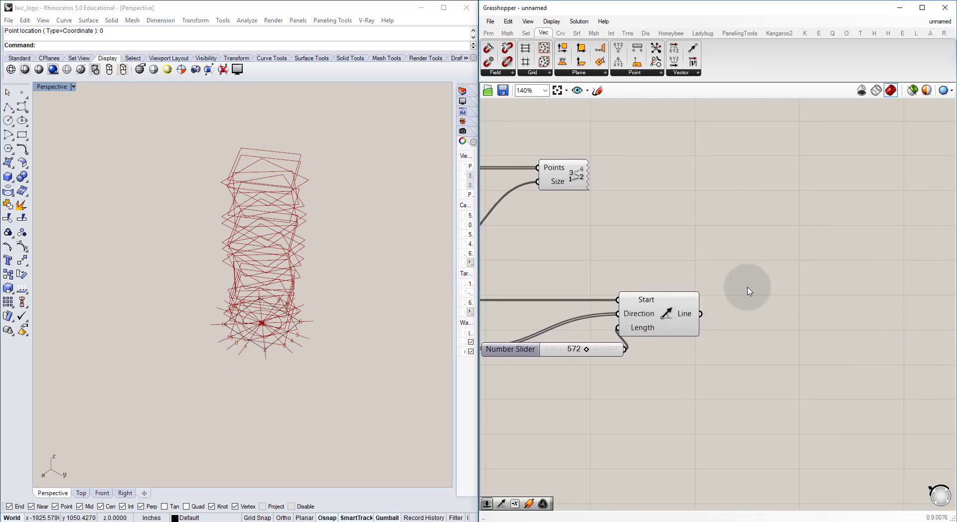
double_click(753, 285)
type("extr")
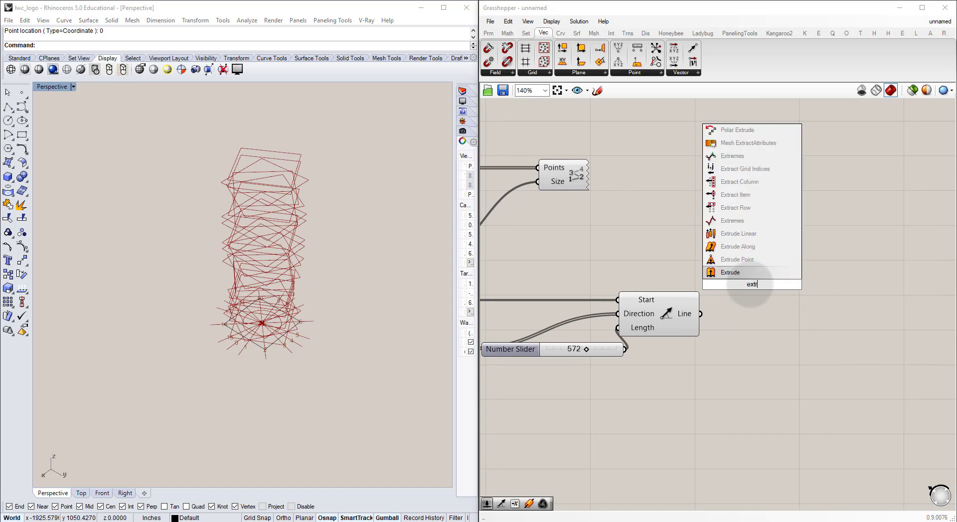
type("ude")
left_click(738, 272)
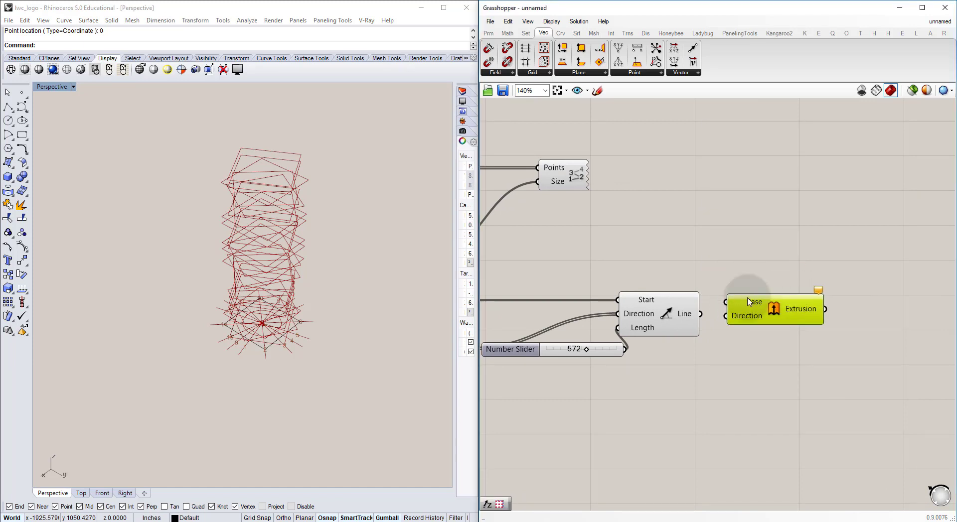
left_click_drag(730, 308, 814, 320)
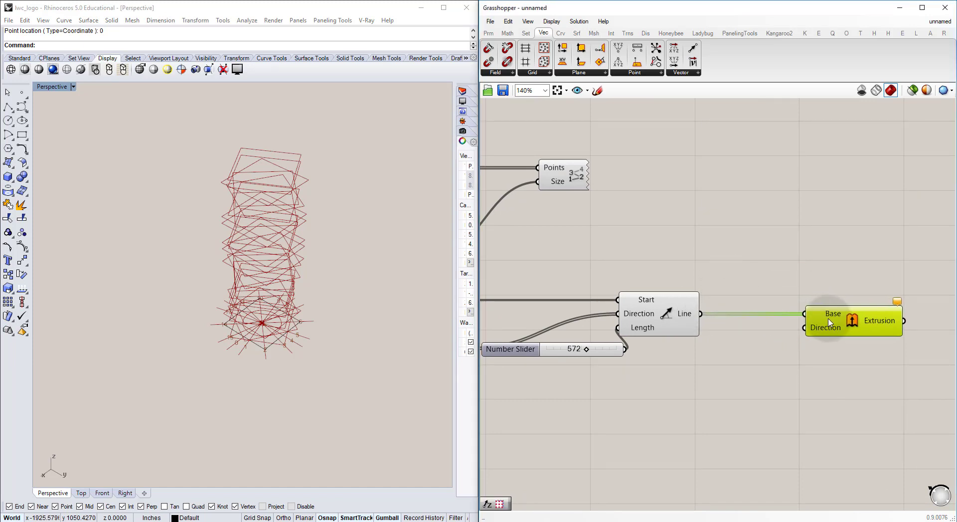
Step: Add a Unit Z component below the line-to-extrusion wire and connect its Unit vector output to Extrude's Direction
double_click(749, 357)
type("z")
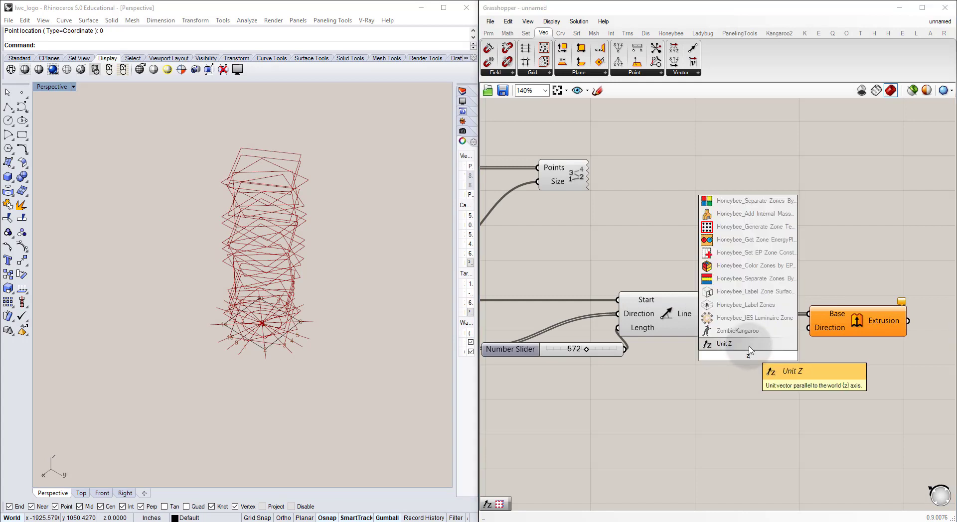
left_click(749, 346)
left_click_drag(803, 342, 808, 328)
left_click_drag(753, 359, 758, 367)
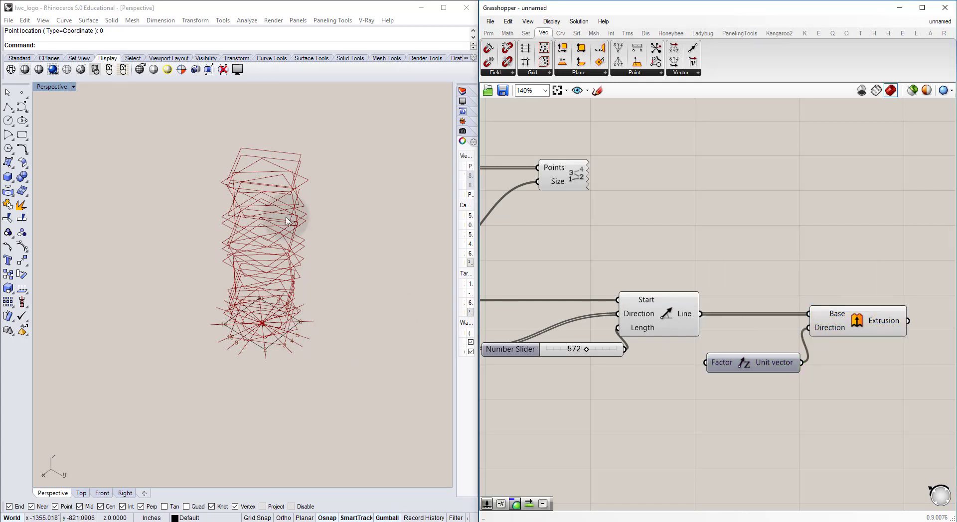
Step: Enlarge the 2000 panel feeding the domain end in the Slabs section and name it Tower Height (in)
right_click_drag(274, 274, 270, 167)
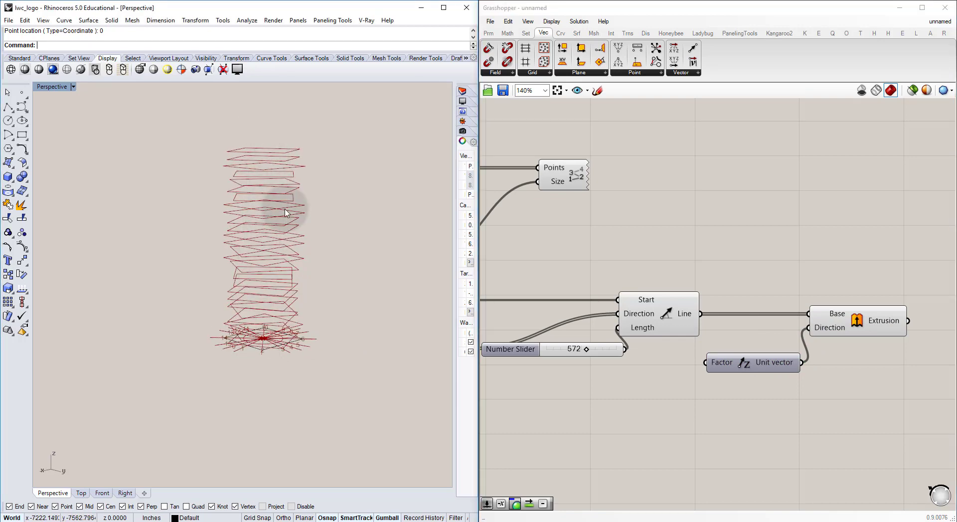
right_click_drag(672, 217, 700, 261)
scroll(697, 257, "down", 6)
right_click_drag(605, 185, 731, 380)
right_click_drag(651, 331, 831, 328)
scroll(608, 349, "up", 8)
left_click(623, 330)
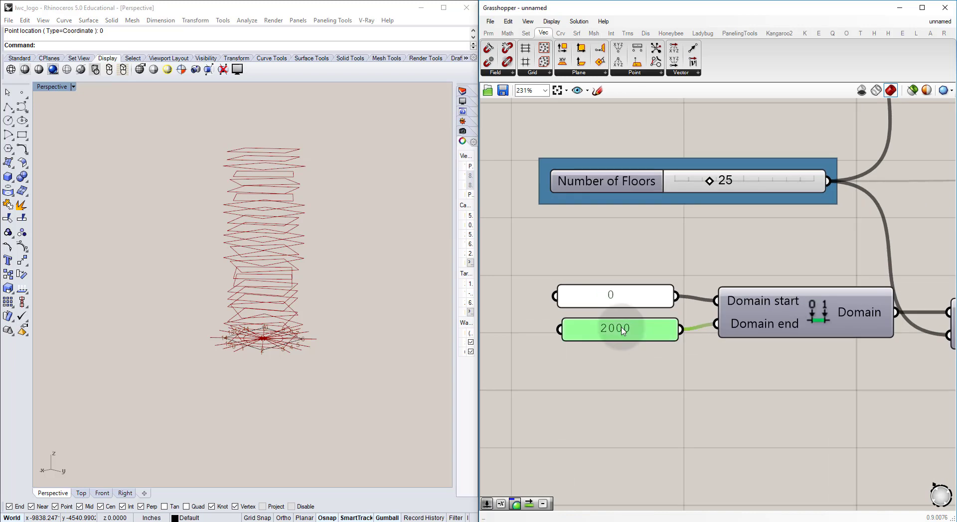
left_click_drag(631, 334, 609, 344)
right_click(609, 344)
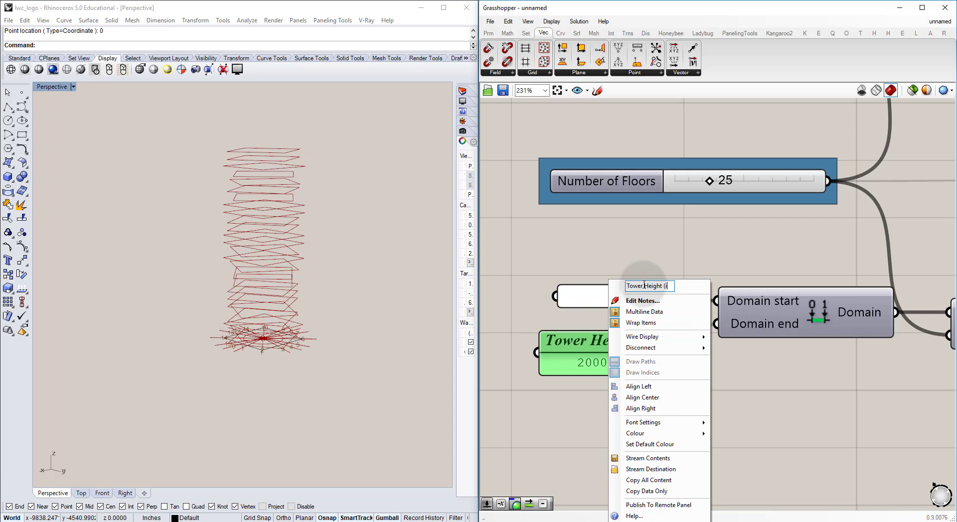
key("Return")
Step: Widen the Tower Height (in) panel enough to show its full title
right_click_drag(675, 379, 629, 327)
right_click_drag(499, 313, 592, 308)
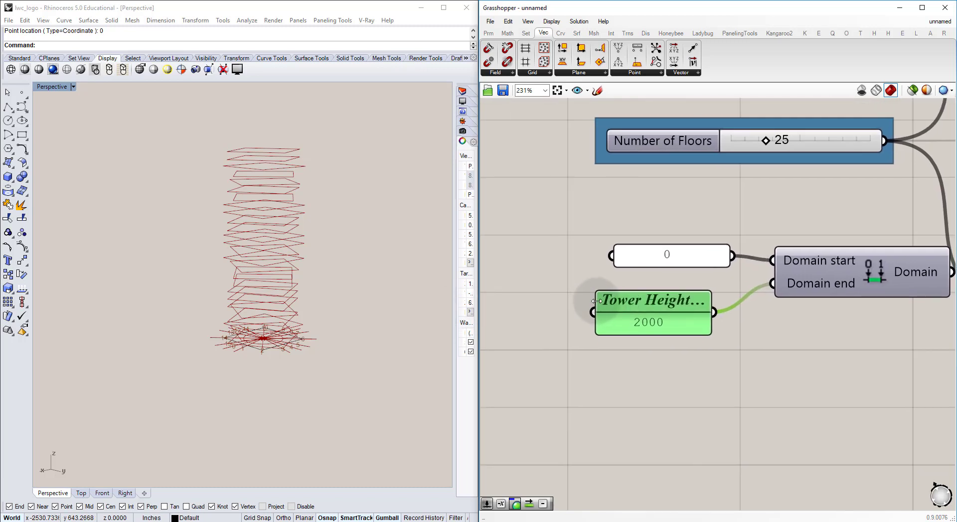
left_click_drag(596, 301, 513, 301)
right_click(691, 306)
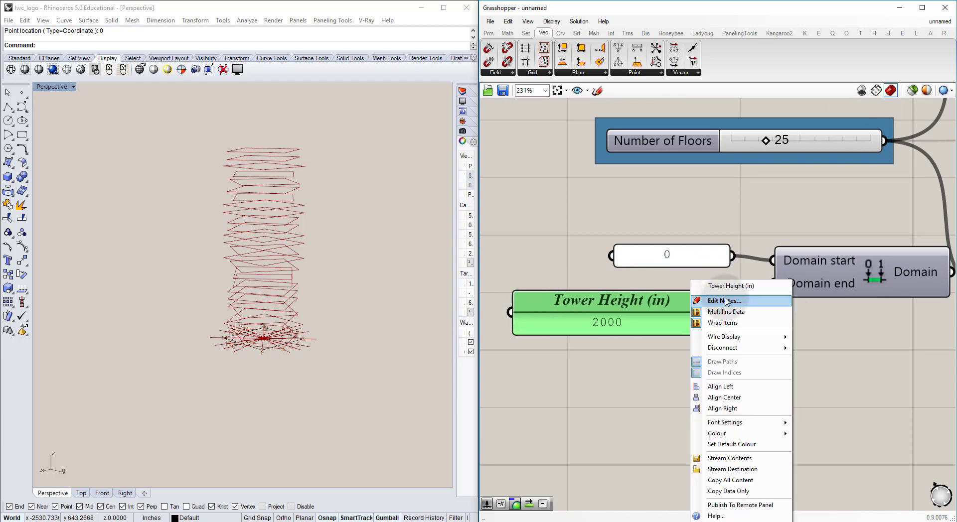
left_click(673, 376)
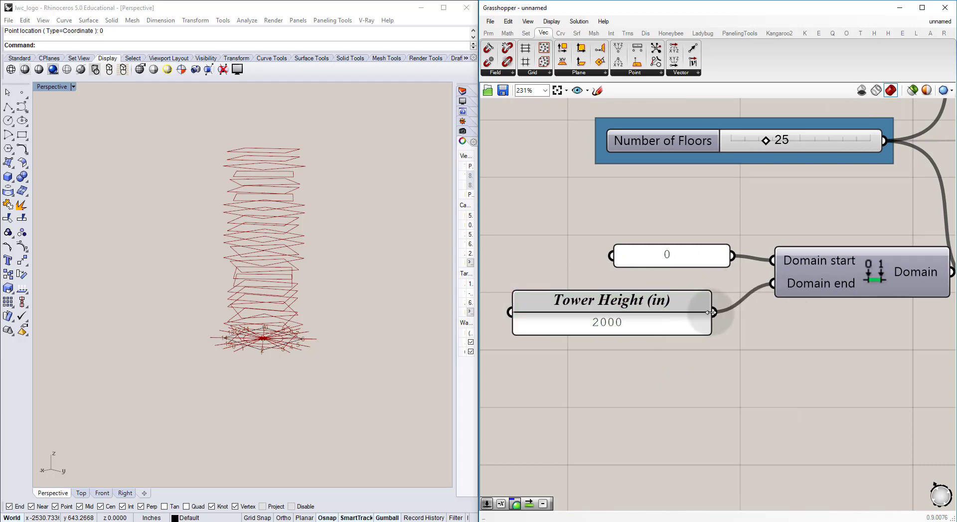
Step: Connect the Tower Height (in) panel to the Factor input of Unit Z in the Vertical Connections section
left_click_drag(752, 302, 683, 302)
scroll(686, 308, "down", 6)
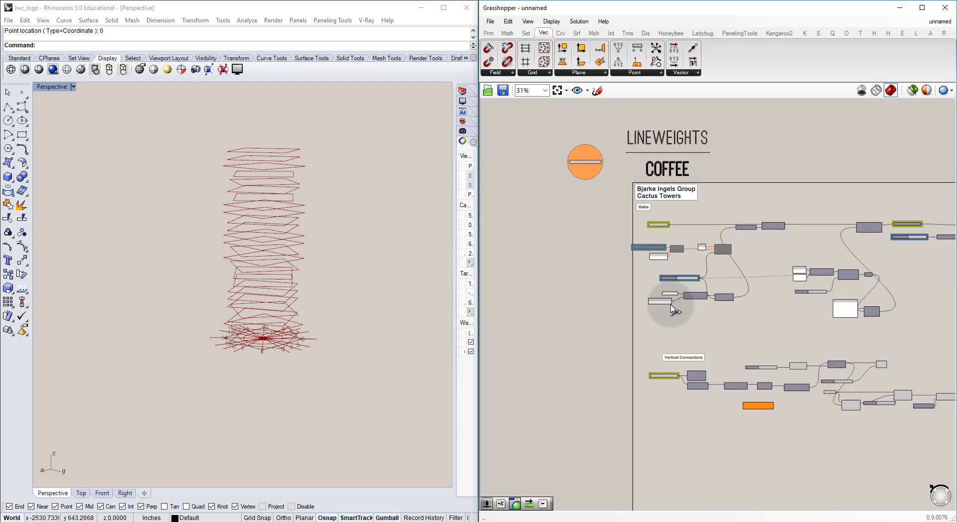
scroll(927, 413, "up", 4)
left_click_drag(947, 422, 772, 409)
scroll(865, 420, "up", 3)
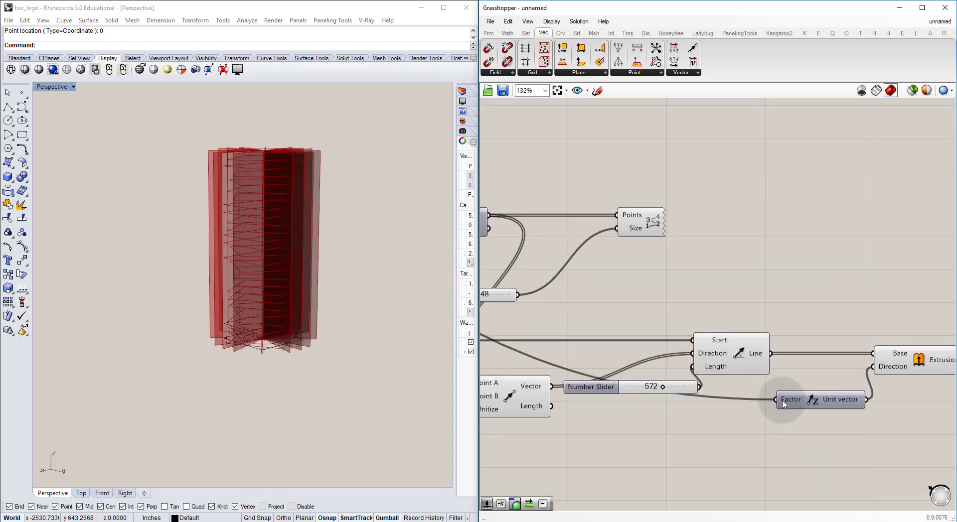
Step: Rename Unit Z's Factor input to Tower Height (in)
right_click(783, 404)
left_click(720, 368)
left_click(592, 305)
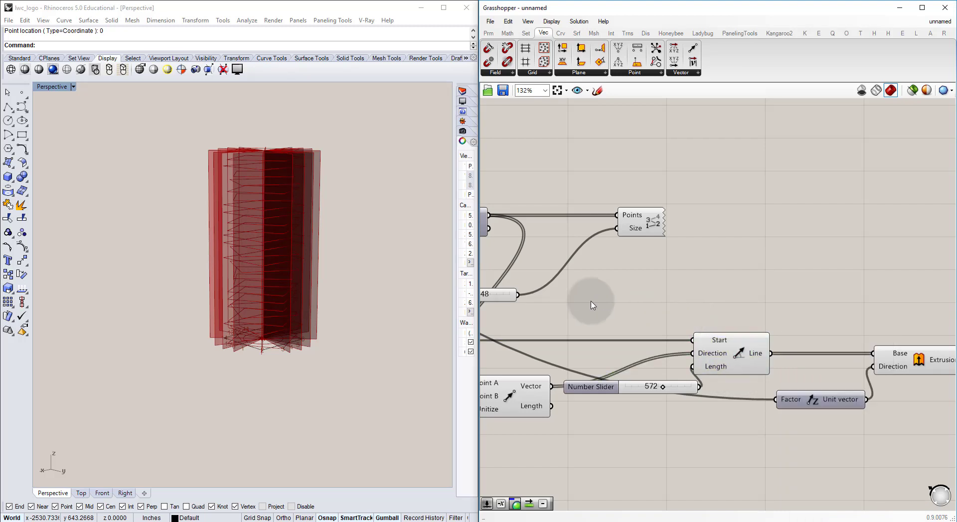
right_click(789, 404)
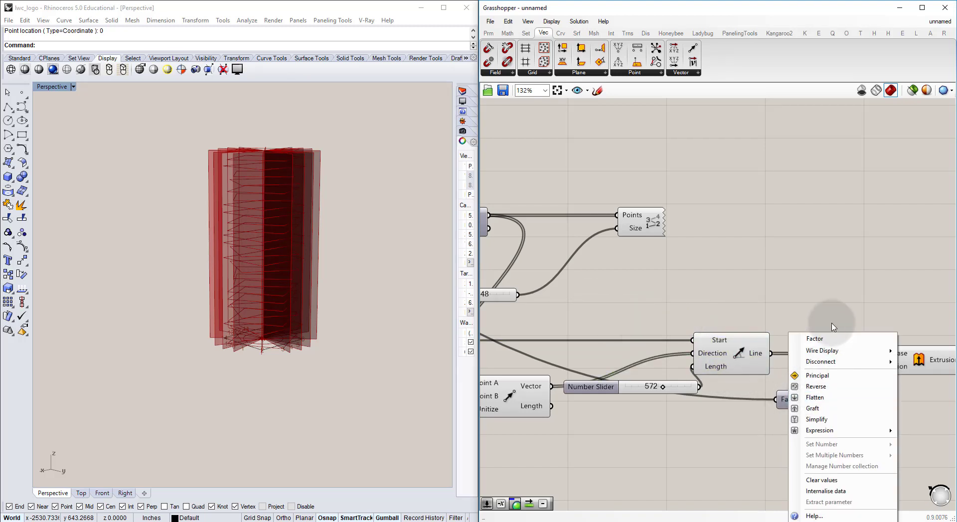
type("Tower Height (in)")
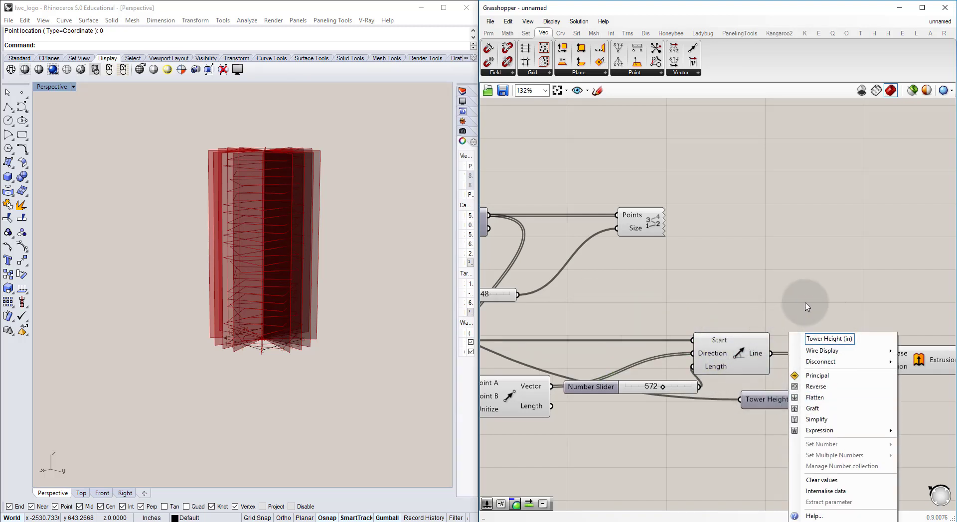
left_click(775, 420)
Step: Set the wire display of Unit Z's Tower Height (in) input to hidden
right_click(772, 403)
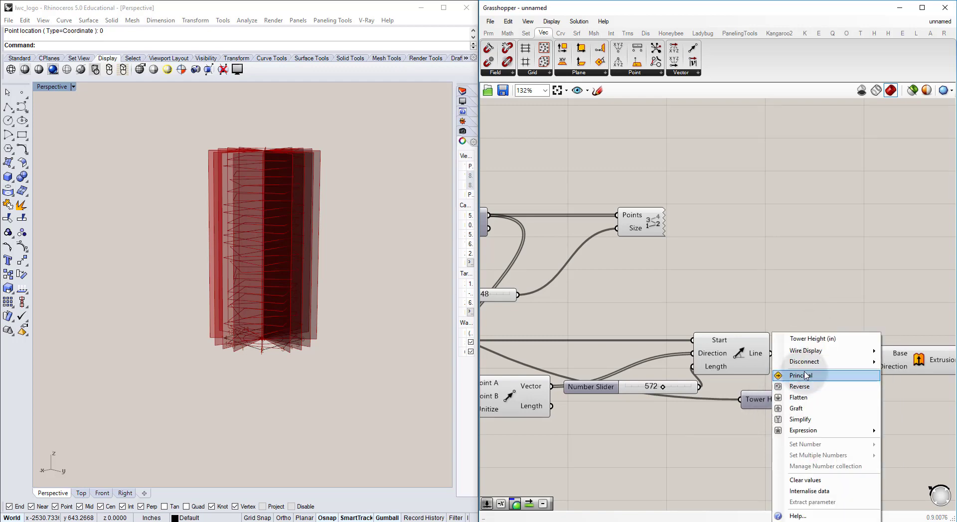
mouse_move(848, 351)
left_click(913, 373)
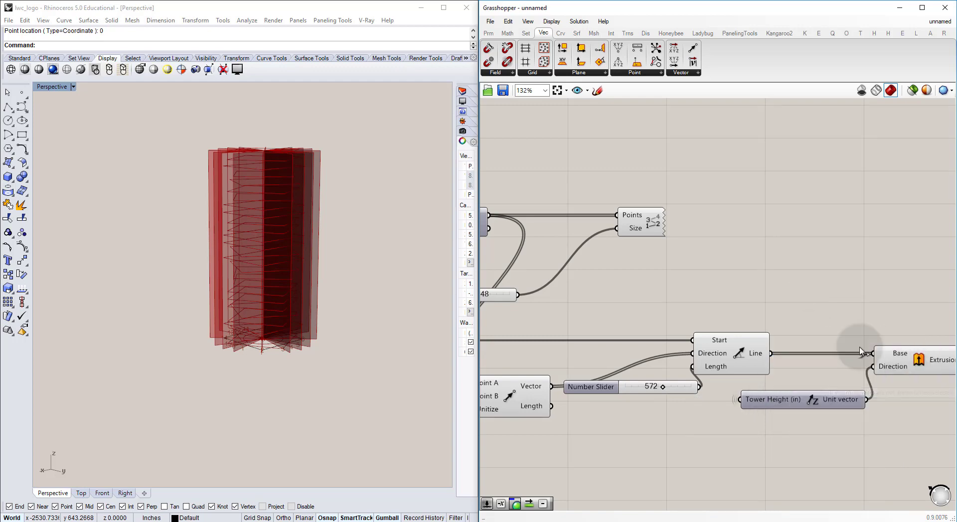
Step: Move the Unit Z component slightly down, clear of the Line-to-Extrusion connection
left_click_drag(802, 408, 797, 422)
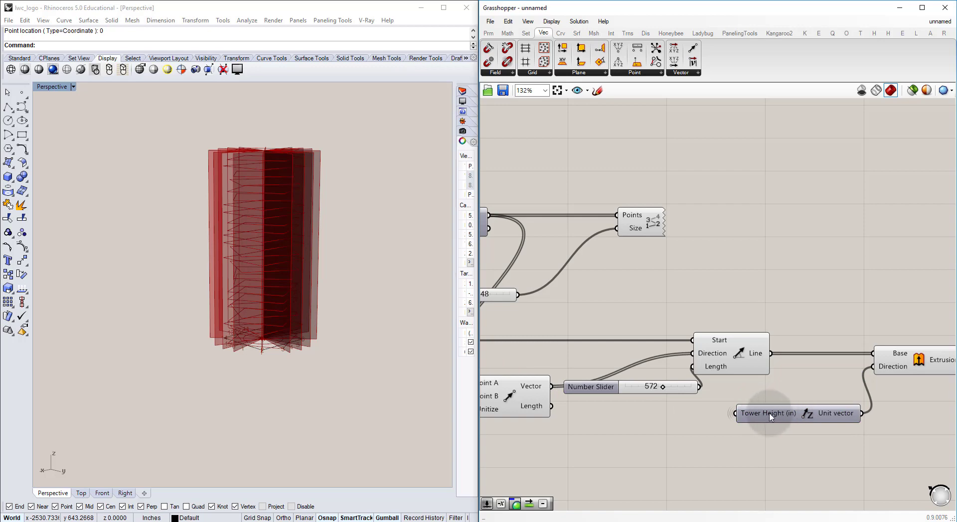
right_click_drag(835, 388, 744, 396)
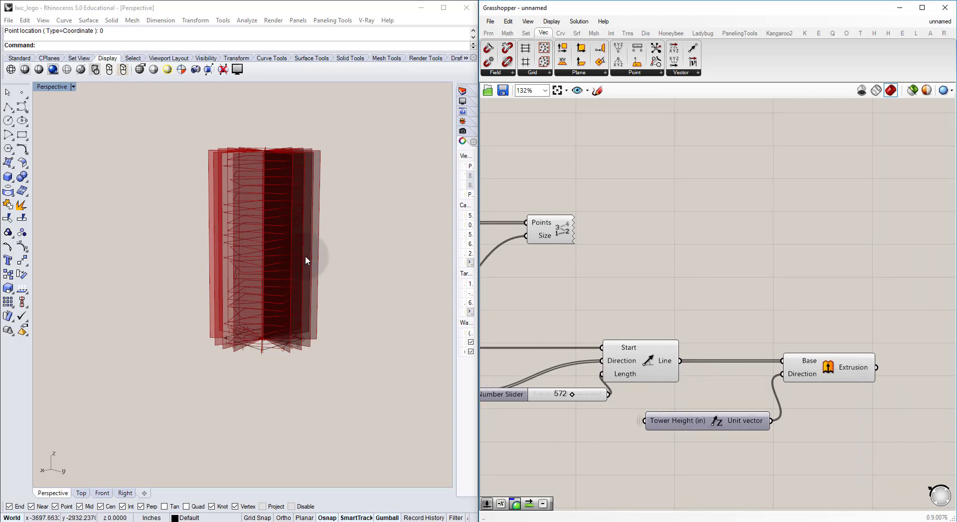
Step: Turn on the two Custom Previews in the yellow group and inspect the shaded slabs against the extruded radial walls
right_click_drag(240, 183, 252, 304)
scroll(246, 305, "up", 5)
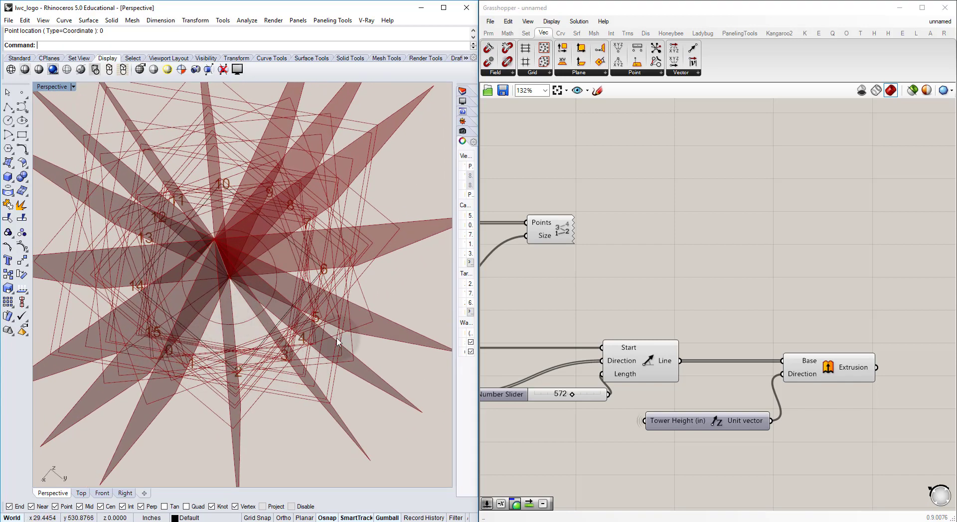
right_click_drag(122, 412, 240, 326)
scroll(242, 324, "down", 5)
scroll(618, 239, "down", 4)
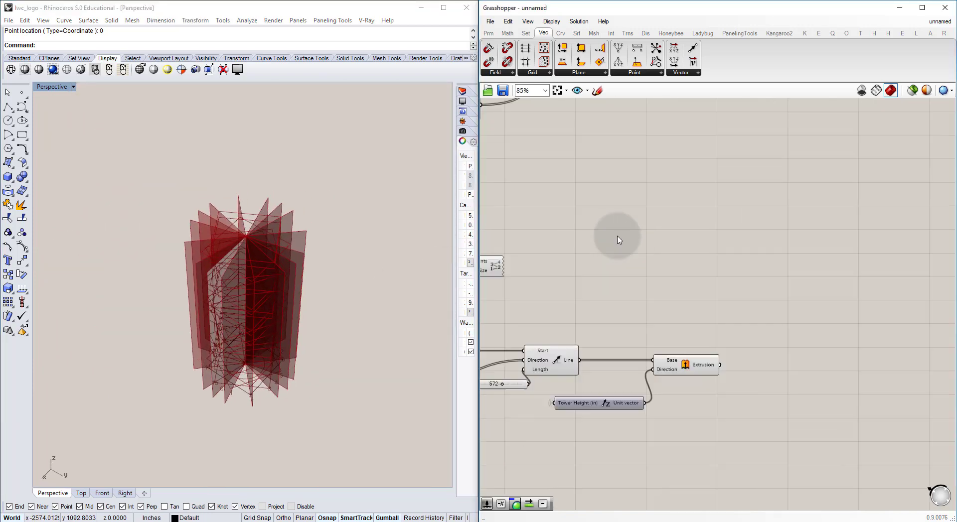
right_click_drag(629, 233, 574, 329)
right_click_drag(707, 186, 655, 231)
scroll(757, 187, "up", 2)
left_click_drag(849, 230, 770, 190)
left_click(671, 311)
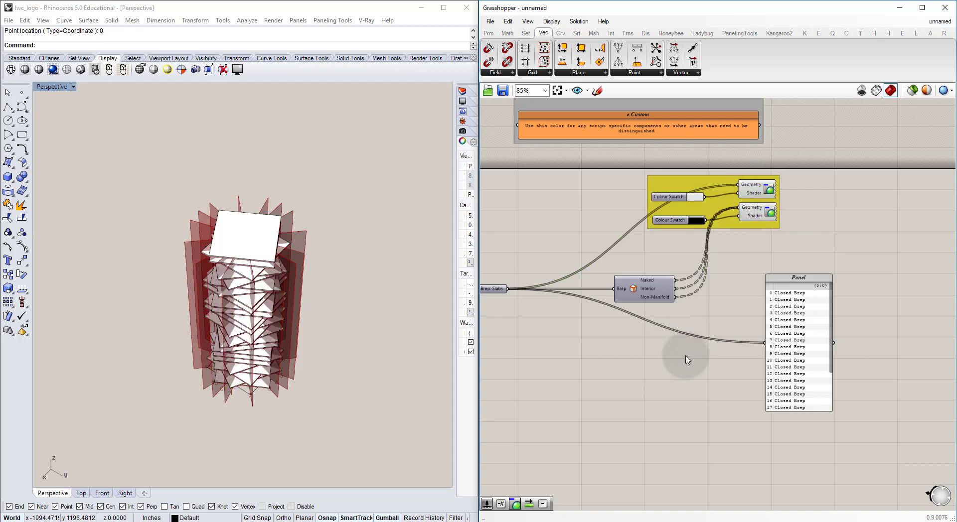
right_click_drag(185, 330, 283, 300)
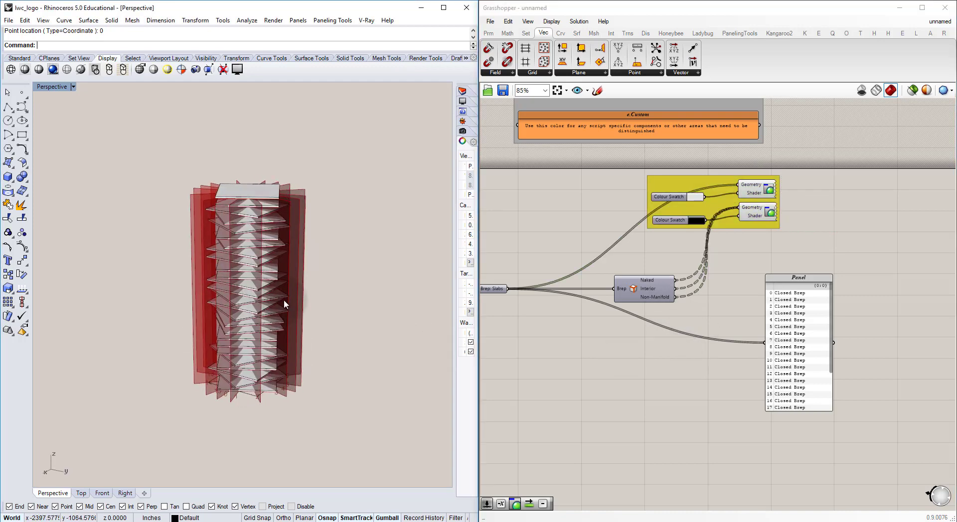
scroll(284, 302, "up", 5)
right_click_drag(262, 260, 167, 273)
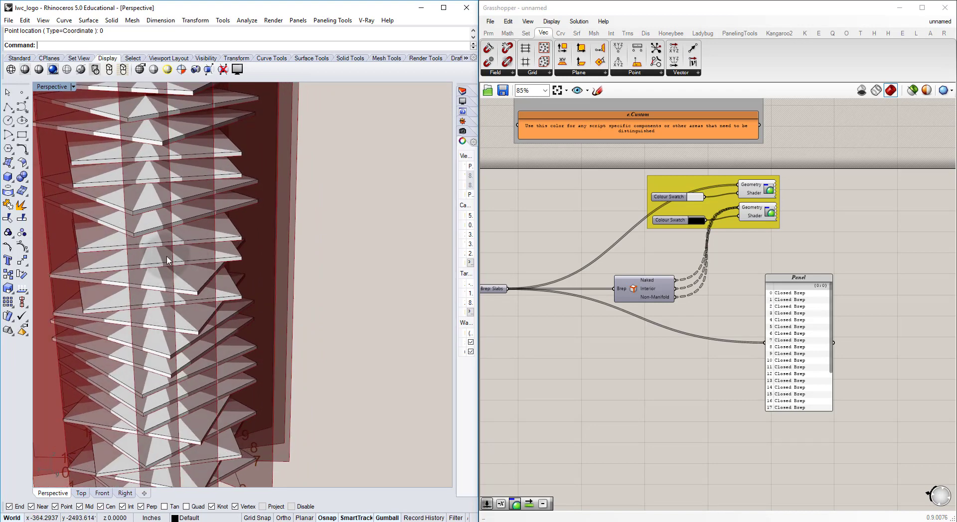
scroll(643, 319, "down", 5)
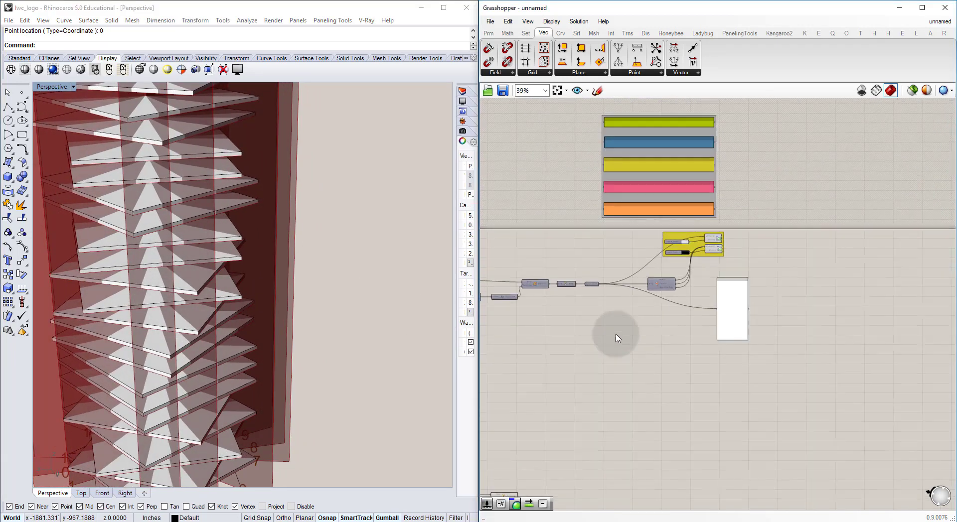
scroll(667, 319, "up", 8)
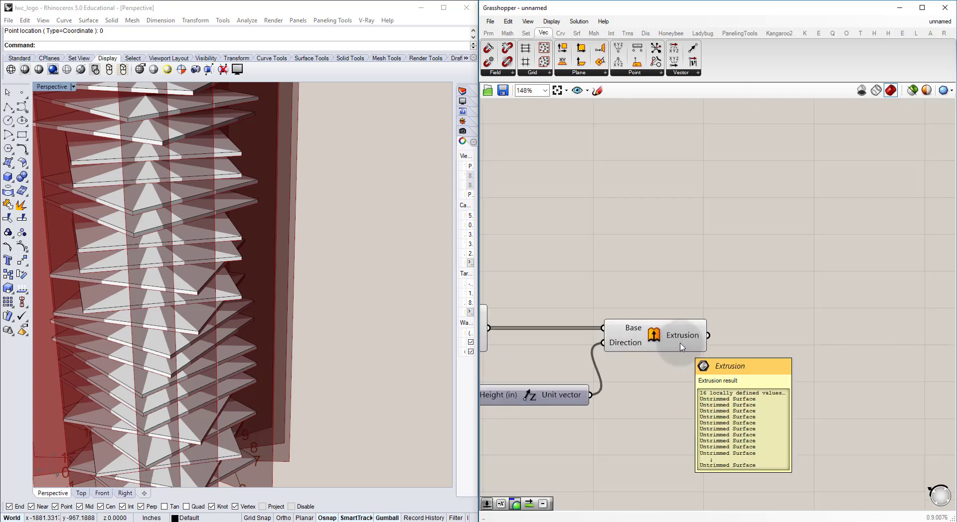
scroll(648, 324, "up", 3)
double_click(792, 261)
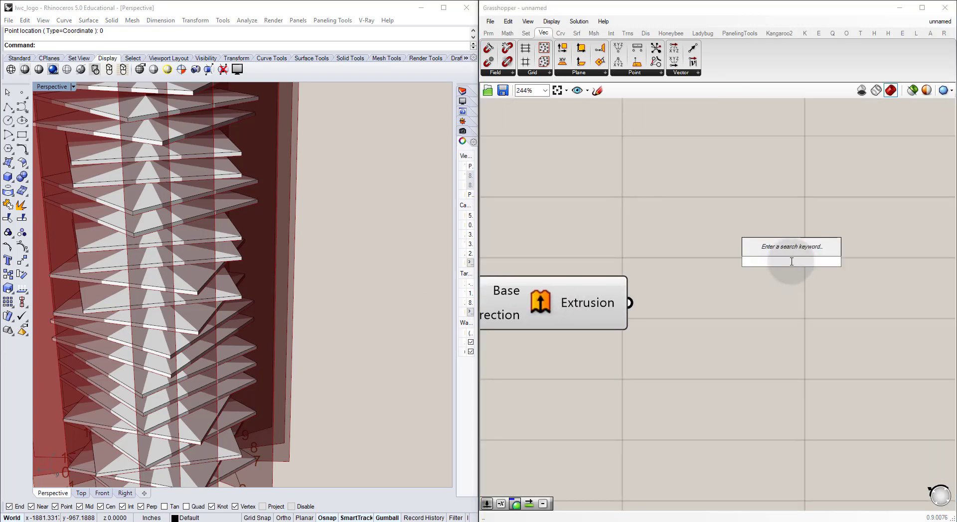
type("intersec")
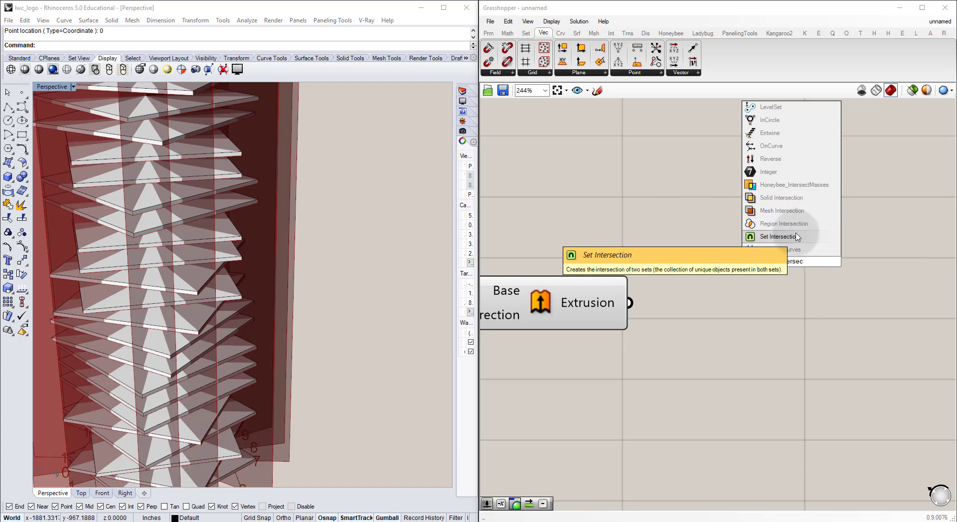
left_click(682, 193)
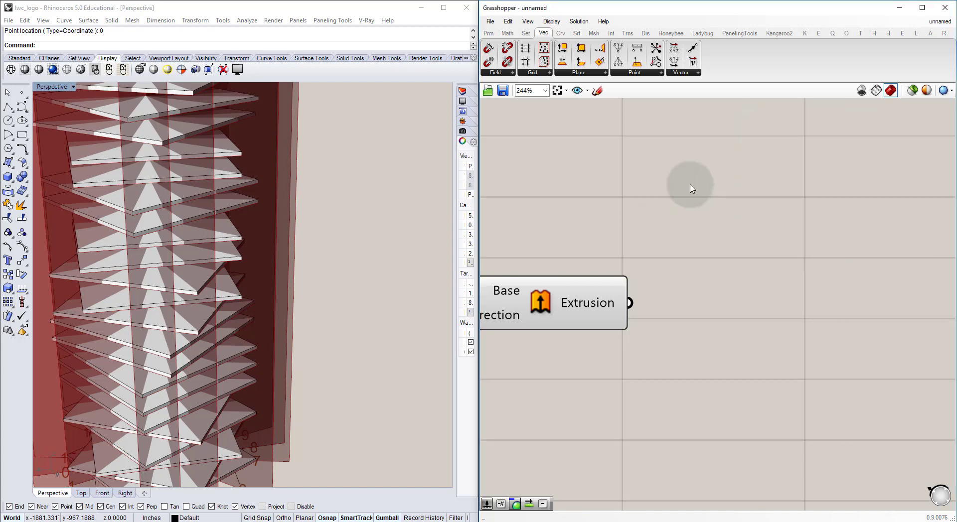
Step: Open the full list of Physical intersection components
left_click(611, 33)
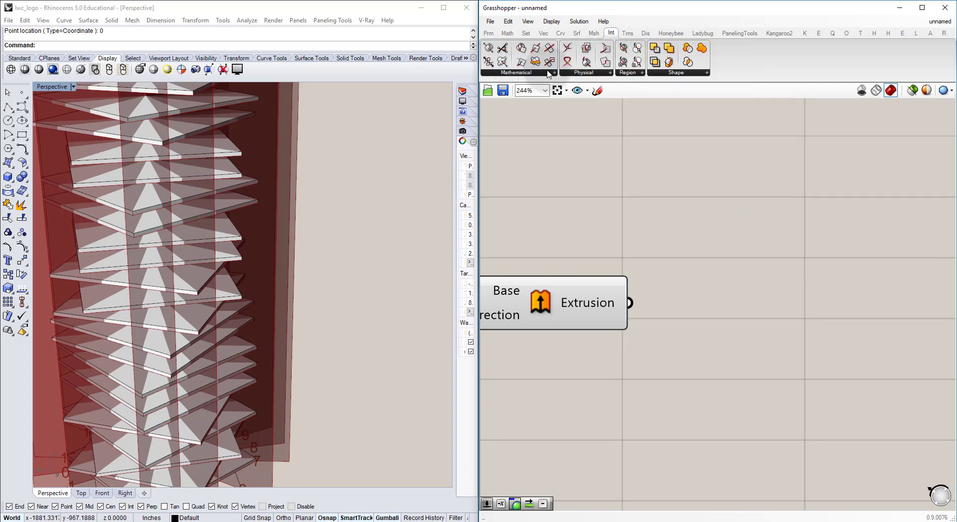
left_click(577, 74)
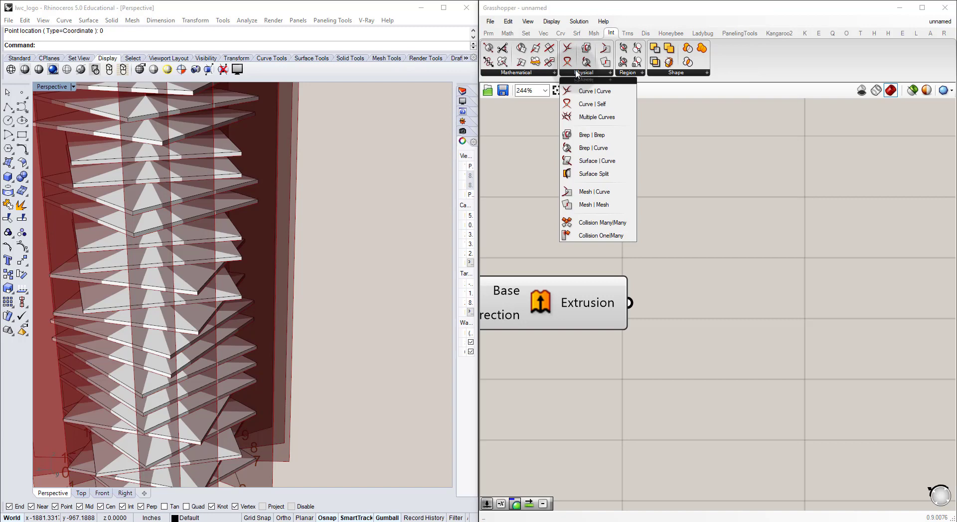
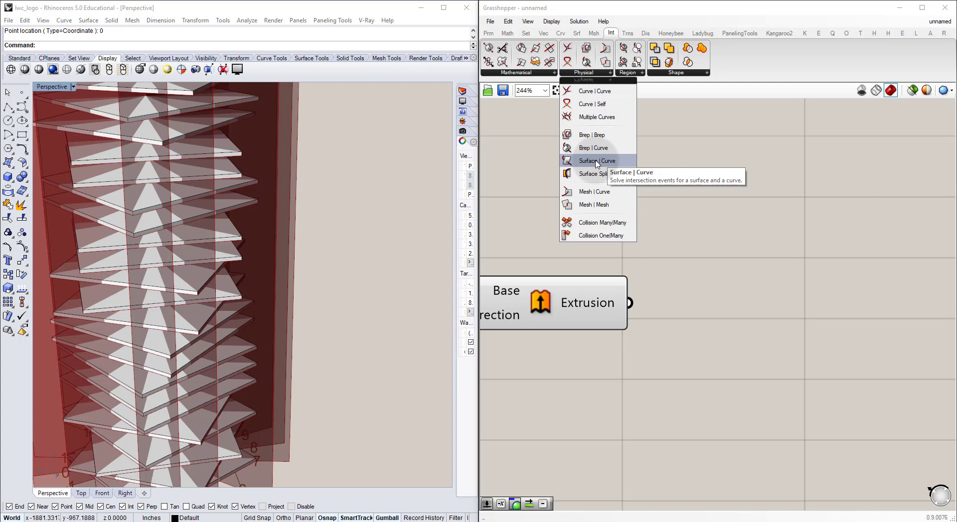
Step: Add a Surface | Curve intersection component beside the Extrude component and connect the Extrusion output to its Surface input
left_click(538, 73)
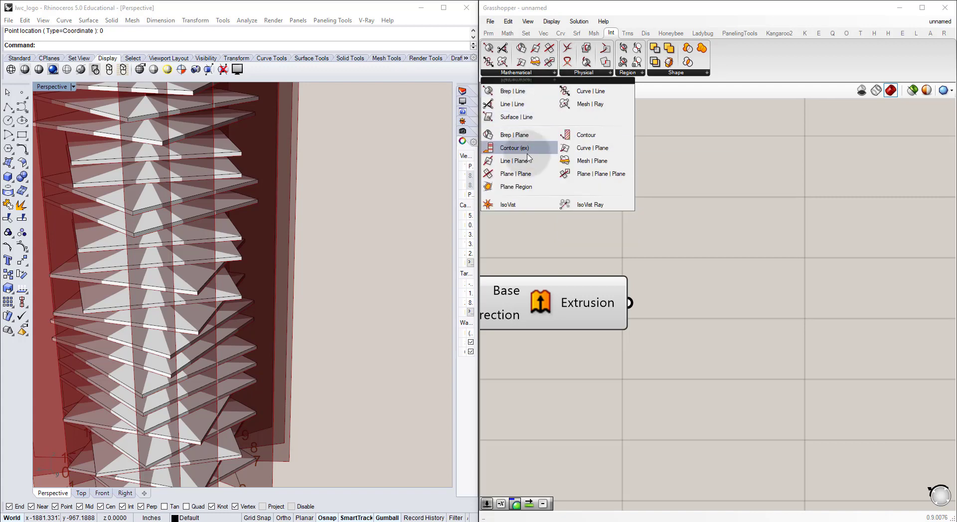
left_click(591, 73)
left_click_drag(593, 160, 789, 328)
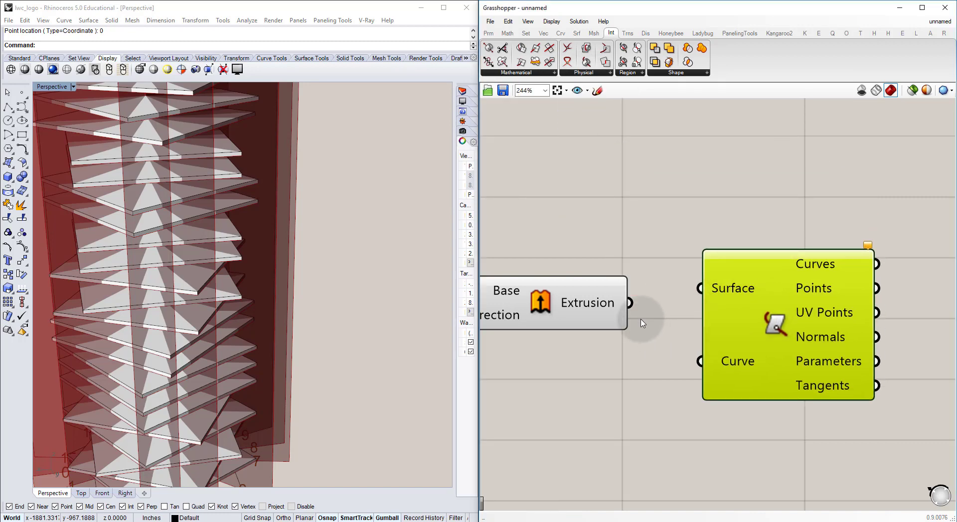
left_click_drag(629, 302, 701, 290)
scroll(701, 293, "down", 4)
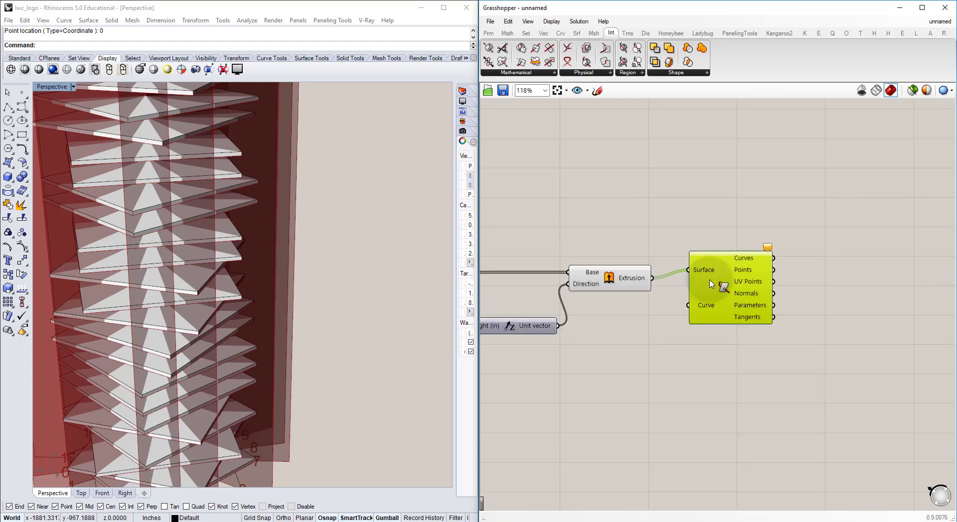
left_click(688, 284)
Step: Duplicate the Rotated Slab Boundaries curve parameter under Vertical Connections and feed the copy from the original
scroll(688, 284, "down", 3)
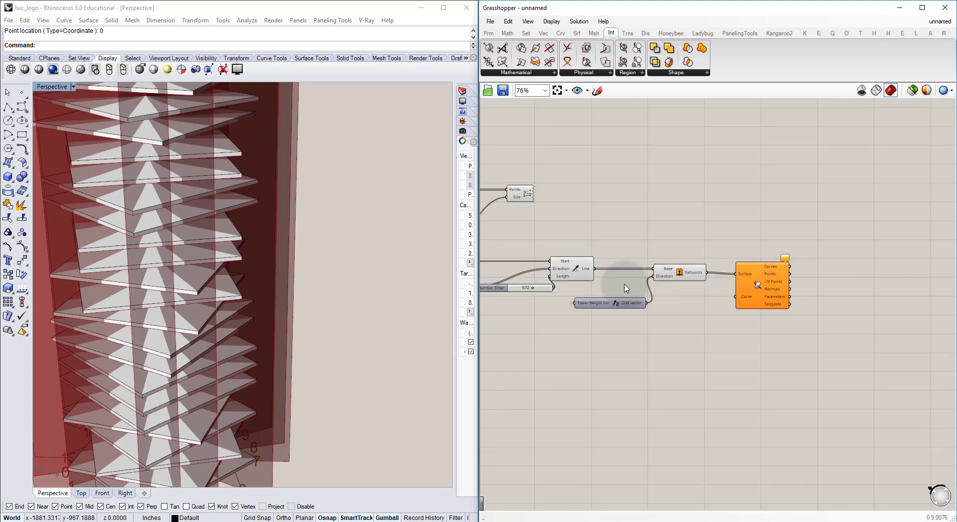
right_click_drag(569, 274, 698, 265)
scroll(697, 264, "down", 2)
scroll(556, 249, "up", 5)
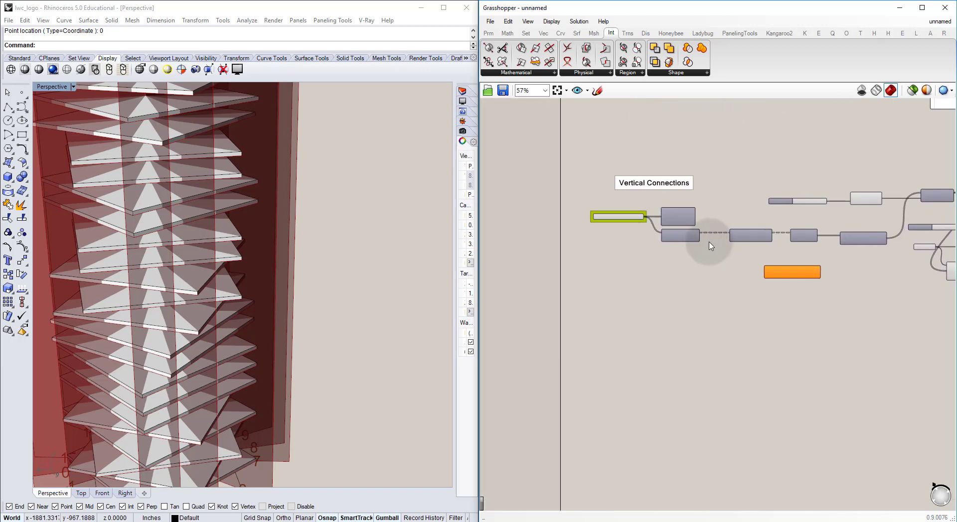
scroll(626, 221, "up", 1)
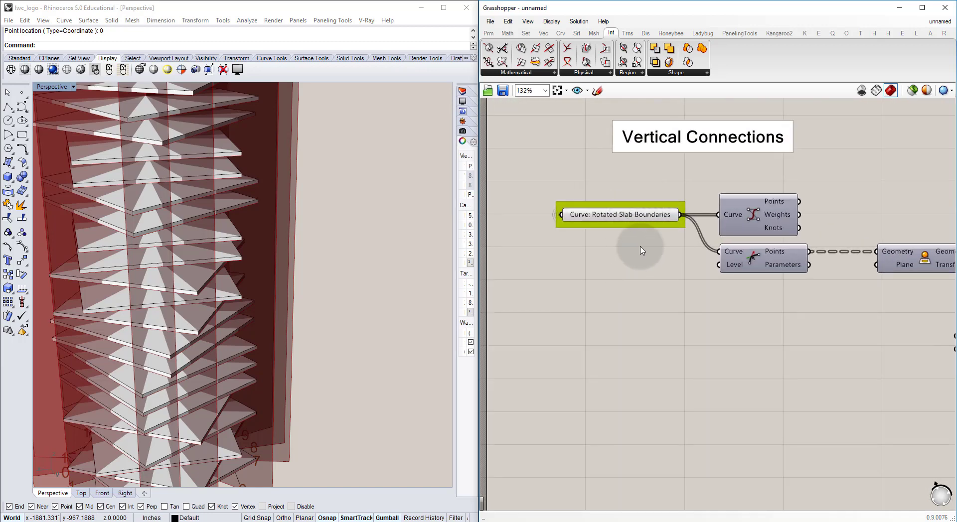
left_click(612, 226)
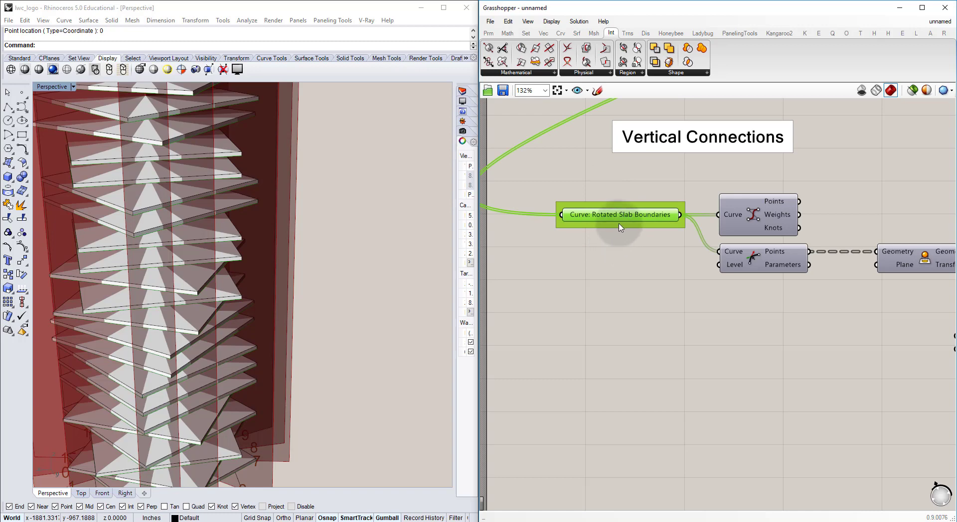
left_click_drag(621, 228, 650, 280, "alt")
left_click_drag(643, 226, 677, 340)
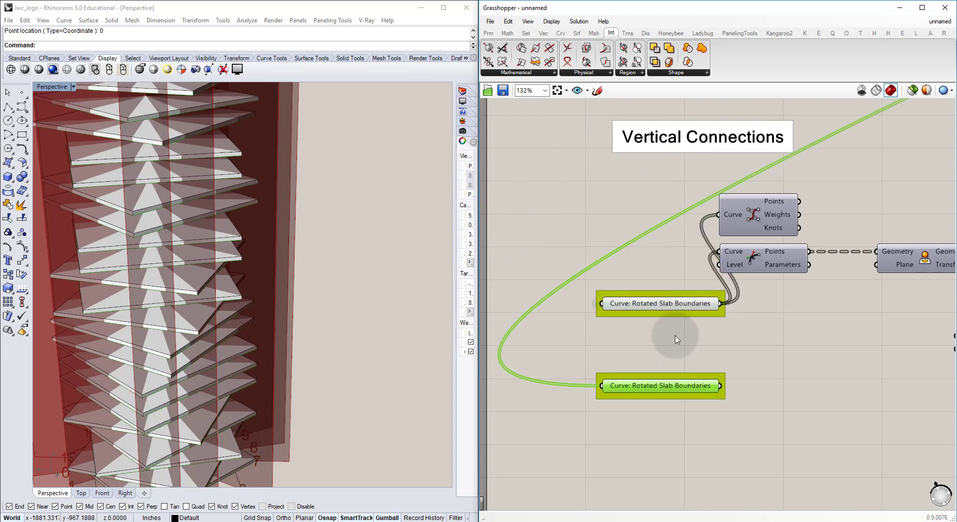
left_click_drag(682, 308, 603, 385)
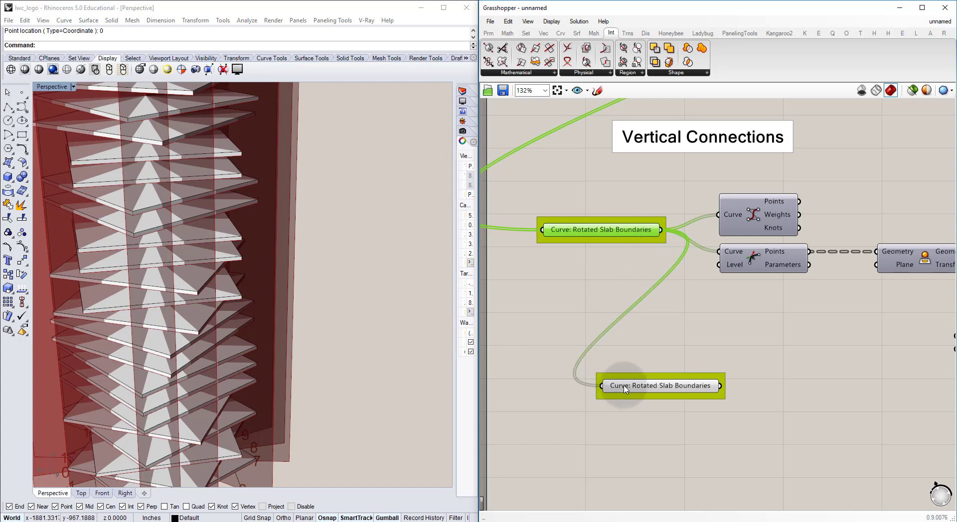
Step: Move the copied Rotated Slab Boundaries parameter beside the Surface | Curve component and connect it to the Curve input
scroll(624, 388, "down", 6)
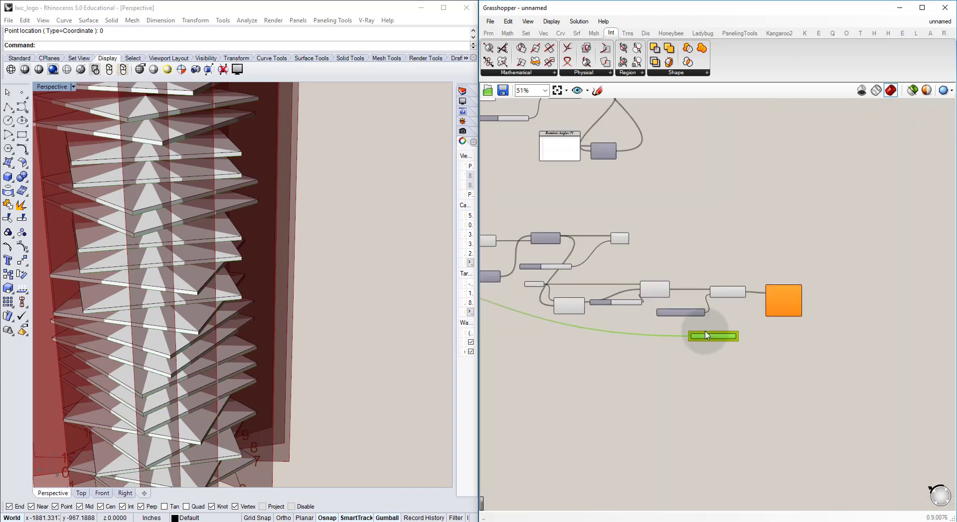
scroll(705, 335, "up", 7)
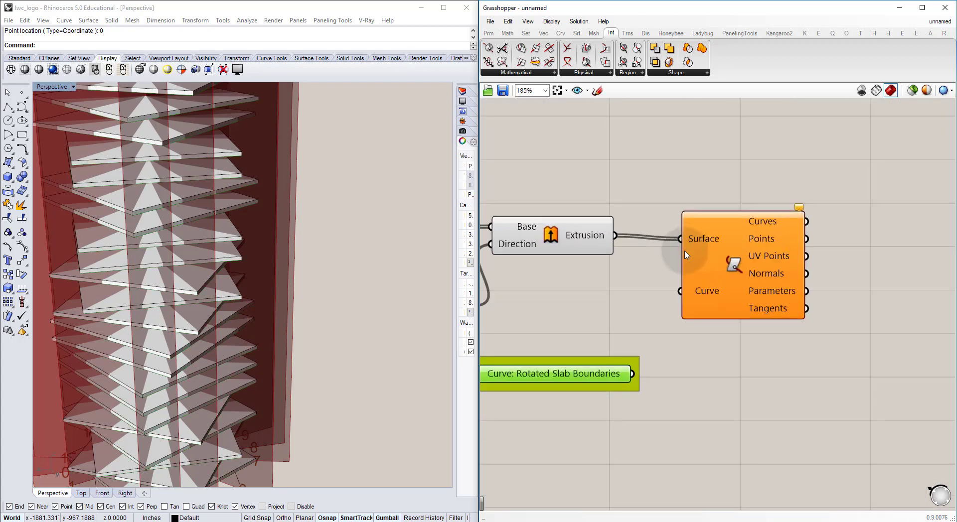
right_click_drag(727, 275, 772, 235)
mouse_move(783, 230)
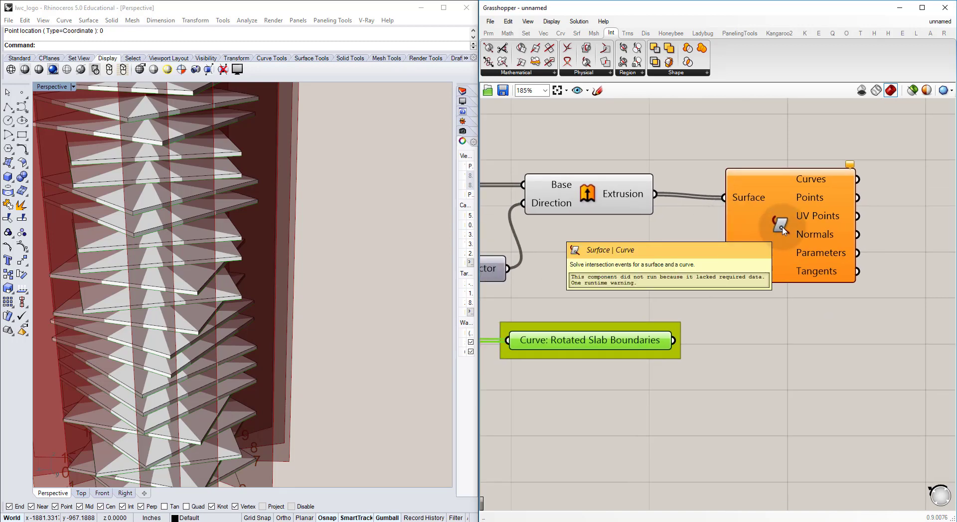
left_click_drag(674, 341, 717, 256)
left_click(656, 239)
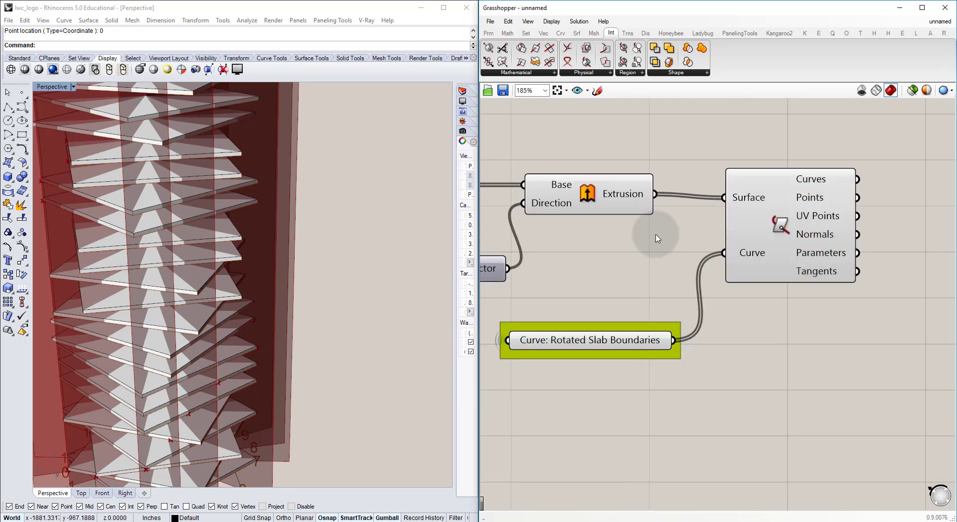
Step: Inspect the intersection points between the slab boundaries and the numbered radial walls, from the tower's base to its top
right_click_drag(312, 261, 256, 441)
scroll(239, 424, "up", 5)
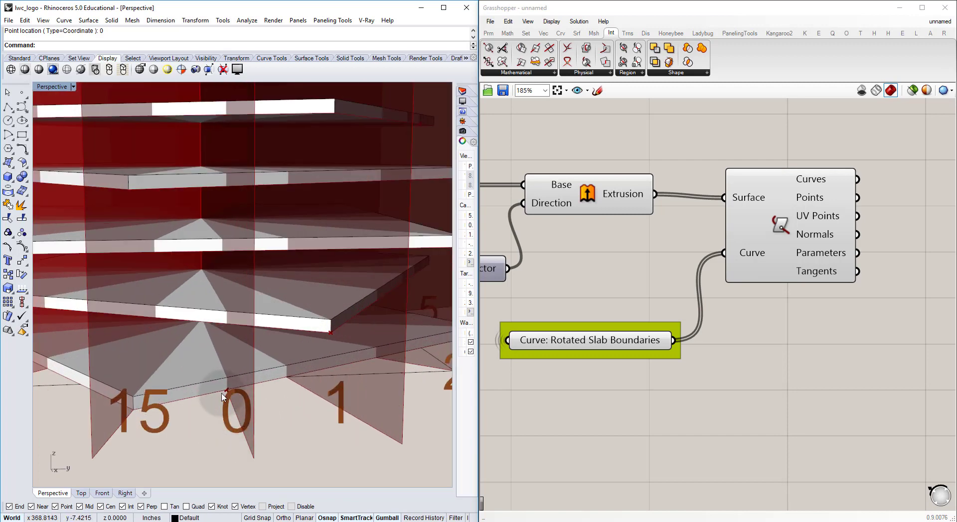
right_click_drag(280, 352, 219, 421)
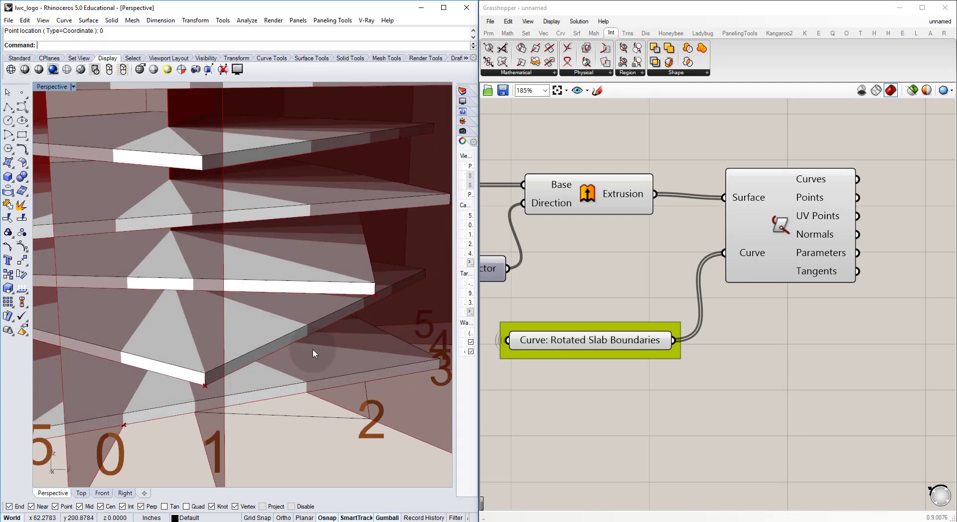
right_click_drag(313, 353, 283, 322)
scroll(282, 322, "down", 5)
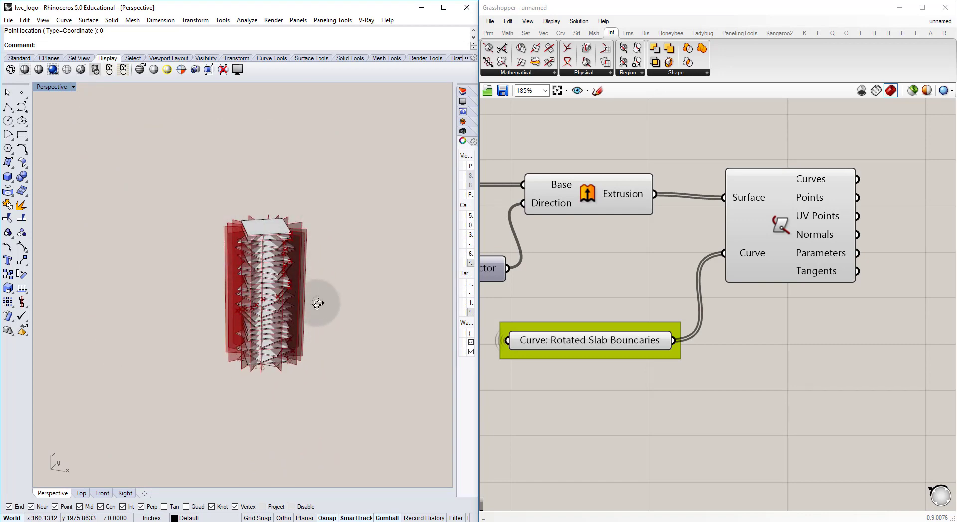
Step: Add a Graft Tree component after the copied Rotated Slab Boundaries parameter and feed the grafted curves into Surface | Curve's Curve input
left_click_drag(757, 206, 773, 203)
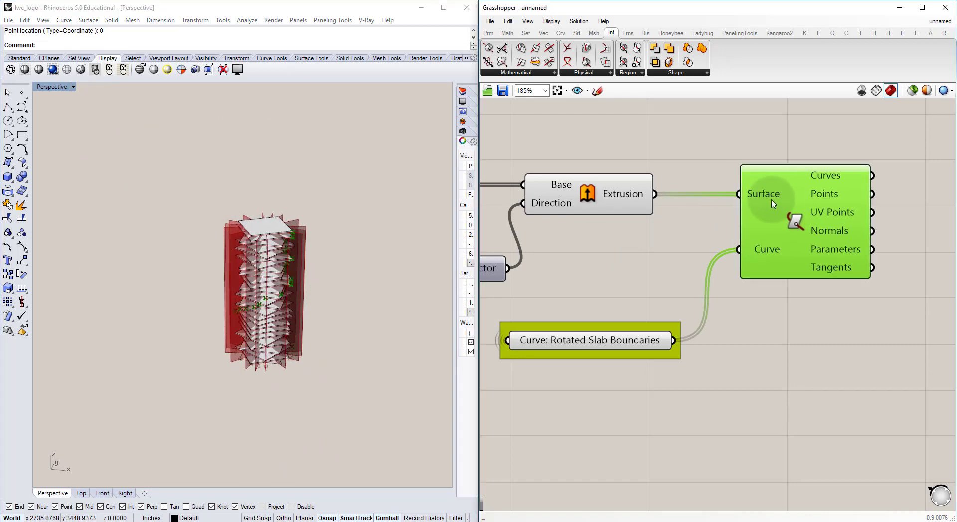
left_click(694, 236)
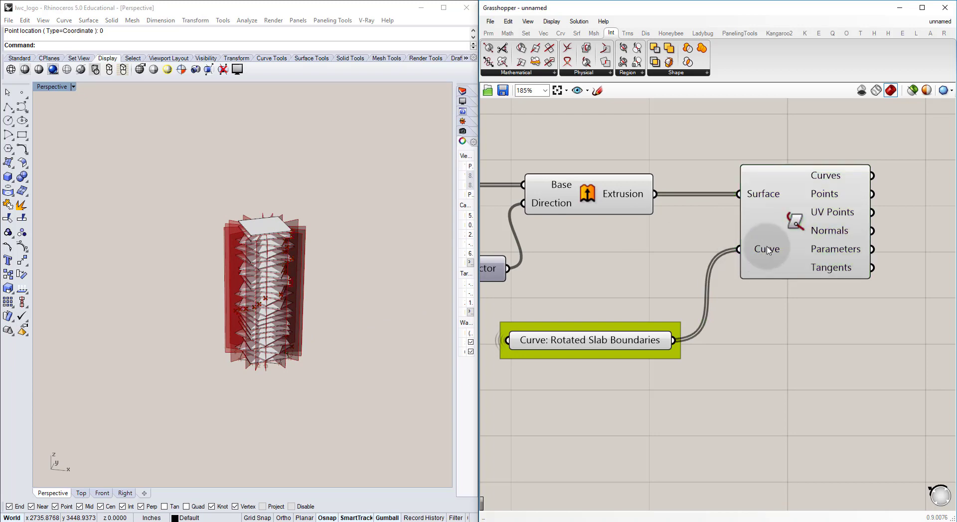
double_click(711, 315)
type("graft")
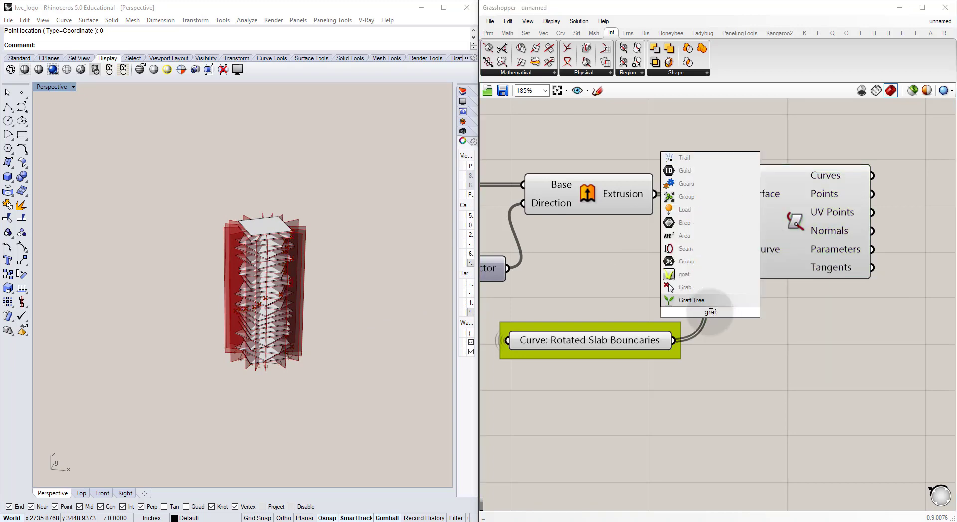
left_click(713, 301)
left_click_drag(714, 305, 739, 249)
left_click(777, 323)
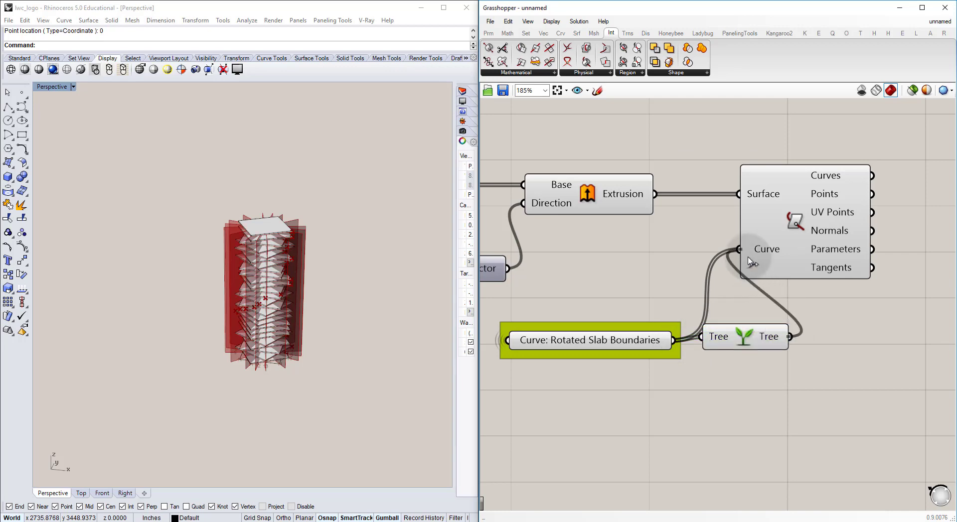
Step: Move the Surface | Curve component farther right, clear of the Graft Tree component and its connection
right_click_drag(789, 217, 726, 233)
left_click(726, 234)
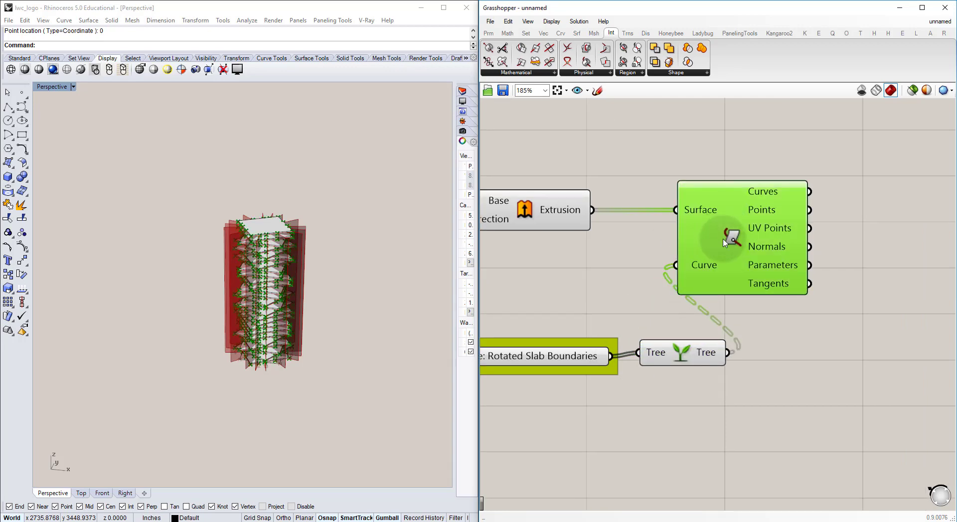
left_click_drag(716, 239, 837, 239)
left_click(768, 292)
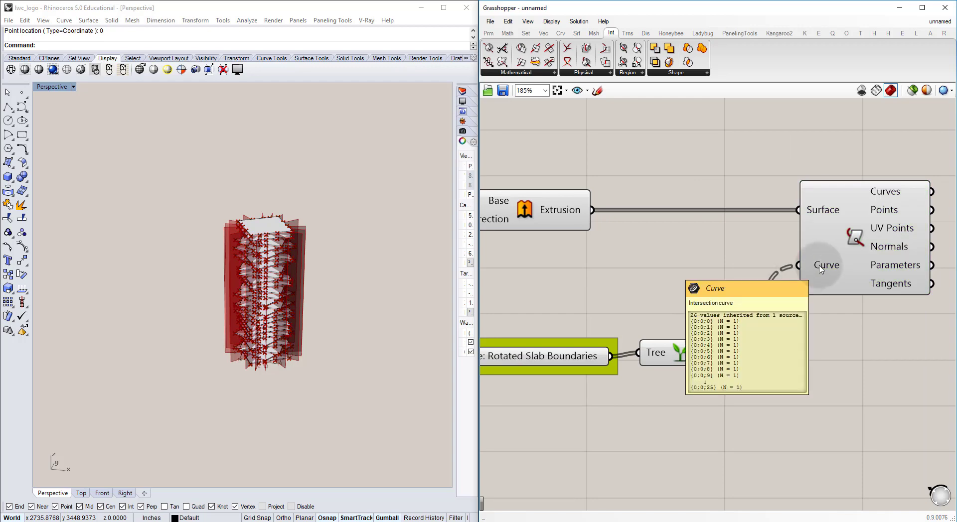
Step: Check the data entering the Surface input and examine the intersection points on every slab of the tower
mouse_move(824, 217)
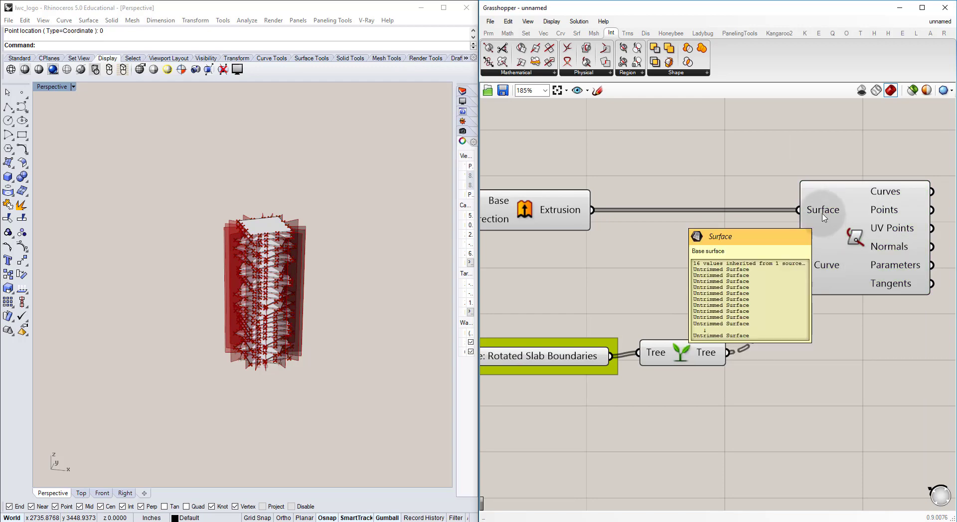
right_click_drag(371, 296, 269, 301)
scroll(279, 289, "up", 5)
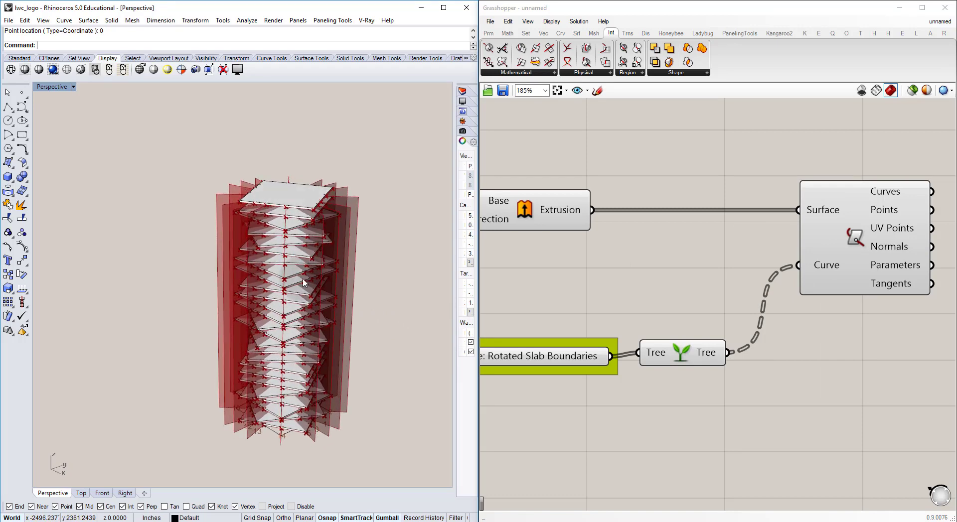
scroll(290, 260, "up", 5)
right_click_drag(293, 261, 305, 259)
scroll(309, 259, "down", 4)
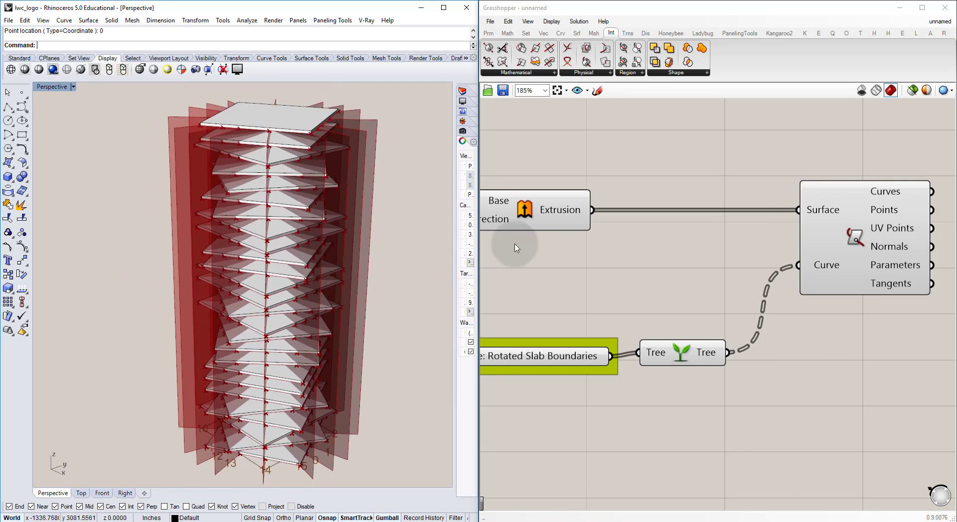
Step: Turn off the preview of the Extrude component that generates the radial walls
right_click_drag(557, 250, 685, 248)
scroll(685, 248, "down", 2)
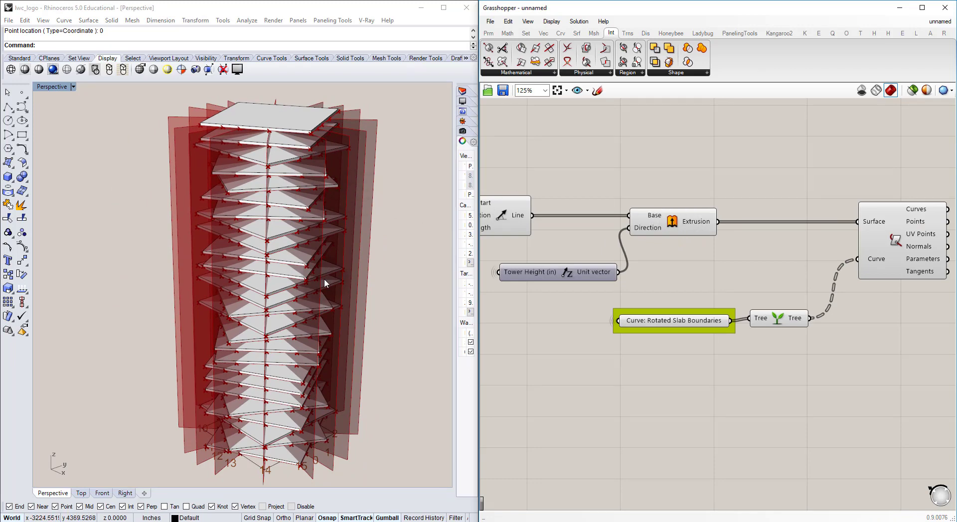
left_click(679, 223)
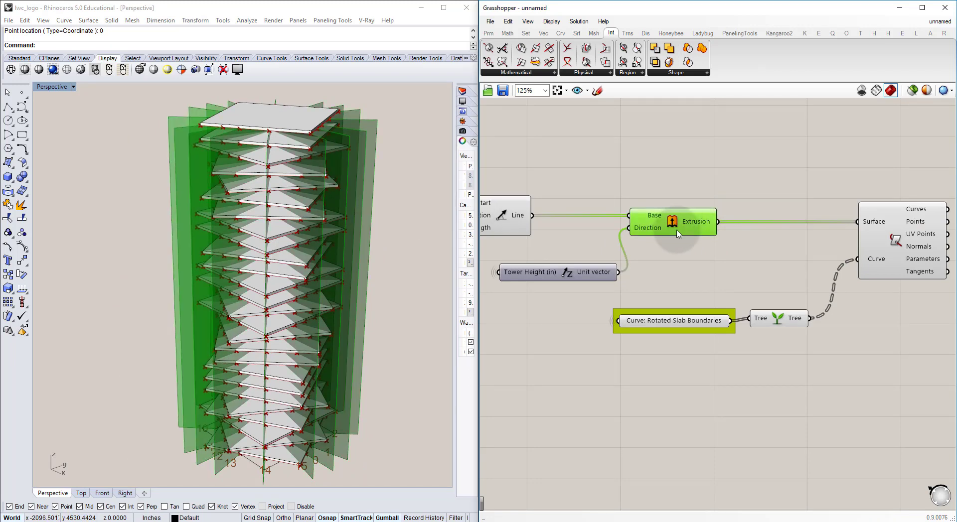
key("ctrl+q")
left_click(677, 201)
left_click(314, 285)
Step: Orbit around the tower and examine how the intersection points line up vertically from slab to slab
right_click_drag(256, 289, 238, 172)
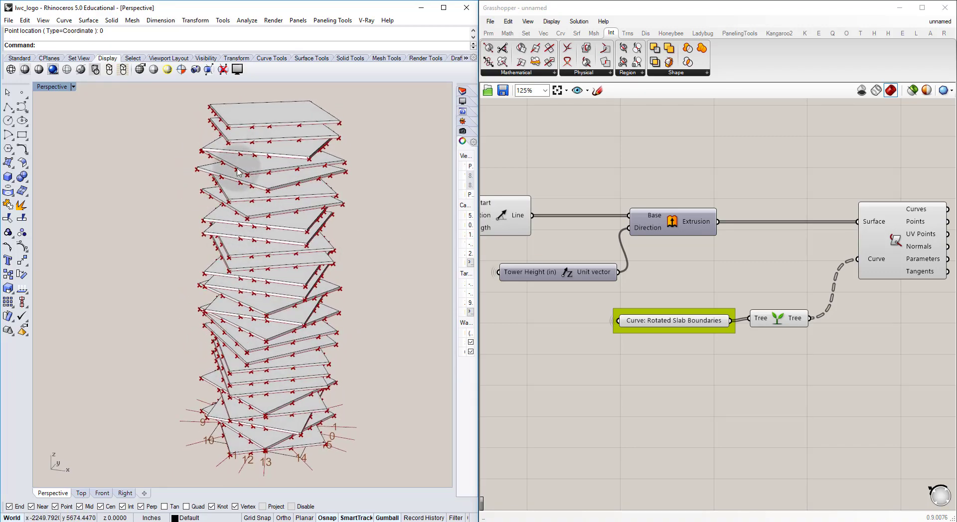
right_click_drag(313, 166, 263, 135)
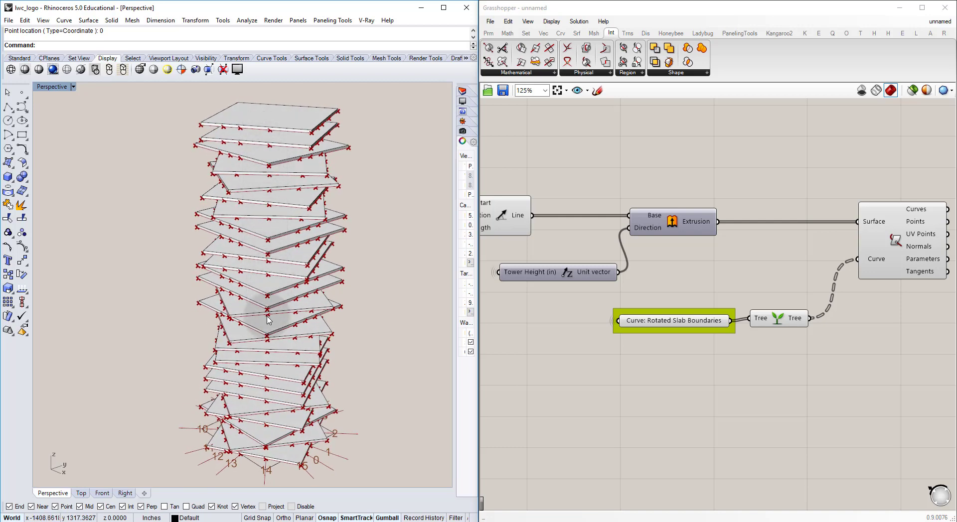
right_click_drag(268, 321, 301, 259)
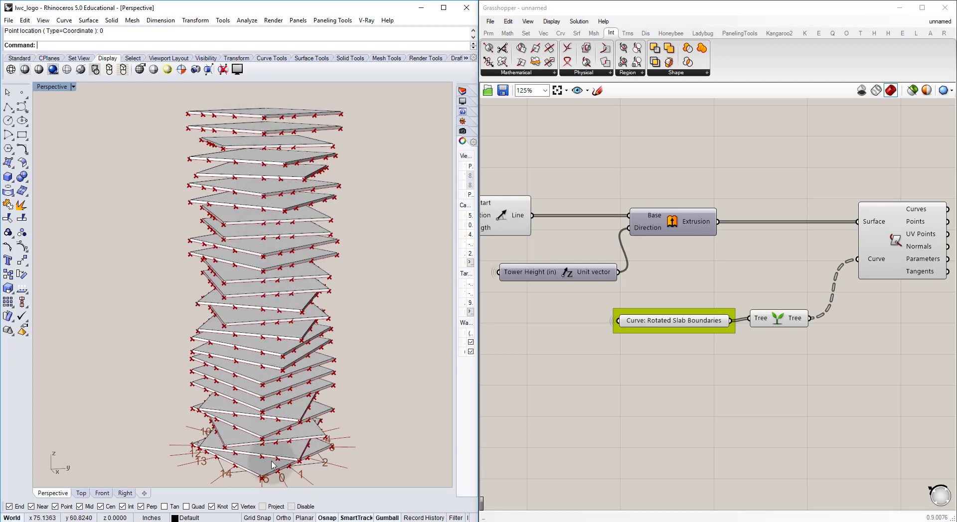
right_click_drag(285, 133, 254, 162)
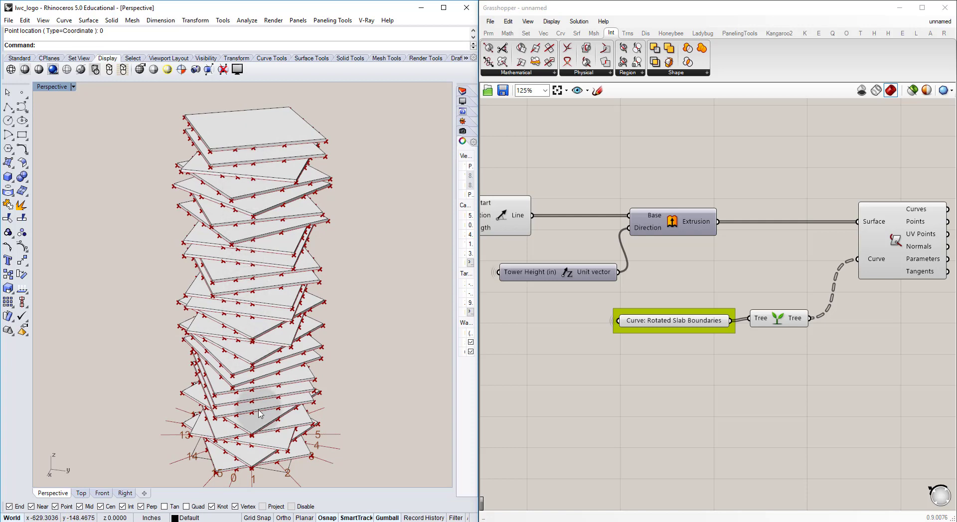
right_click_drag(239, 308, 330, 177)
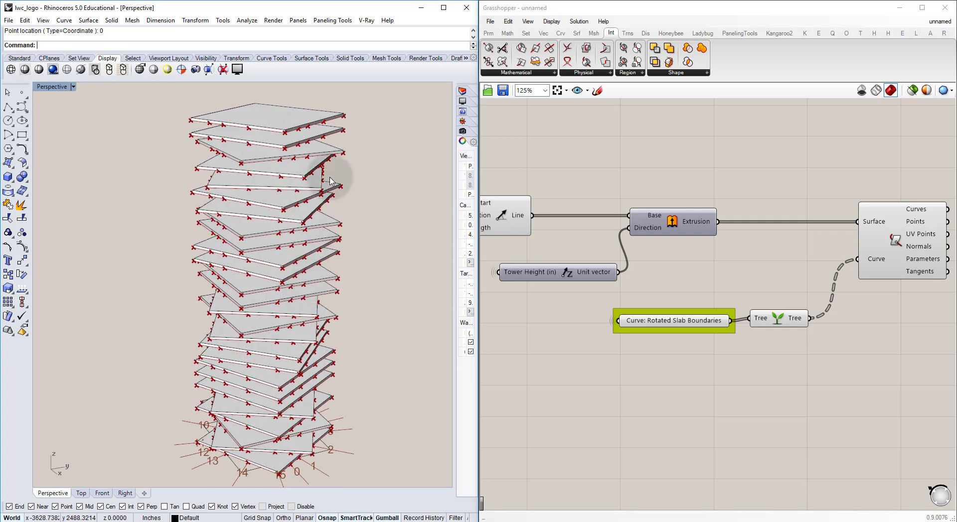
right_click_drag(272, 305, 305, 302)
Step: Add a PolyLine component beside the outputs of the Surface | Curve component
right_click_drag(789, 247, 632, 268)
right_click_drag(760, 249, 638, 181)
scroll(617, 247, "up", 2)
scroll(621, 234, "up", 1)
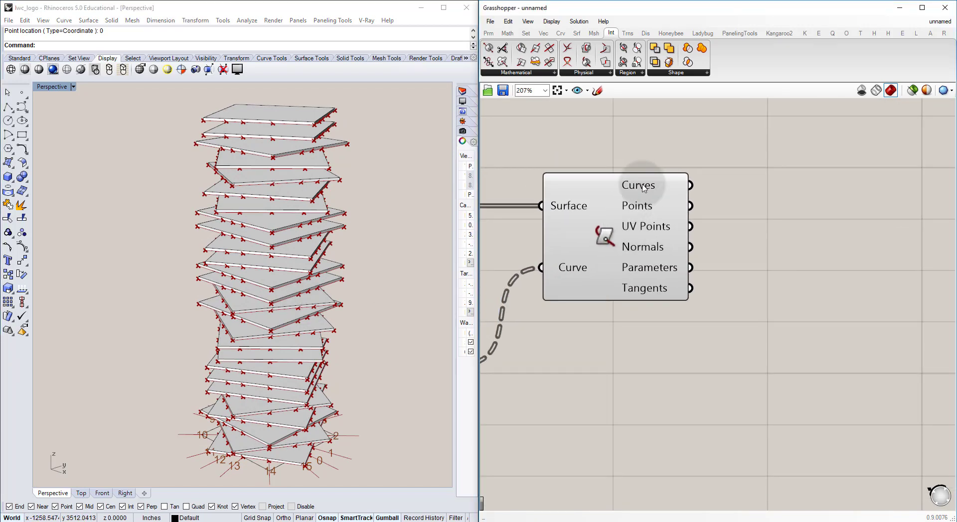
double_click(754, 205)
type("polyline")
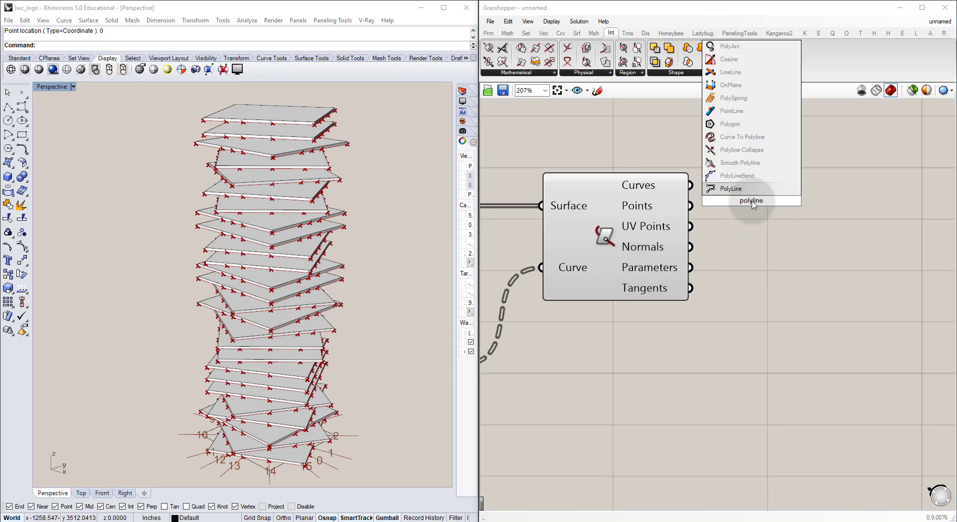
key("Return")
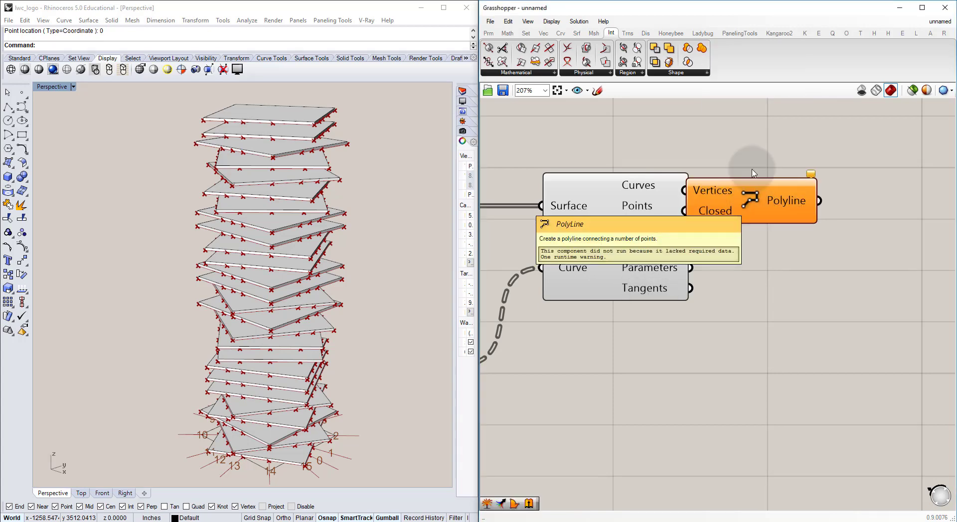
Step: Move the PolyLine component clear of Surface | Curve and connect the Points output to its Vertices input
left_click(738, 204)
left_click_drag(738, 204, 831, 219)
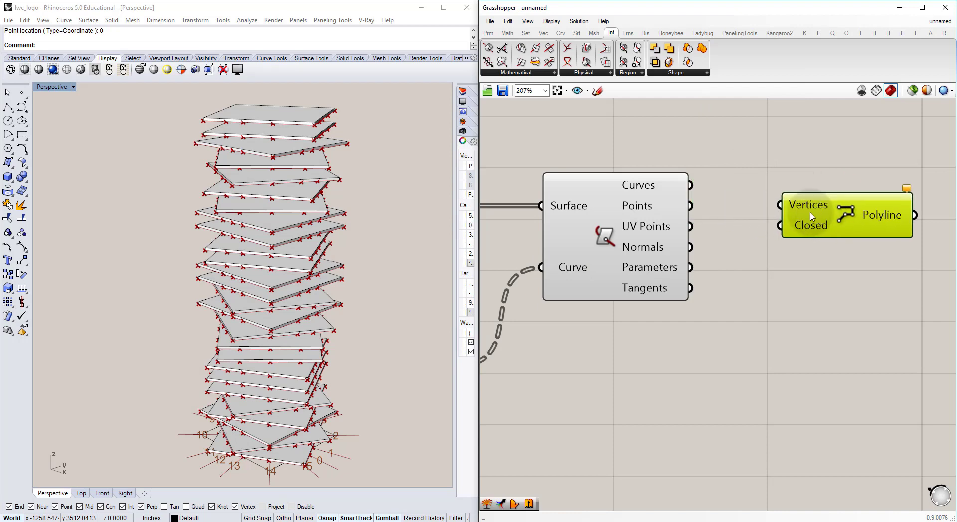
left_click(757, 188)
mouse_move(662, 208)
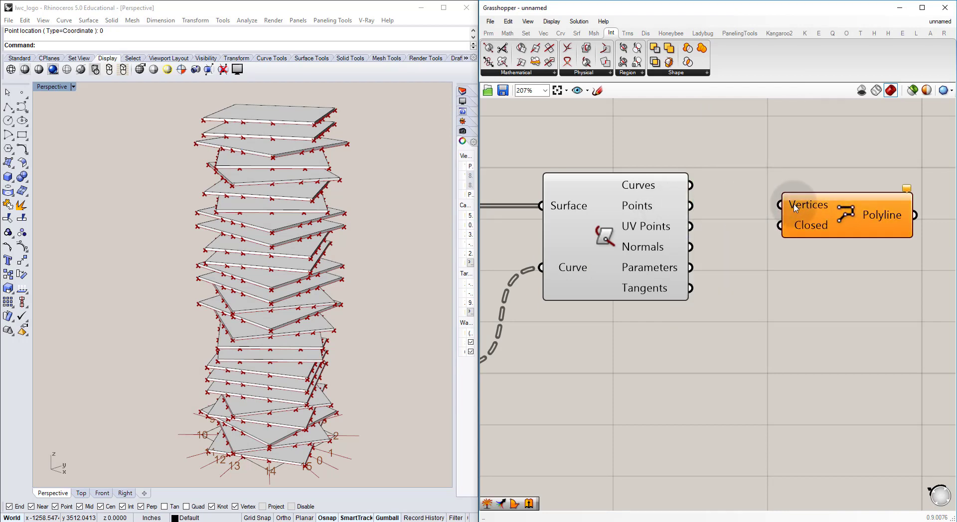
left_click_drag(692, 208, 774, 207)
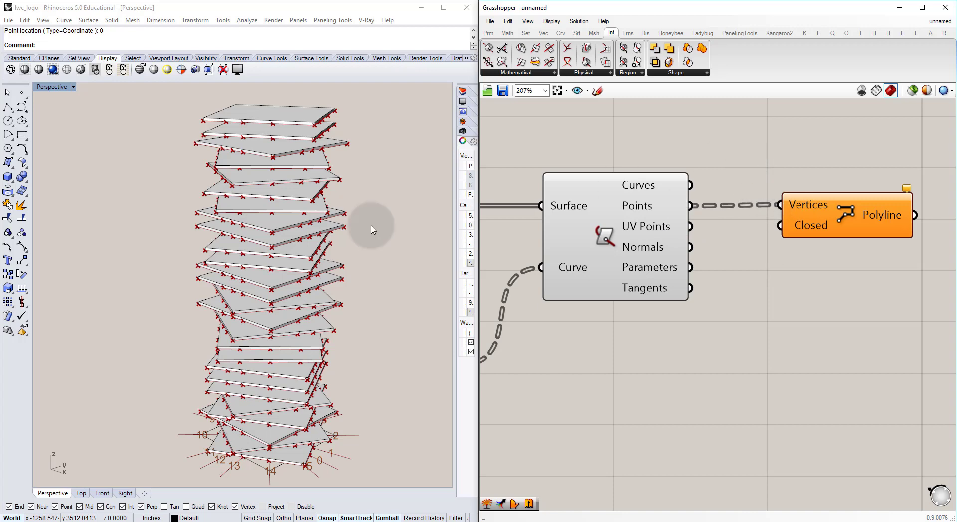
right_click_drag(167, 231, 338, 192)
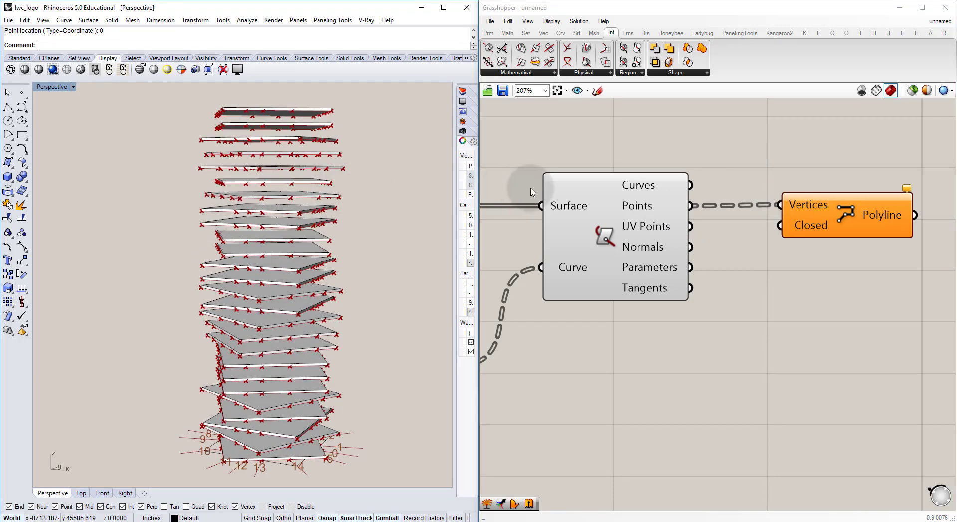
Step: Place a Panel below the PolyLine component and connect the Points output to it
mouse_move(629, 208)
left_click(784, 290)
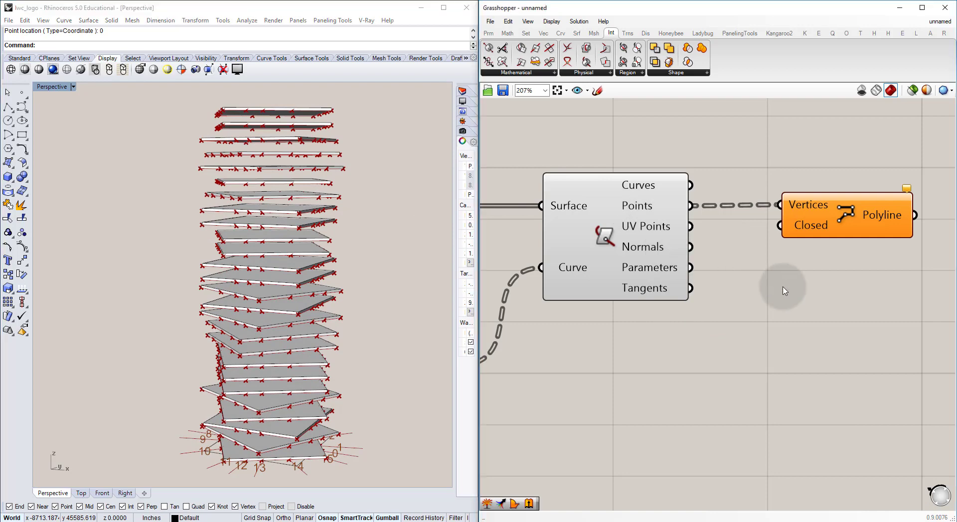
key("Return")
left_click_drag(780, 286, 812, 306)
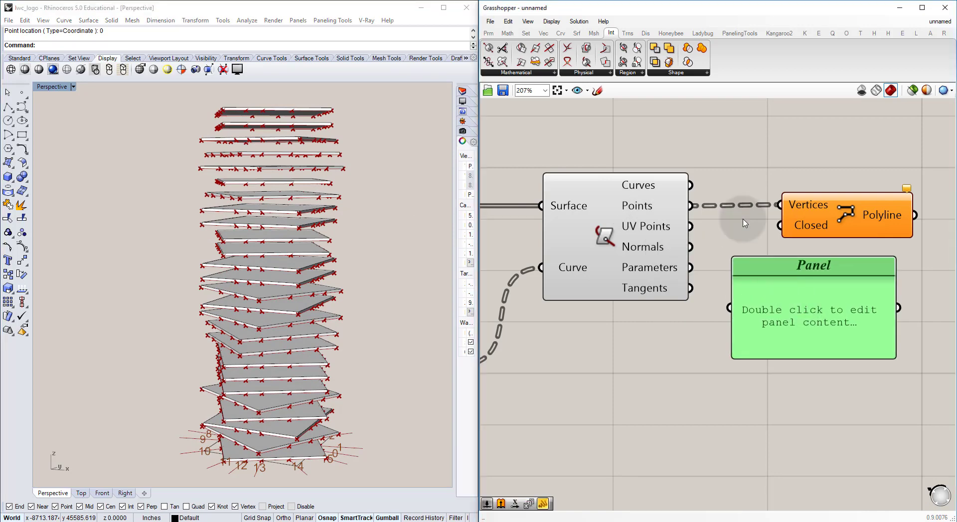
left_click(741, 220)
left_click_drag(688, 204, 736, 301)
Step: Enlarge the Panel so that many branches of point data fit in it, and move it away from the PolyLine component
scroll(649, 278, "down", 4)
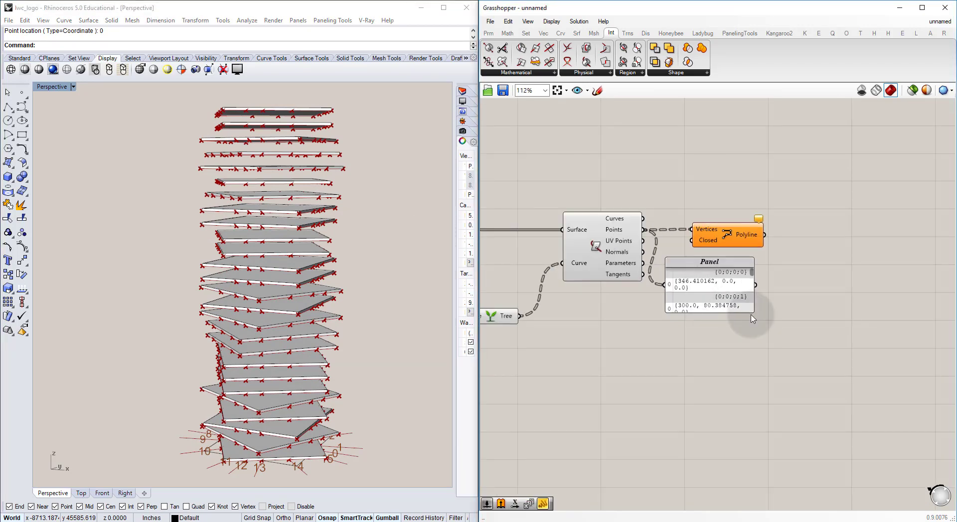
left_click_drag(634, 257, 658, 446)
left_click_drag(646, 272, 763, 264)
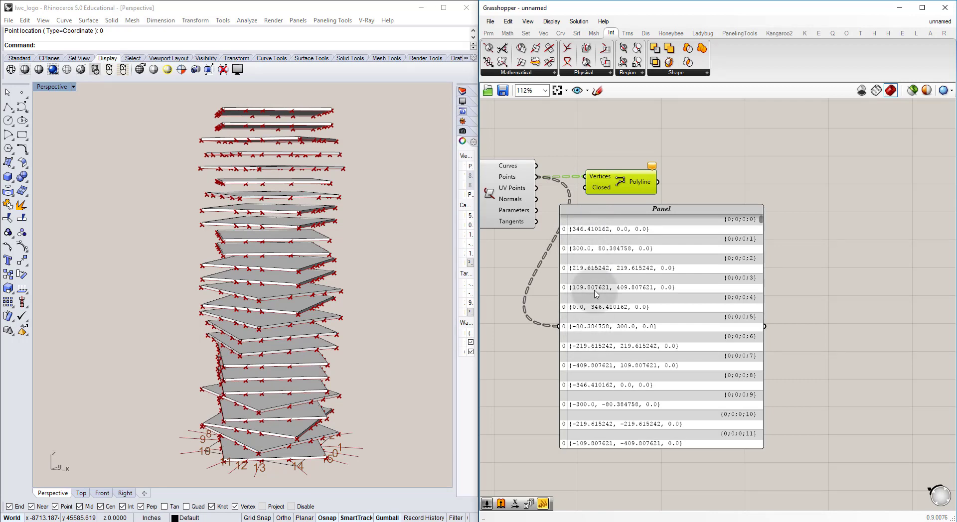
left_click_drag(580, 319, 632, 323)
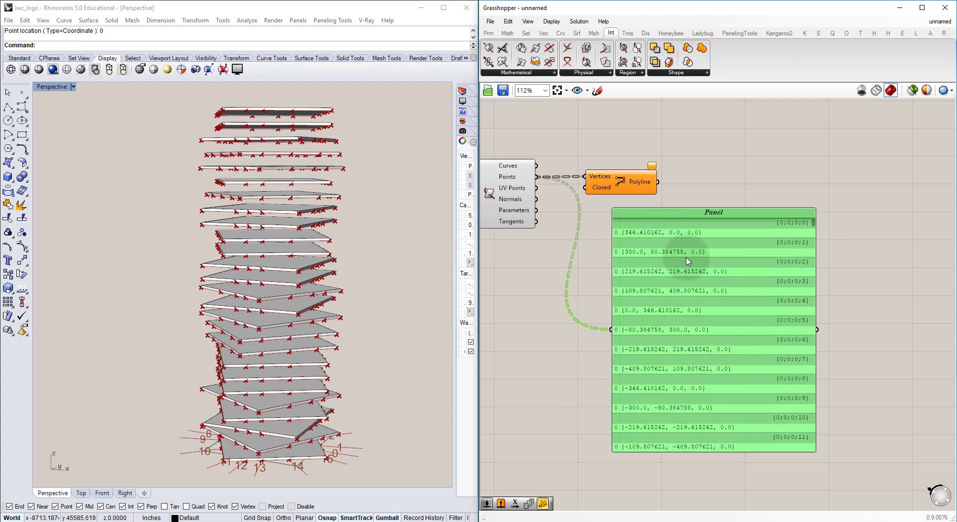
left_click(613, 180)
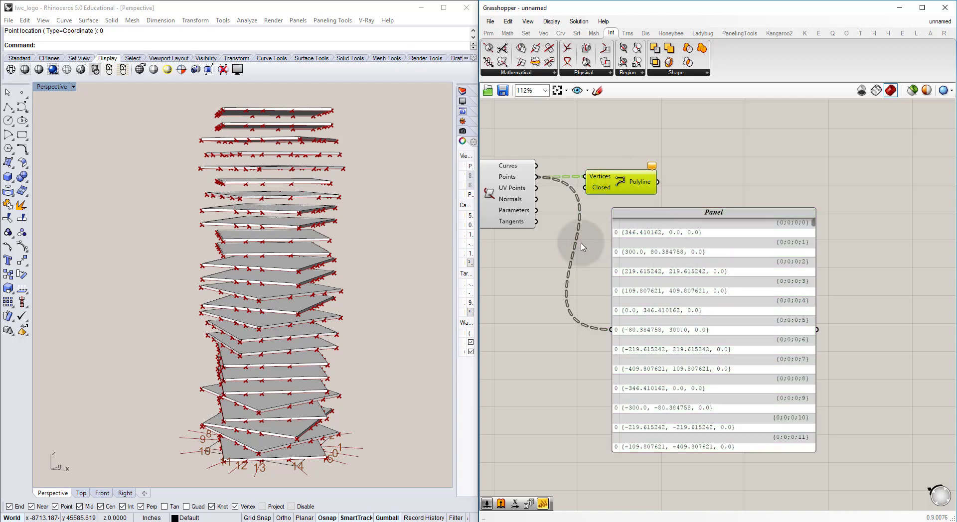
Step: Add a Trim Tree component and feed the intersection points into its Tree input
double_click(561, 269)
type("trim")
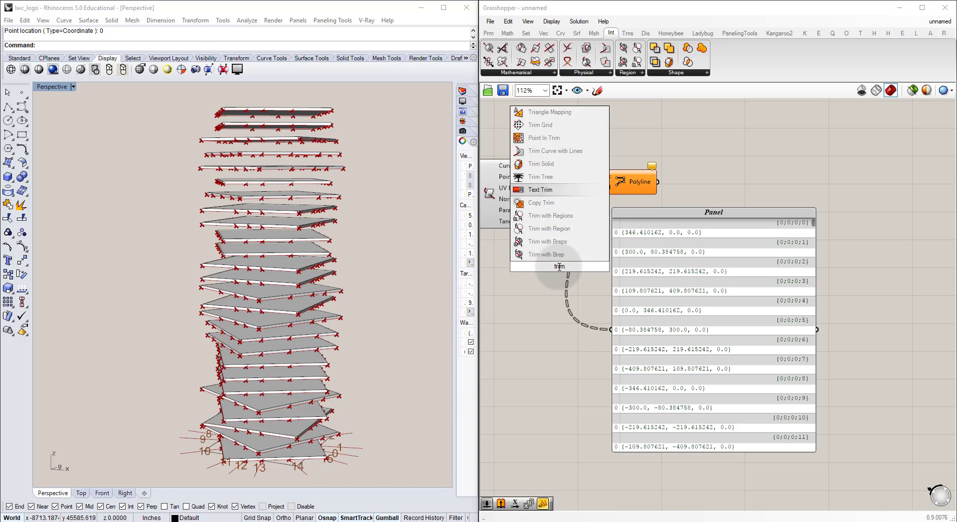
key("Return")
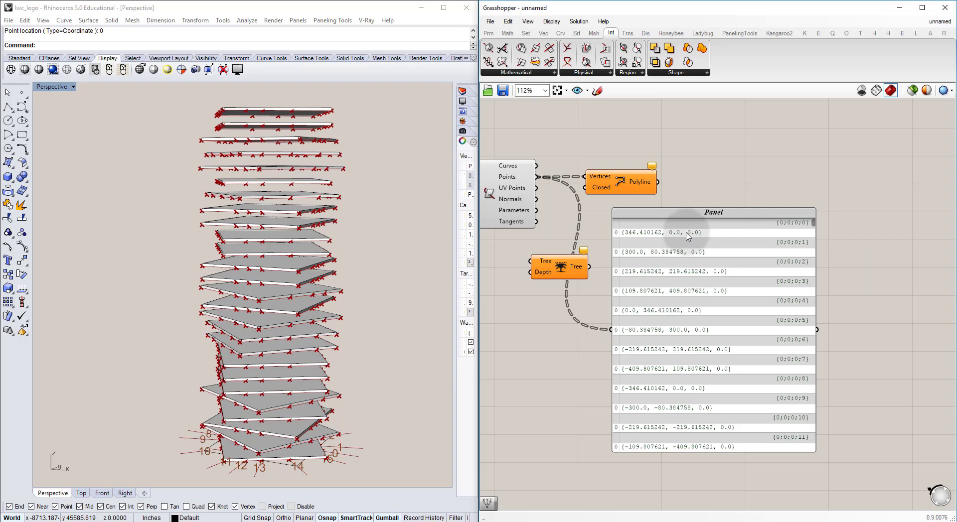
left_click_drag(568, 272, 572, 271)
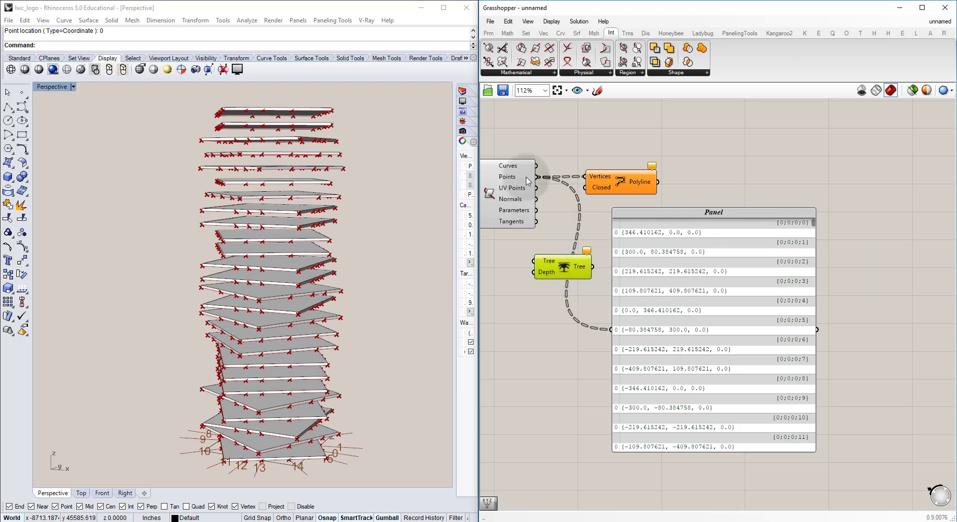
left_click_drag(539, 180, 561, 306)
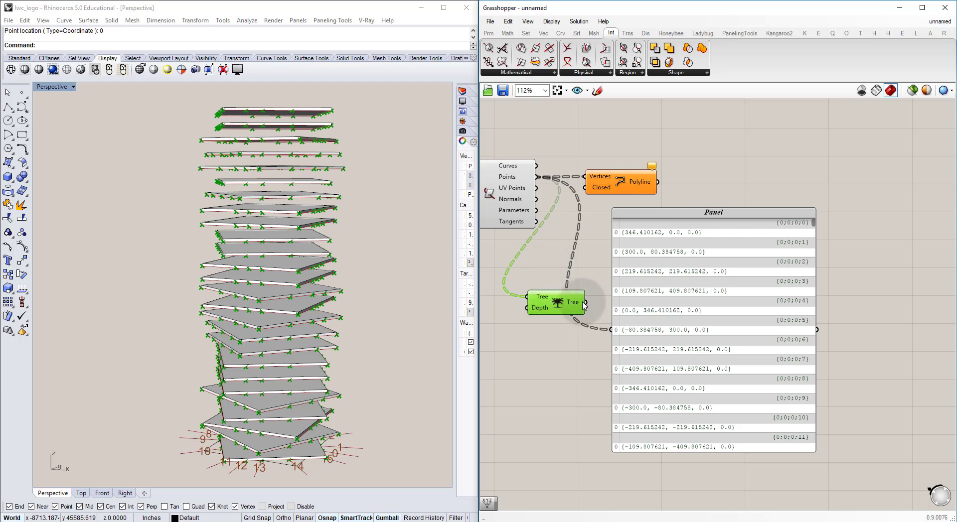
Step: Connect the Trim Tree output to the Panel and examine how the points are grouped into branches per slab
left_click_drag(614, 329, 615, 329)
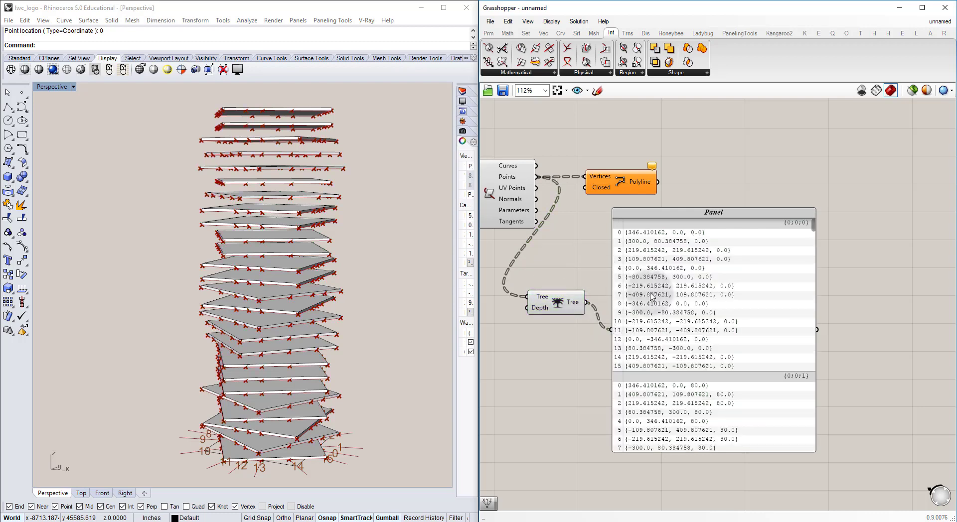
left_click_drag(654, 297, 721, 272)
left_click(596, 260)
right_click_drag(678, 252, 605, 208)
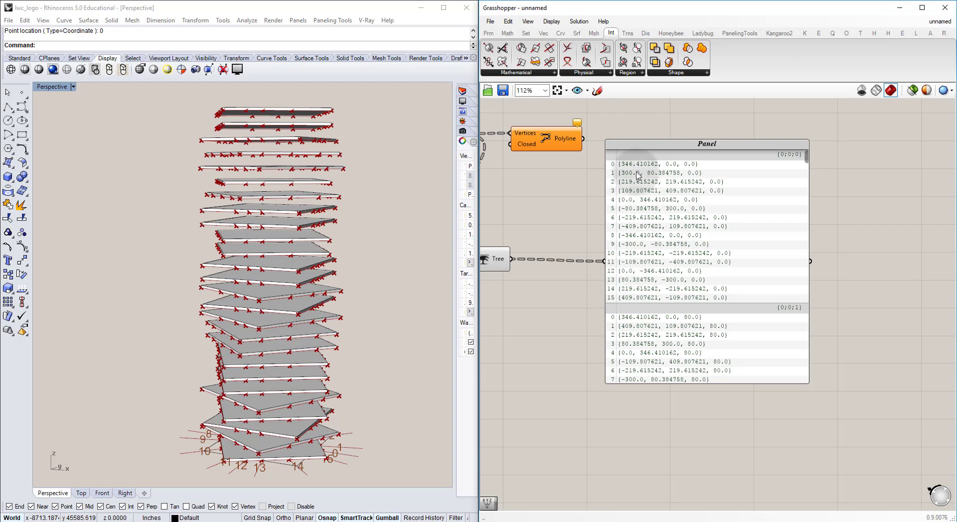
left_click_drag(806, 165, 809, 208)
right_click_drag(560, 203, 671, 250)
left_click_drag(663, 190, 670, 190)
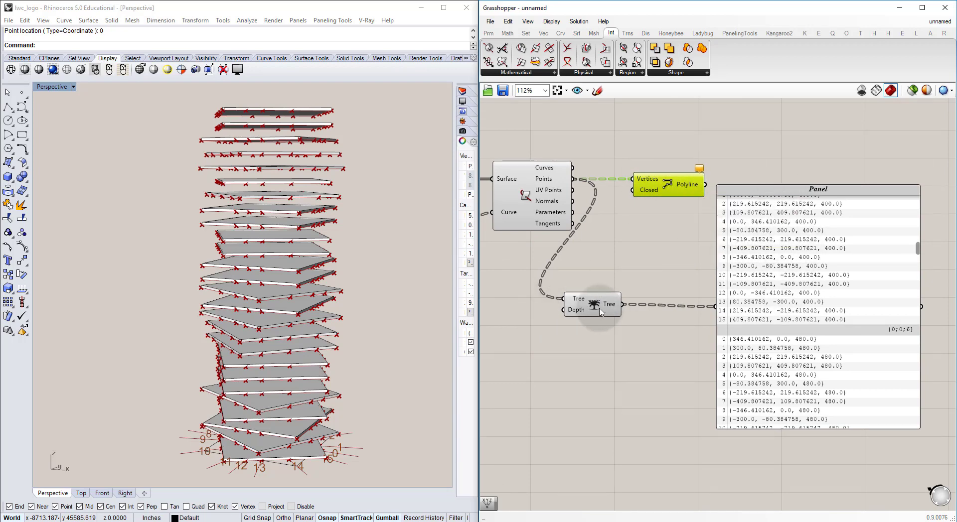
Step: Feed the trimmed tree into the PolyLine's Vertices and turn off the preview of the Surface | Curve and Trim Tree components
left_click_drag(623, 306, 626, 177)
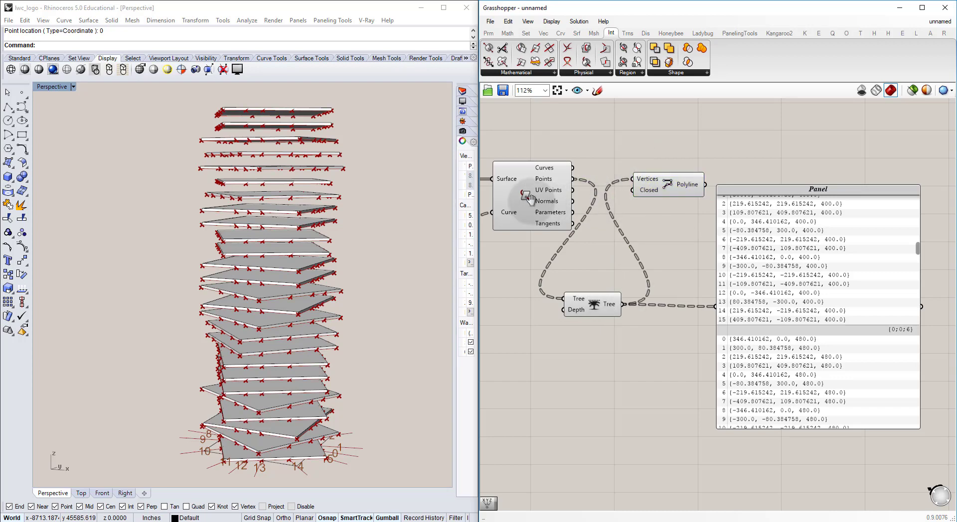
right_click_drag(530, 200, 561, 206)
left_click(561, 205)
key("ctrl+q")
left_click(625, 310)
key("ctrl+q")
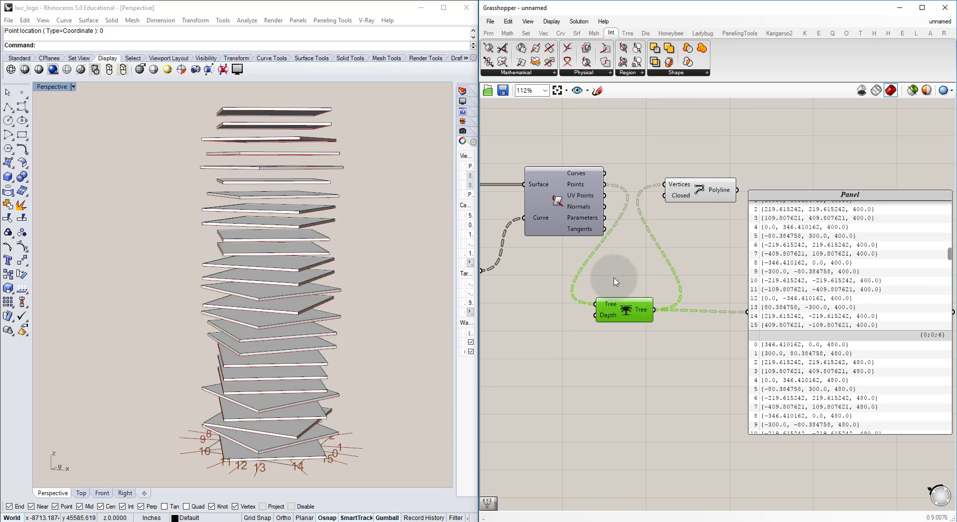
Step: Preview only the selected PolyLine component and examine from several angles how its polylines connect the points
left_click(616, 282)
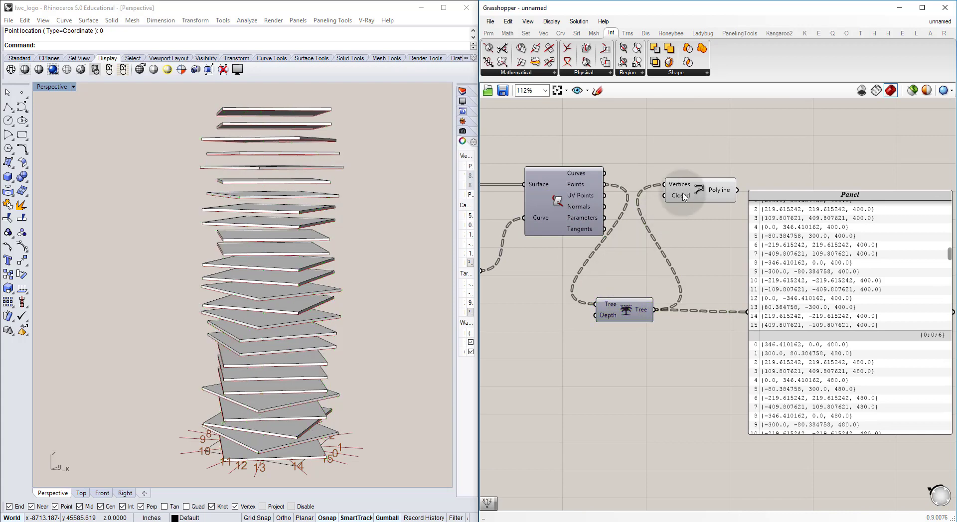
left_click(913, 90)
right_click_drag(260, 222, 234, 207)
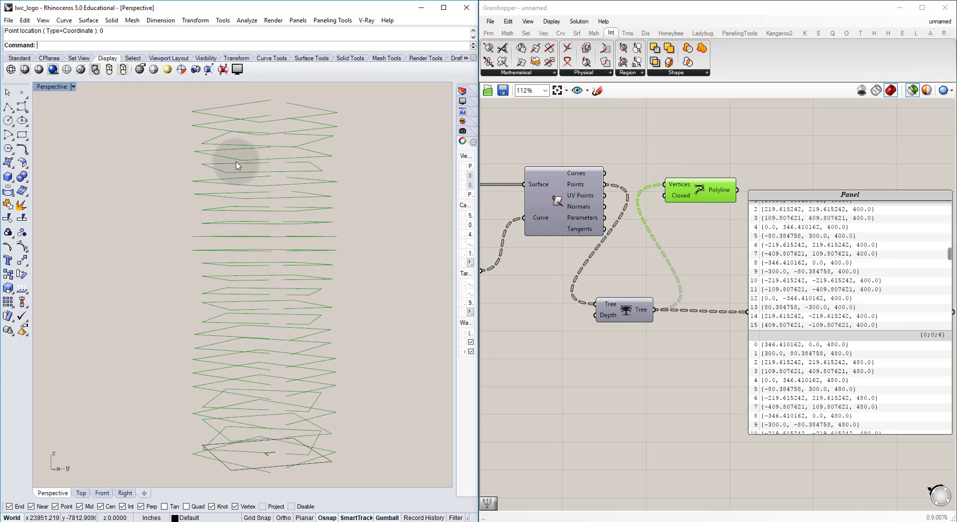
right_click_drag(236, 179, 258, 243)
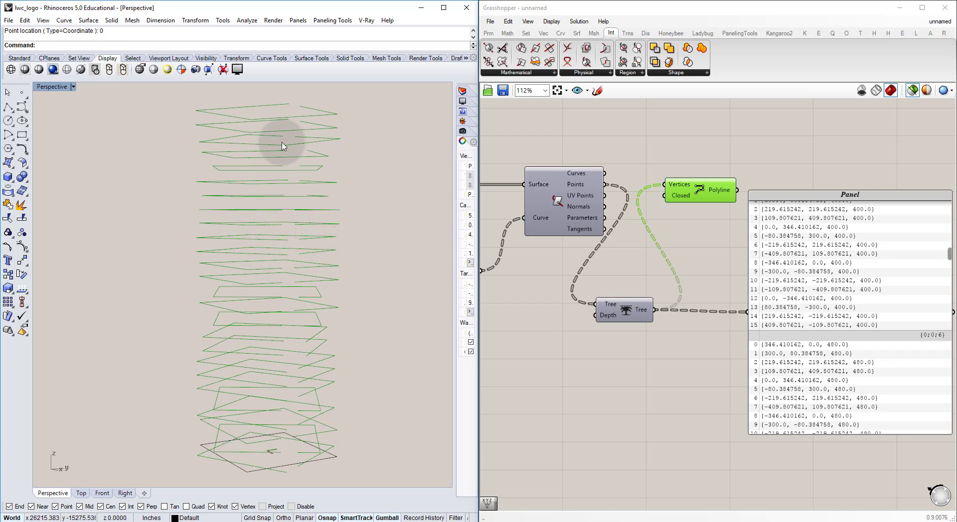
Step: Add a Flip Matrix component below the PolyLine and move the Panel away to make room for it
left_click(675, 241)
double_click(675, 242)
type("flip")
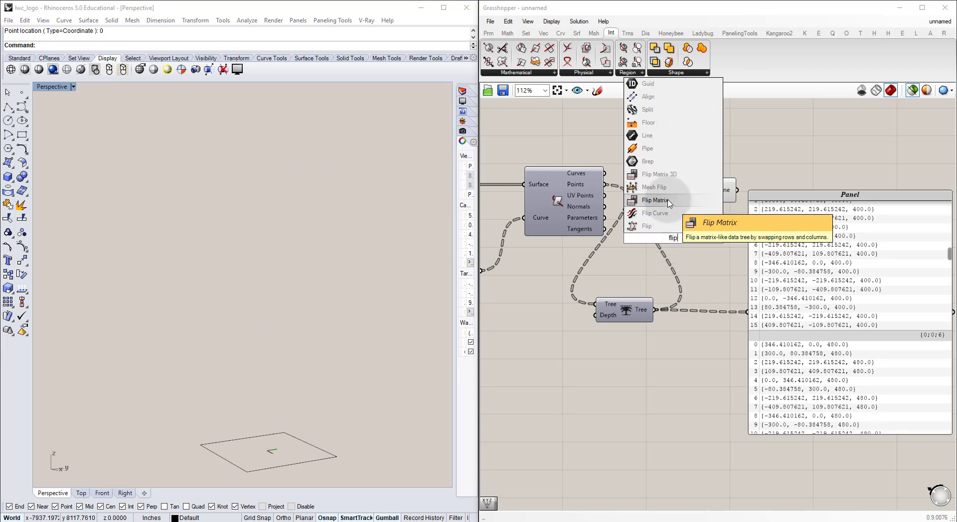
left_click(669, 201)
left_click_drag(626, 312, 637, 299)
right_click_drag(717, 207, 565, 226)
left_click(675, 286)
left_click_drag(676, 287, 753, 254)
right_click_drag(588, 253, 687, 255)
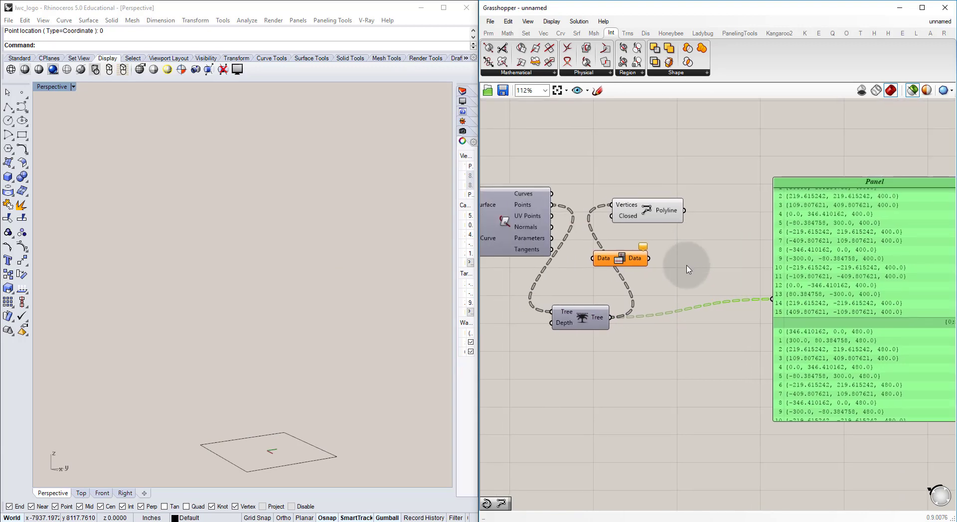
Step: Arrange Trim Tree, Flip Matrix and PolyLine in sequence and connect the trimmed tree to Flip Matrix's Data input
left_click_drag(682, 269, 618, 214)
left_click_drag(602, 258, 688, 280)
left_click_drag(596, 318, 635, 211)
left_click_drag(703, 283, 693, 197)
left_click(712, 215)
right_click_drag(718, 212, 663, 215)
left_click_drag(676, 233, 707, 216)
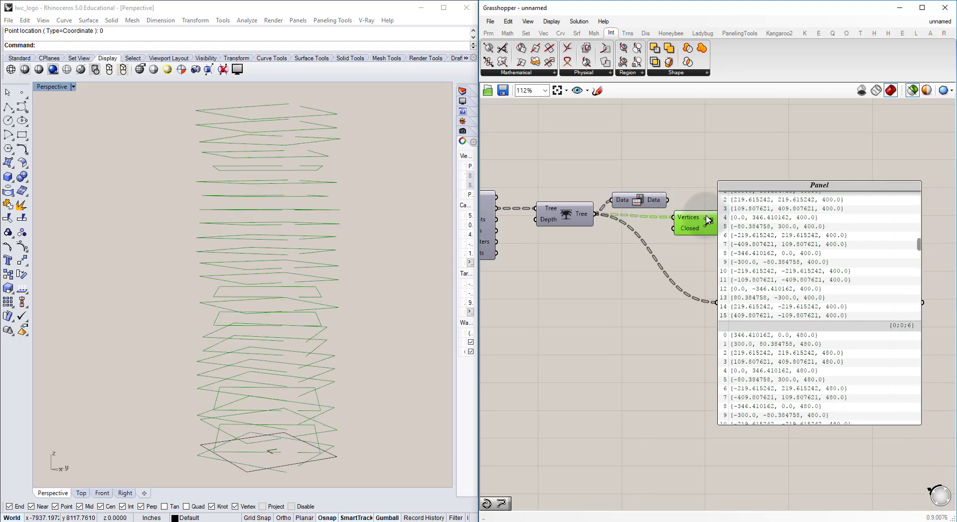
Step: Turn off the selected-only preview and connect the Flip Matrix output to the PolyLine's Vertices input
left_click(911, 90)
left_click_drag(651, 210, 650, 205)
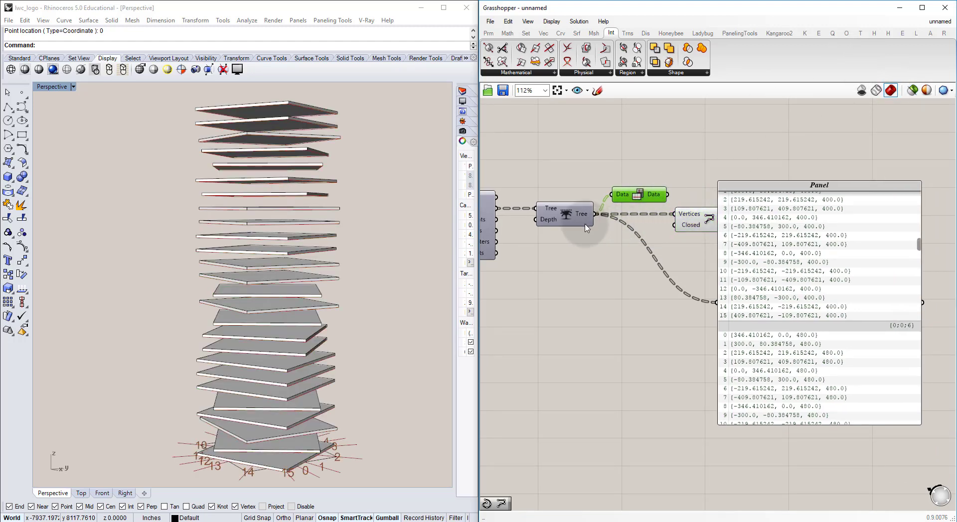
left_click(692, 217)
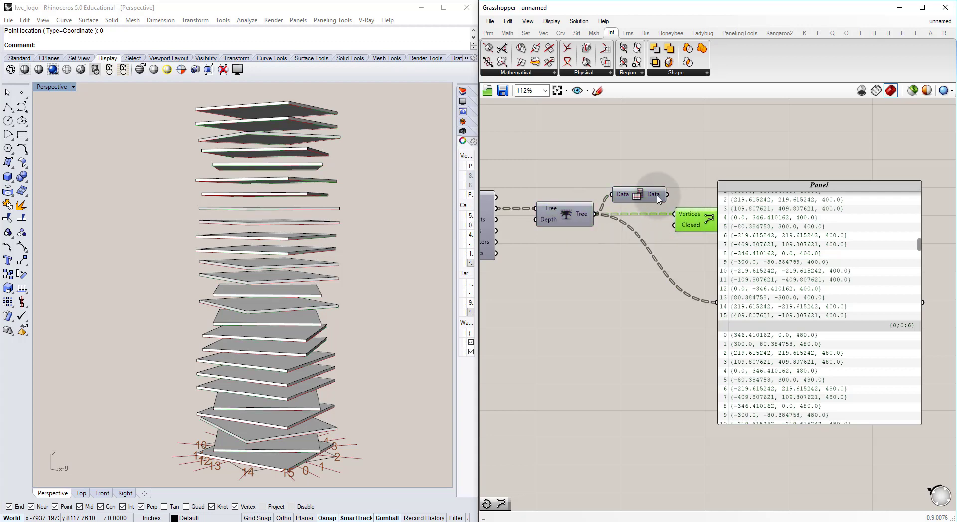
left_click_drag(678, 214, 676, 214)
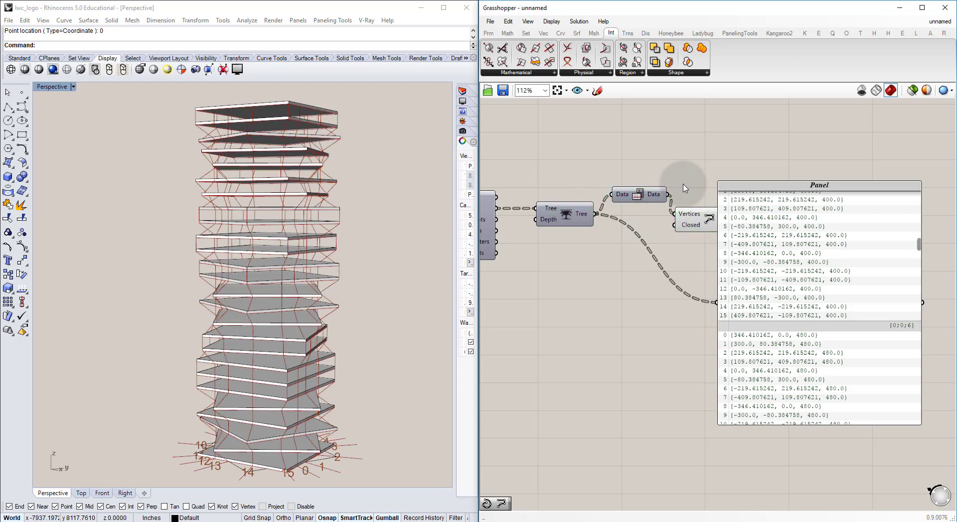
Step: Examine the vertical polylines between the slabs from several angles and close up
right_click_drag(227, 228, 200, 255)
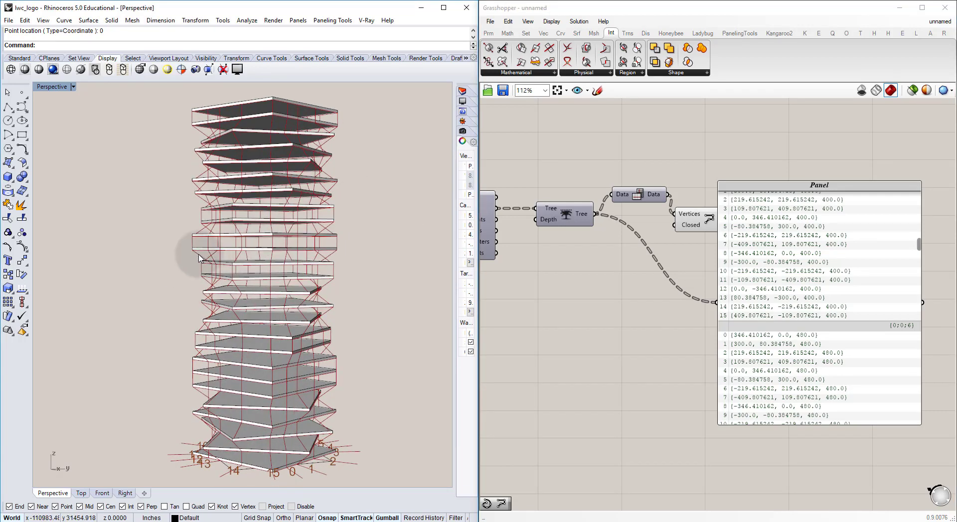
right_click_drag(289, 216, 319, 231)
right_click_drag(248, 291, 317, 269)
scroll(317, 269, "up", 4)
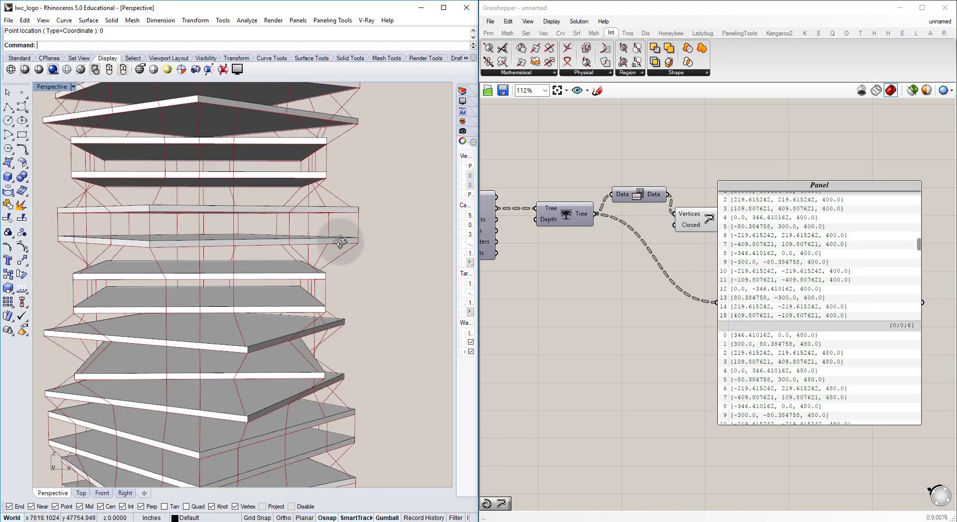
right_click_drag(277, 235, 162, 286)
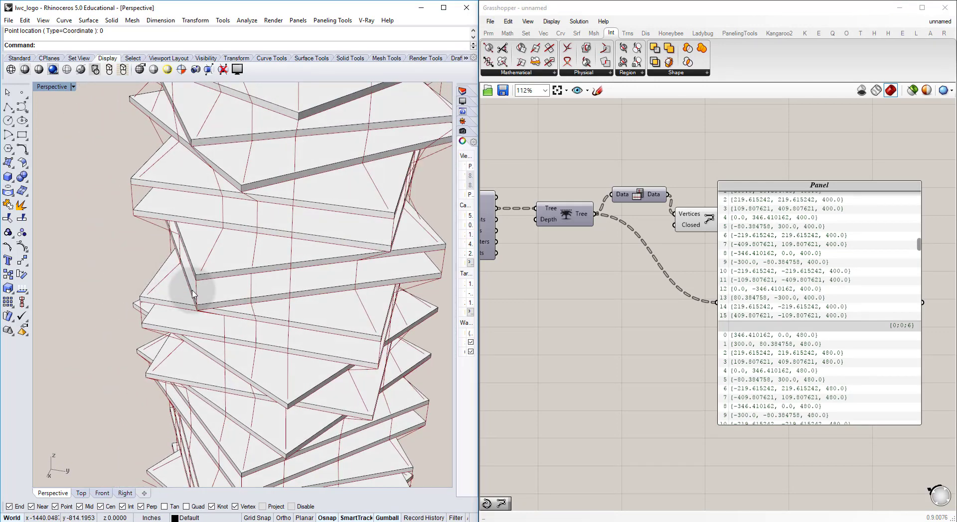
scroll(257, 268, "down", 5)
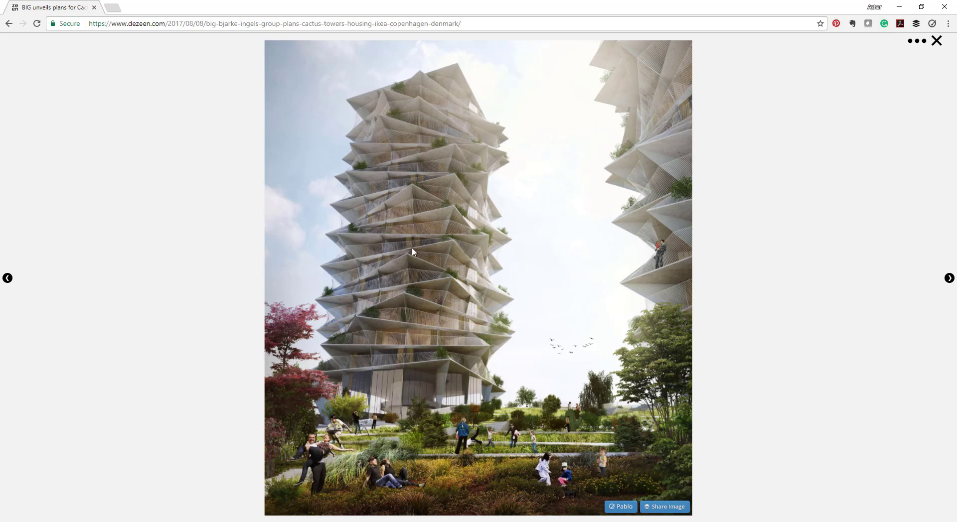
Step: Return from the Cactus Towers reference image to Rhino and inspect the tower in perspective and in Top view
left_click(83, 521)
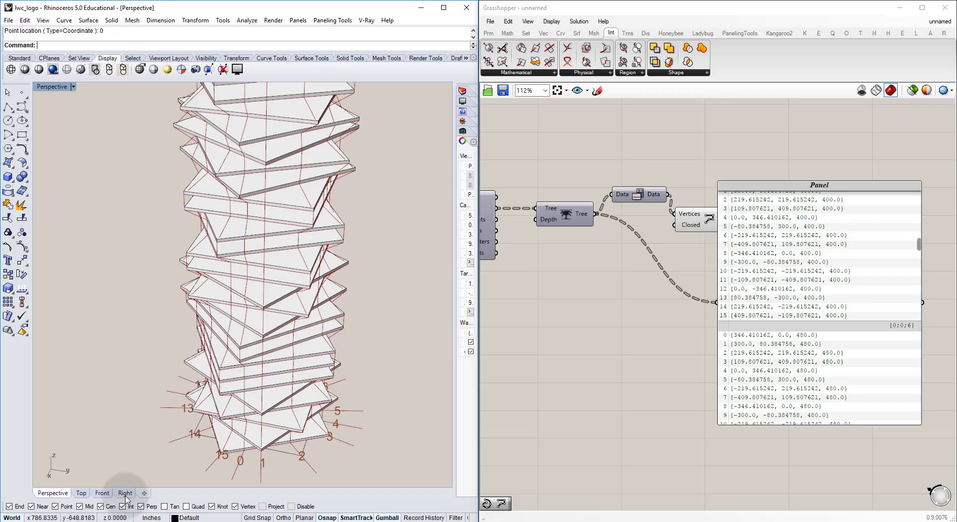
right_click_drag(269, 338, 265, 308)
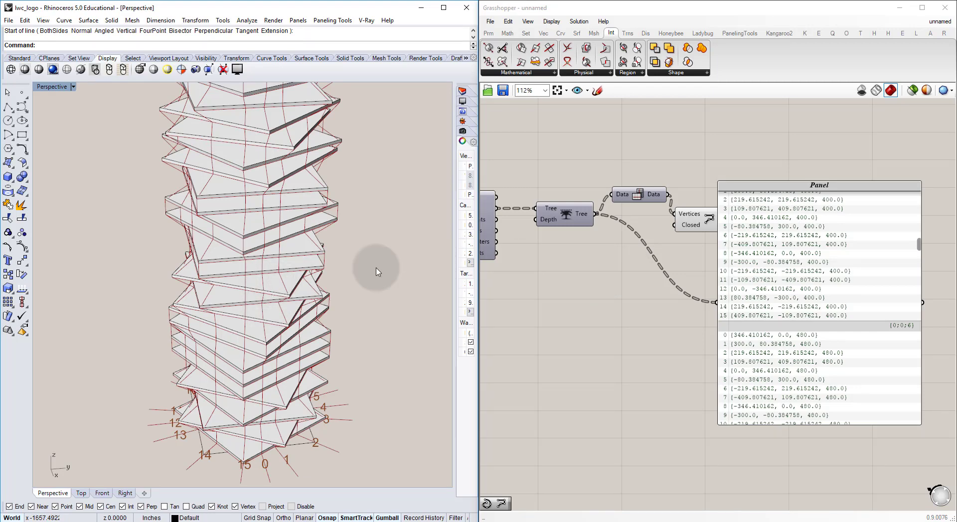
right_click_drag(343, 294, 267, 296)
left_click(80, 493)
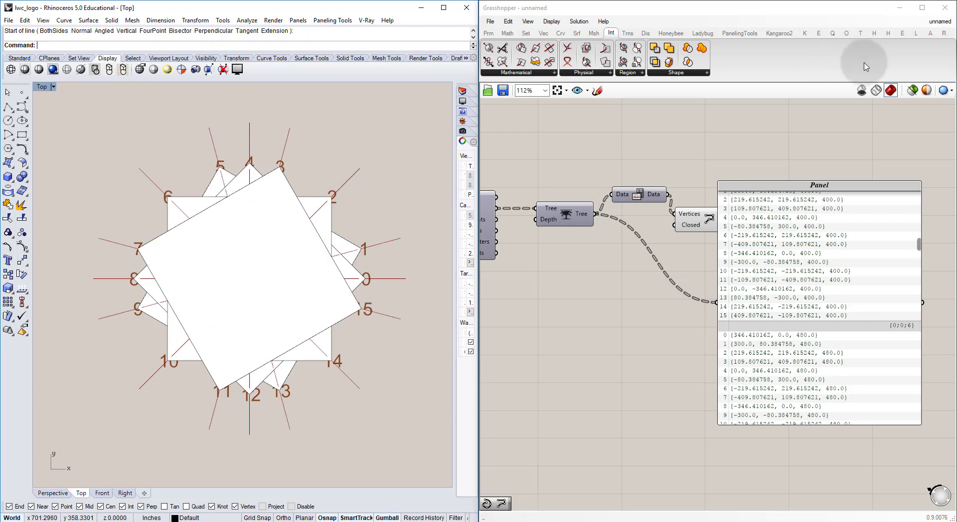
Step: Switch the Grasshopper preview to wireframe and inspect the central circle and radial lines in Top view
left_click(876, 91)
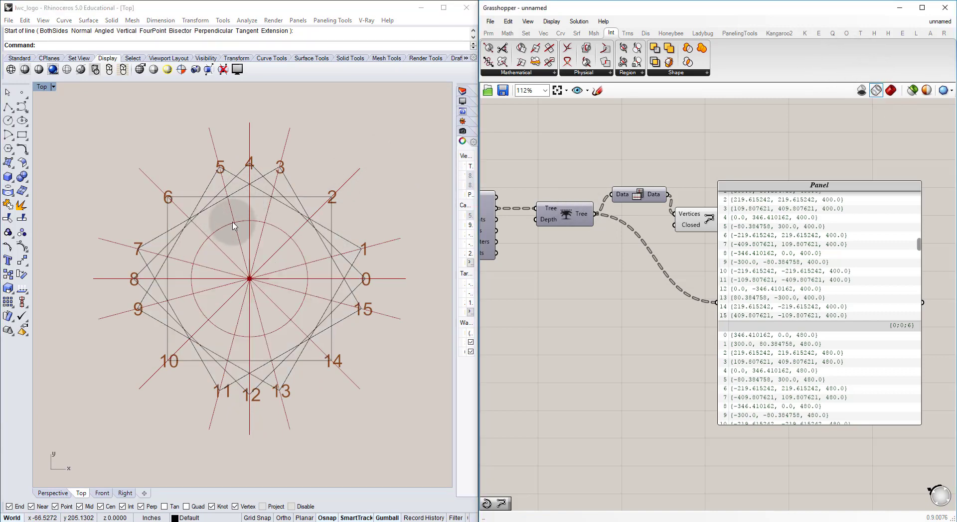
scroll(264, 237, "up", 5)
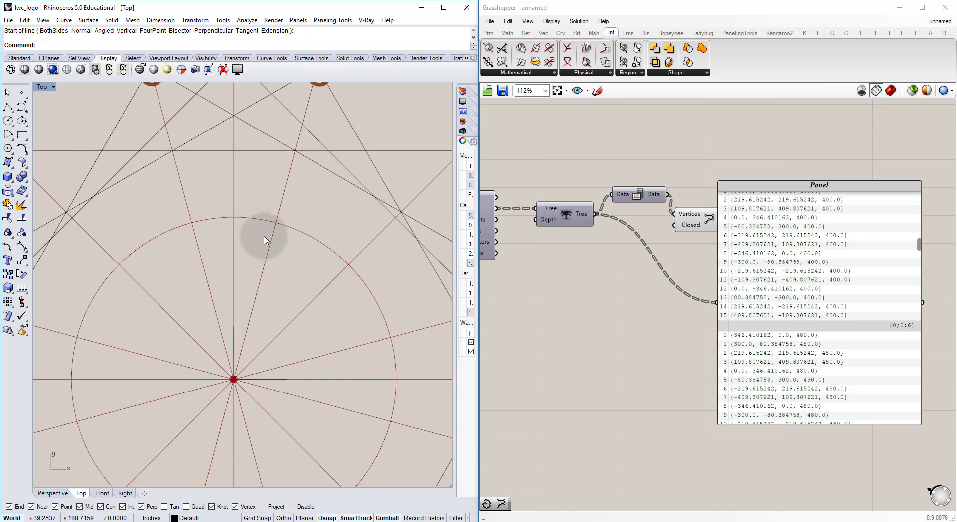
scroll(265, 239, "down", 3)
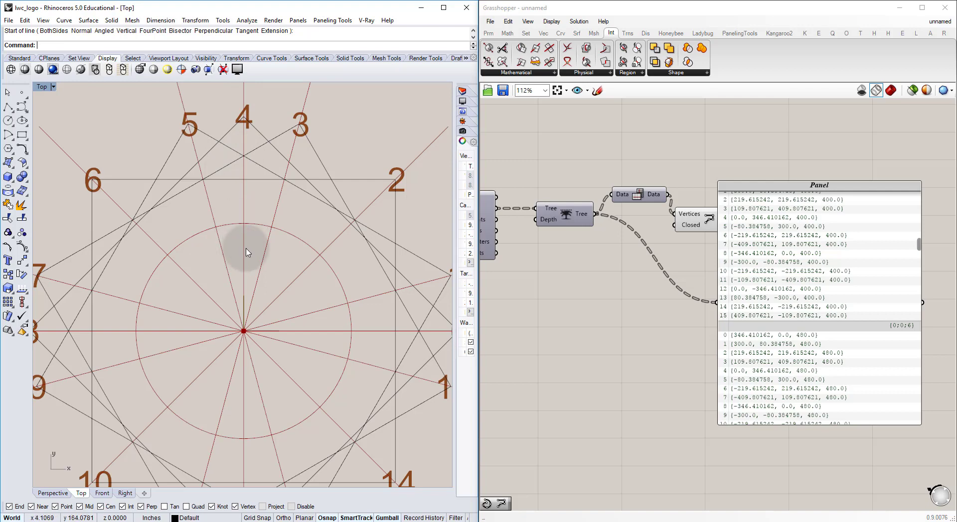
Step: Return to the Perspective view and turn off the preview of the two slab geometry components in the yellow group
left_click(53, 494)
right_click_drag(262, 244, 314, 259)
right_click_drag(626, 131, 568, 209)
scroll(568, 210, "down", 8)
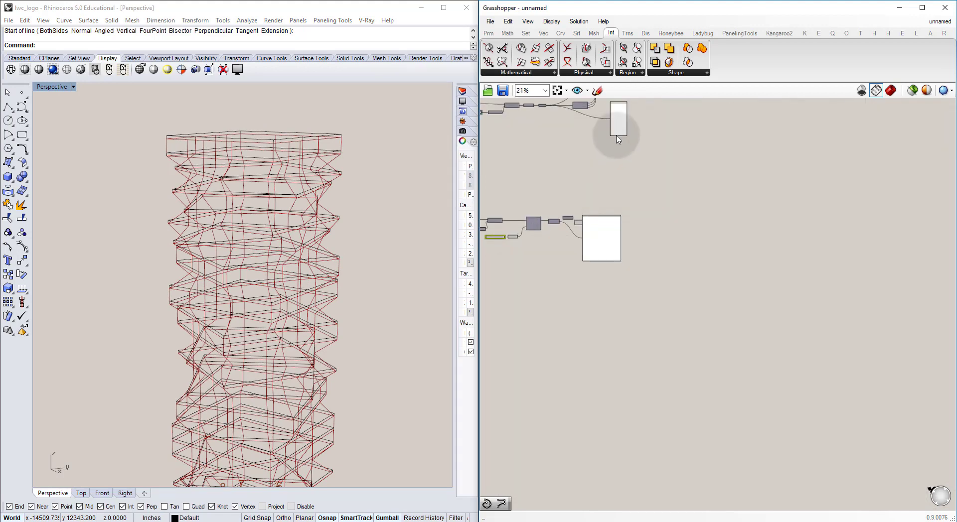
right_click_drag(589, 115, 605, 213)
scroll(621, 184, "up", 3)
left_click(632, 189)
left_click_drag(650, 188, 629, 173)
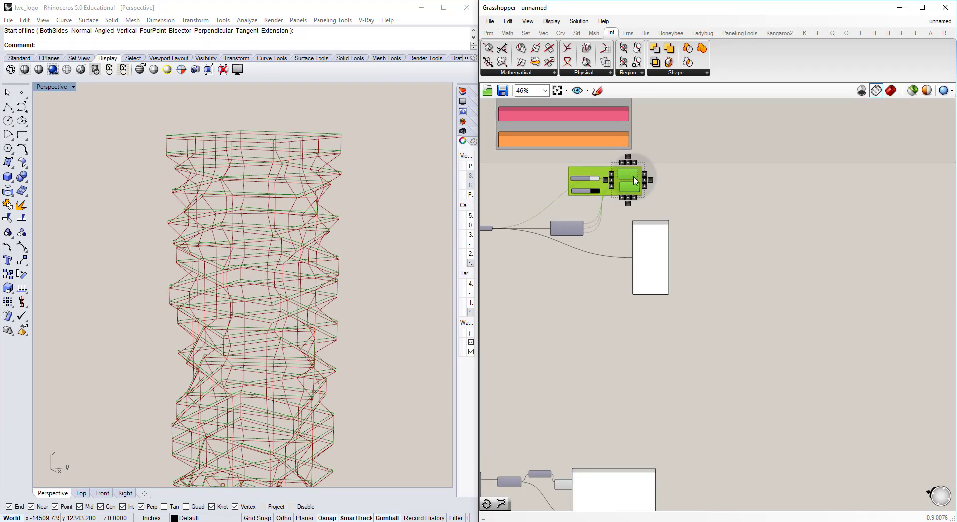
left_click(577, 296)
Step: Examine the wireframe tower's slab outlines and vertical polylines from several angles, from the upper floors down to the base
right_click_drag(327, 228, 289, 208)
right_click_drag(327, 255, 314, 230)
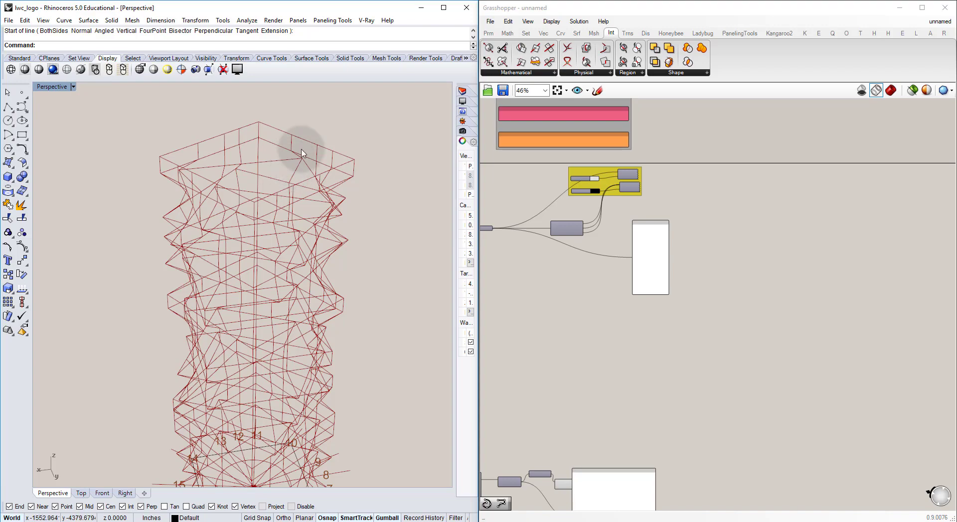
right_click_drag(283, 167, 256, 194)
right_click_drag(263, 260, 268, 222)
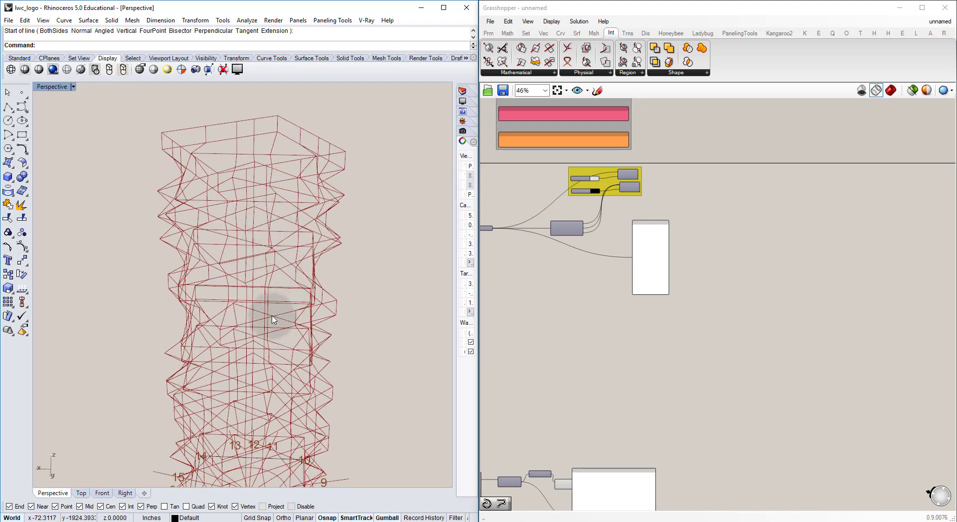
right_click_drag(293, 160, 331, 188)
scroll(310, 166, "up", 8)
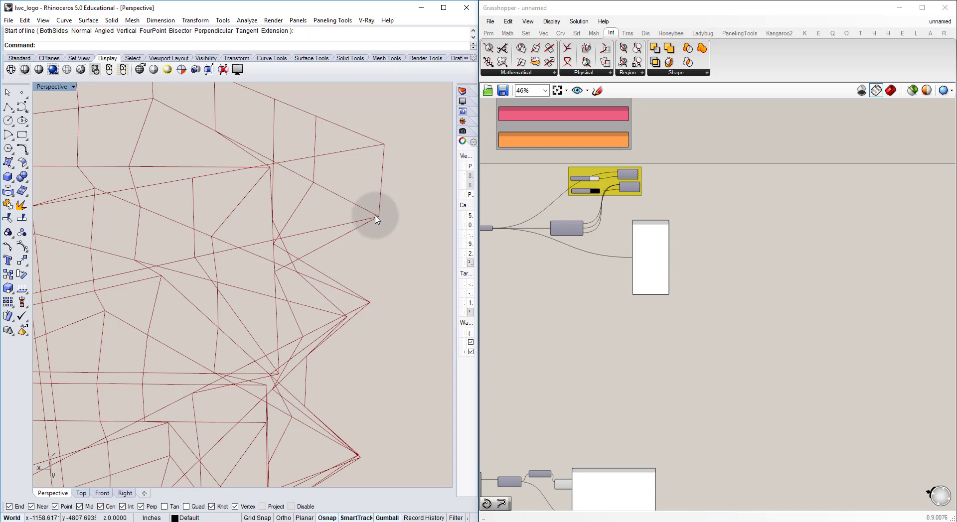
scroll(224, 199, "down", 8)
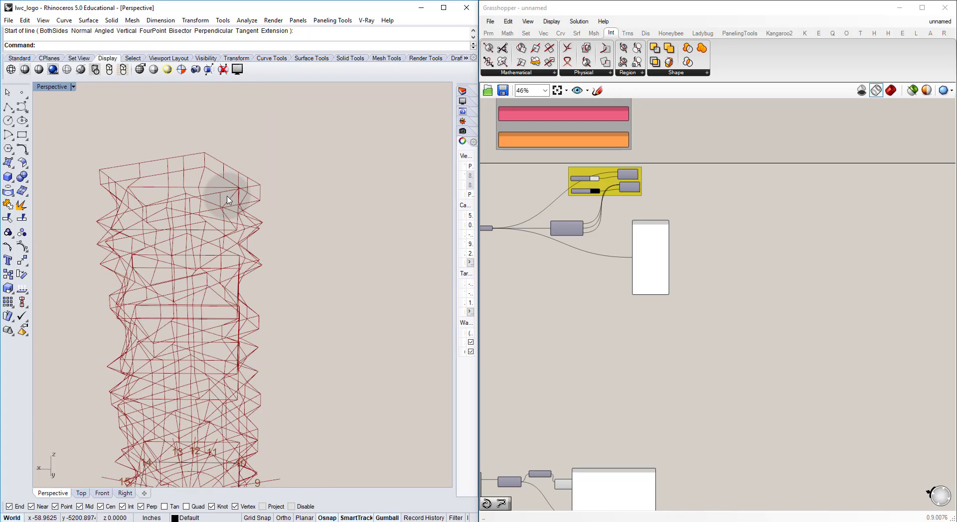
scroll(231, 344, "up", 5)
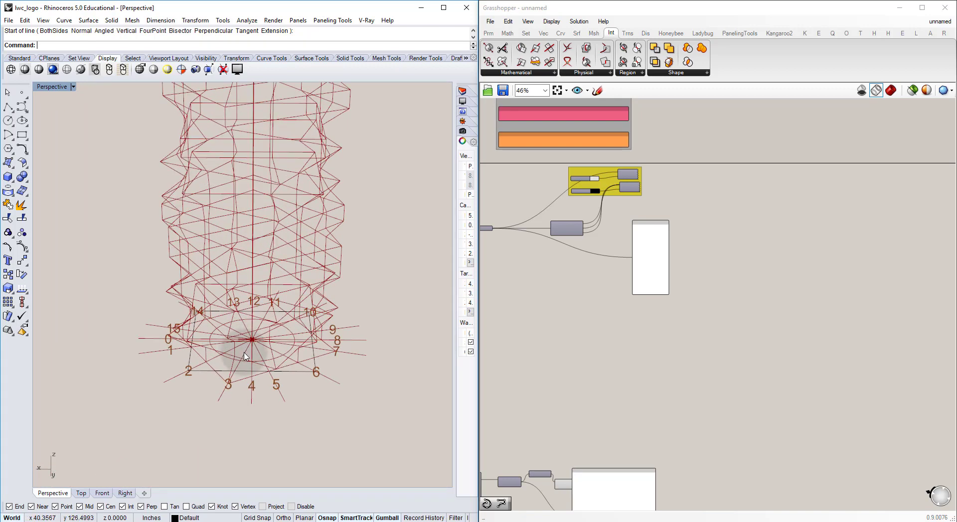
right_click_drag(252, 172, 251, 246, "shift")
mouse_move(248, 151)
right_mouse_down("shift")
mouse_move(258, 269)
mouse_move(249, 255)
right_mouse_up("shift")
scroll(250, 255, "down", 6)
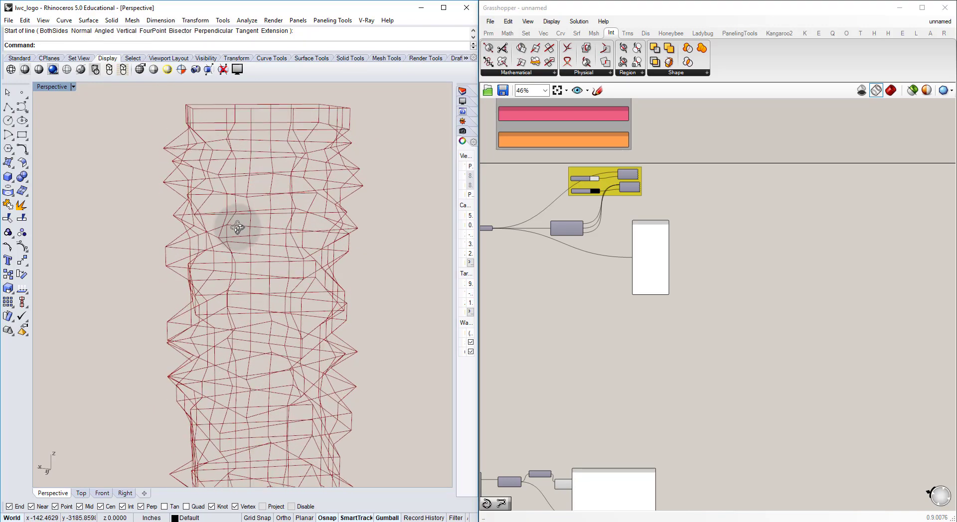
right_click_drag(284, 280, 274, 294)
scroll(274, 293, "up", 7)
Step: Shift the PolyLine component beside Flip Matrix and turn off its preview
right_click_drag(697, 354, 739, 332)
right_click_drag(621, 415, 704, 321)
scroll(679, 358, "down", 1)
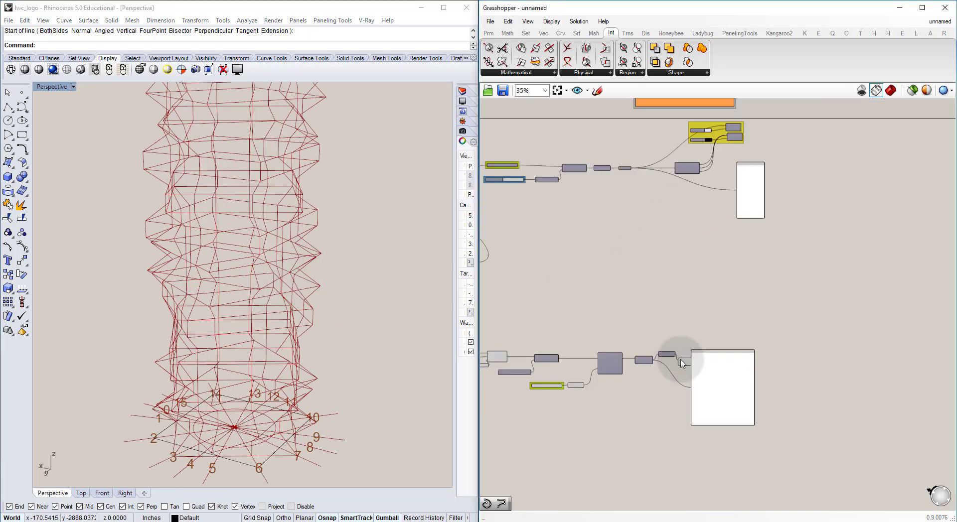
scroll(681, 363, "up", 4)
left_click_drag(750, 379, 816, 383)
scroll(703, 368, "up", 1)
left_click(702, 367)
left_click_drag(703, 367, 727, 348)
right_click_drag(387, 337, 352, 327)
Step: Turn off the preview of the component that labels the radial points with numbers
scroll(618, 314, "down", 3)
right_click_drag(618, 314, 718, 327)
right_click_drag(590, 346, 678, 365)
scroll(665, 316, "up", 3)
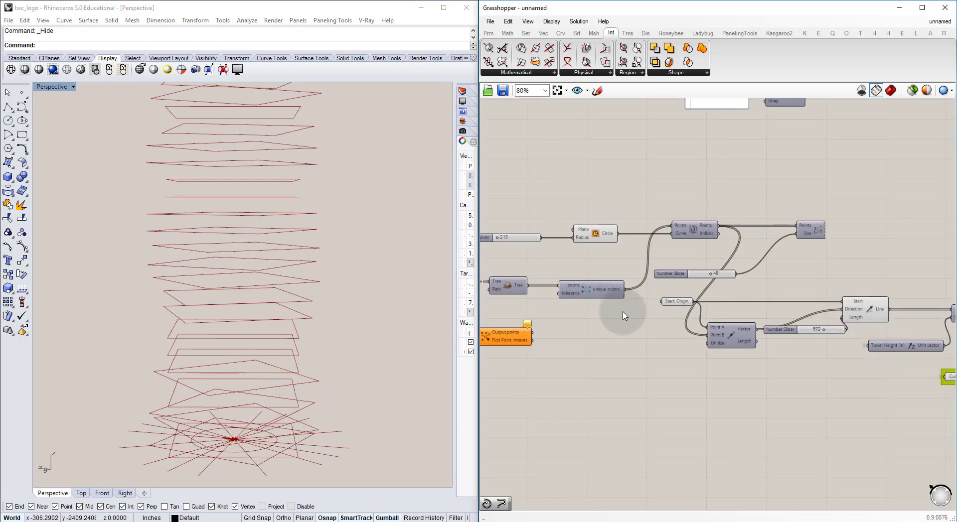
right_click_drag(607, 271, 605, 276)
scroll(605, 277, "up", 4)
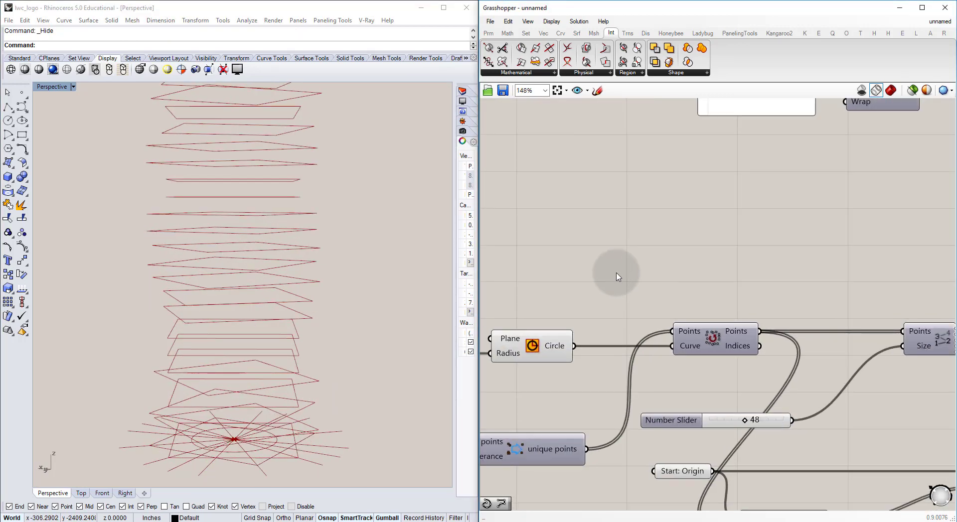
Step: Add a Move component above the Circle component and connect the Circle output to its Geometry input
double_click(618, 277)
type("mo")
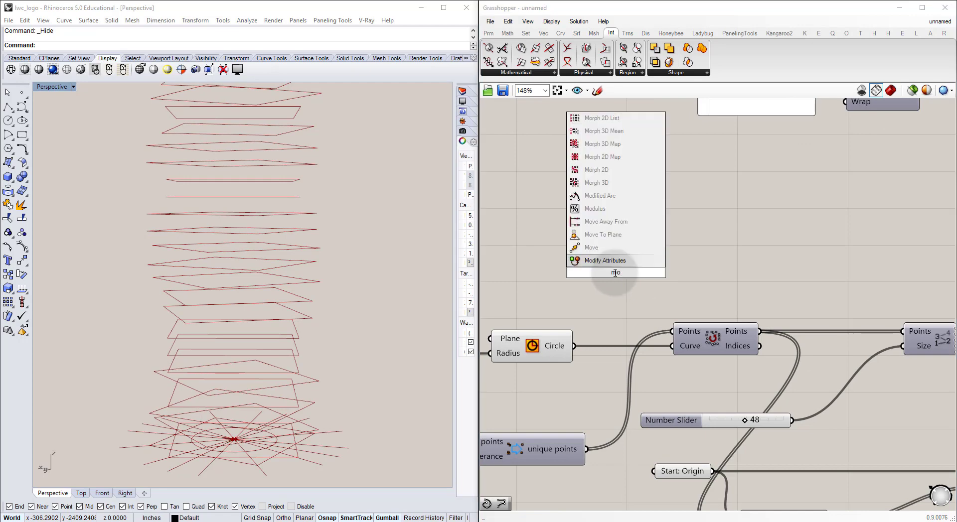
type("ve")
left_click(609, 260)
left_click_drag(616, 270, 655, 262)
left_click_drag(575, 346, 681, 253)
left_click(652, 222)
Step: Locate the existing Move component fed by the Unit Z vector and check its slab preview
right_click_drag(669, 214, 660, 330)
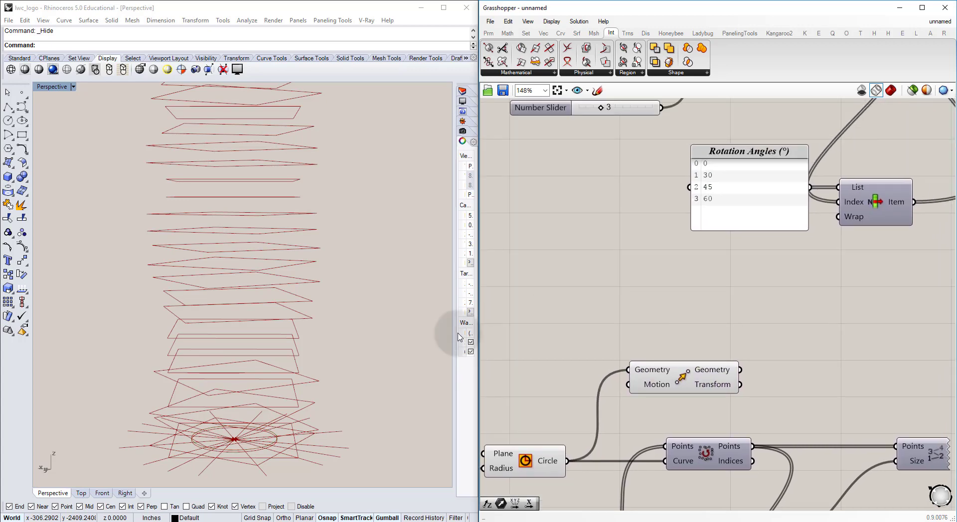
right_click_drag(728, 247, 716, 312)
right_click_drag(710, 240, 823, 346)
scroll(704, 283, "down", 2)
right_click_drag(691, 274, 795, 319)
right_click_drag(737, 271, 759, 265)
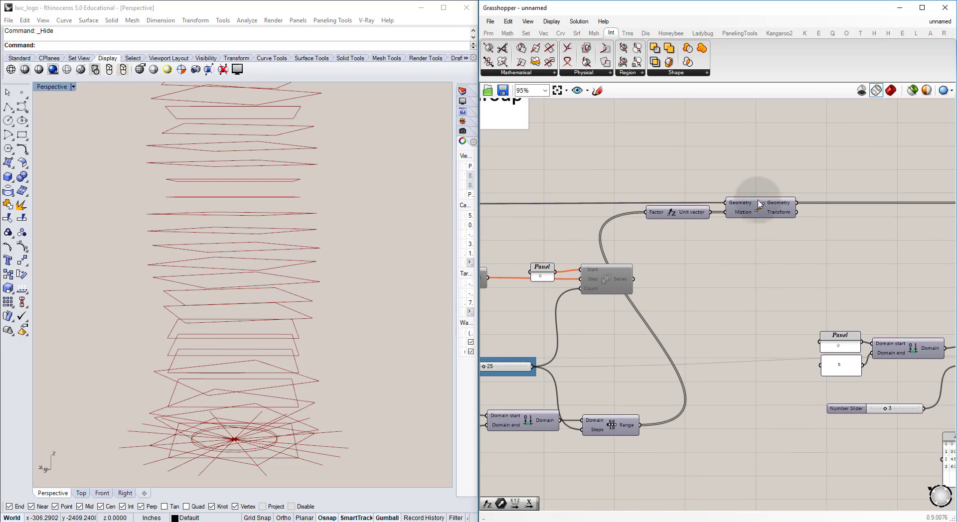
left_click(760, 208)
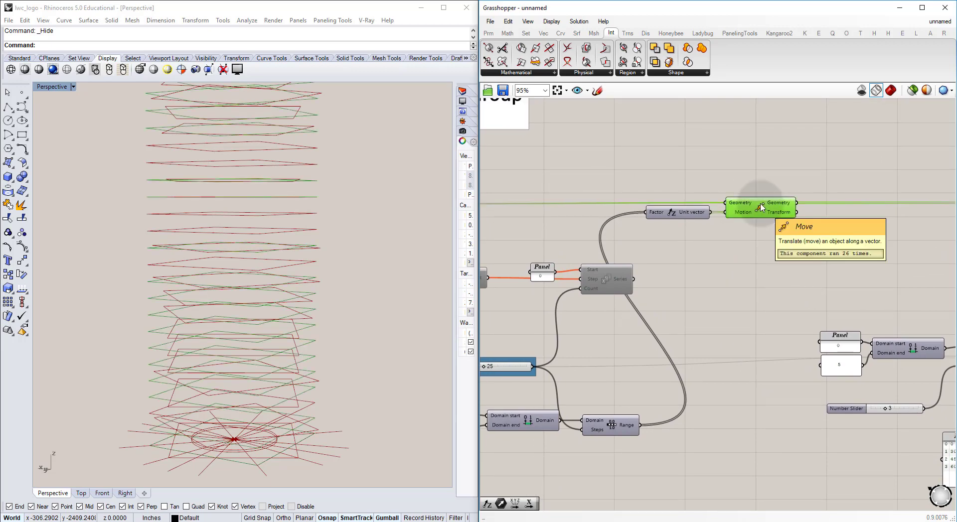
key("ctrl+q")
key("ctrl+q")
key("ctrl+q")
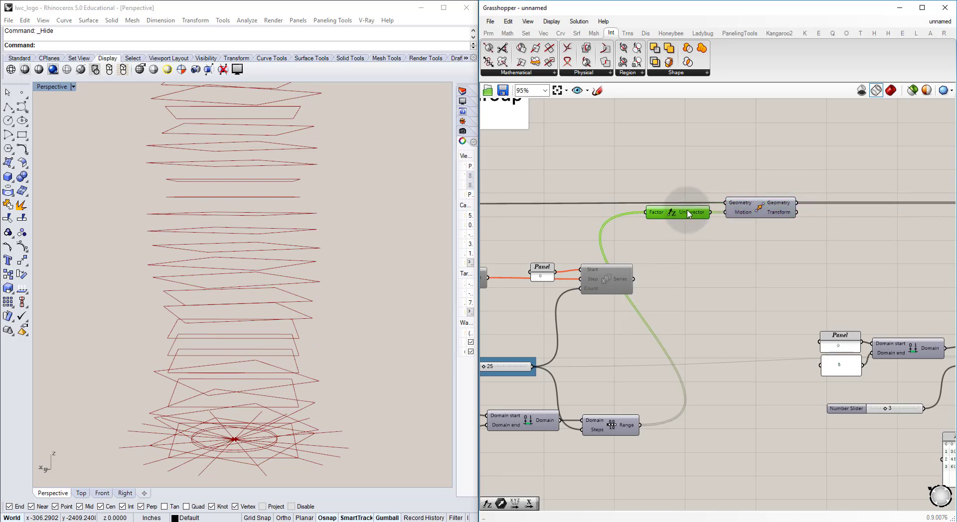
Step: Add a Vector parameter fed by the Unit Z vector and name it "Vector: Vectors to move circle up"
double_click(715, 237)
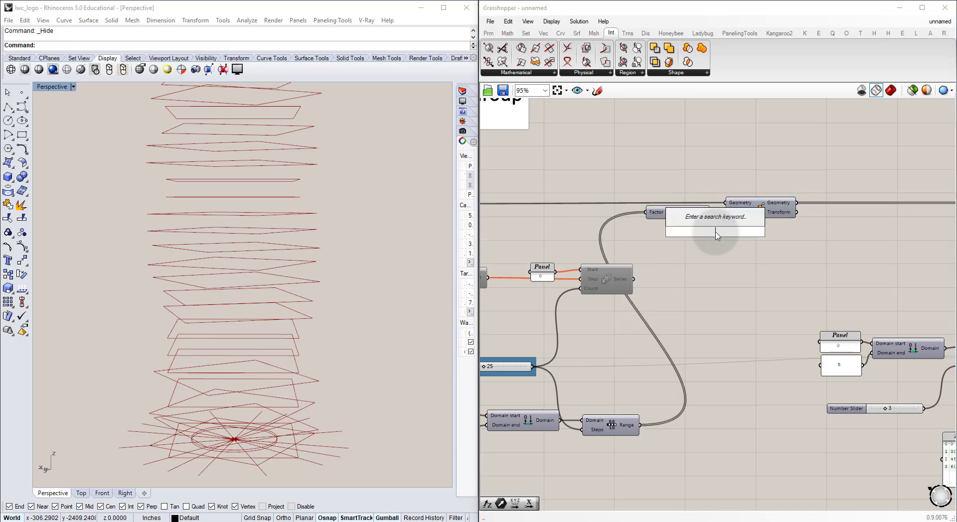
type("vec")
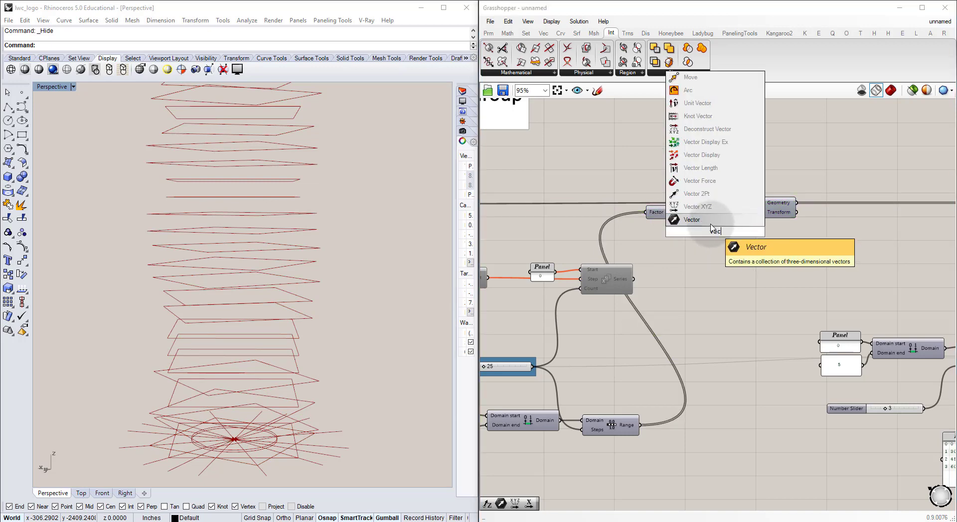
key("Return")
scroll(716, 227, "up", 5)
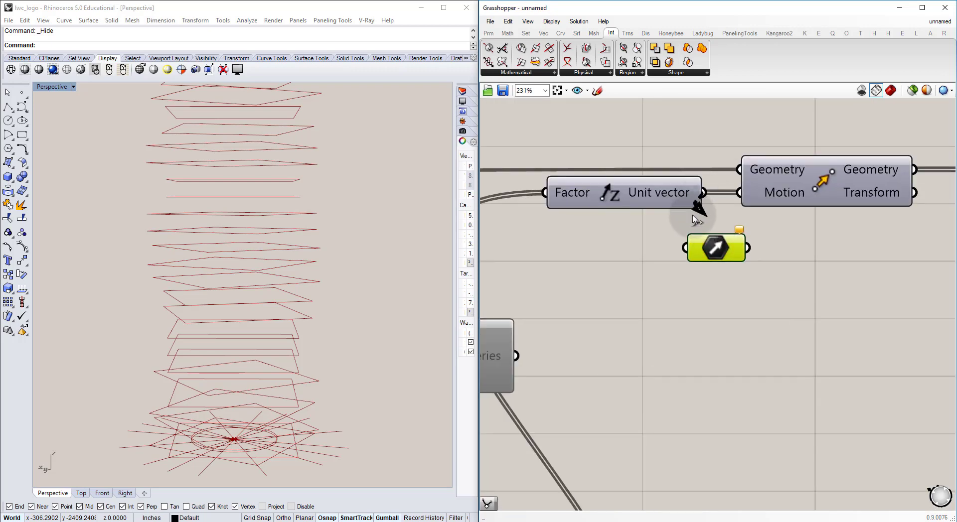
right_click(719, 249)
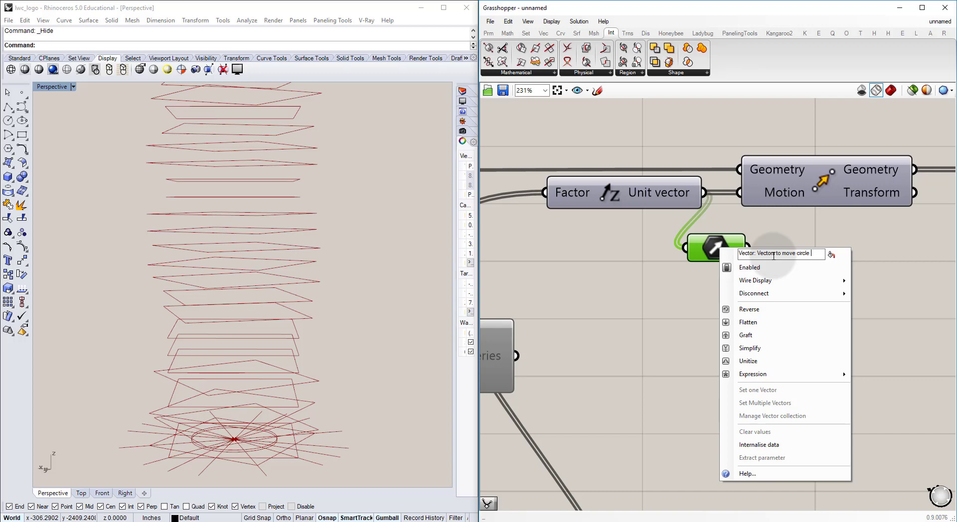
key("Return")
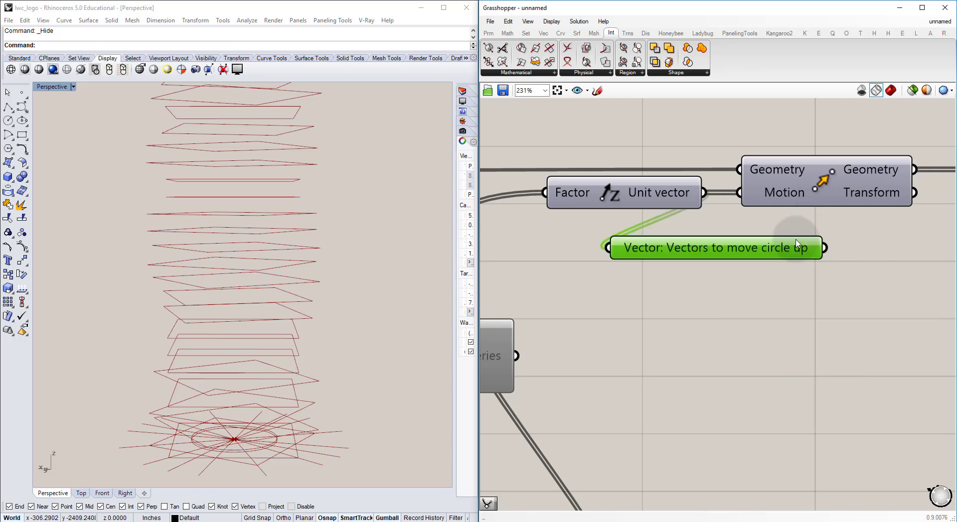
Step: Relocate the vector parameter beside the circle's Move component and connect it to the Motion input
scroll(728, 254, "down", 10)
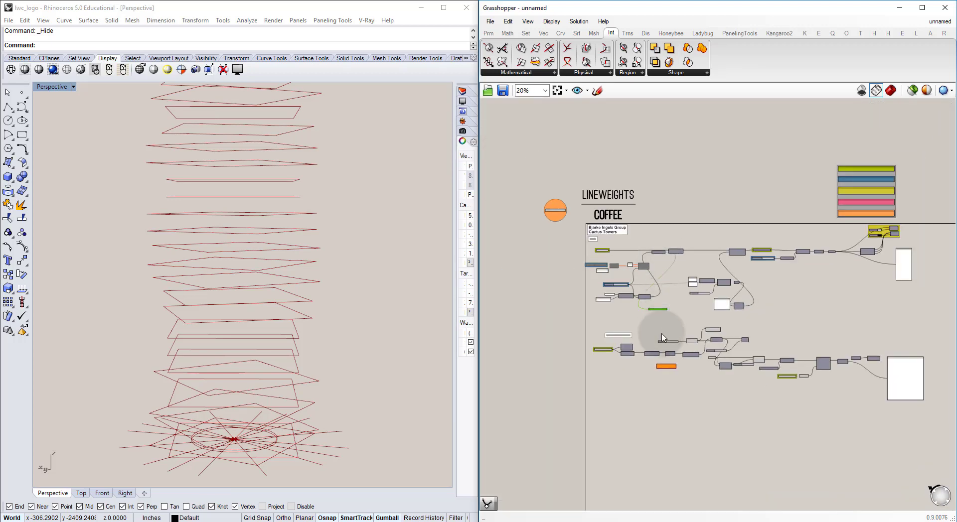
scroll(697, 364, "up", 7)
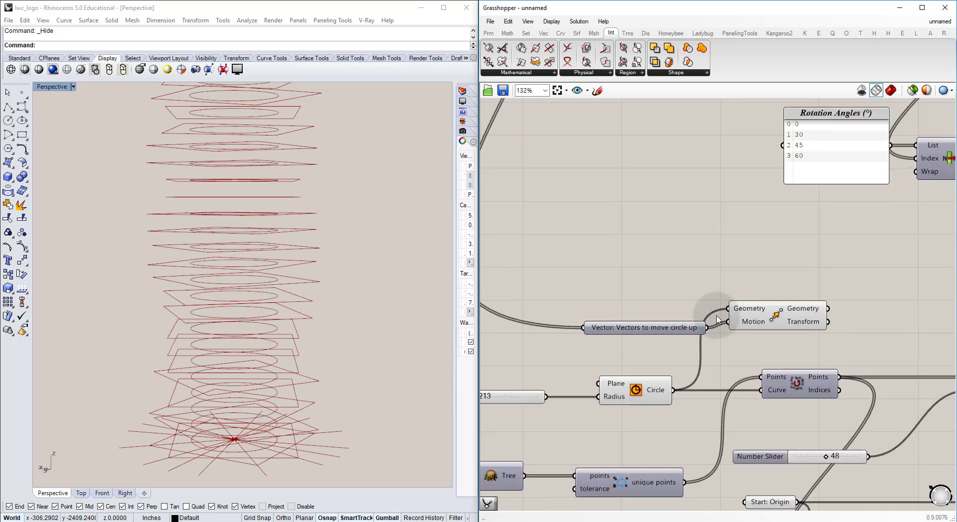
right_click_drag(307, 194, 309, 215)
Step: Shift the circle's Move component slightly away from the vector parameter and turn off its preview
left_click(775, 316)
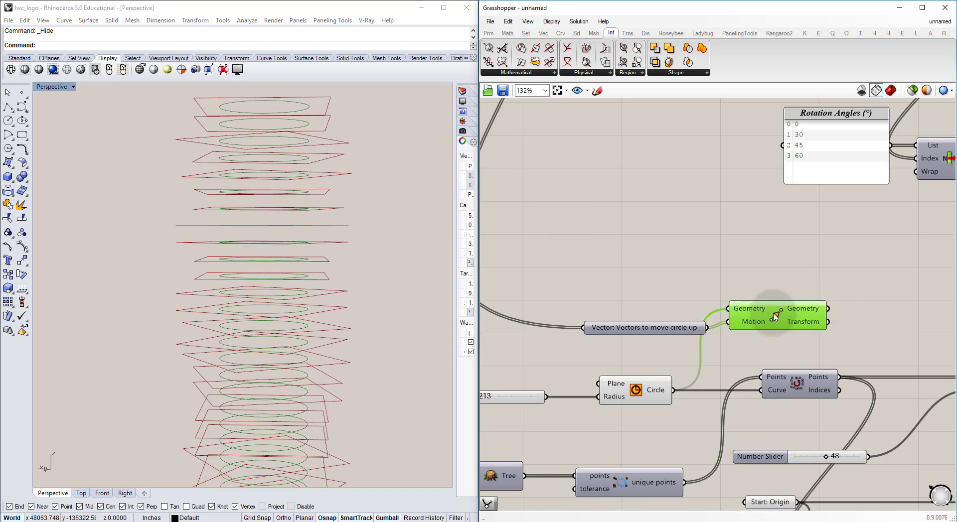
left_click(795, 272)
right_click_drag(801, 271, 592, 261)
left_click(584, 313)
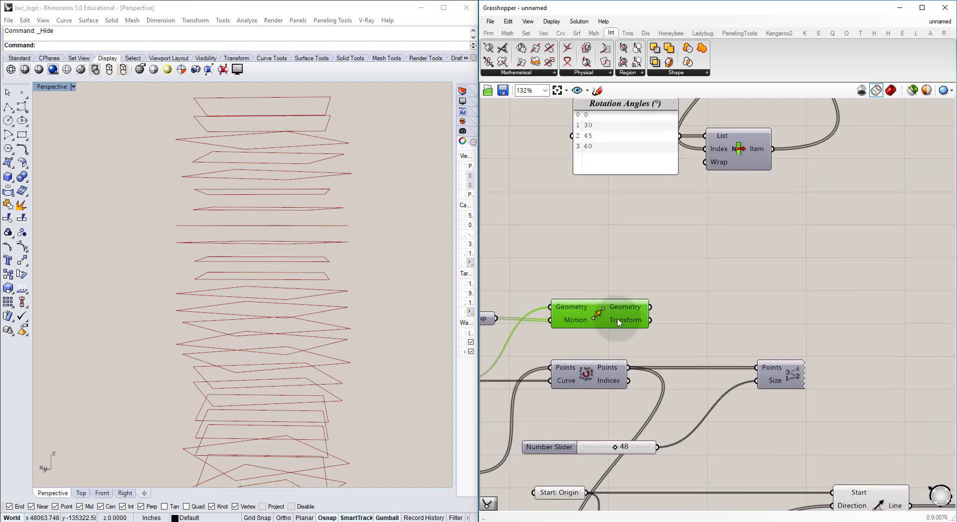
Step: Check the slab and radial wall intersection points by temporarily previewing the surface-curve intersection component
scroll(718, 352, "down", 5)
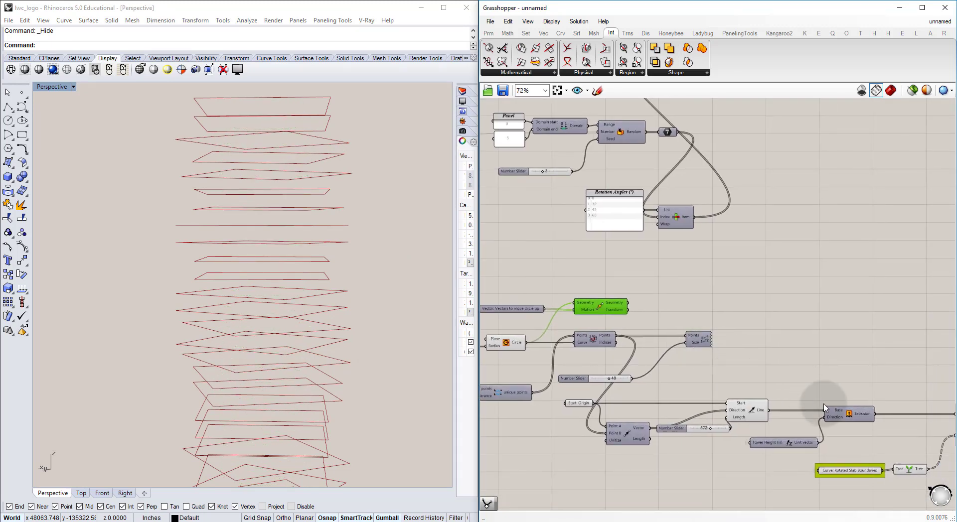
right_click_drag(864, 399, 732, 392)
right_click_drag(945, 457, 817, 405)
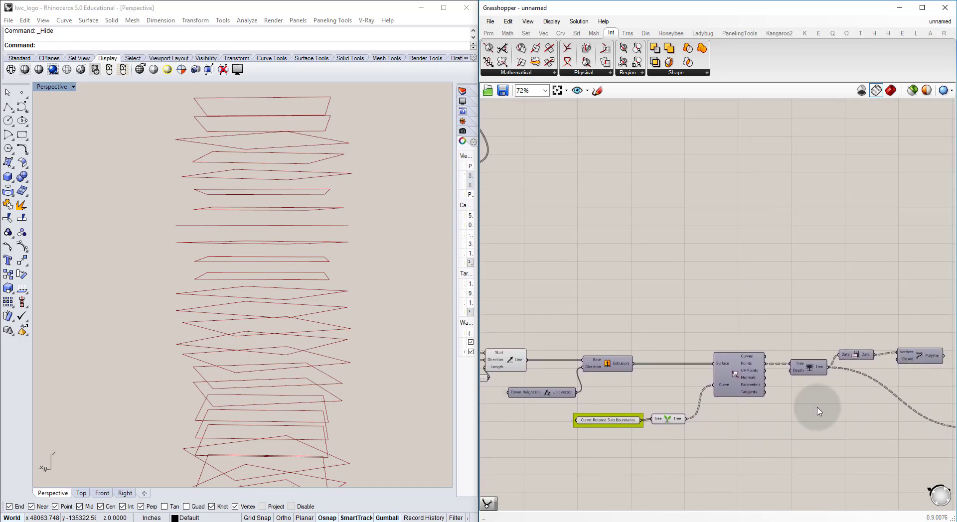
left_click(739, 375)
scroll(742, 369, "up", 5)
left_click(746, 355)
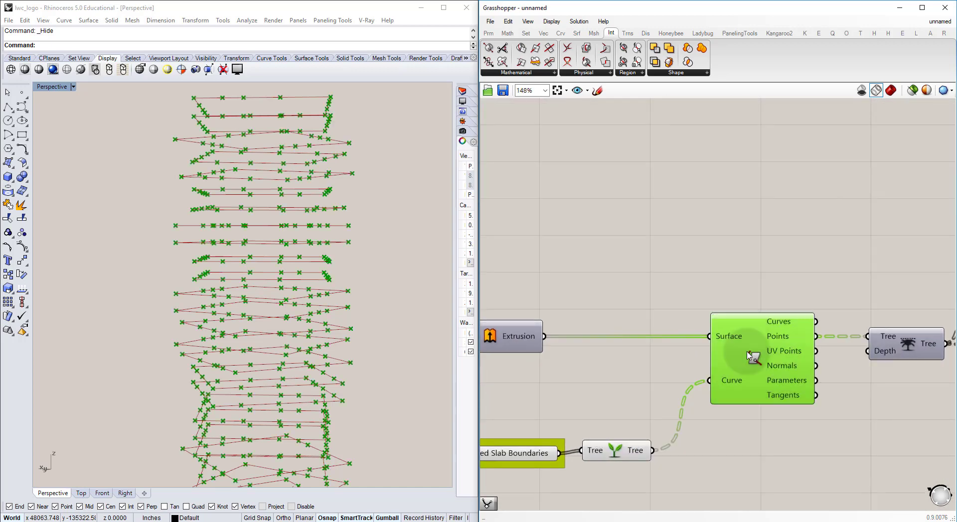
key("ctrl+q")
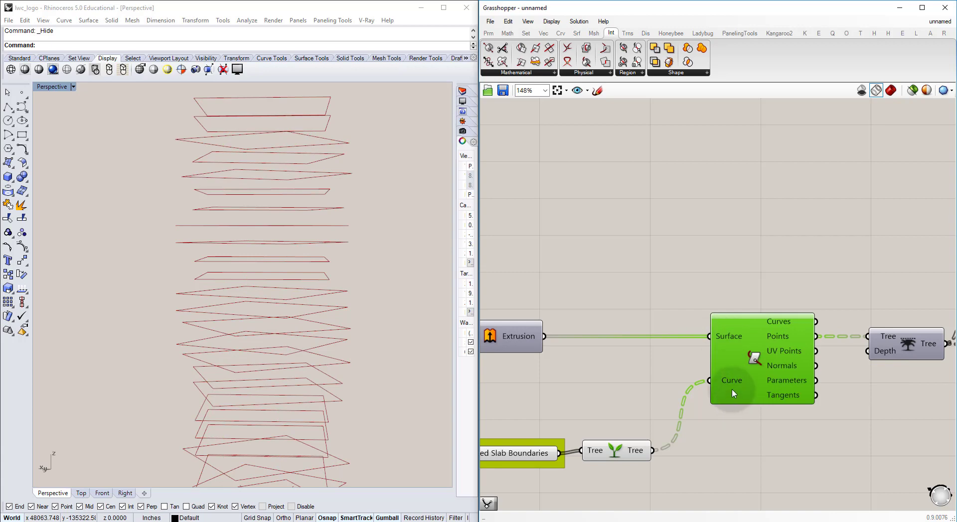
Step: Move the circle's Move component farther along the canvas, above the Extrusion component
scroll(679, 351, "down", 3)
right_click_drag(679, 351, 764, 362)
scroll(763, 362, "down", 3)
right_click_drag(626, 314, 665, 329)
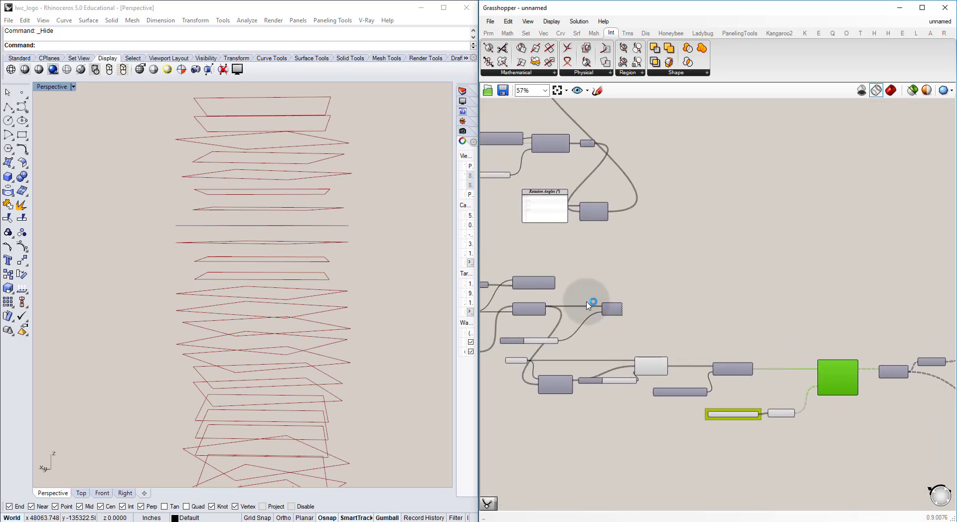
scroll(535, 298, "up", 2)
right_click_drag(536, 300, 629, 299)
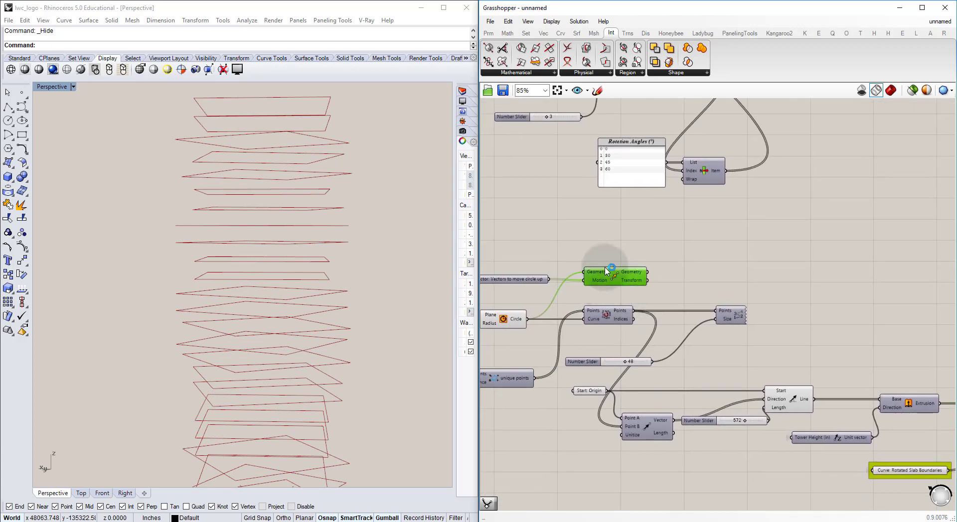
left_click_drag(613, 280, 872, 282)
left_click(934, 341)
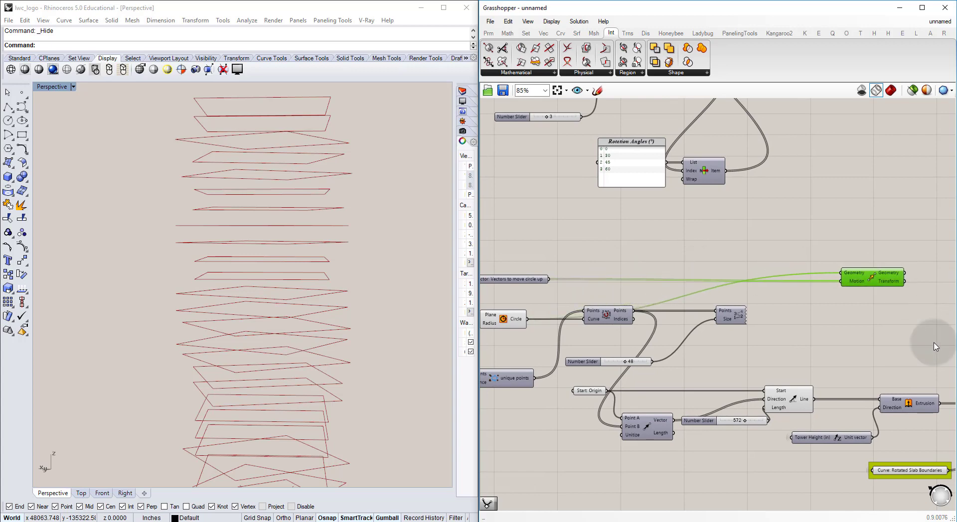
Step: Duplicate the surface-curve intersection component above the original, next to the circle's Move component
right_click_drag(934, 341, 543, 344)
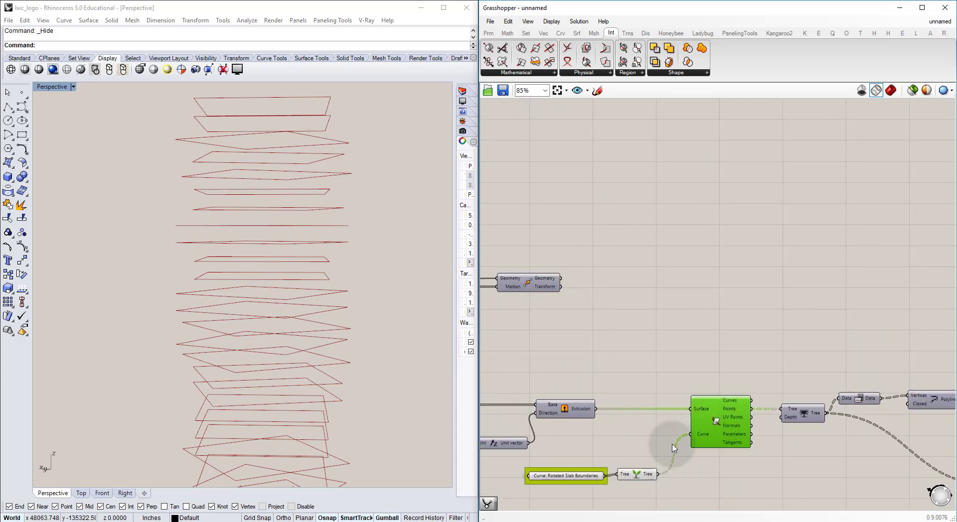
left_click_drag(720, 428, 700, 299)
left_click(661, 308)
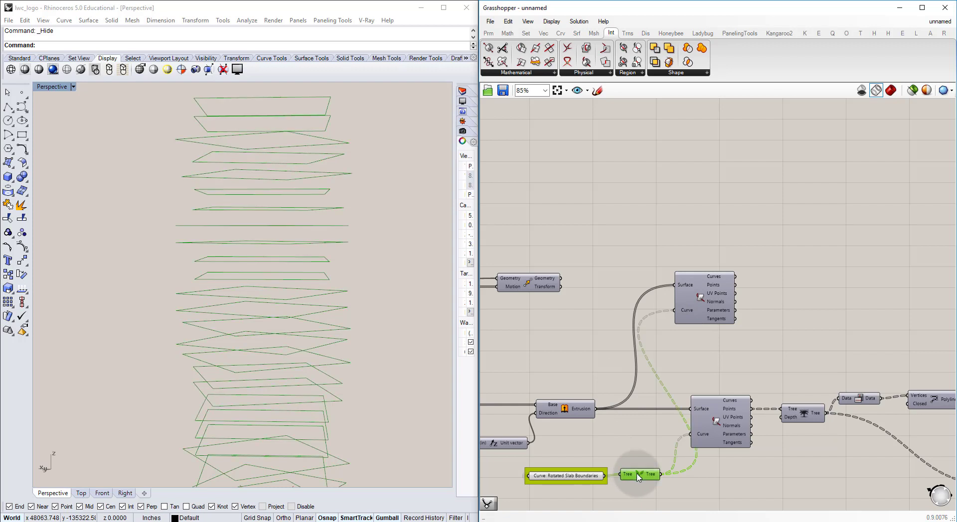
Step: Duplicate the Graft Tree component beside the circle's Move component, feed it the moved Geometry, and turn off its preview
left_click_drag(645, 493, 610, 294)
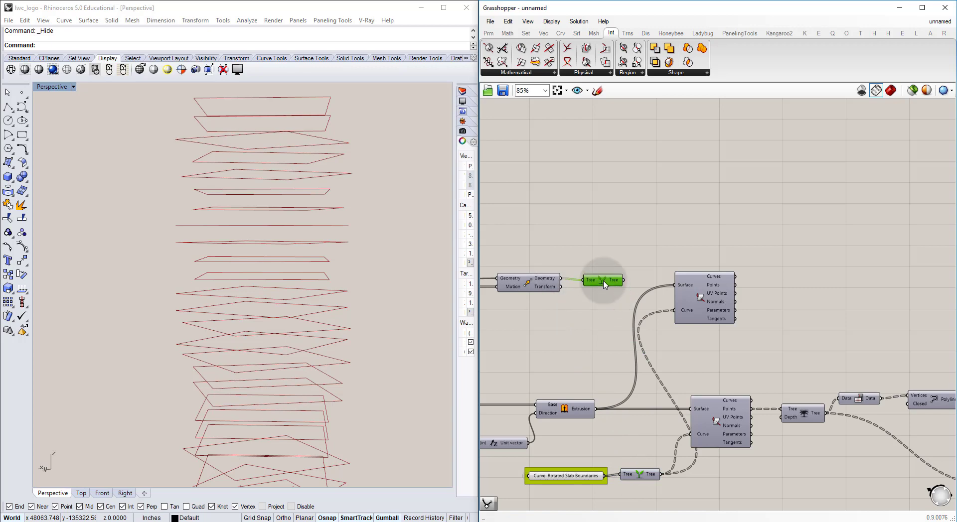
left_click(603, 284)
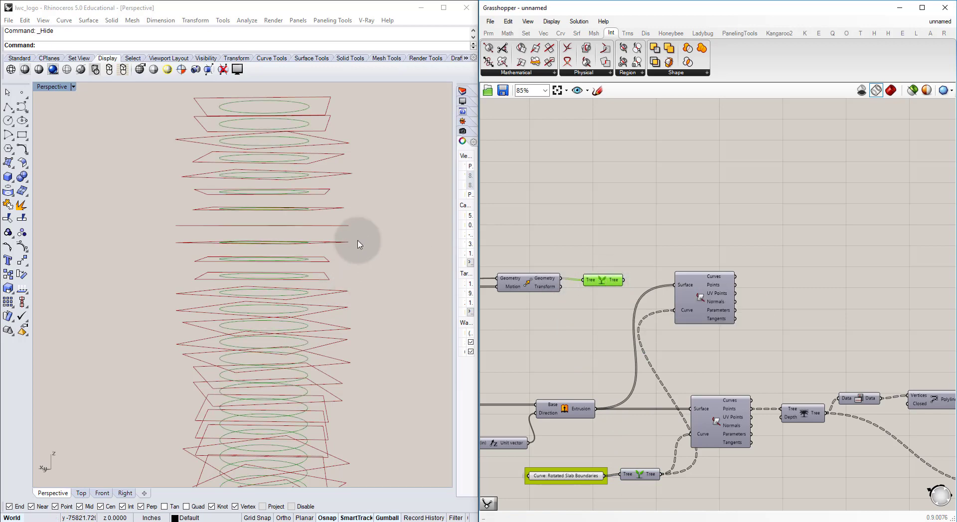
mouse_move(358, 244)
right_mouse_down()
mouse_move(337, 260)
mouse_move(344, 244)
right_mouse_up()
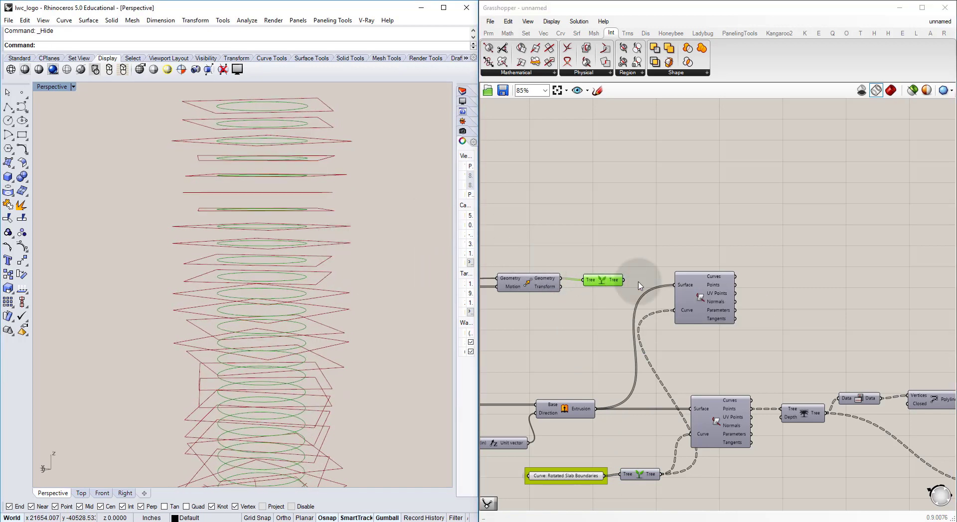
left_click(596, 279)
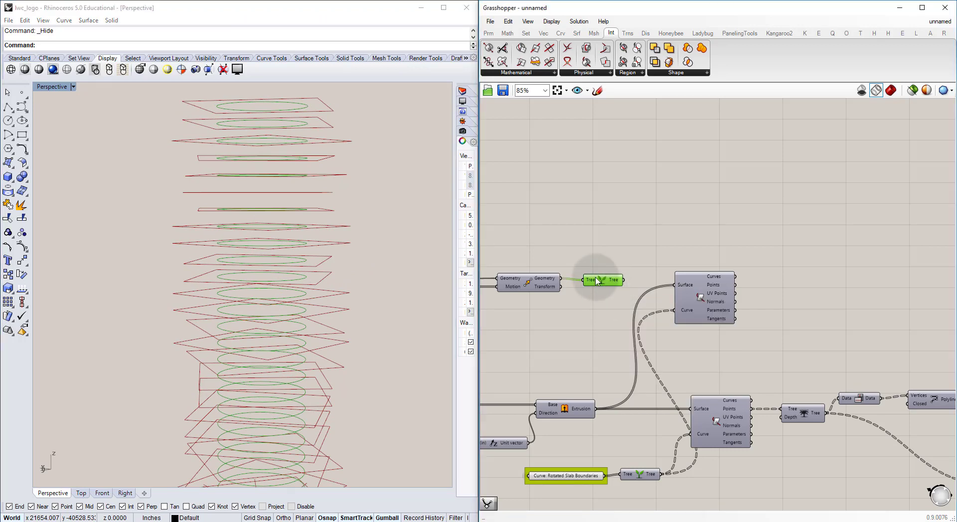
key("ctrl+q")
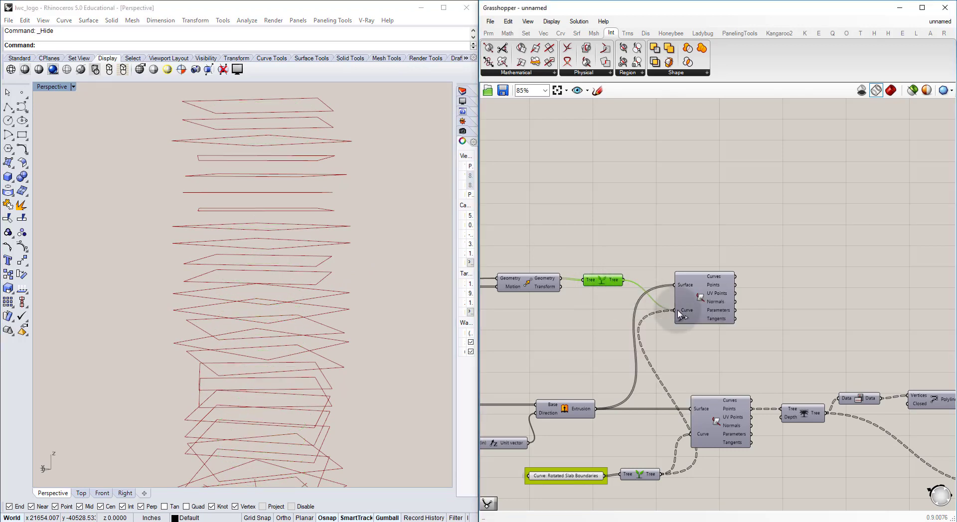
Step: Connect the grafted circles to the duplicate intersection's Curve input, inspect the resulting points around the tower, and turn off the component's preview
left_click_drag(679, 313, 712, 293)
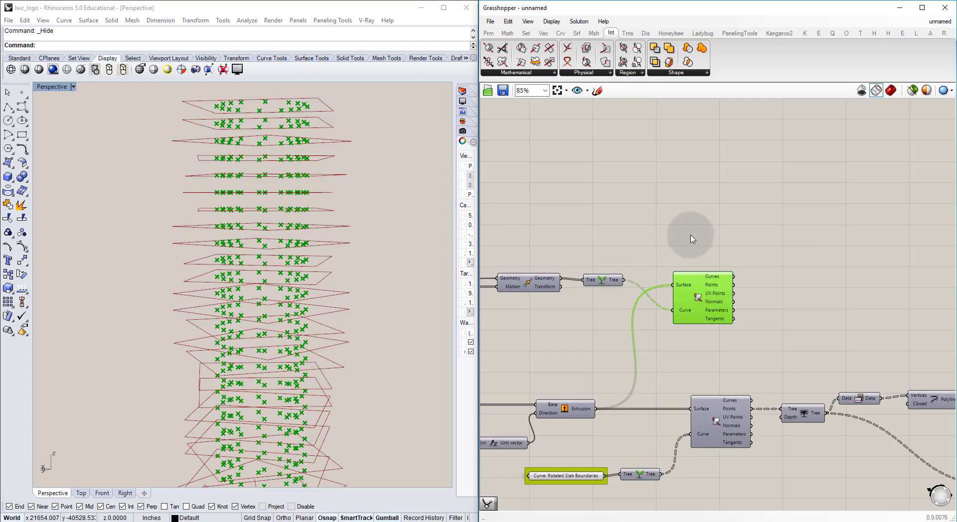
left_click(691, 239)
left_click(369, 197)
right_click_drag(359, 207, 327, 188)
left_click(692, 276)
left_click_drag(692, 280, 691, 259)
left_click(717, 322)
Step: Duplicate the Trim Tree, Flip Matrix and Polyline chain beside the circle intersection component and connect its Points output to the chain
right_click_drag(784, 324, 662, 299)
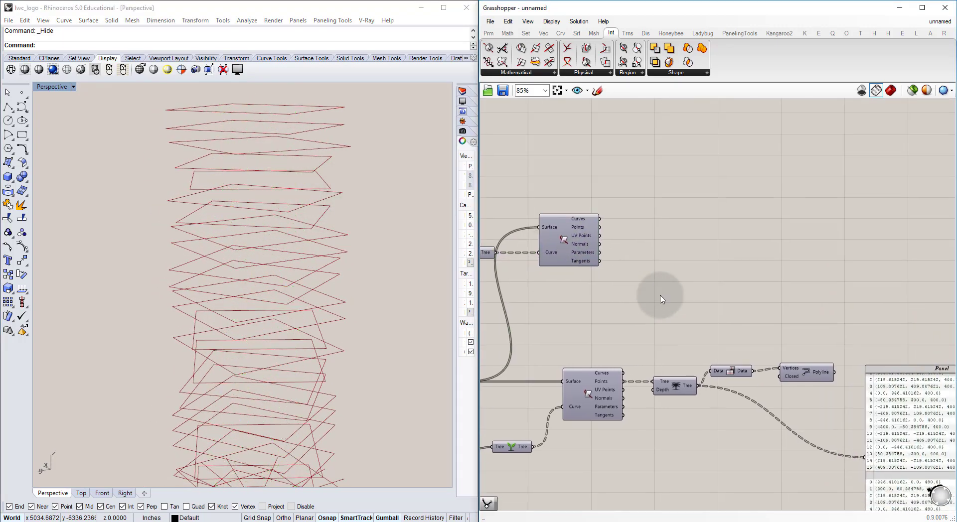
left_click_drag(766, 387, 662, 344)
key("ctrl+v")
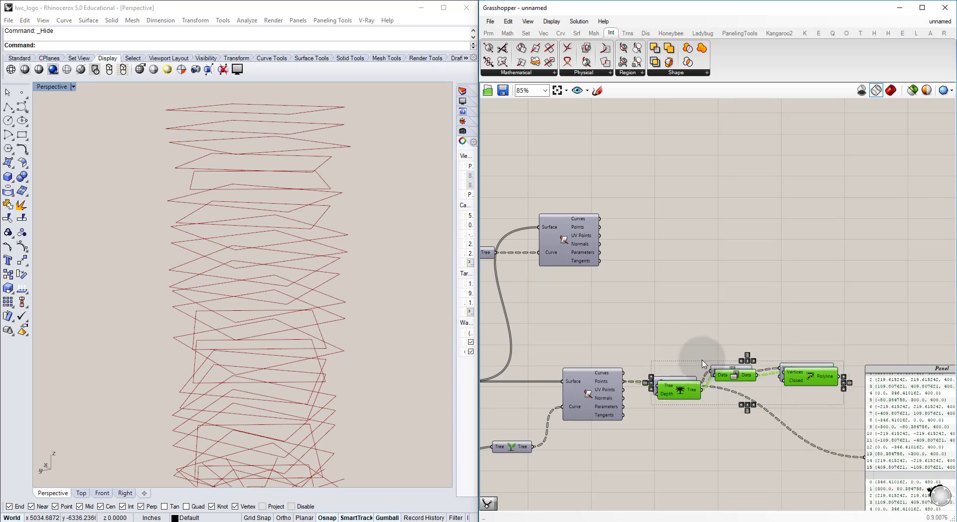
left_click_drag(686, 397, 658, 236)
left_click(660, 279)
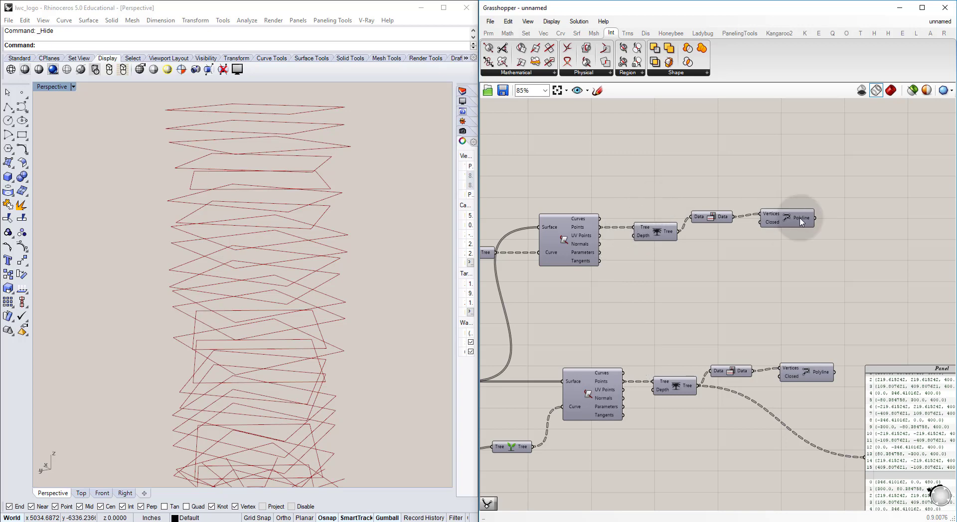
Step: Turn on the previews of the upper and lower Polyline components and inspect the vertical curves around the tower
left_click_drag(795, 212, 783, 192)
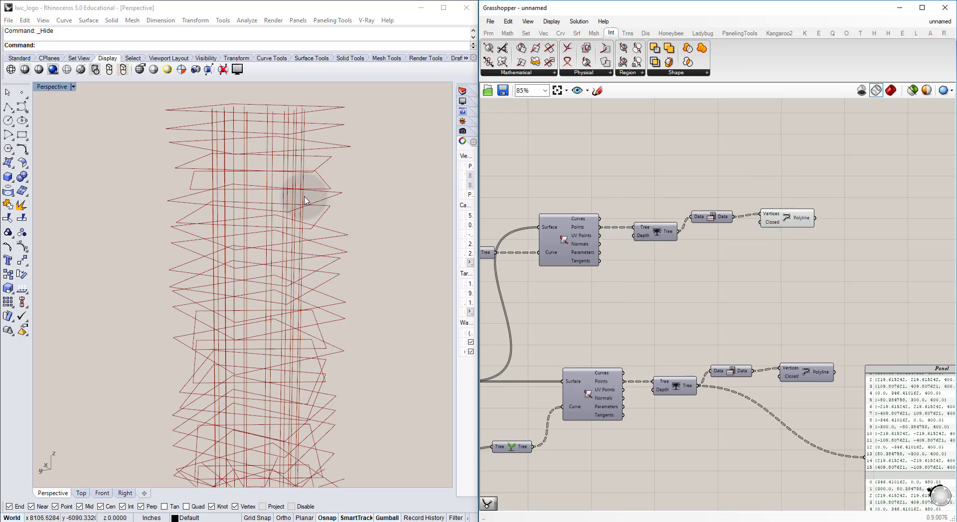
mouse_move(319, 151)
right_mouse_down()
mouse_move(294, 160)
mouse_move(274, 197)
mouse_move(301, 160)
mouse_move(324, 154)
right_mouse_up()
left_click_drag(829, 396, 810, 354)
key("ctrl+q")
left_click(810, 352)
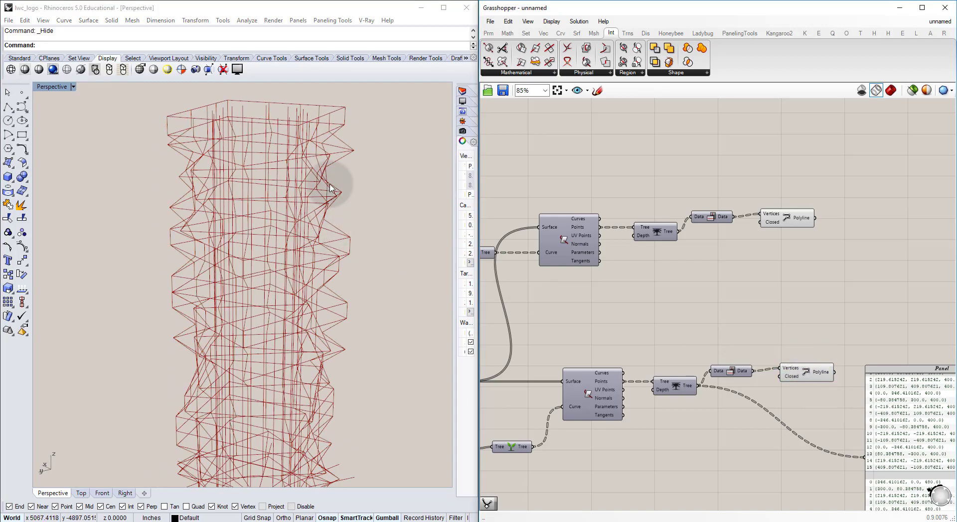
right_click_drag(331, 189, 313, 193)
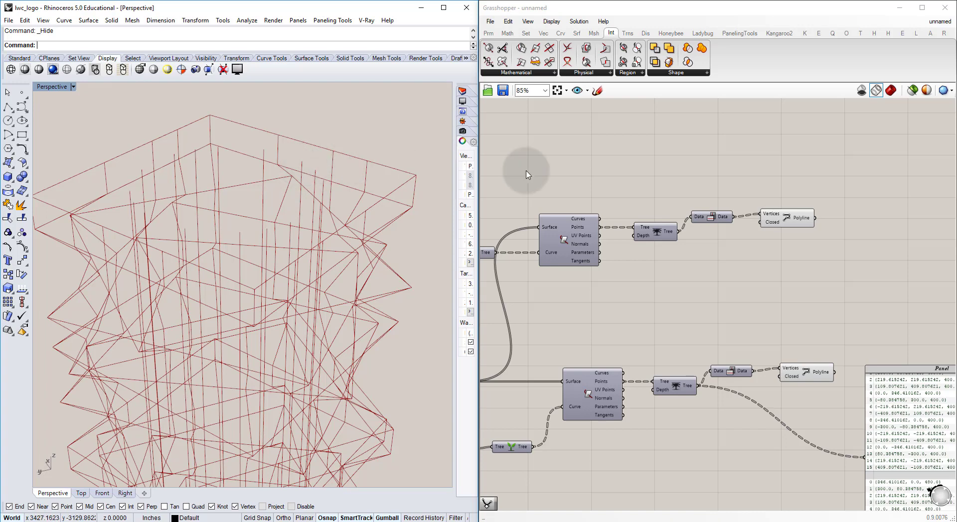
Step: Add a Loft component to the canvas and place it beyond the upper Polyline component
right_click_drag(850, 269, 737, 246)
double_click(774, 254)
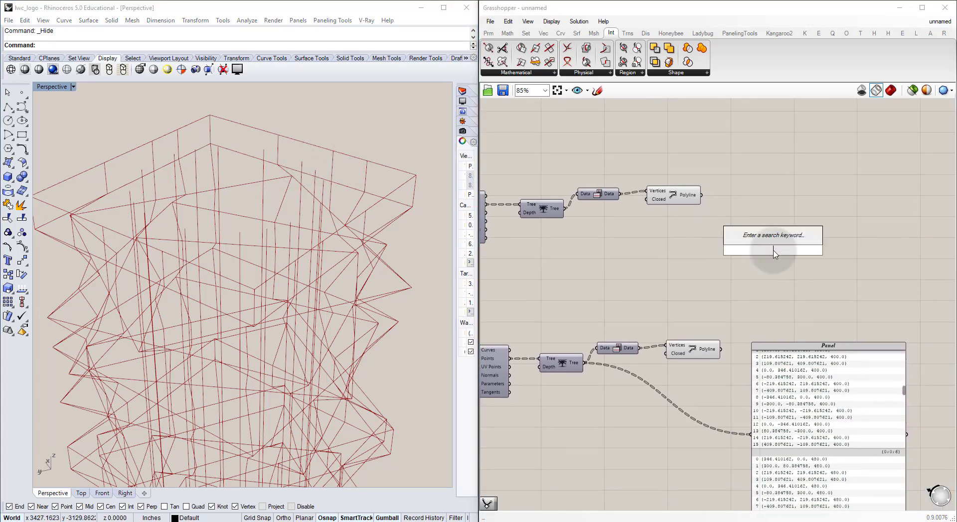
type("loft")
left_click(774, 237)
left_click_drag(773, 249, 797, 210)
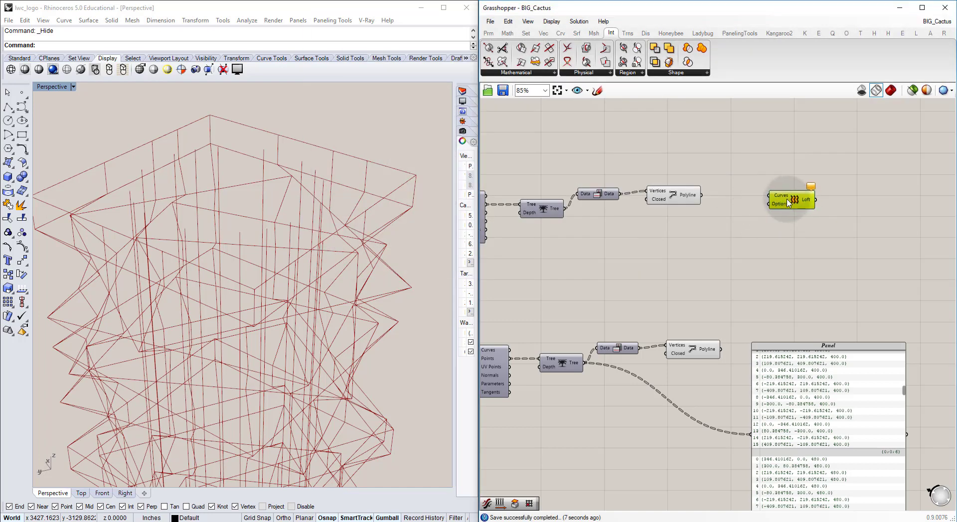
left_click_drag(787, 200, 785, 199)
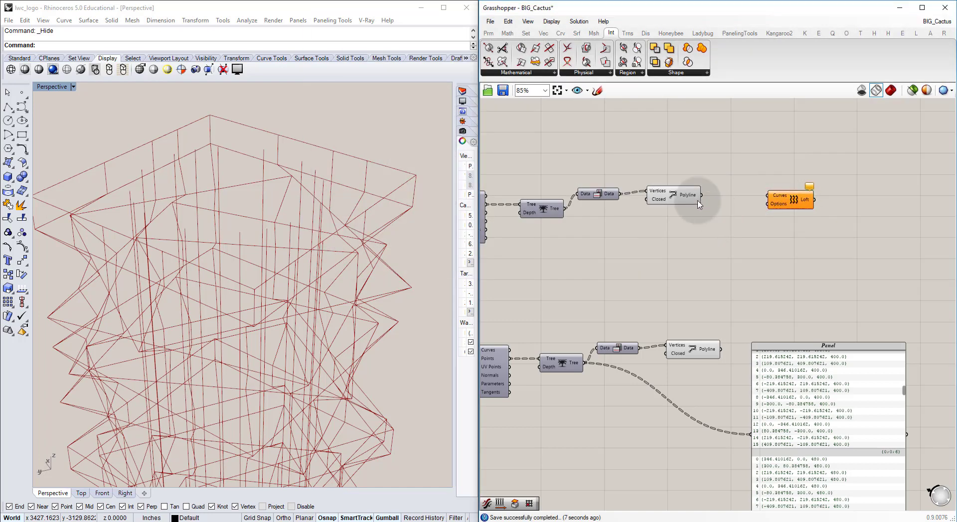
Step: Shift the two Polyline components slightly so they line up, and orbit the tower to view their curves
left_click(688, 200)
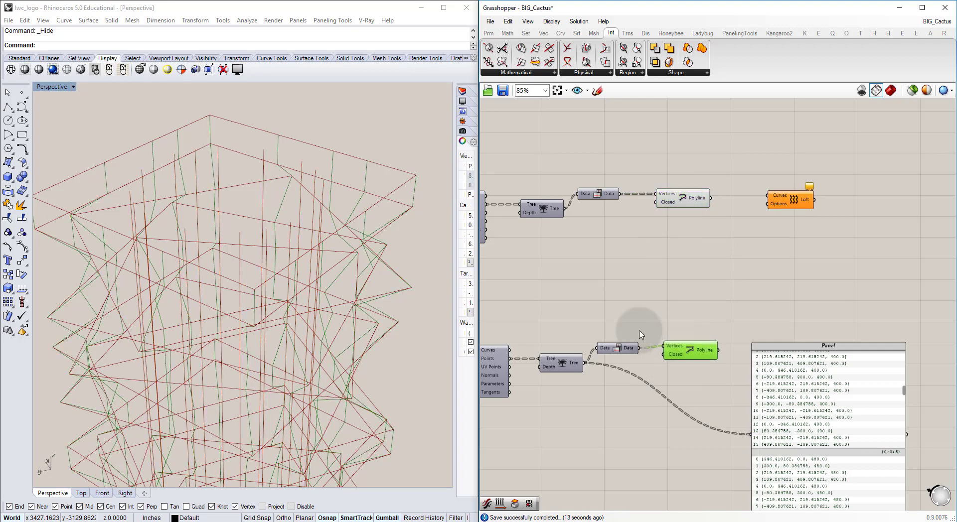
right_click_drag(384, 256, 344, 245)
mouse_move(769, 280)
right_mouse_down()
mouse_move(765, 271)
mouse_move(753, 281)
right_mouse_up()
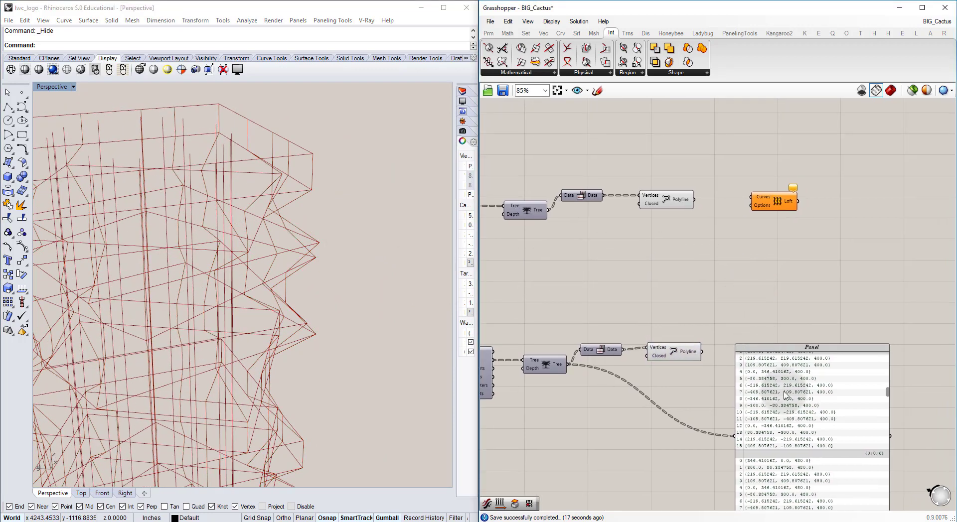
Step: Move the data panel beneath the Loft component and use it to examine the upper Polyline output's branch structure
left_click_drag(787, 396, 810, 304)
left_click(701, 236)
left_click_drag(693, 200, 770, 345)
left_click(814, 312)
right_click_drag(813, 312, 689, 314)
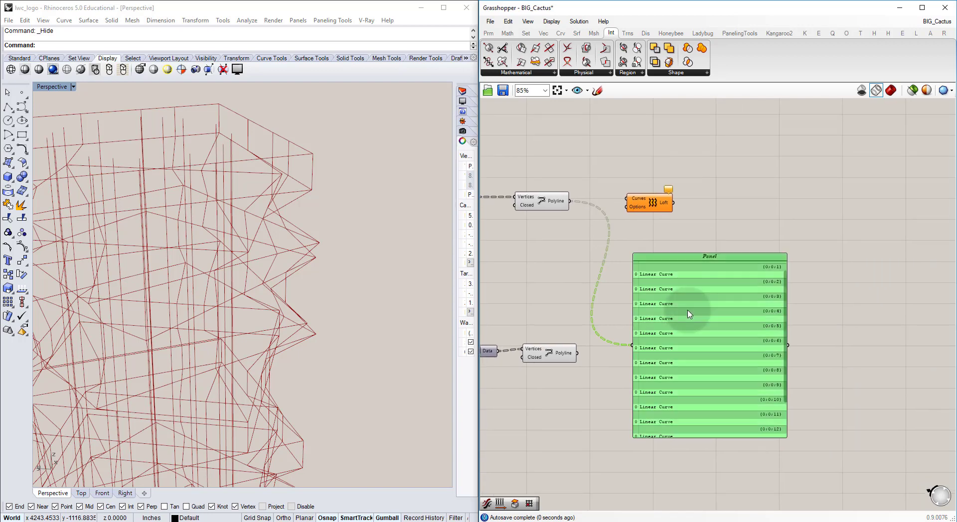
scroll(673, 311, "up", 3)
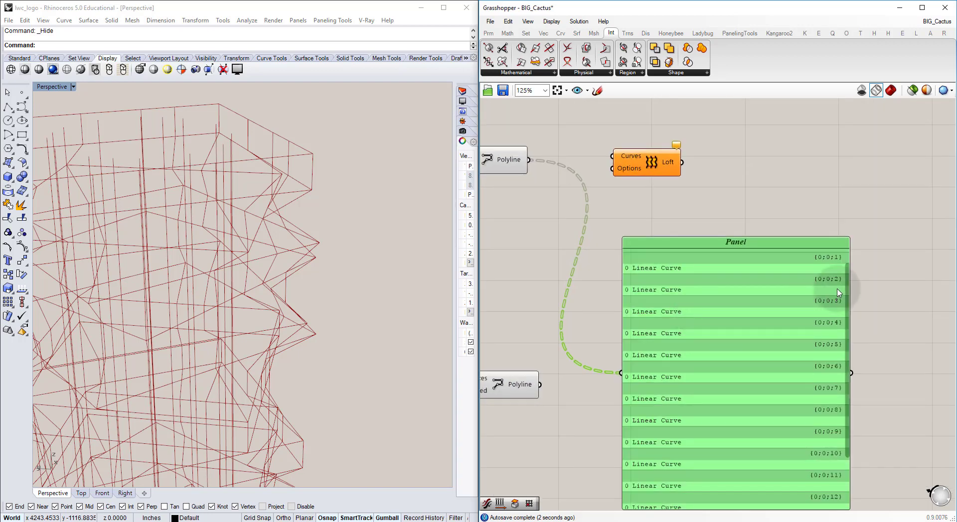
left_click_drag(845, 285, 840, 241)
Step: Feed the lower Polyline output into the panel instead and compare its branch structure with the upper one
right_click_drag(534, 280, 611, 316)
scroll(638, 320, "down", 2)
left_click_drag(734, 323, 772, 317)
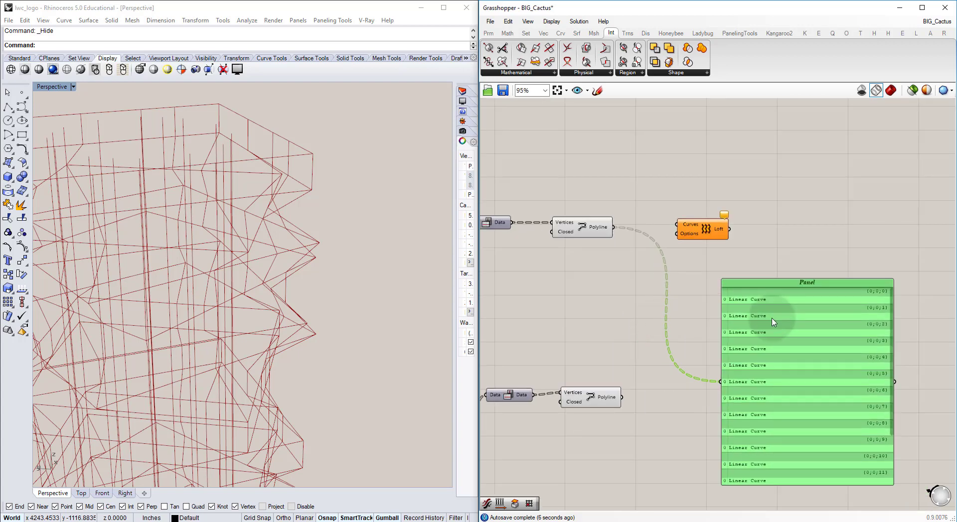
left_click_drag(622, 398, 722, 382)
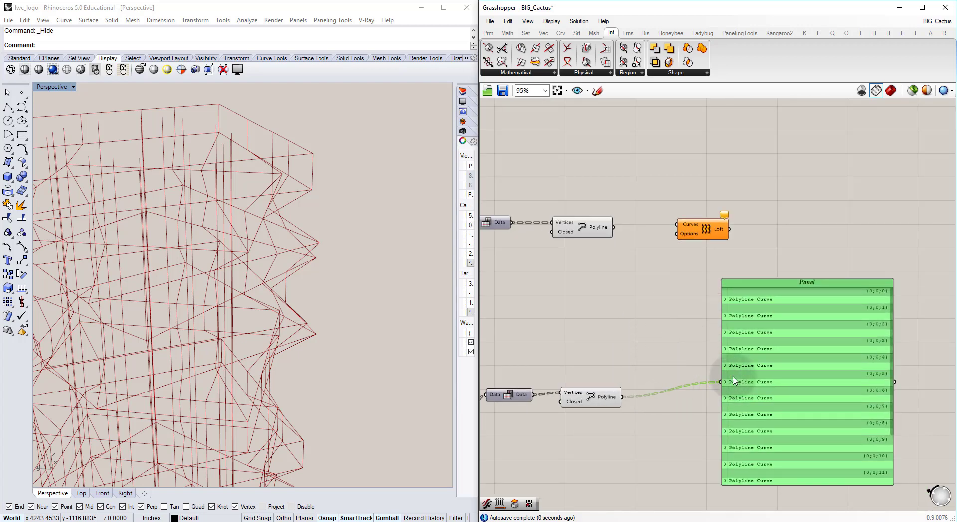
left_click(688, 339)
Step: Add a Merge component, connecting the upper Polyline to its first data input and the lower Polyline to its second
double_click(638, 313)
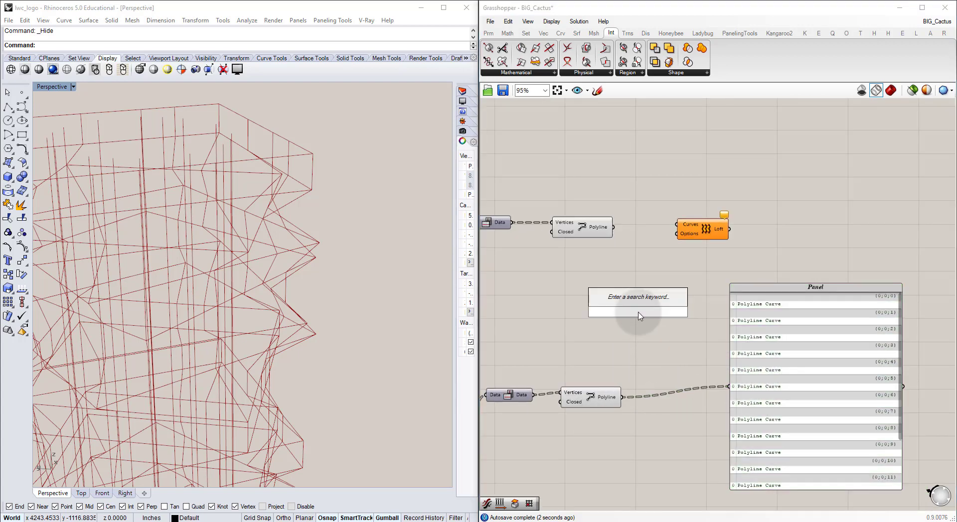
type("merge")
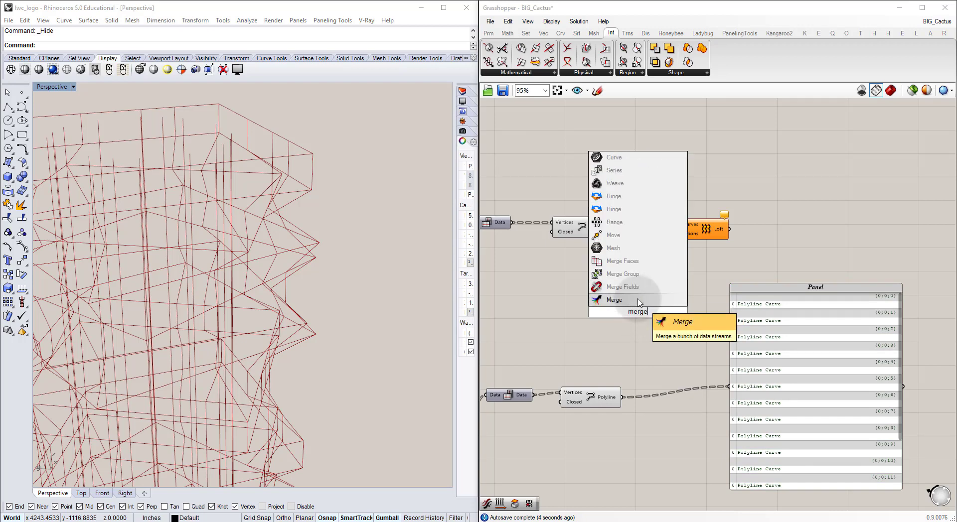
left_click(639, 301)
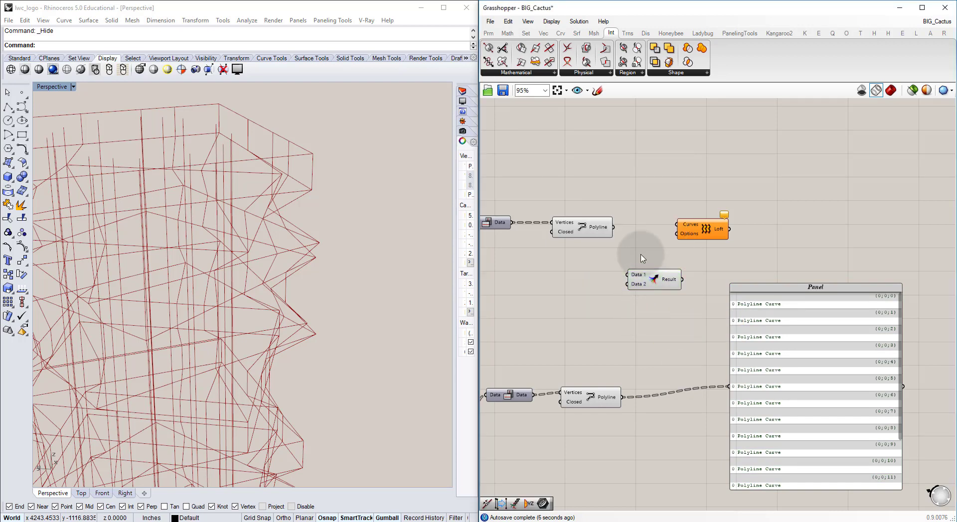
scroll(639, 260, "up", 2)
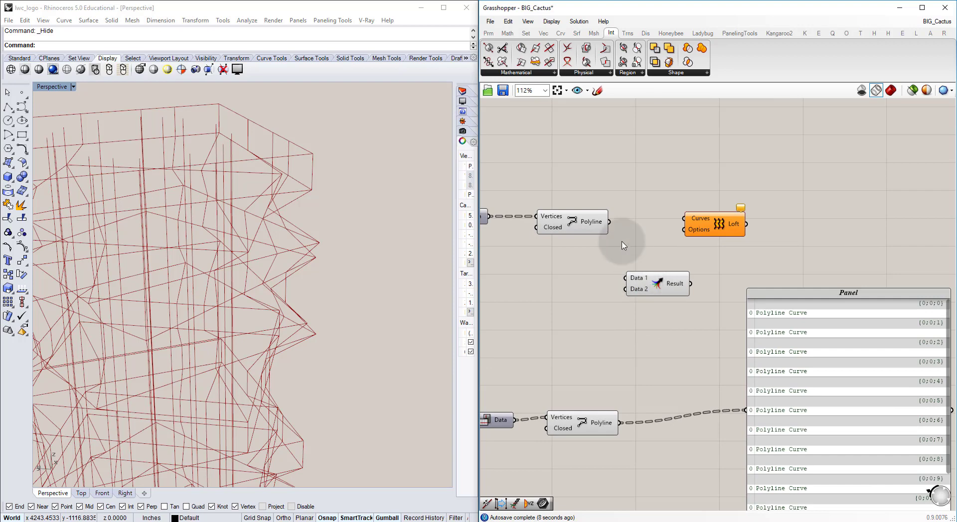
left_click_drag(626, 275, 626, 278)
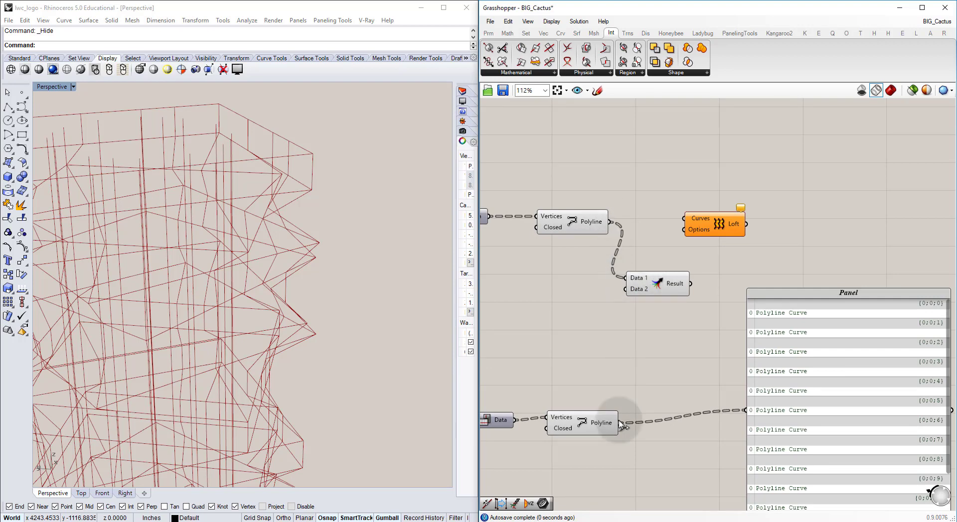
left_click_drag(620, 423, 629, 289)
Step: Connect the Merge result to the panel, move the panel up beside it, and examine the paired curves in each branch
left_click_drag(678, 291, 749, 415)
left_click_drag(785, 387, 766, 283)
right_click_drag(765, 284, 677, 372)
scroll(678, 374, "up", 3)
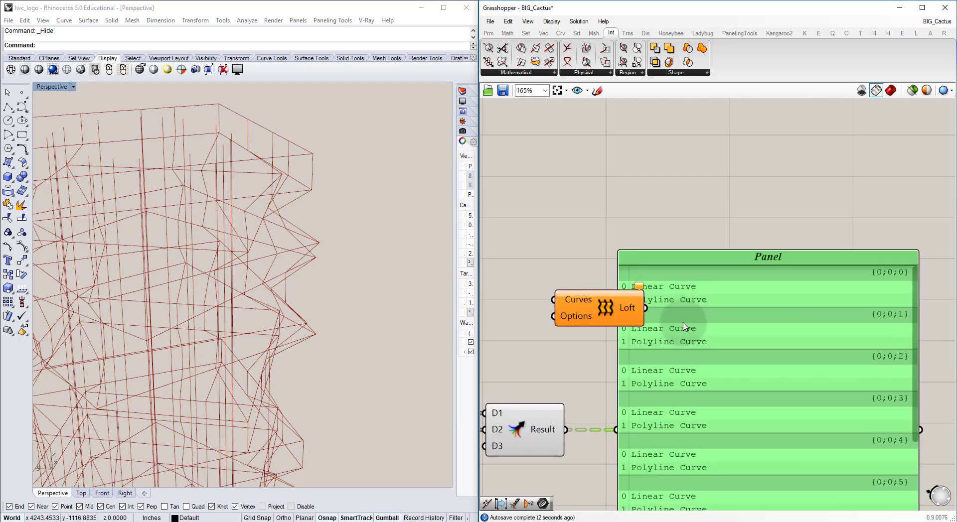
right_click_drag(485, 299, 583, 280)
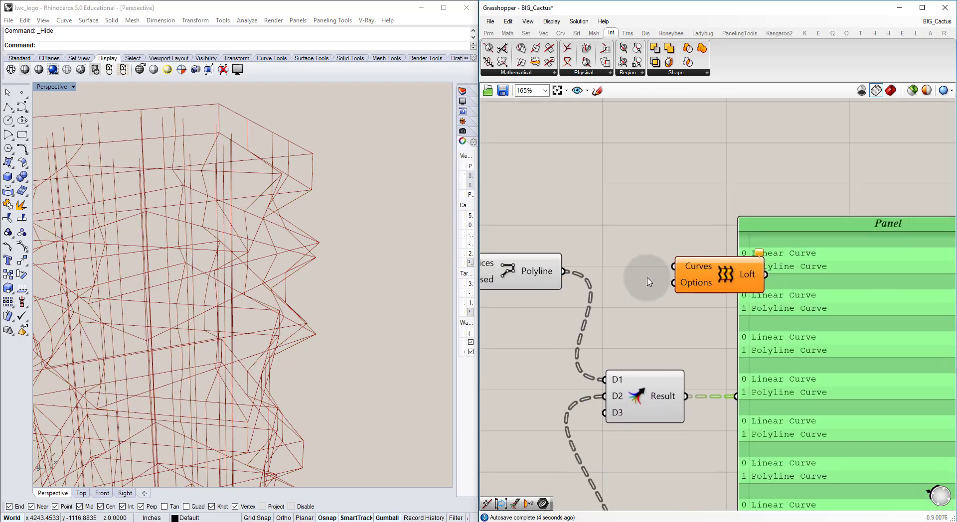
scroll(578, 287, "down", 2)
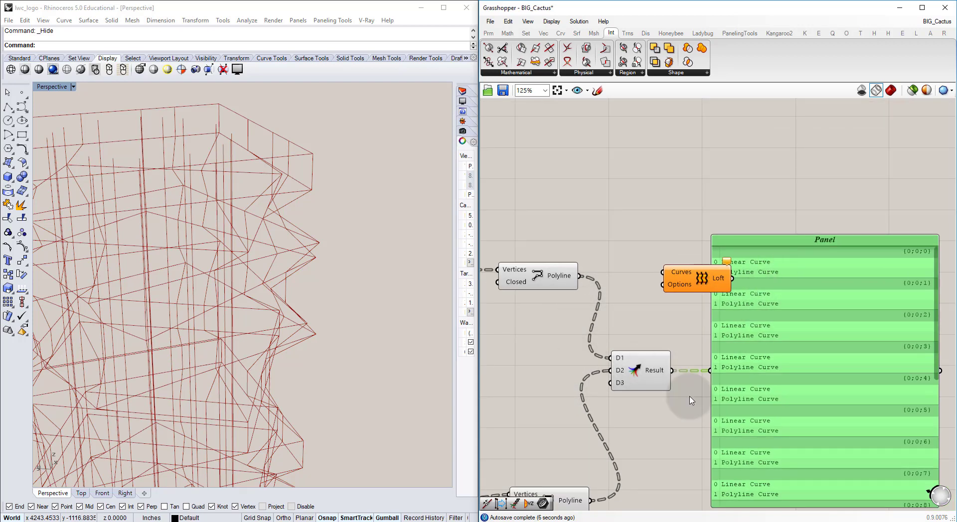
Step: Connect the Merge result to the Loft component's Curves input and move Loft beside the Merge component, over the panel
left_click_drag(739, 276, 732, 288)
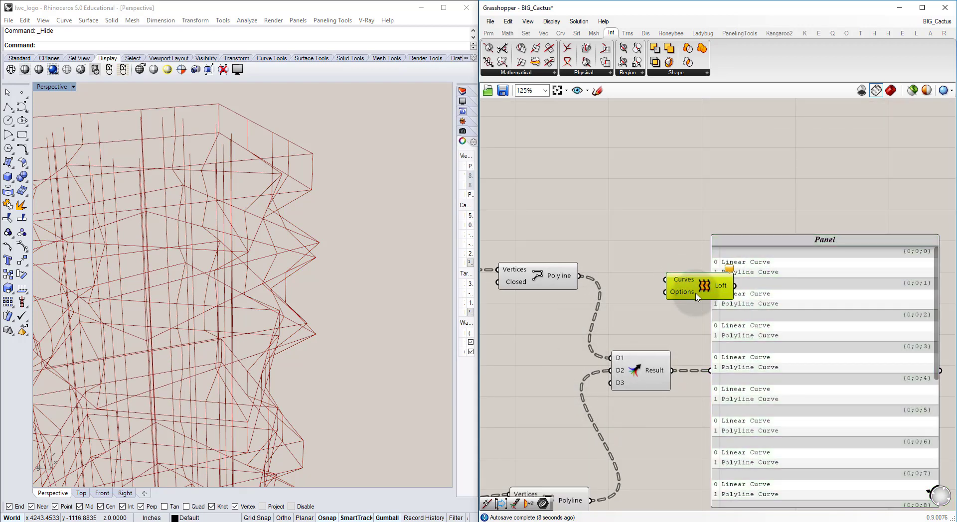
left_click(685, 353)
left_click_drag(673, 371, 660, 291)
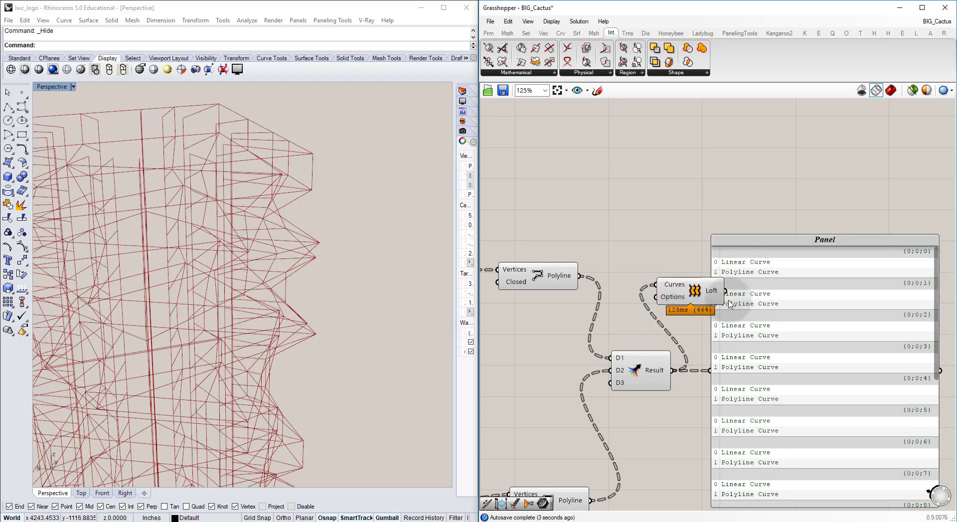
left_click_drag(698, 299, 788, 394)
Step: Turn off the preview of the Merge component and both Polyline components feeding it
left_click(629, 372)
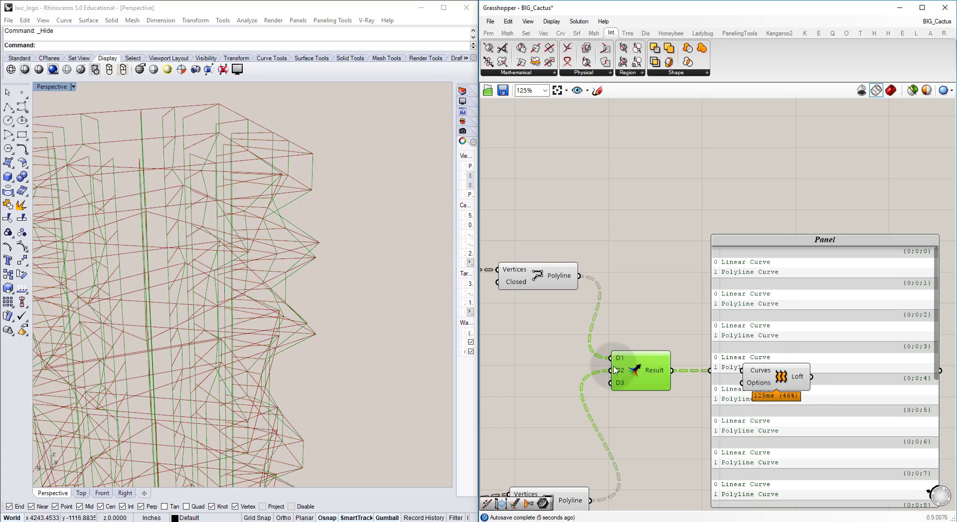
key("ctrl+q")
left_click(556, 280)
key("ctrl+q")
right_click_drag(601, 439, 650, 334)
left_click_drag(618, 419, 623, 423)
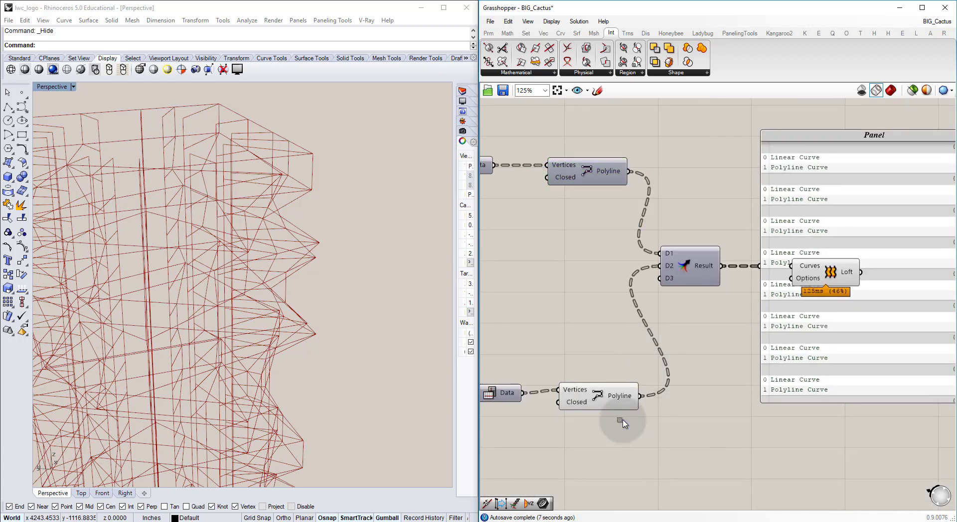
Step: Switch the geometry preview to shaded mode and inspect the lofted radial walls of the tower
left_click(910, 91)
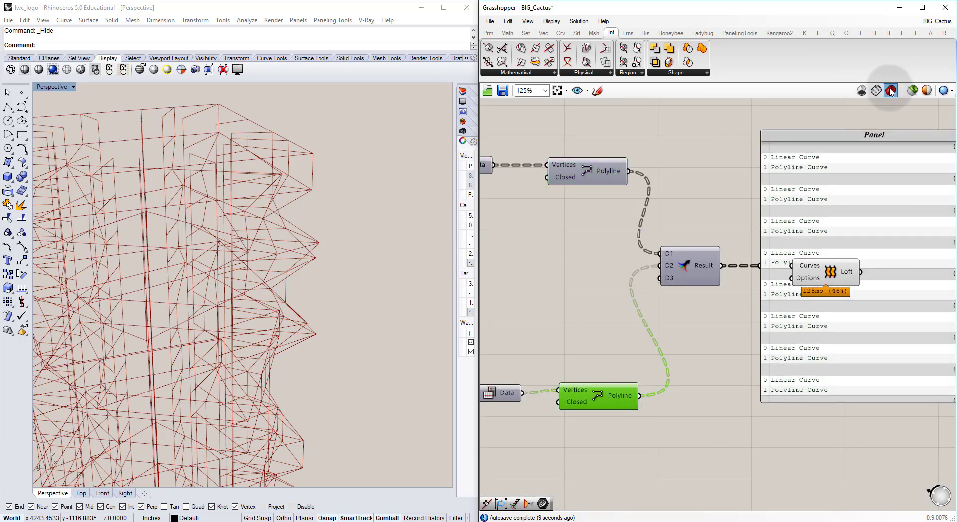
left_click(890, 91)
left_click(664, 190)
mouse_move(292, 238)
right_mouse_down()
mouse_move(242, 254)
mouse_move(253, 282)
mouse_move(207, 265)
mouse_move(116, 343)
mouse_move(177, 265)
mouse_move(335, 263)
mouse_move(359, 280)
mouse_move(250, 299)
mouse_move(258, 309)
mouse_move(350, 273)
right_mouse_up()
scroll(334, 263, "down", 7)
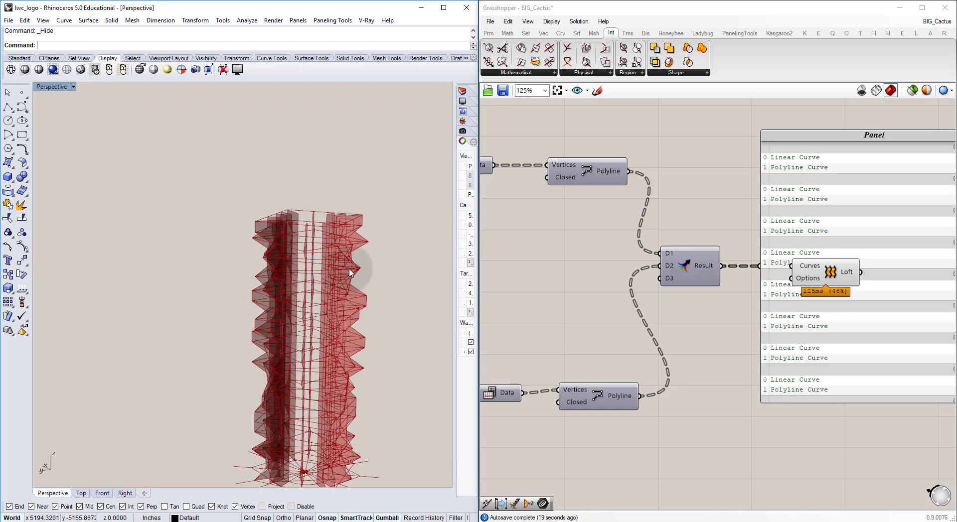
scroll(344, 267, "up", 5)
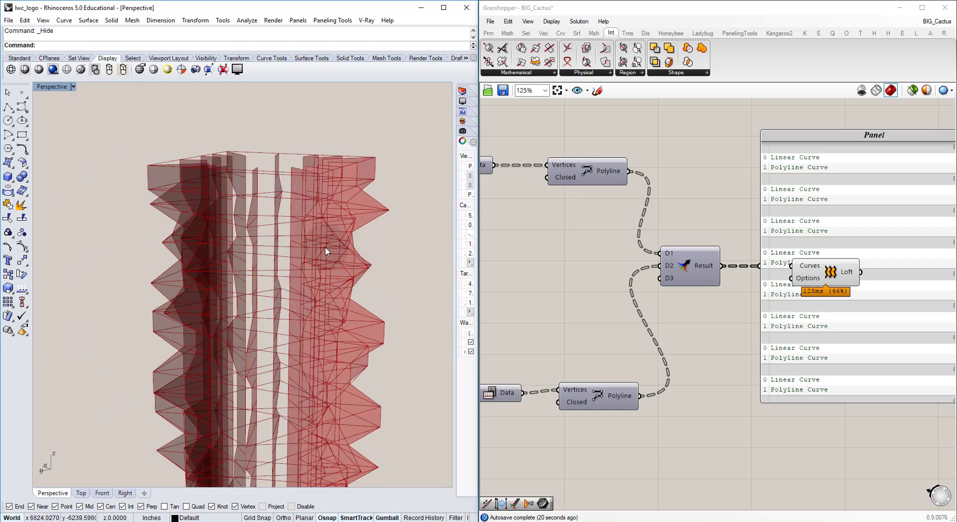
Step: Set the preview mesh quality to High Quality and turn on Bump Preview
left_click(945, 90)
left_click(909, 138)
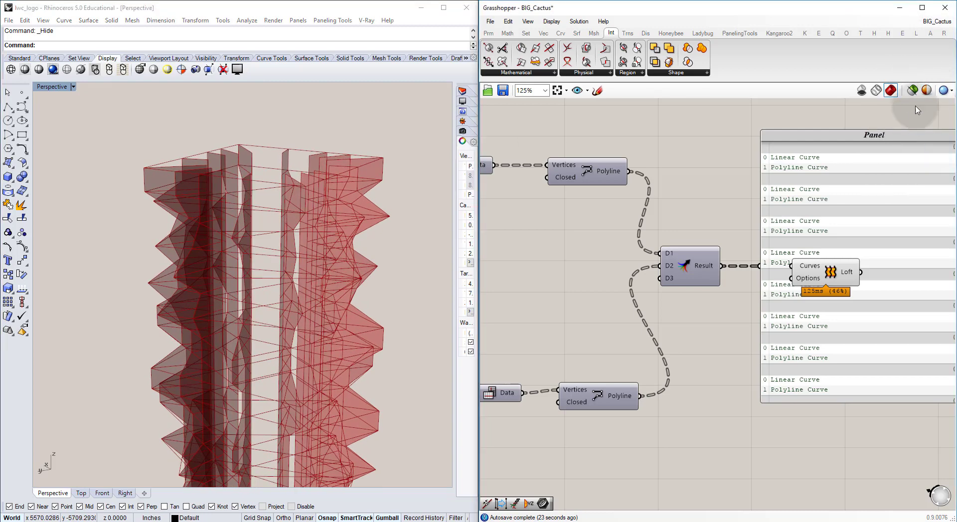
left_click(951, 94)
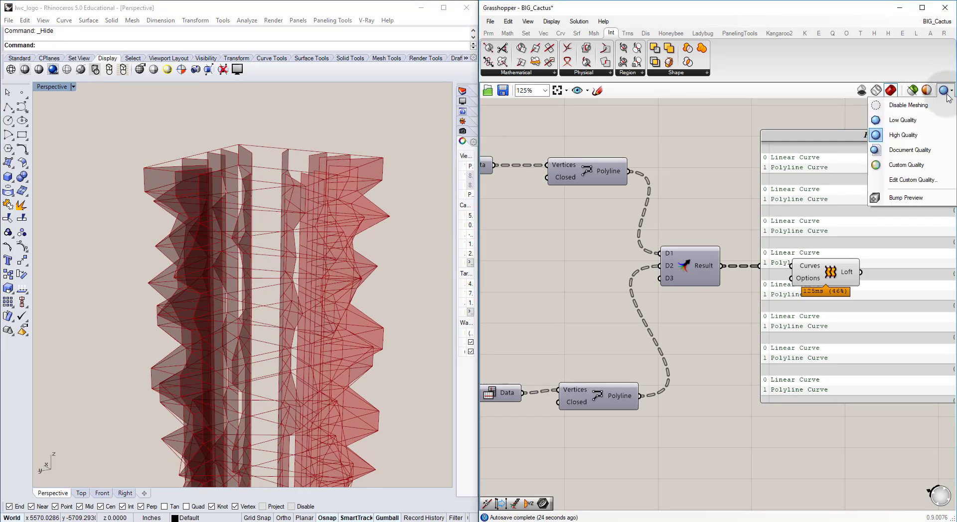
left_click(917, 198)
left_click(944, 90)
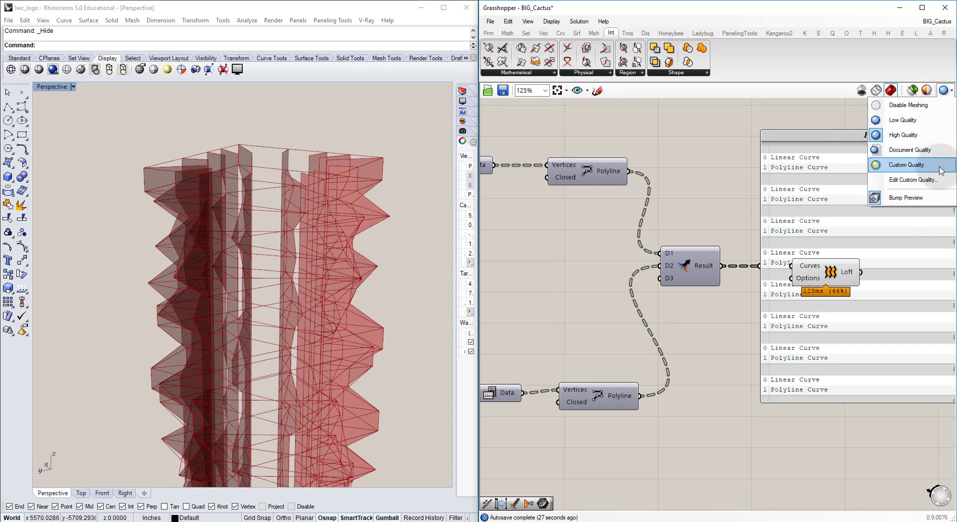
left_click(724, 202)
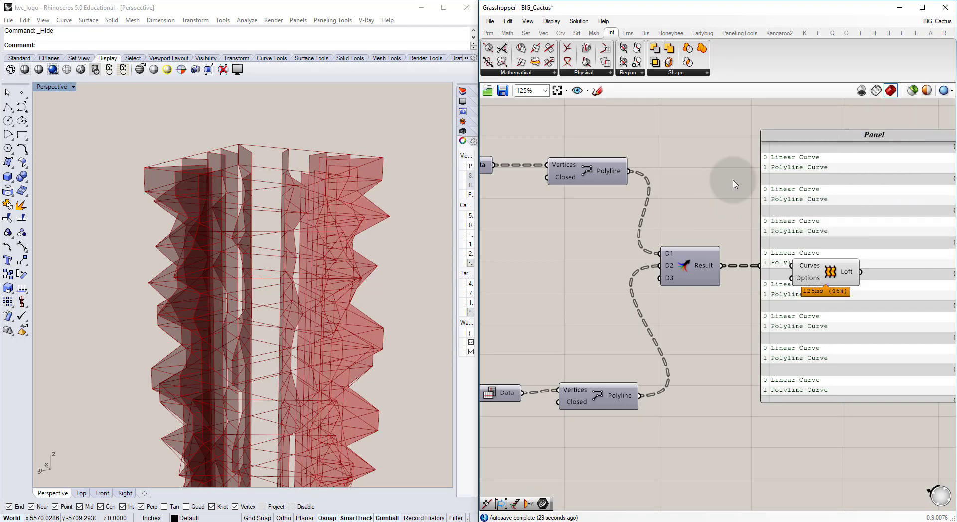
right_click_drag(185, 228, 192, 229)
Step: Copy the slabs' yellow Colour Swatch and Custom Preview group to just above Loft and move the panel clear of Loft
right_click_drag(688, 171, 643, 253)
scroll(642, 253, "down", 10)
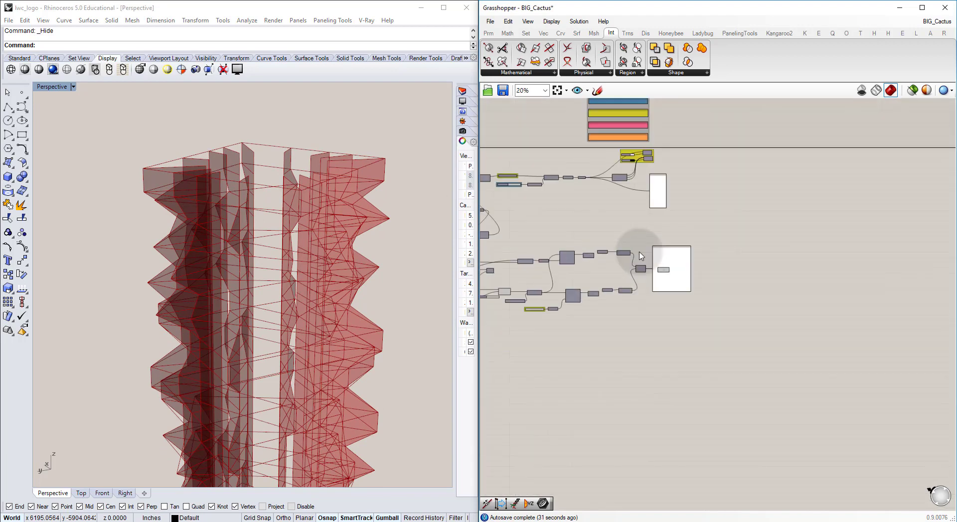
right_click_drag(648, 168, 633, 223)
scroll(633, 223, "up", 7)
left_click_drag(659, 213, 532, 168)
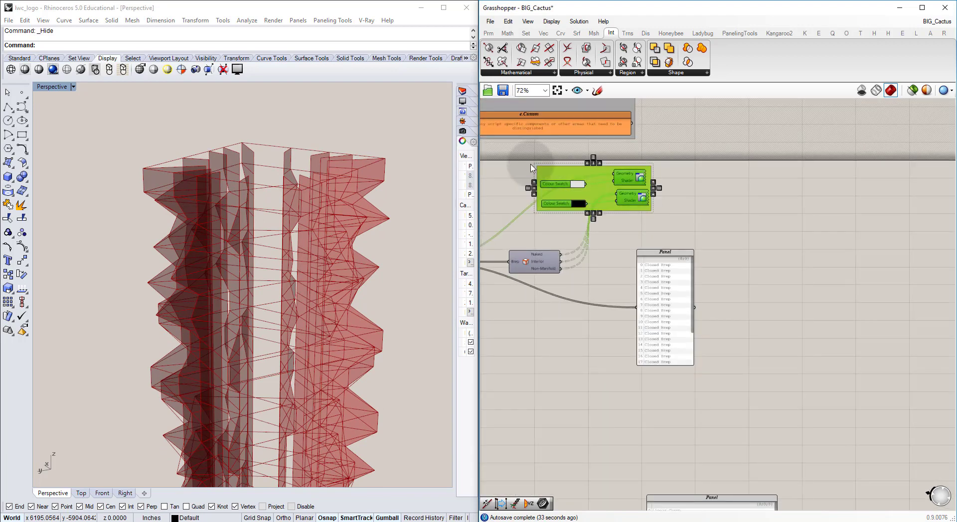
key("alt")
left_click_drag(592, 193, 639, 238)
scroll(614, 186, "down", 6)
scroll(638, 250, "up", 7)
scroll(637, 251, "up", 2)
left_click_drag(646, 322, 800, 332)
Step: Hide the Loft component's own preview and connect its output to the Geometry inputs of both copied Custom Preview components
left_click(636, 390)
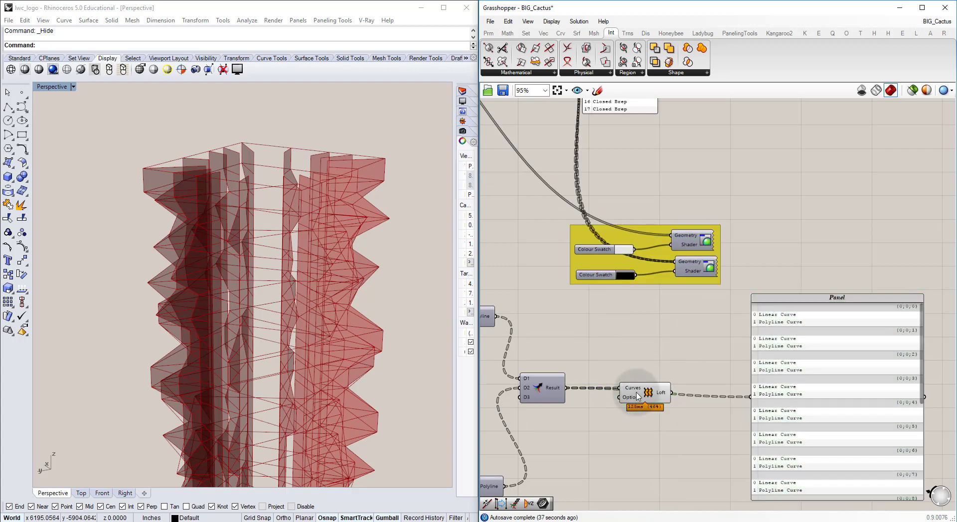
left_click_drag(671, 395, 667, 274)
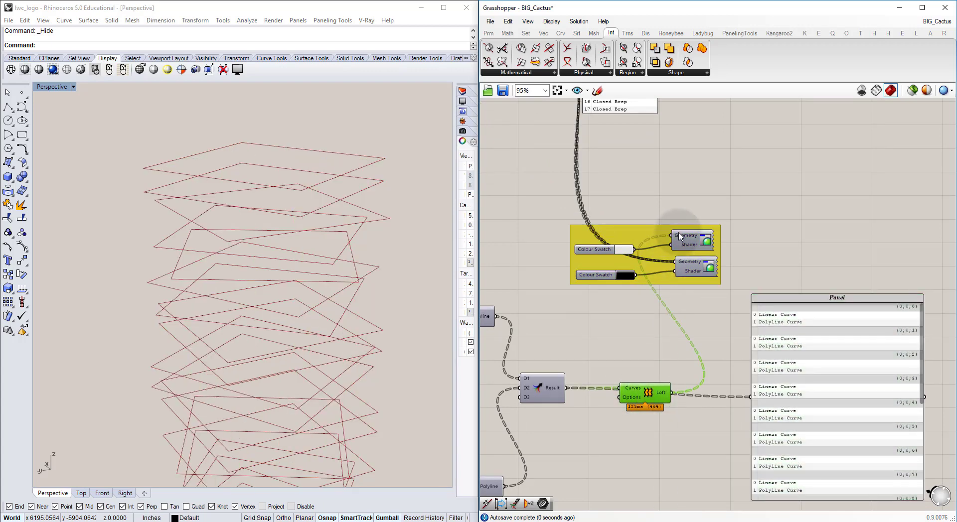
left_click_drag(680, 236, 678, 237)
left_click_drag(672, 394, 678, 293)
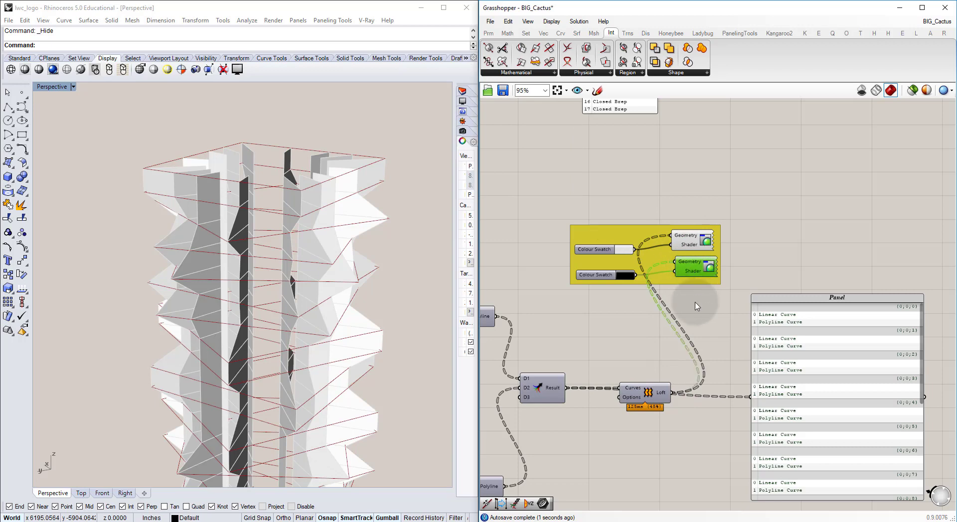
left_click(661, 347)
Step: Copy the slabs' Brep Edges component below the new preview group and connect the Loft output to its Brep input
scroll(666, 295, "down", 5)
right_click_drag(582, 162, 598, 218)
scroll(598, 219, "up", 4)
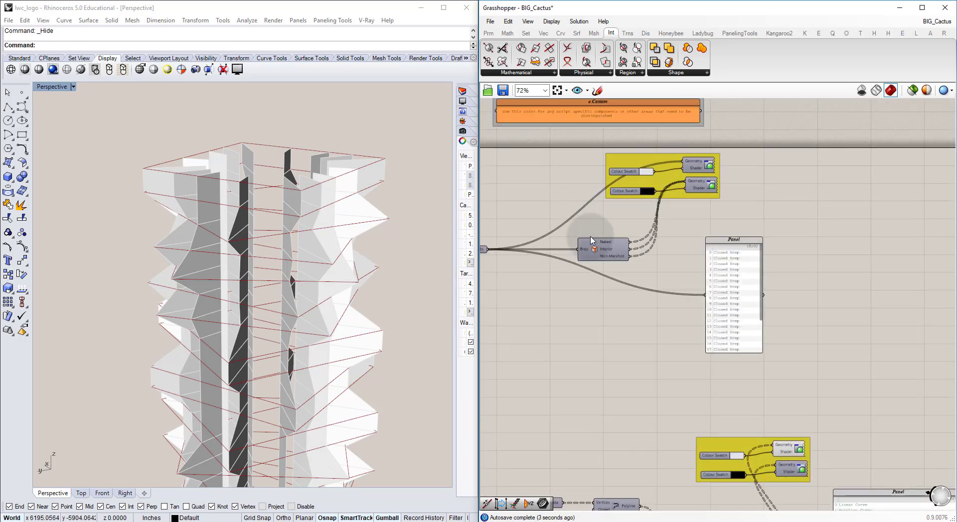
scroll(653, 272, "down", 4)
left_click_drag(607, 257, 571, 276)
scroll(708, 391, "up", 7)
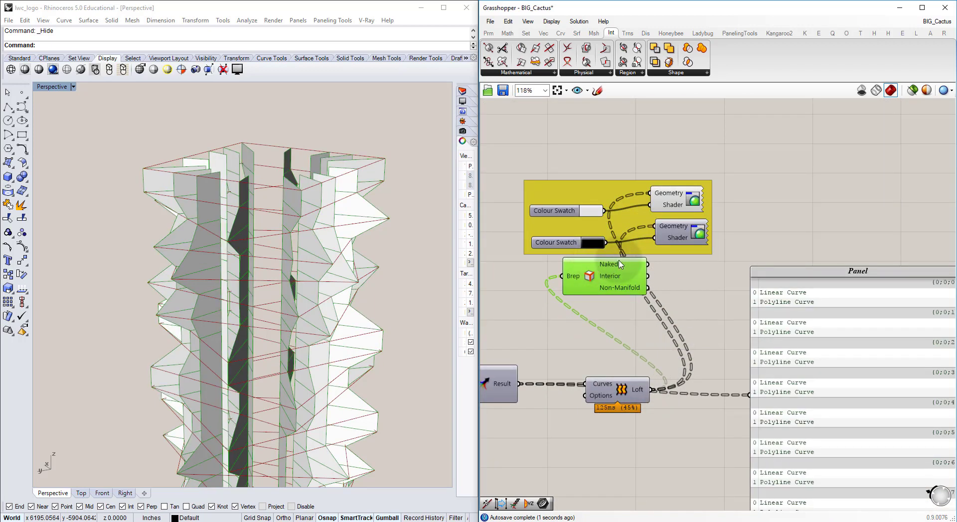
Step: Hide the Brep Edges preview and connect its Naked, Interior and Non-Manifold outputs to the black Custom Preview's Geometry input, replacing the Loft connection
key("ctrl+q")
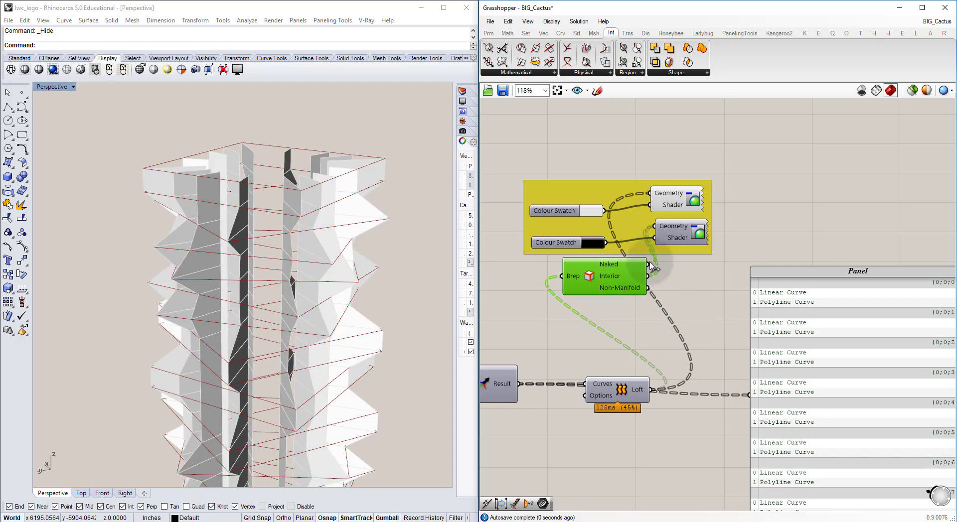
left_click_drag(659, 219, 657, 264)
left_click(741, 206)
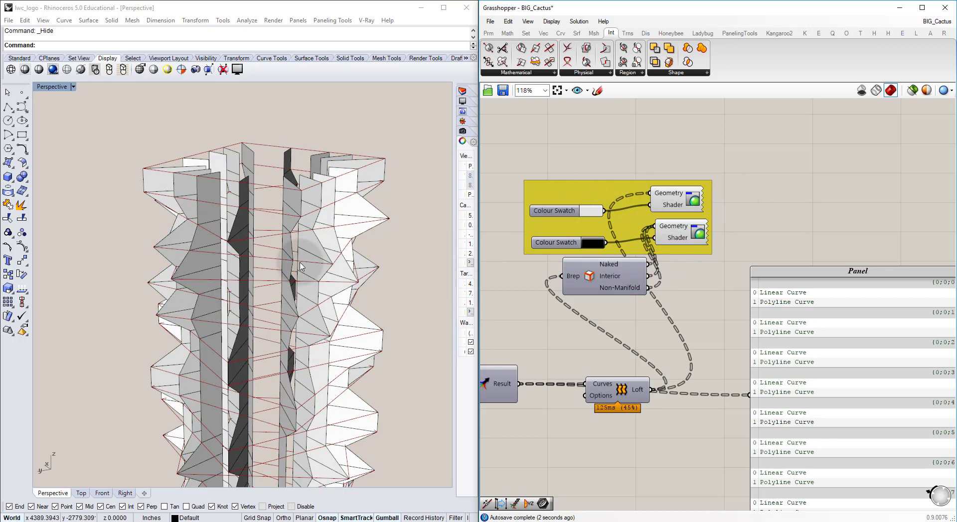
right_click_drag(300, 263, 317, 269)
Step: Turn on the preview of the slabs' two Custom Preview components and inspect the slabs together with the radial walls
scroll(600, 126, "down", 5)
right_click_drag(601, 102, 652, 259)
right_click_drag(658, 151, 660, 202)
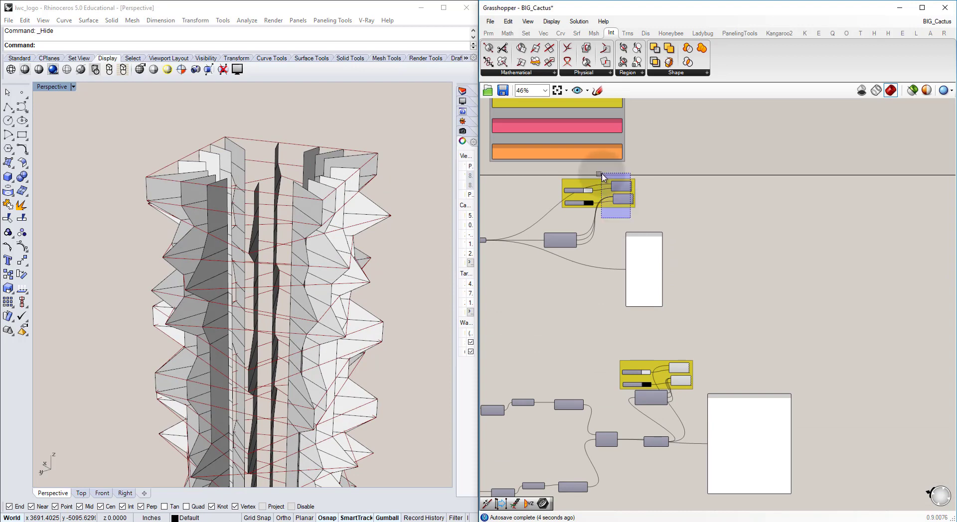
left_click_drag(603, 177, 602, 175)
left_click(500, 326)
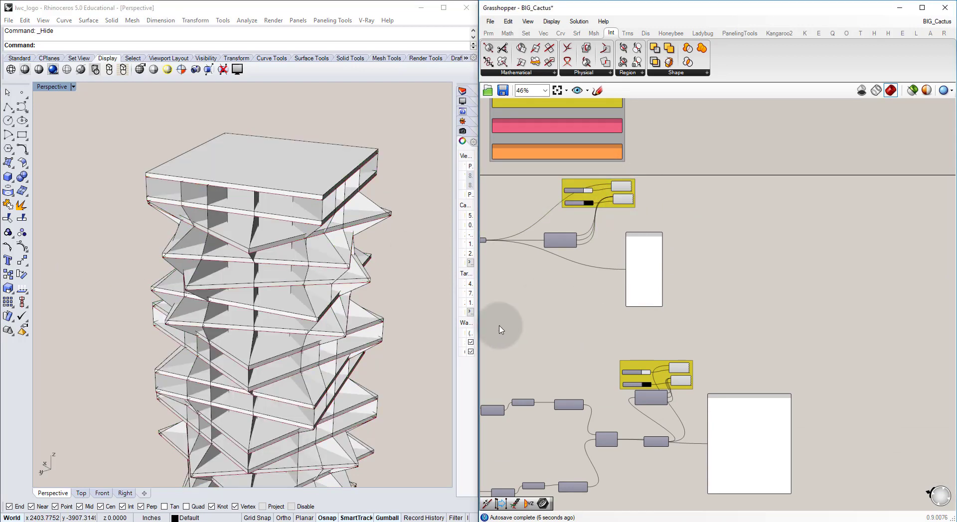
right_click_drag(234, 324, 282, 296)
scroll(303, 355, "down", 5)
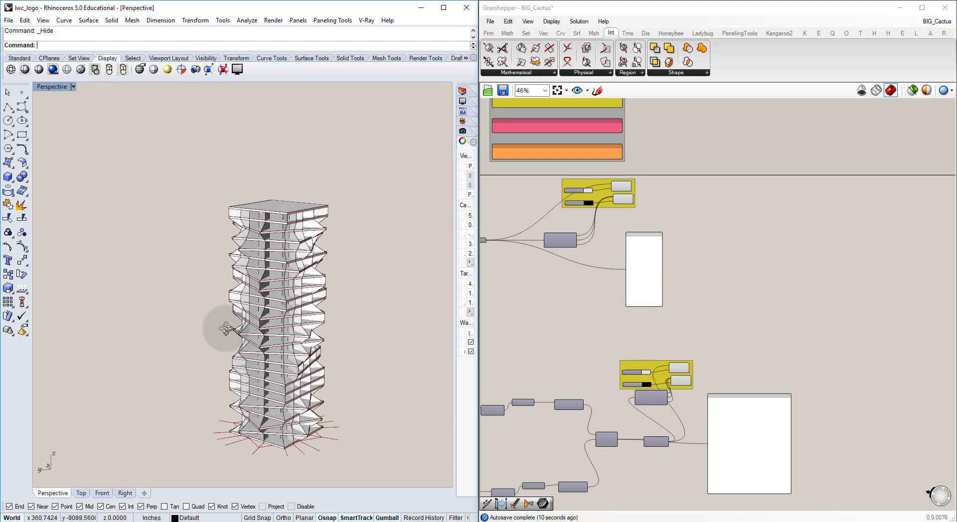
right_click_drag(229, 330, 277, 320)
scroll(246, 333, "up", 4)
scroll(231, 321, "up", 6)
scroll(273, 312, "down", 5)
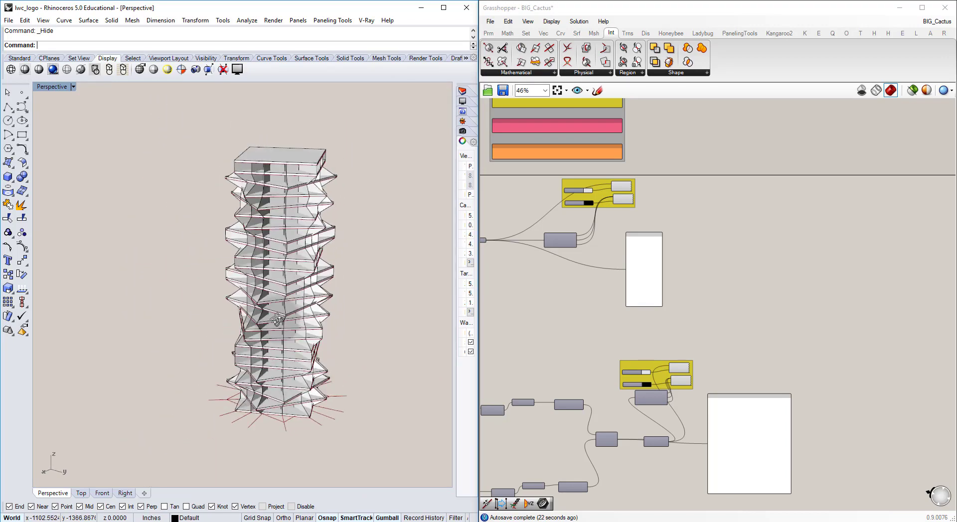
Step: Change the Rotation Angles panel list to 0, 15, 30, 45, 60 and 75 degrees
right_click_drag(527, 290, 609, 266)
scroll(620, 266, "down", 3)
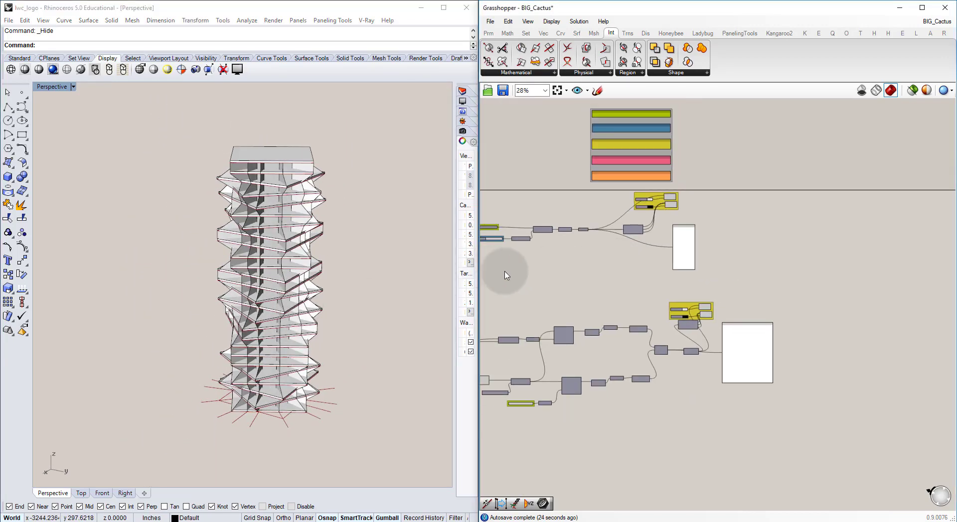
right_click_drag(506, 275, 630, 252)
scroll(621, 320, "up", 10)
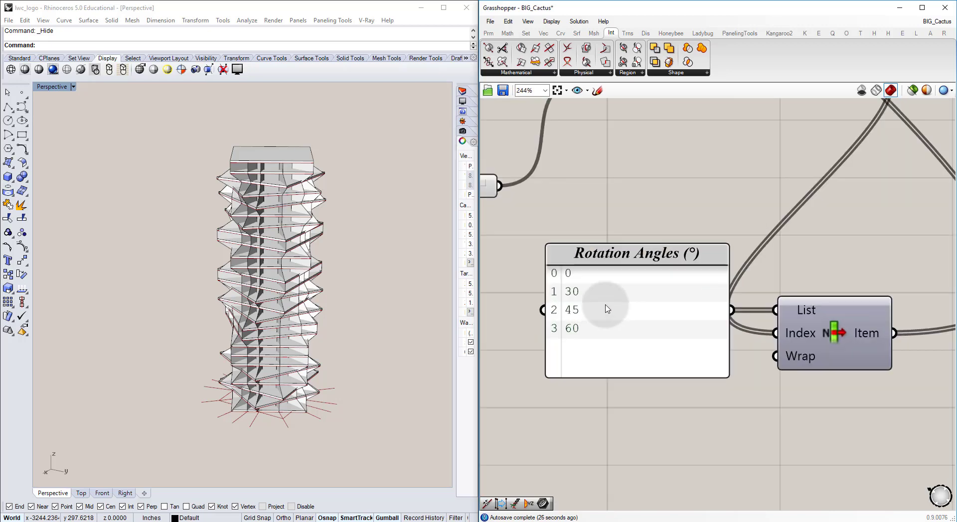
scroll(607, 309, "up", 1)
double_click(603, 287)
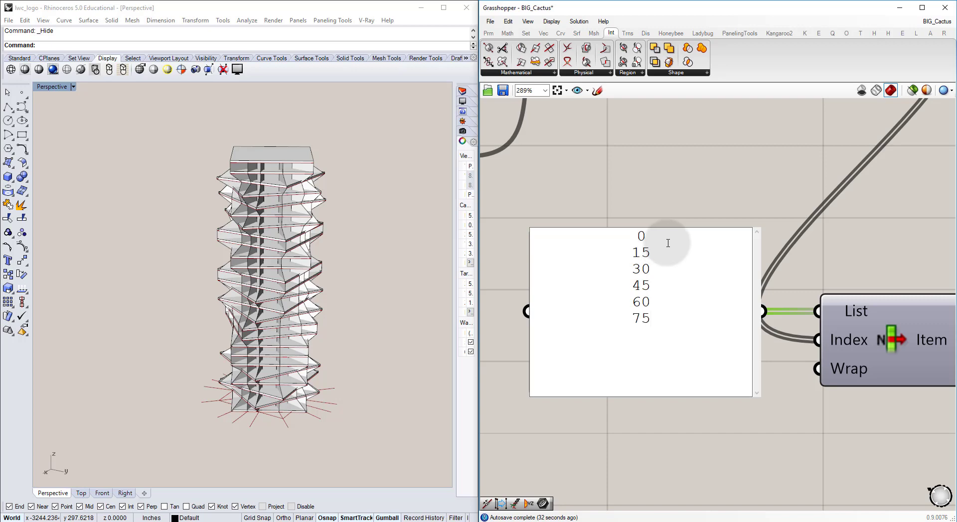
left_click(674, 168)
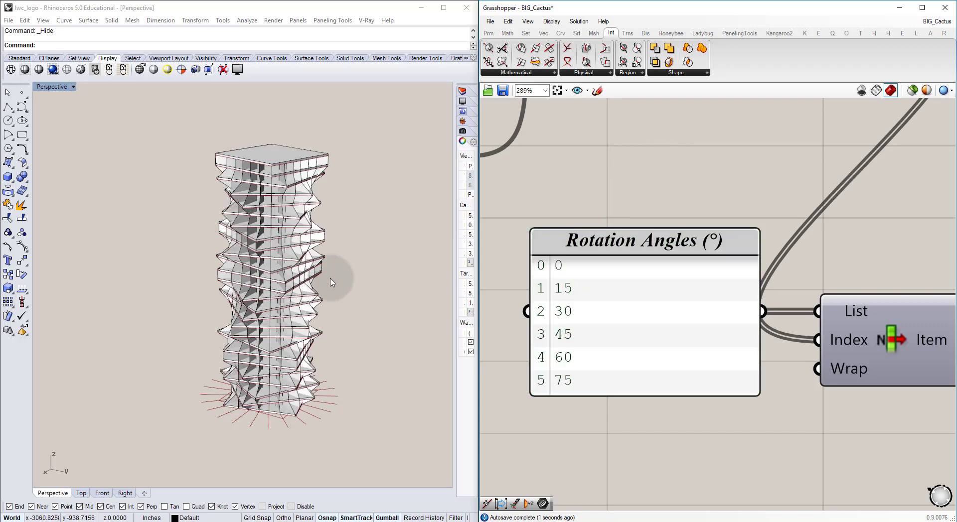
right_click_drag(331, 278, 282, 328)
scroll(282, 312, "up", 6)
scroll(291, 318, "down", 6)
Step: Set the number slider feeding the Random component's Seed input to 5
scroll(573, 229, "down", 4)
right_click_drag(526, 200, 598, 246)
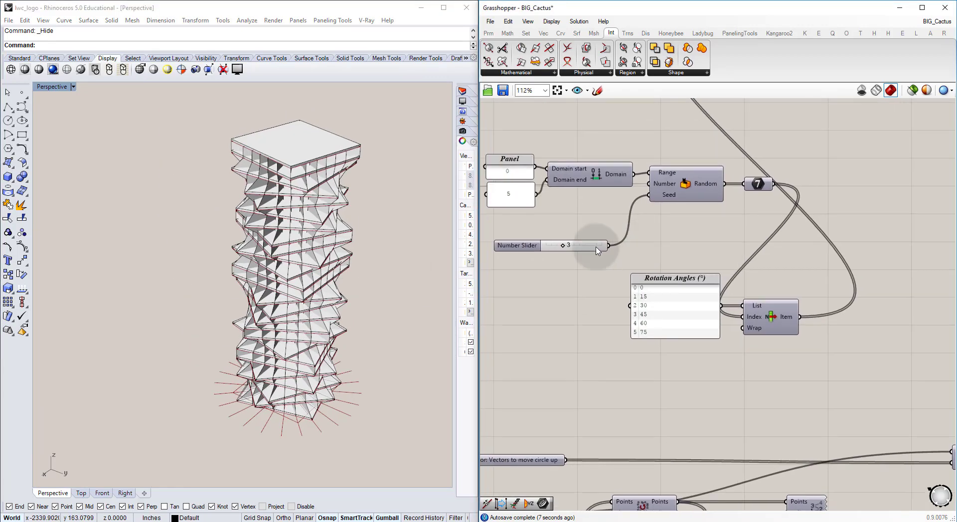
scroll(559, 248, "up", 2)
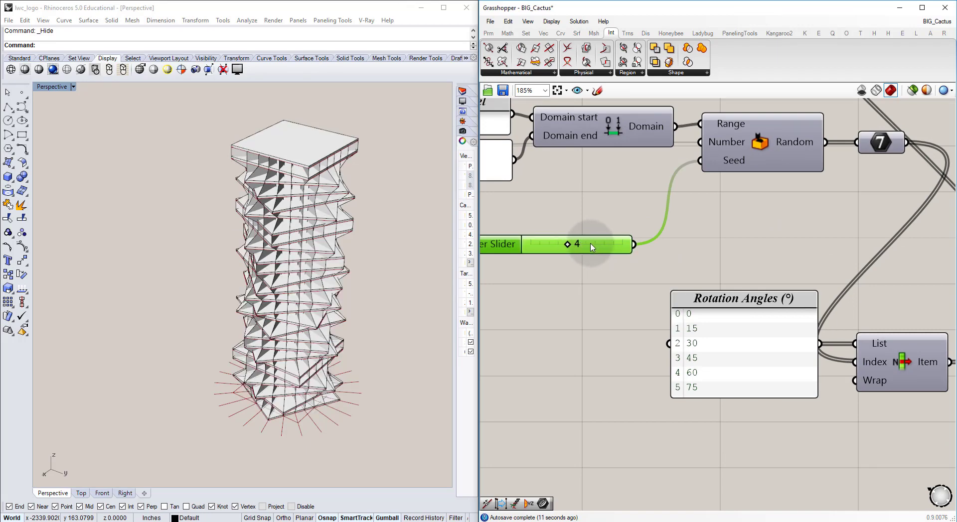
key("Return")
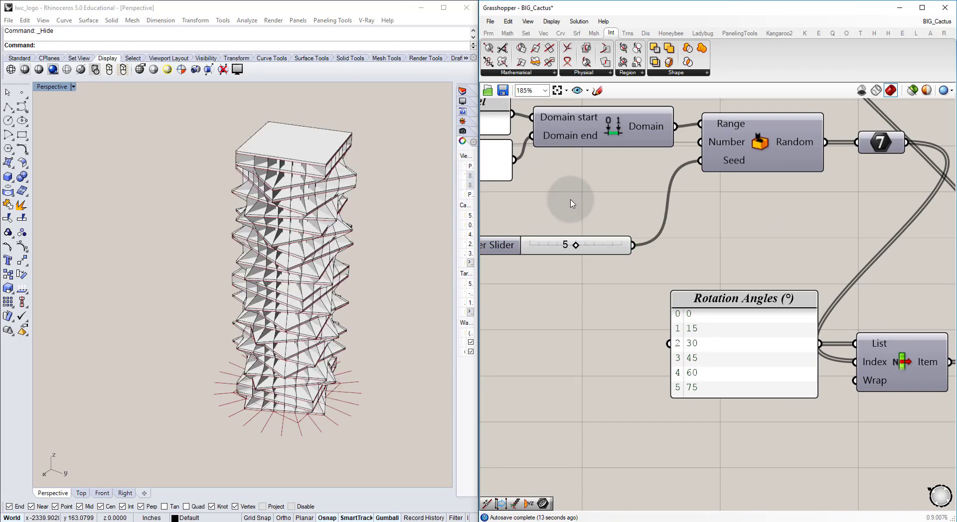
Step: Set the Number of Floors slider to 50
scroll(624, 211, "down", 8)
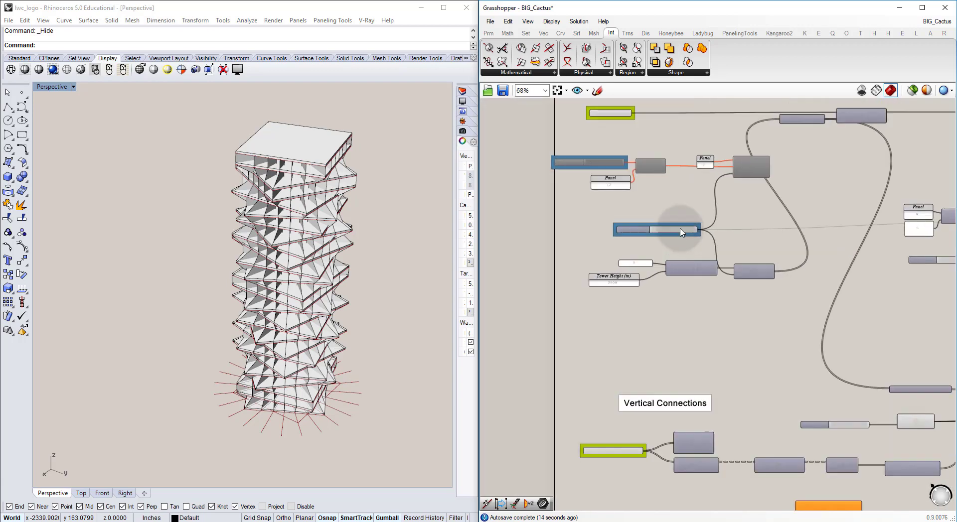
scroll(682, 231, "up", 8)
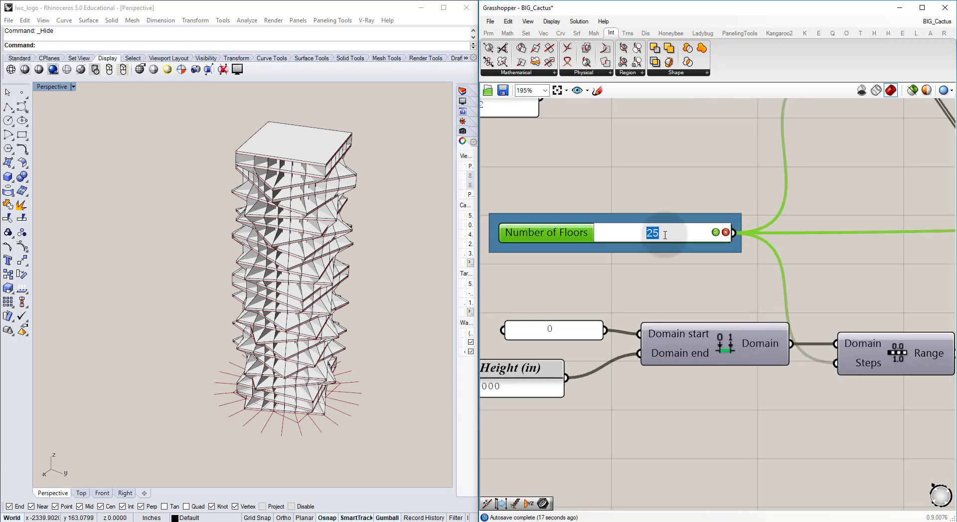
left_click(633, 192)
right_click_drag(193, 284, 226, 291)
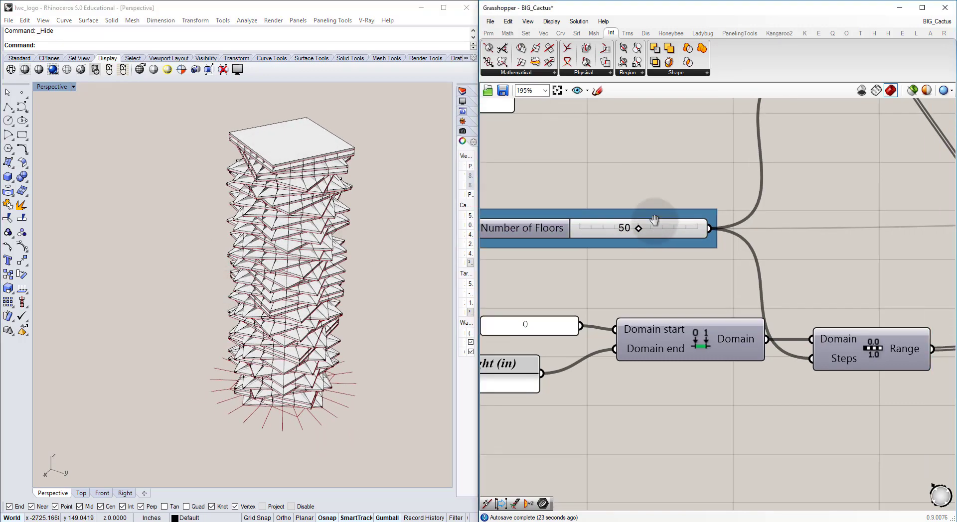
Step: Turn off the preview of the Circle component and the radial Line component in the Vertical Connections section
scroll(662, 226, "down", 10)
scroll(675, 325, "up", 3)
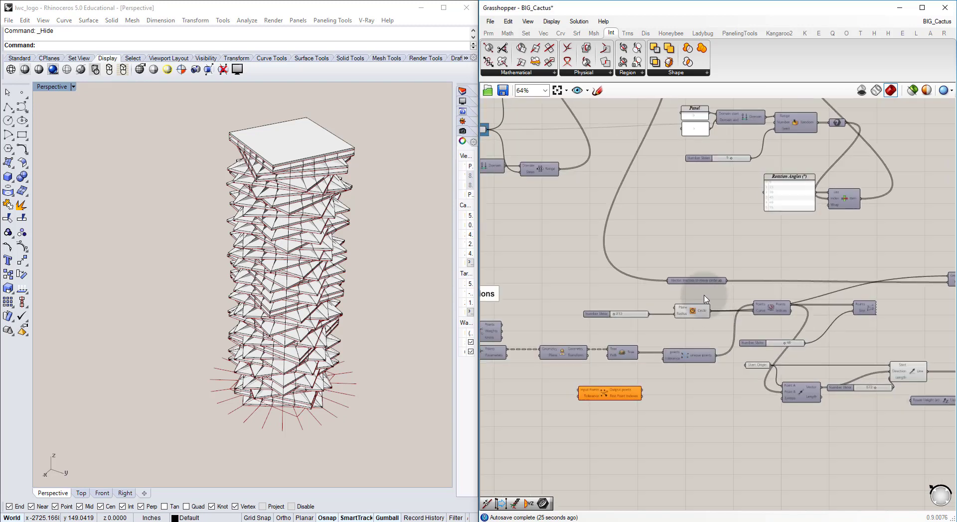
right_click_drag(835, 337, 732, 332)
right_click_drag(825, 371, 766, 352)
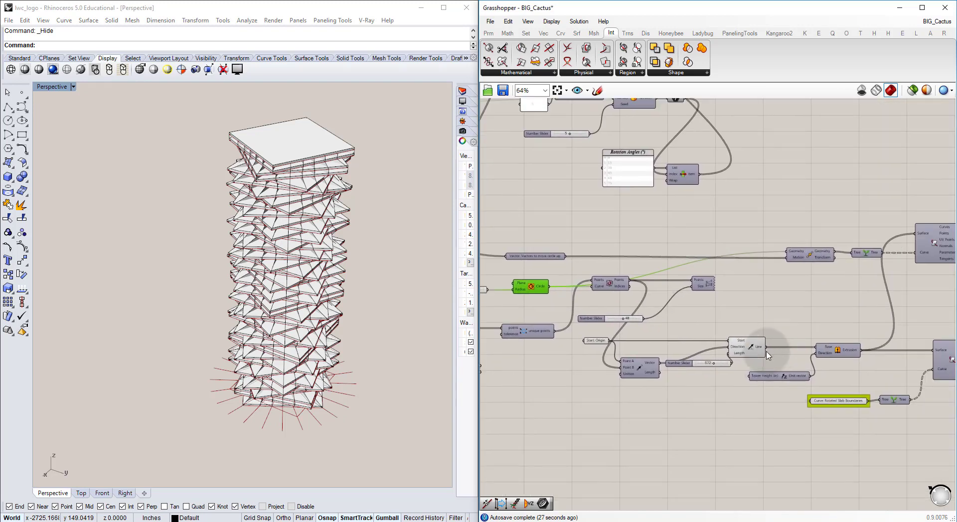
right_click_drag(922, 343, 671, 339)
right_click_drag(858, 249, 679, 261)
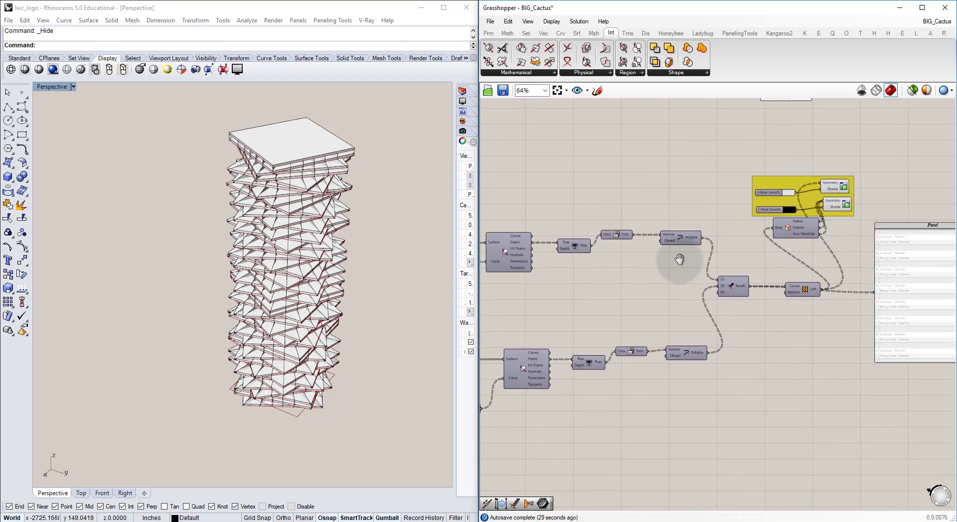
Step: Review the definition from the vertical connections back to the slab components, and examine the tower's facade up close
right_click_drag(809, 265, 733, 316)
scroll(730, 312, "down", 4)
right_click_drag(700, 253, 771, 301)
right_click_drag(667, 280, 790, 257)
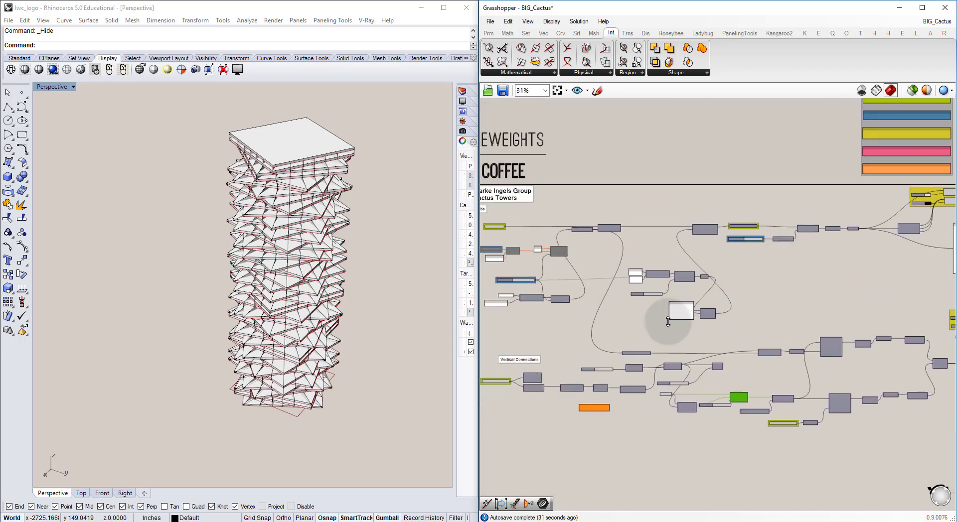
right_click_drag(508, 395, 572, 405)
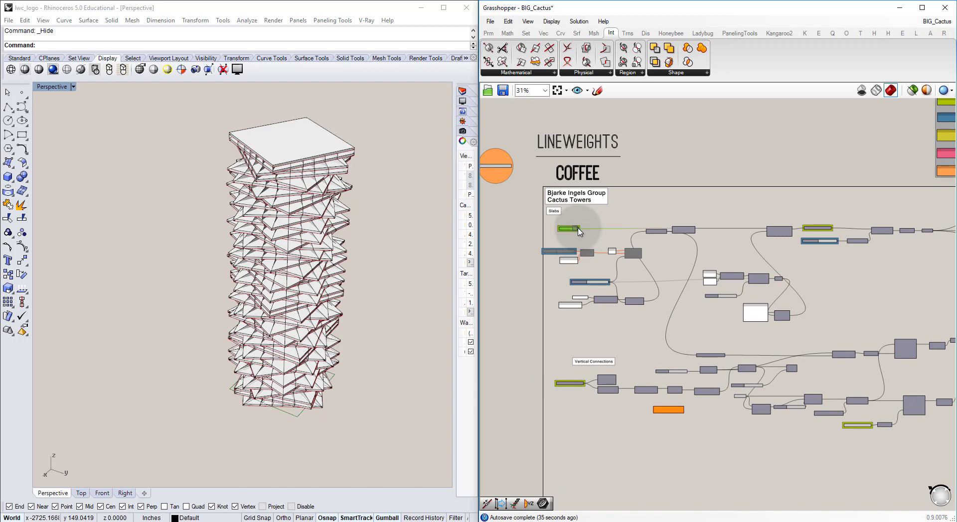
right_click_drag(764, 268, 704, 269)
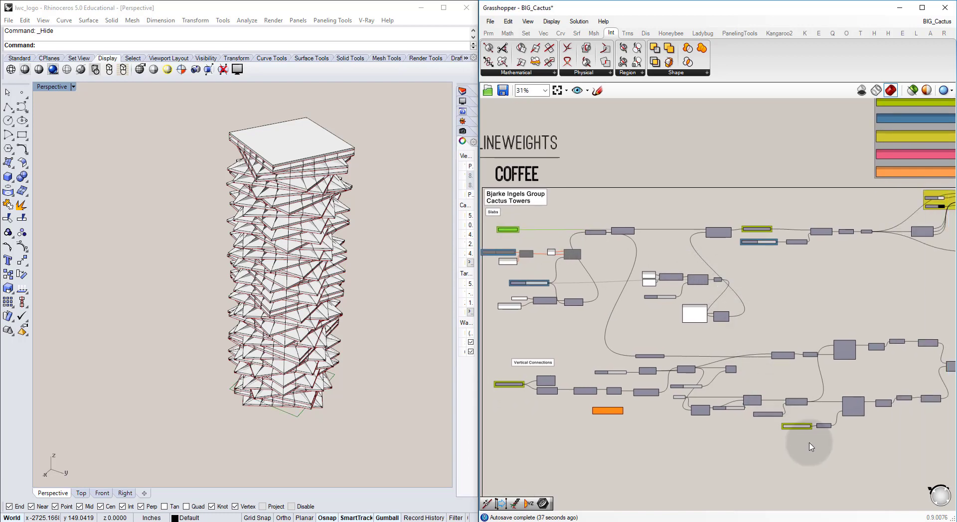
left_click(764, 441)
left_click(352, 282)
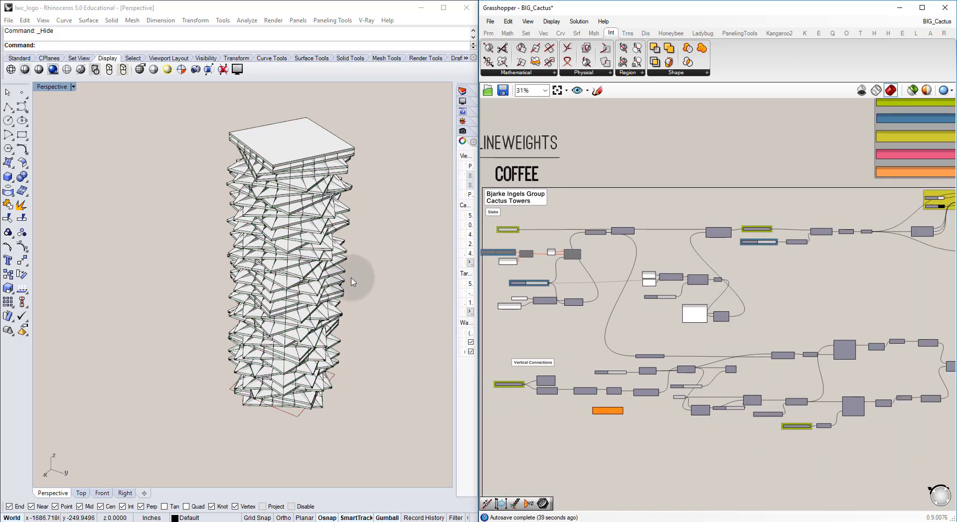
right_click_drag(299, 301, 249, 282)
scroll(283, 272, "up", 9)
right_click_drag(317, 269, 285, 244, "shift")
scroll(554, 297, "up", 8)
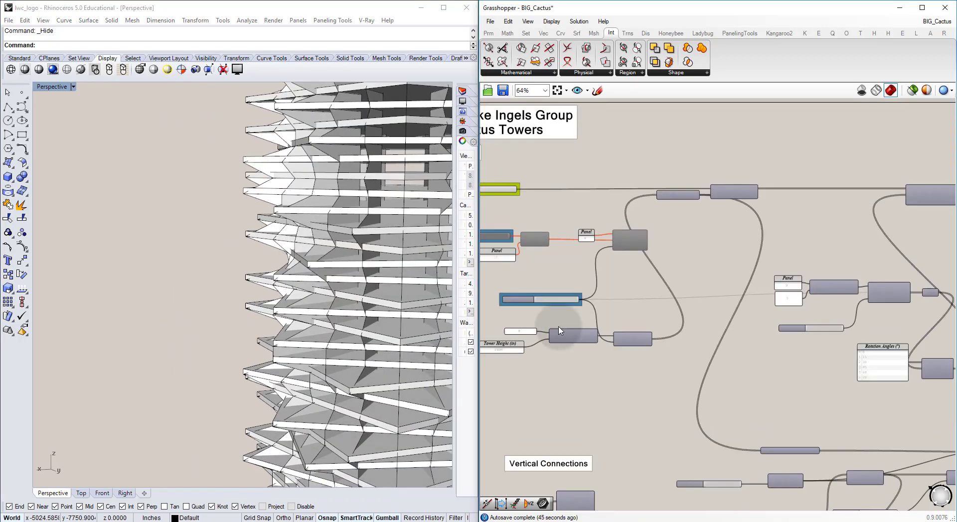
Step: Set the Number of Floors slider to 20 and check the facade
right_click_drag(553, 294, 640, 295)
left_click(613, 284)
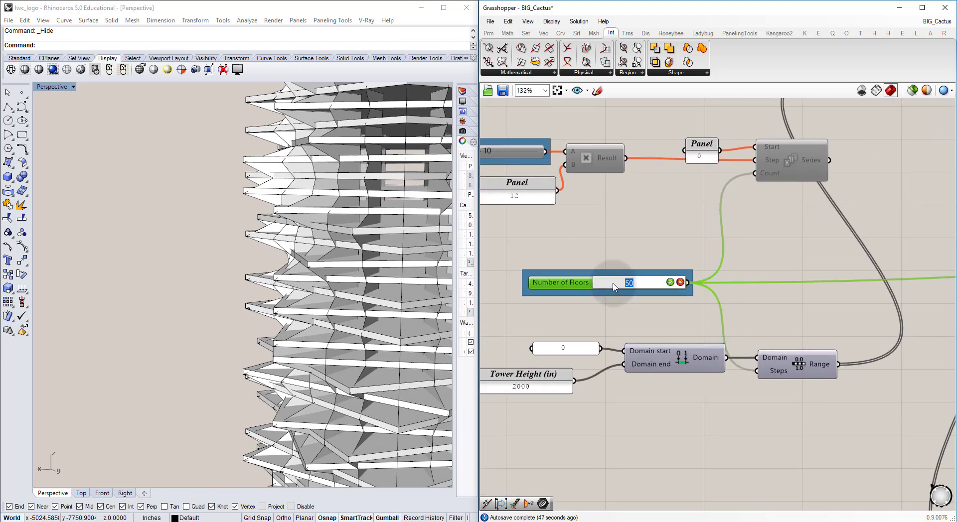
type("20")
key("Return")
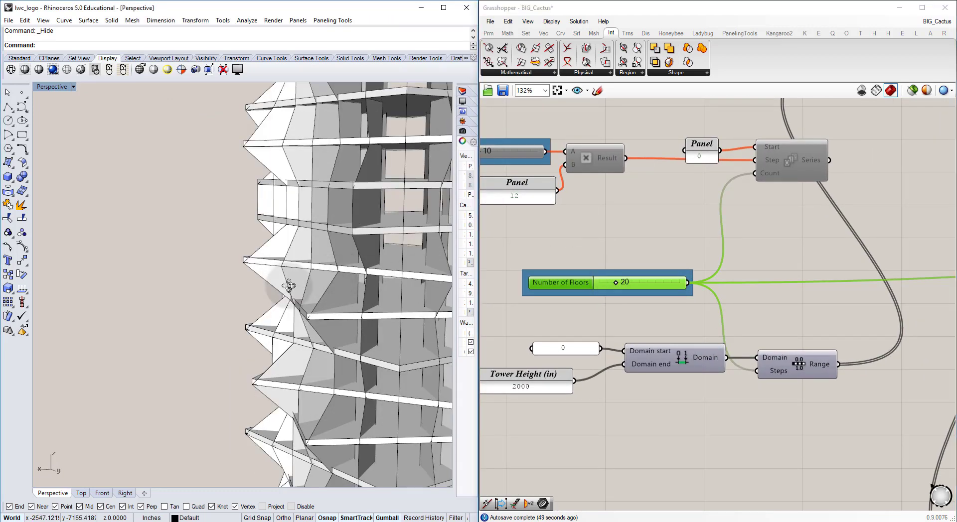
right_click_drag(289, 285, 303, 285)
Step: Set the slider feeding the Unit Z factor of the slab extrusion to 12 and inspect the tower's slabs
scroll(435, 262, "down", 3)
right_click_drag(647, 242, 602, 256)
scroll(593, 241, "down", 7)
scroll(602, 255, "up", 8)
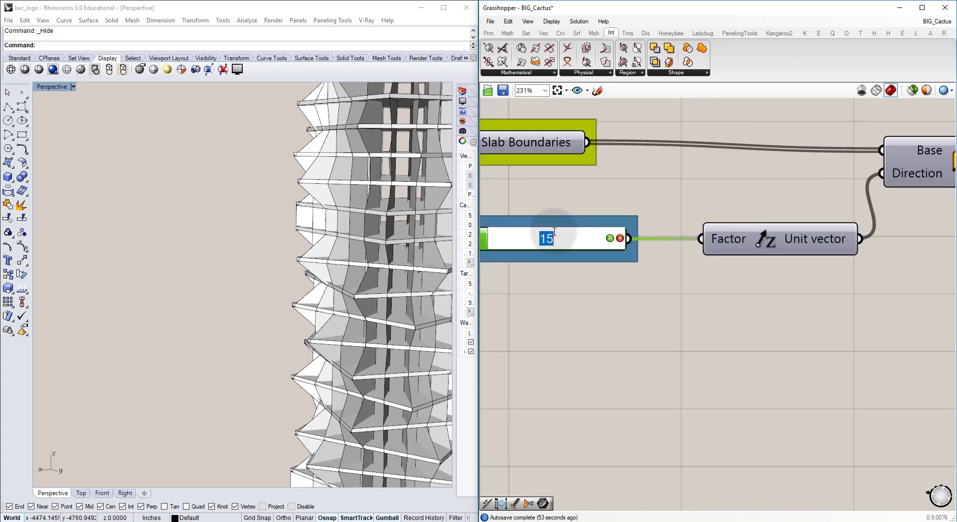
key("Return")
left_click(587, 303)
right_click_drag(286, 271, 308, 241)
scroll(333, 263, "down", 7)
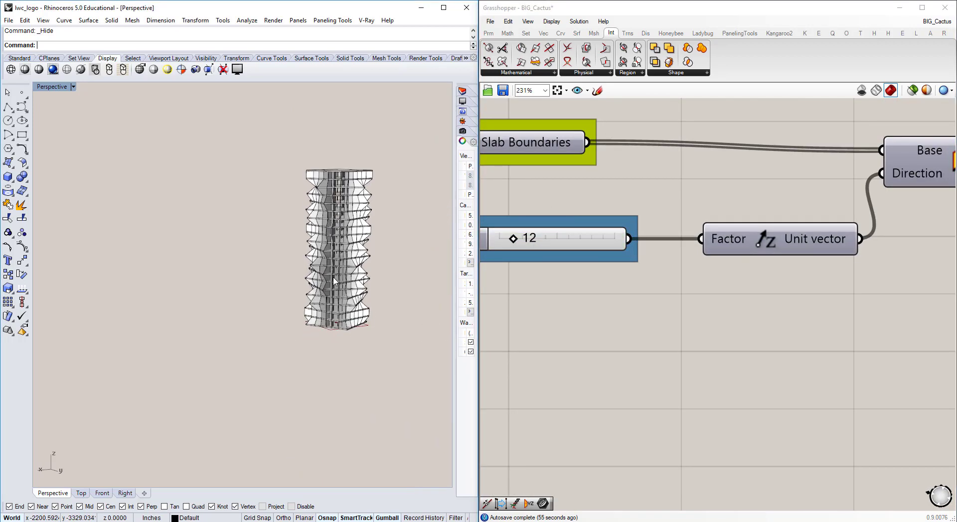
right_click_drag(333, 272, 313, 287)
scroll(327, 276, "up", 10)
right_click_drag(346, 260, 318, 254, "shift")
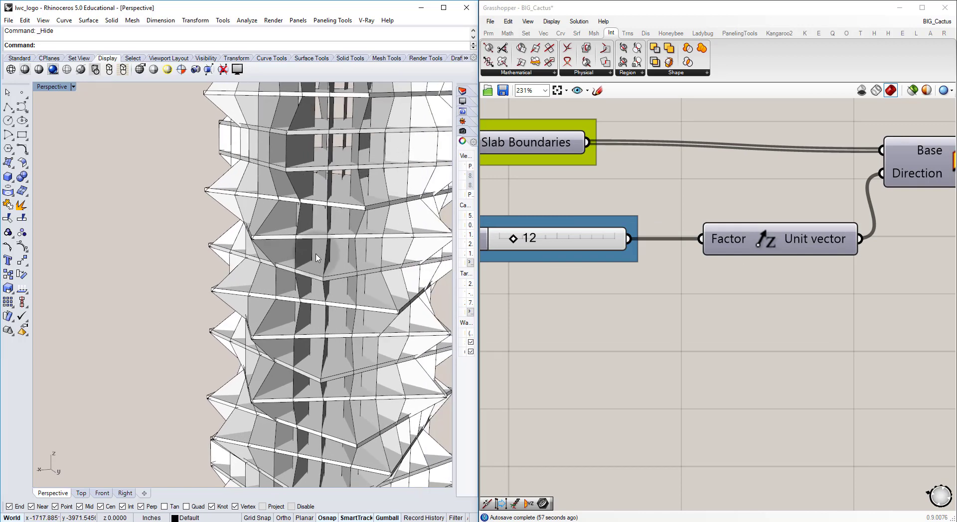